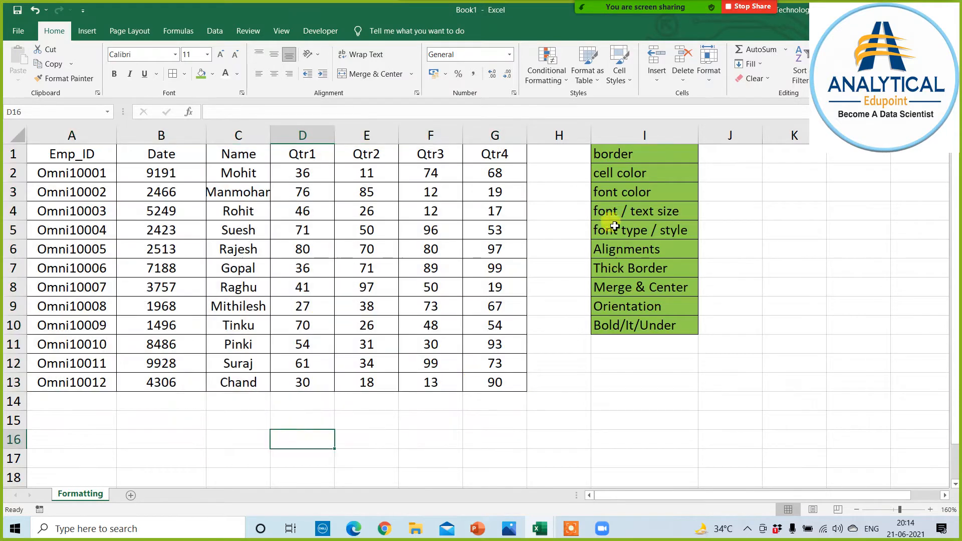
Fill the border and Alignments topic cells yellow
{"action": "left_click", "coordinate": [605, 154]}
{"action": "left_click", "coordinate": [215, 74]}
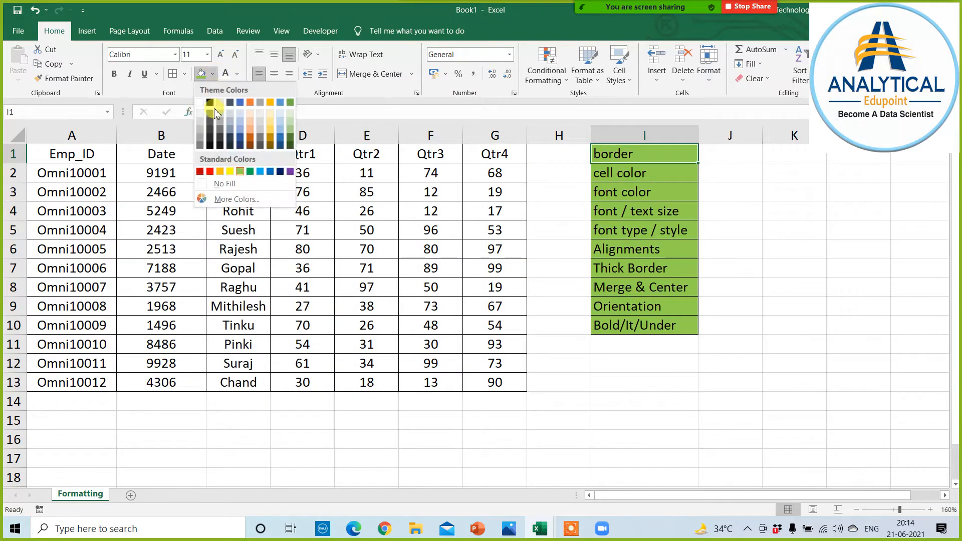
{"action": "left_click", "coordinate": [231, 172]}
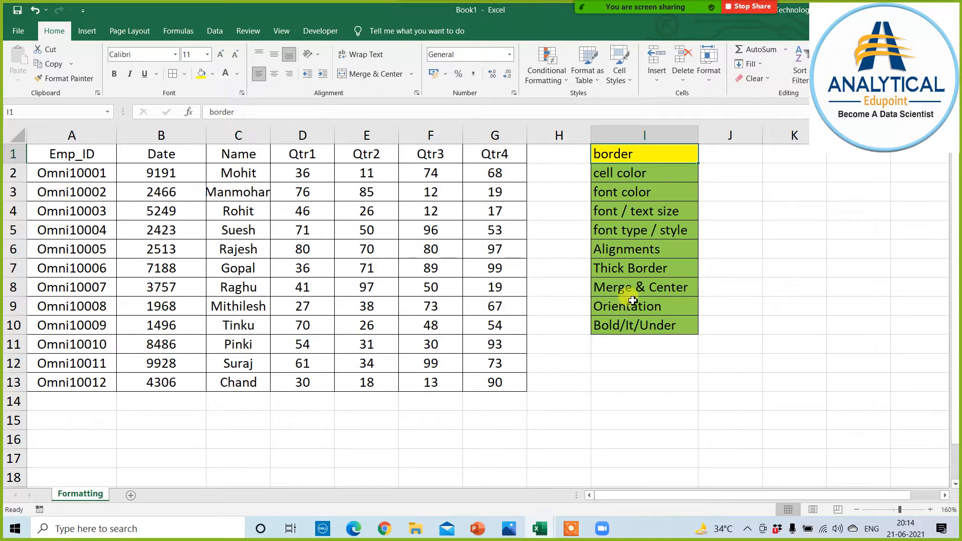
{"action": "left_click", "coordinate": [621, 249]}
{"action": "left_click", "coordinate": [198, 75]}
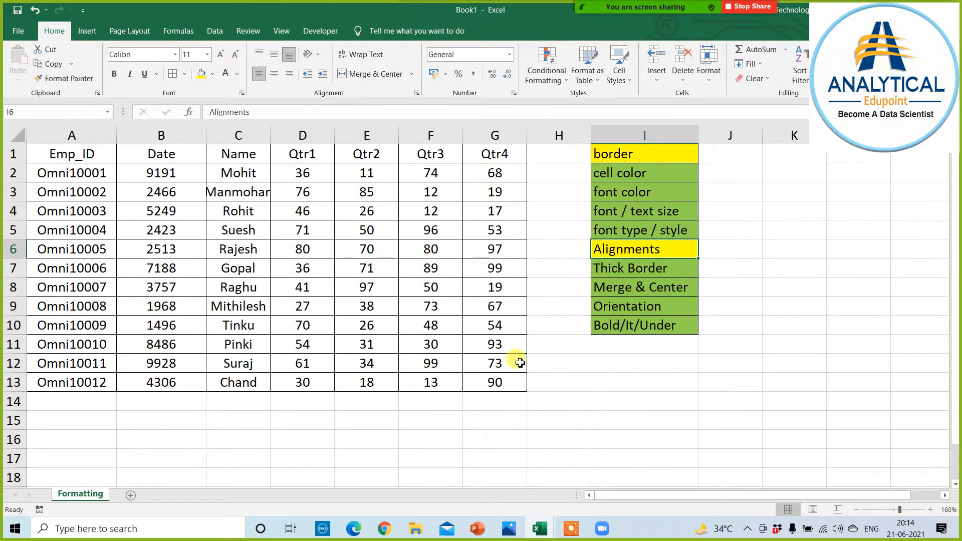
Give the header row A1:G1 a dark red fill with bold white text
{"action": "left_click_drag", "start_coordinate": [496, 153], "coordinate": [90, 156]}
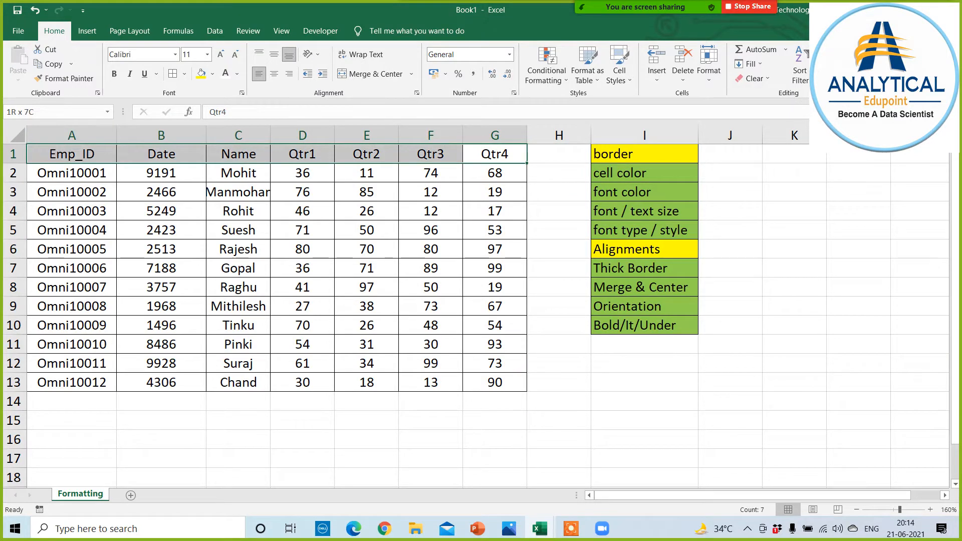
{"action": "left_click", "coordinate": [215, 75]}
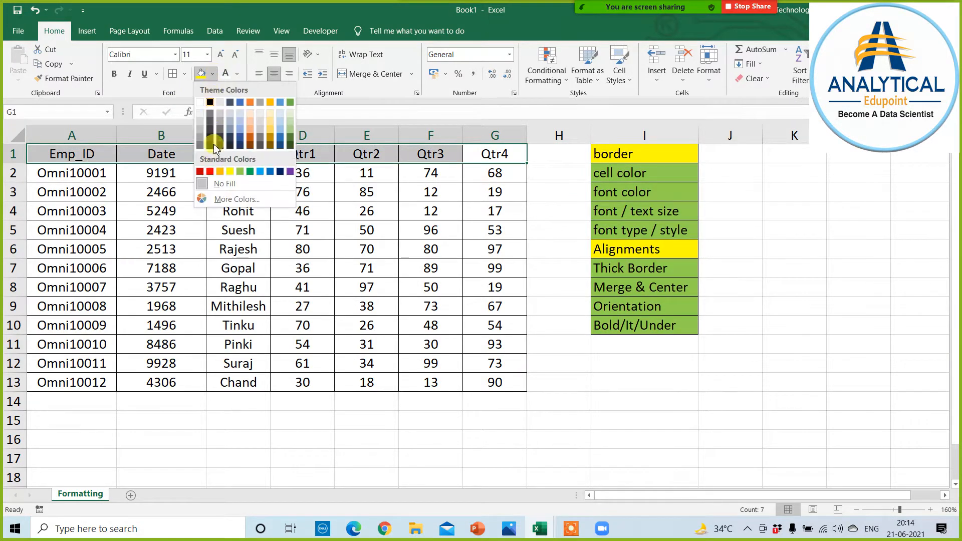
{"action": "left_click", "coordinate": [201, 170]}
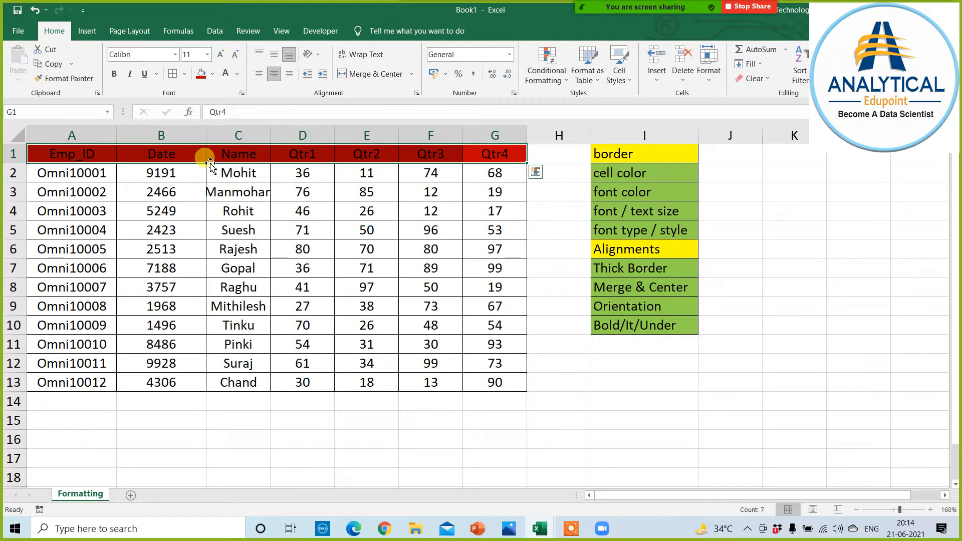
{"action": "left_click", "coordinate": [225, 76]}
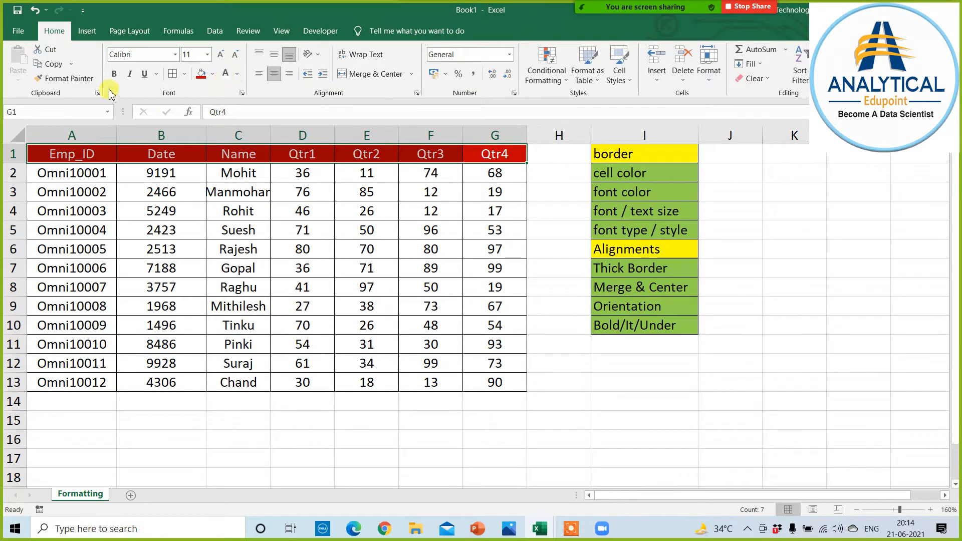
{"action": "left_click", "coordinate": [114, 75]}
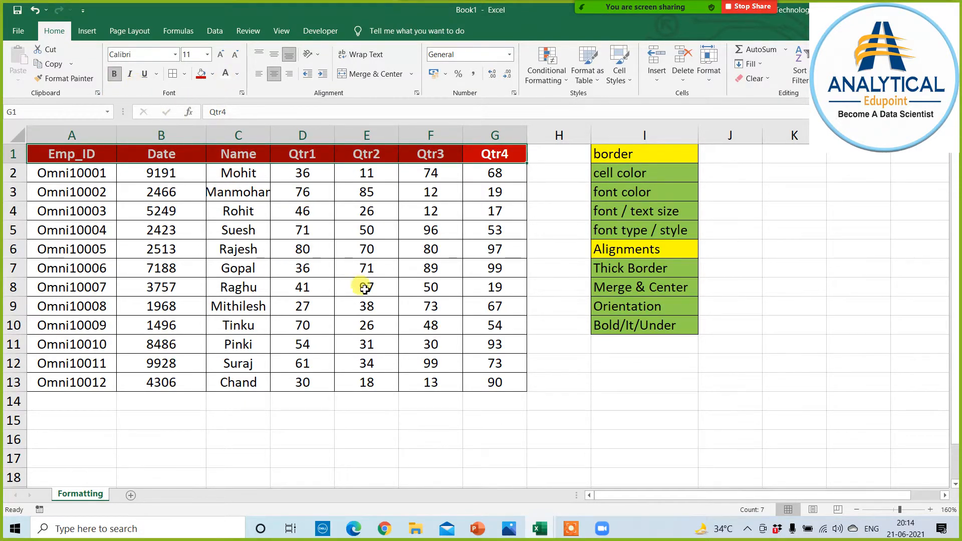
{"action": "left_click", "coordinate": [607, 404]}
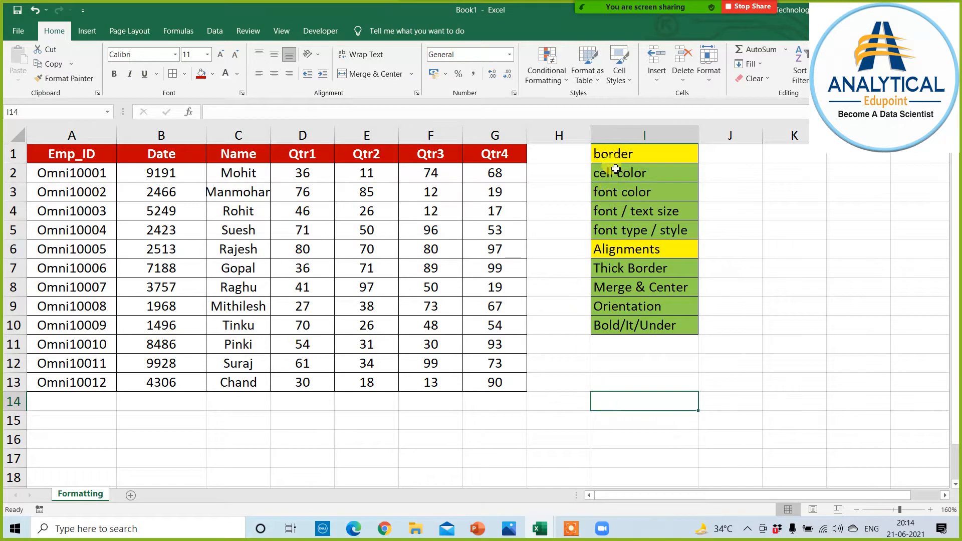
Fill the cell color, font color and Bold/It/Under topic cells yellow
{"action": "left_click_drag", "start_coordinate": [609, 172], "coordinate": [610, 192]}
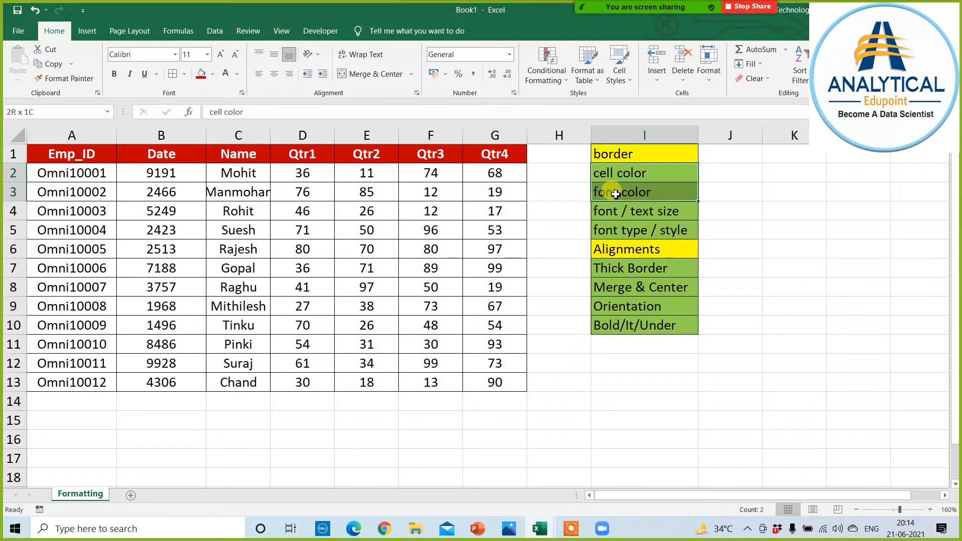
{"action": "left_click", "coordinate": [212, 74]}
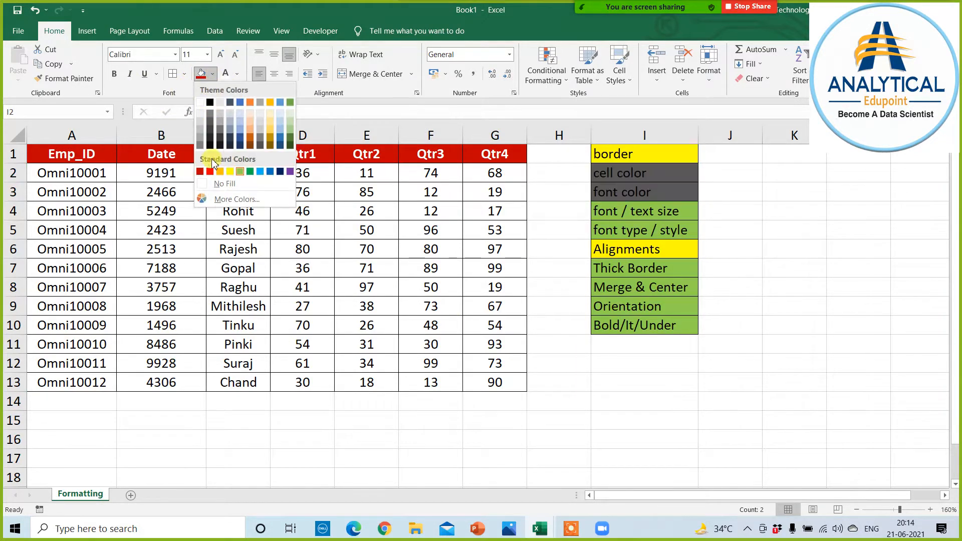
{"action": "left_click", "coordinate": [231, 172]}
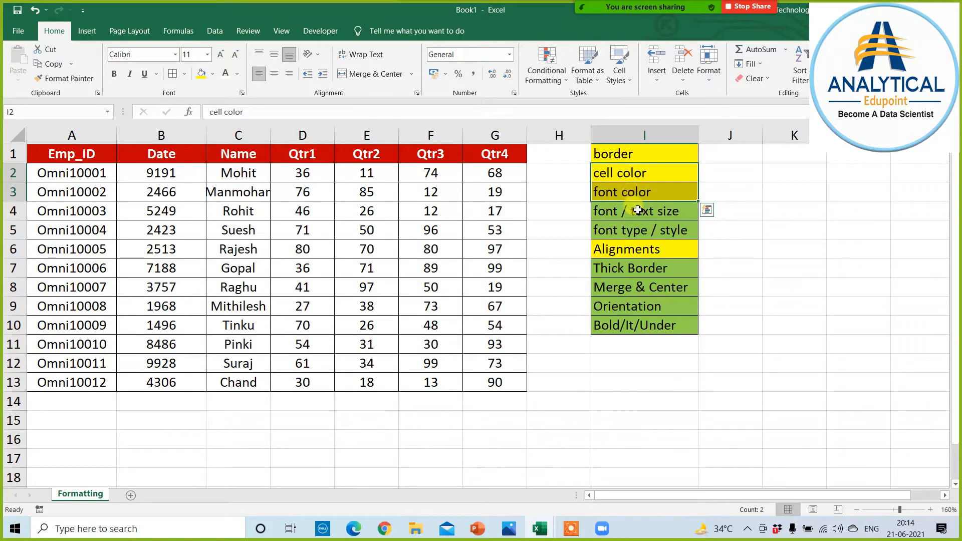
{"action": "left_click", "coordinate": [614, 327]}
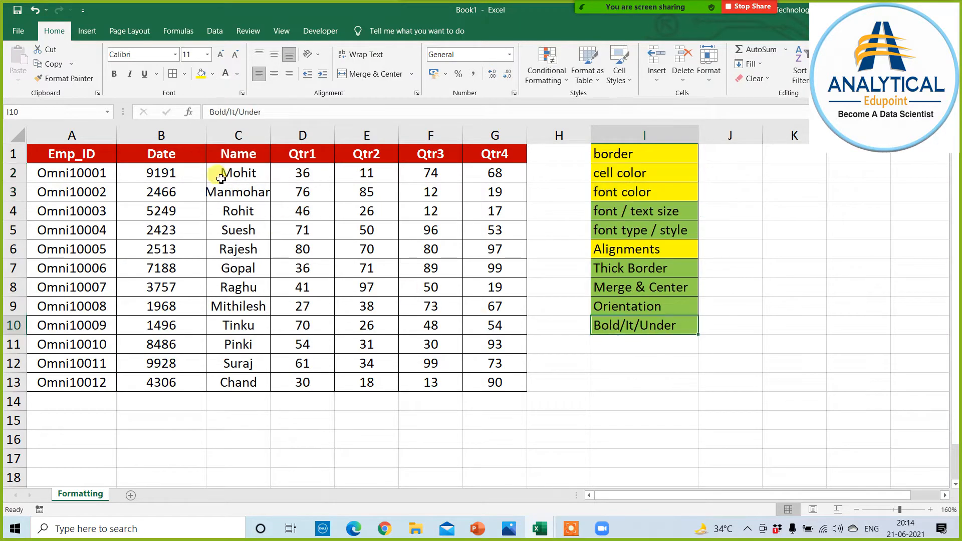
{"action": "left_click", "coordinate": [206, 76]}
{"action": "left_click", "coordinate": [410, 436]}
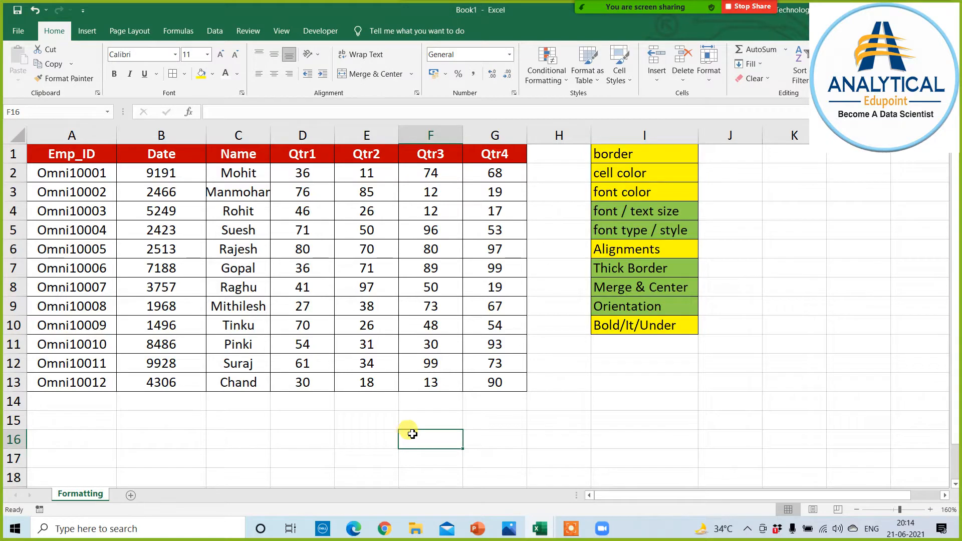
Enter 'date formatting' in I11 below the topic list
{"action": "left_click", "coordinate": [616, 344]}
{"action": "type", "text": "date formattin"}
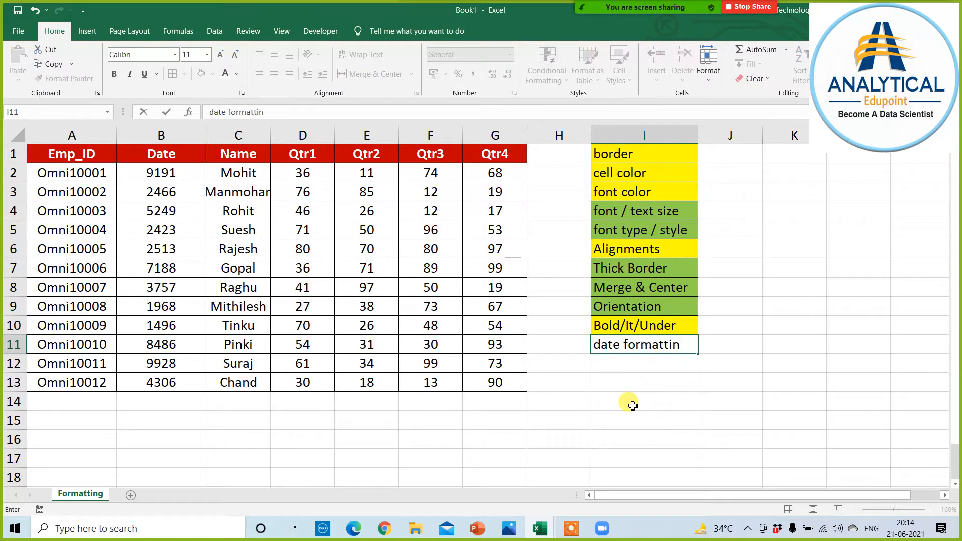
{"action": "type", "text": "g"}
{"action": "key", "text": "Return"}
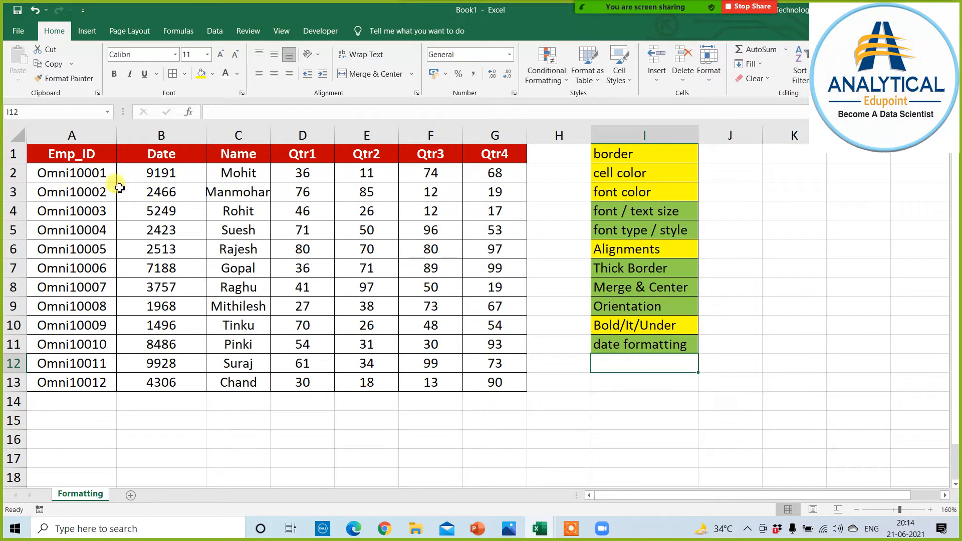
Format the Date values B2:B13 as Long Date and widen column B to fit
{"action": "left_click_drag", "start_coordinate": [159, 173], "coordinate": [159, 382]}
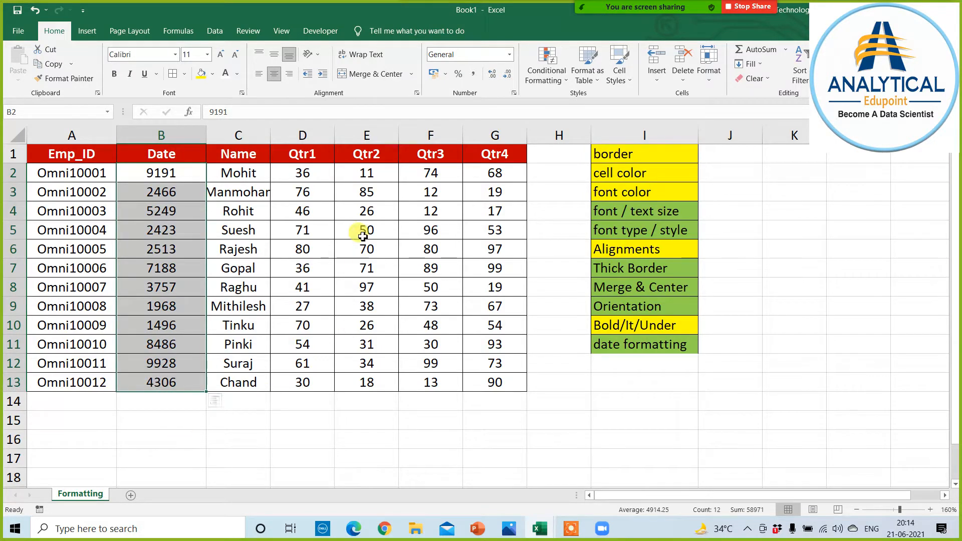
{"action": "left_click", "coordinate": [509, 55]}
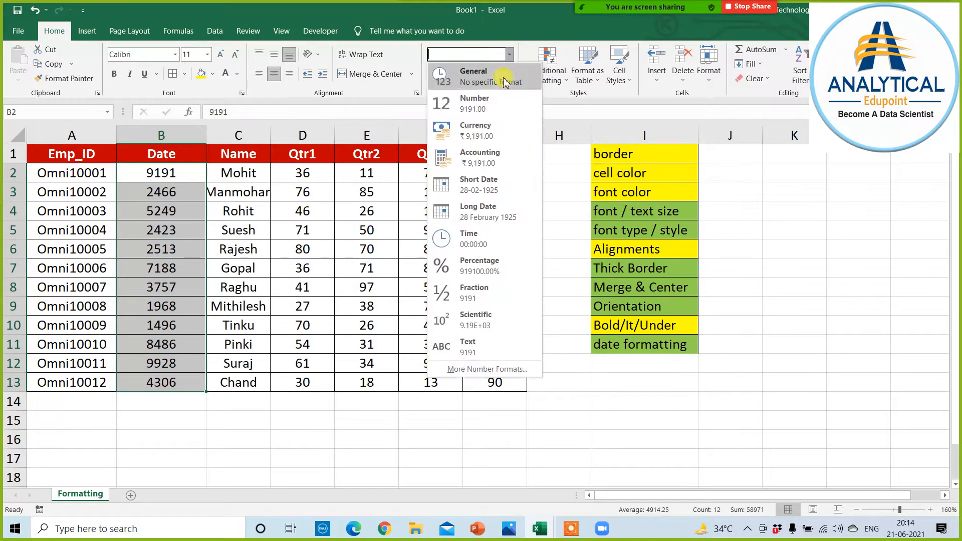
{"action": "left_click", "coordinate": [477, 210]}
{"action": "left_click_drag", "start_coordinate": [207, 127], "coordinate": [266, 132]}
{"action": "left_click", "coordinate": [232, 423]}
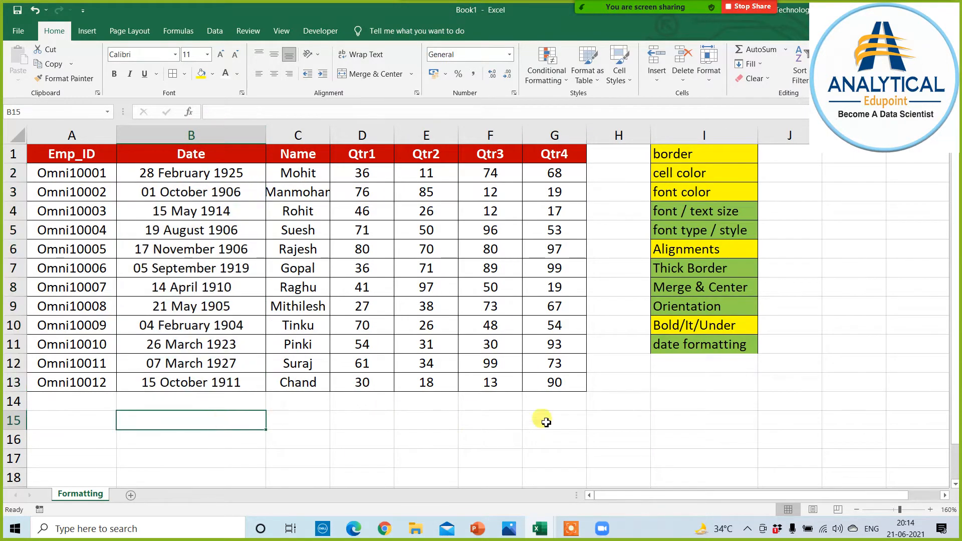
Fill the 'date formatting' topic cell yellow
{"action": "left_click", "coordinate": [672, 344]}
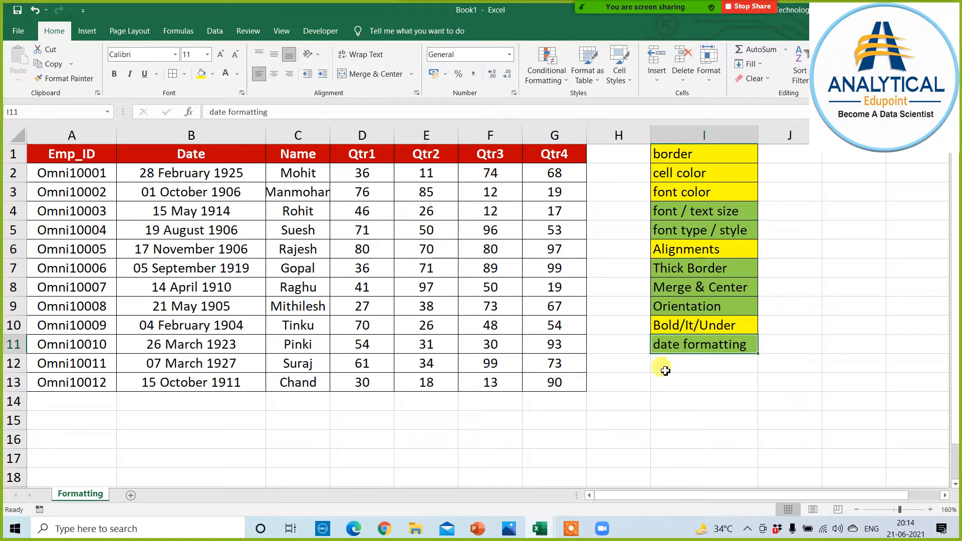
{"action": "left_click", "coordinate": [202, 76]}
{"action": "left_click", "coordinate": [663, 440]}
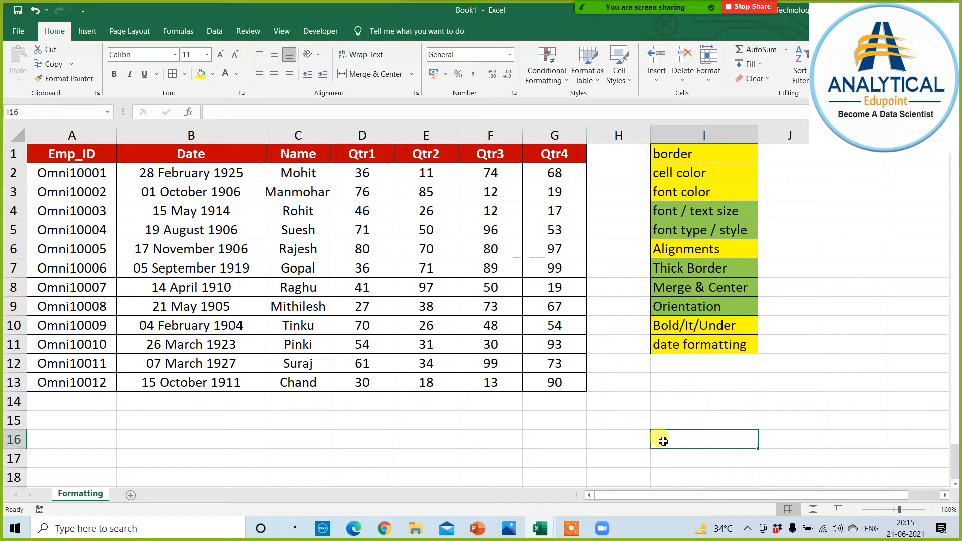
Add an 'insert row / column' topic below date formatting and widen column I
{"action": "left_click", "coordinate": [670, 362]}
{"action": "type", "text": "insert row / column"}
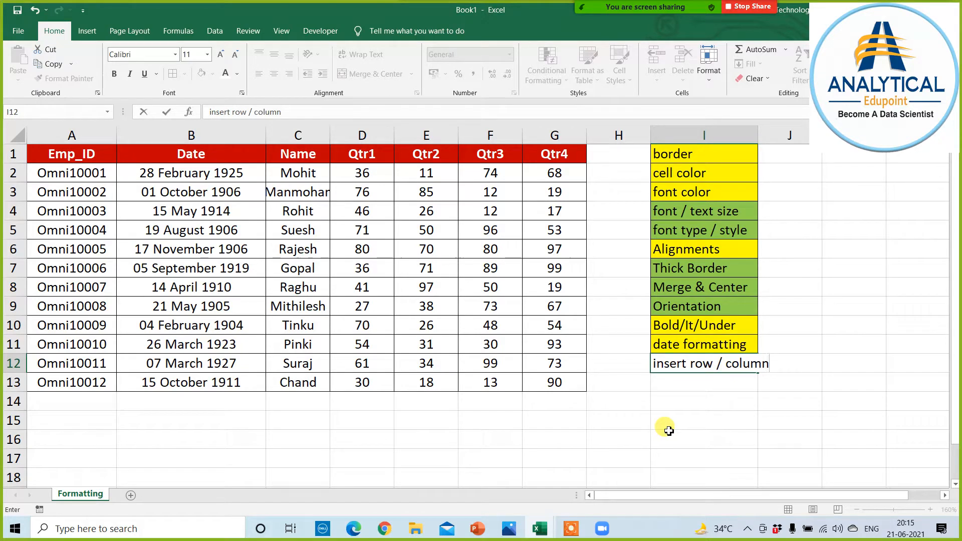
{"action": "key", "text": "Return"}
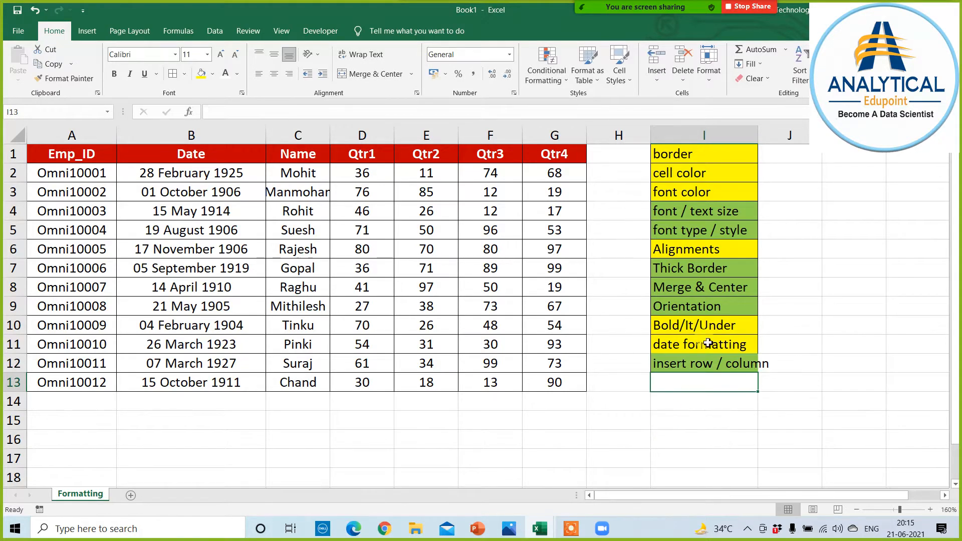
{"action": "left_click_drag", "start_coordinate": [758, 135], "coordinate": [782, 136]}
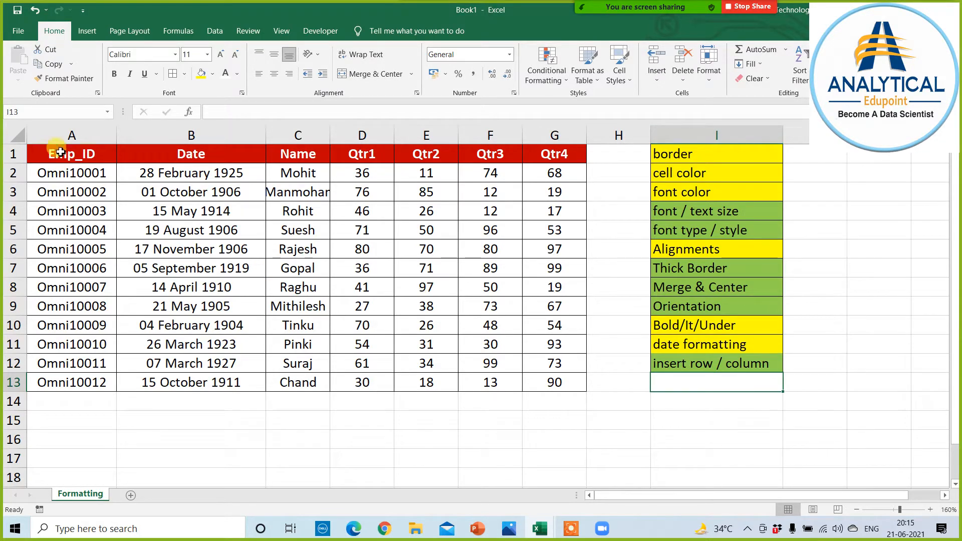
Insert blank rows above the table and a blank column before Emp_ID
{"action": "left_click", "coordinate": [61, 152]}
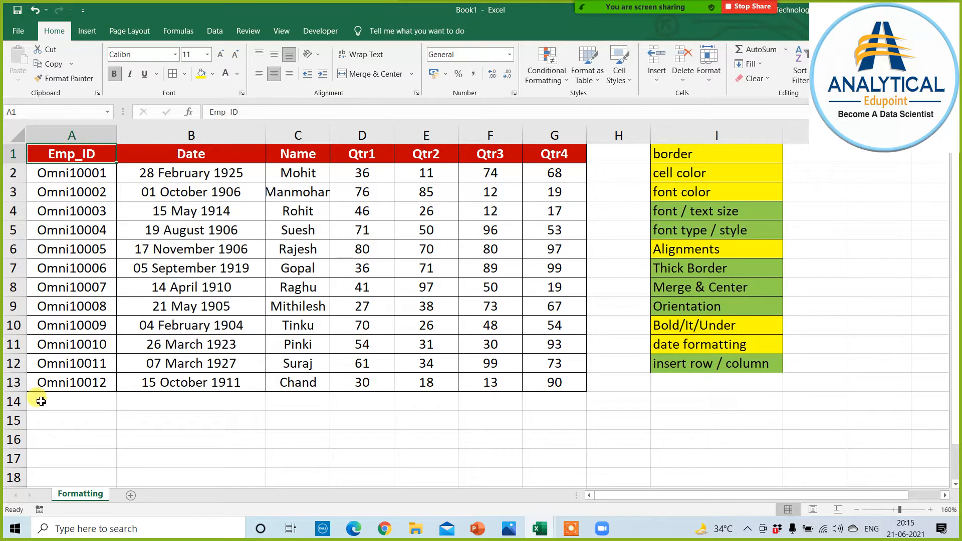
{"action": "left_click", "coordinate": [60, 157]}
{"action": "left_click", "coordinate": [11, 154]}
{"action": "key", "text": "ctrl+shift+plus"}
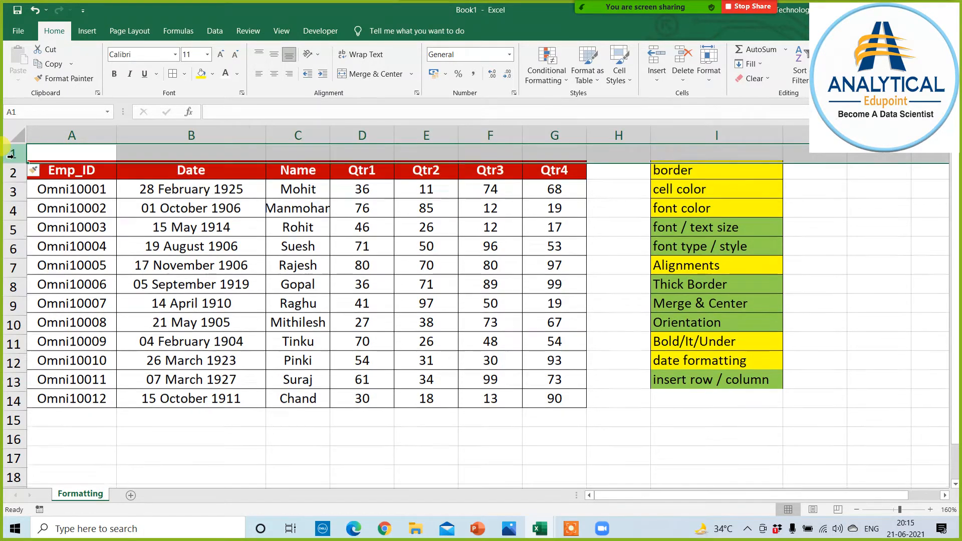
{"action": "left_click", "coordinate": [50, 133]}
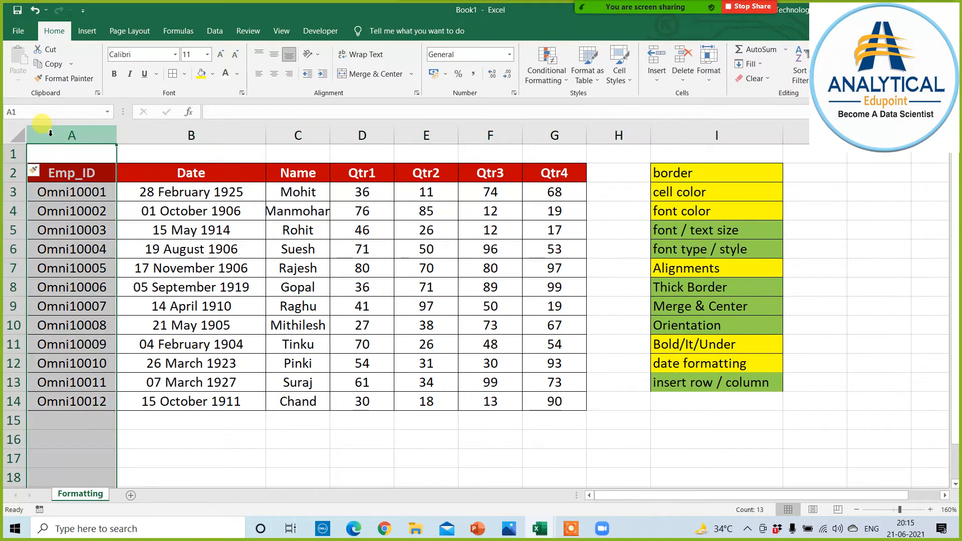
{"action": "right_click", "coordinate": [50, 132]}
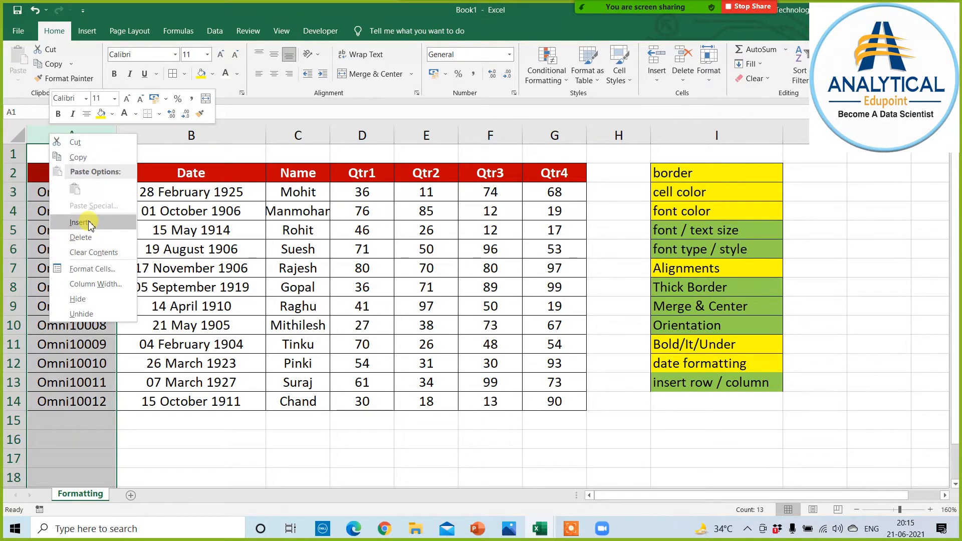
{"action": "left_click", "coordinate": [70, 232]}
{"action": "right_click", "coordinate": [17, 159]}
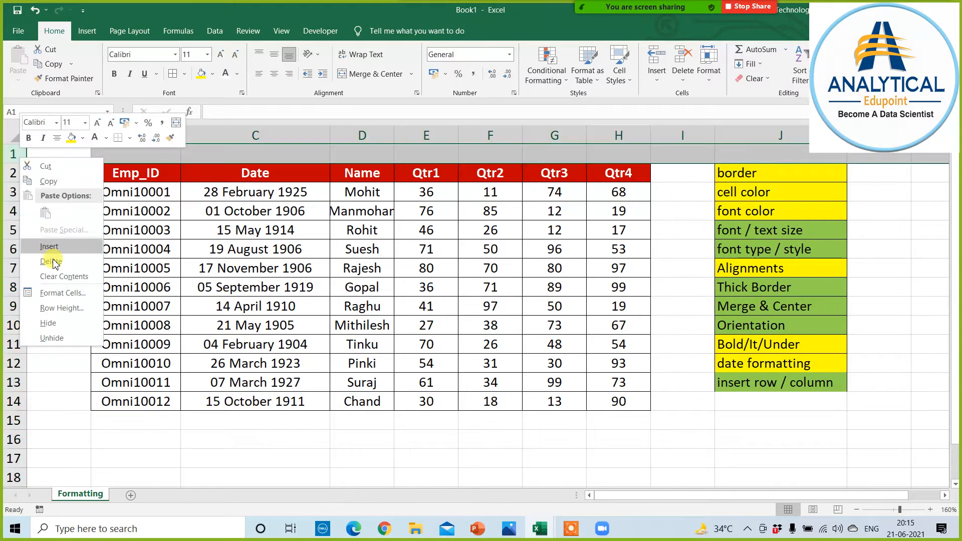
{"action": "left_click", "coordinate": [50, 246]}
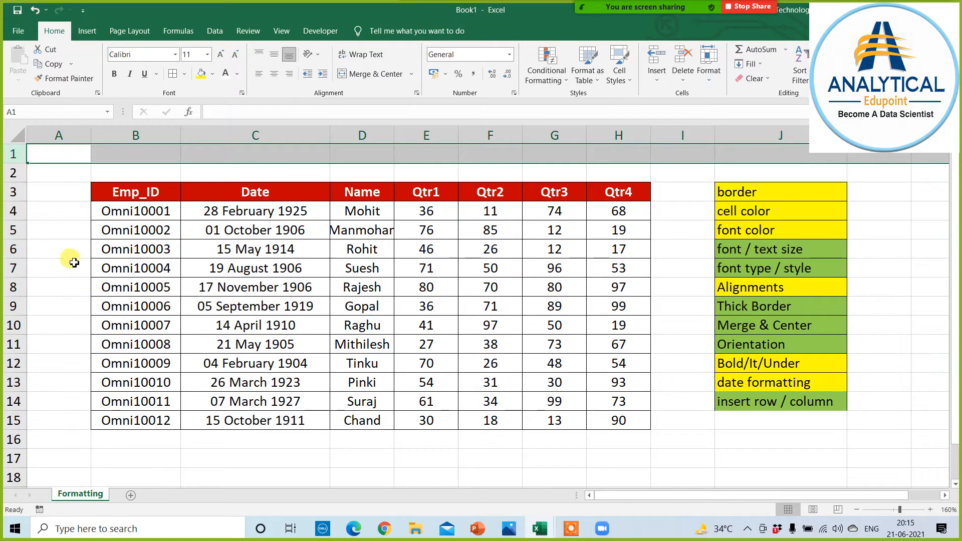
Insert then delete an extra blank column, and delete the empty row 1
{"action": "right_click", "coordinate": [62, 134]}
{"action": "left_click", "coordinate": [87, 224]}
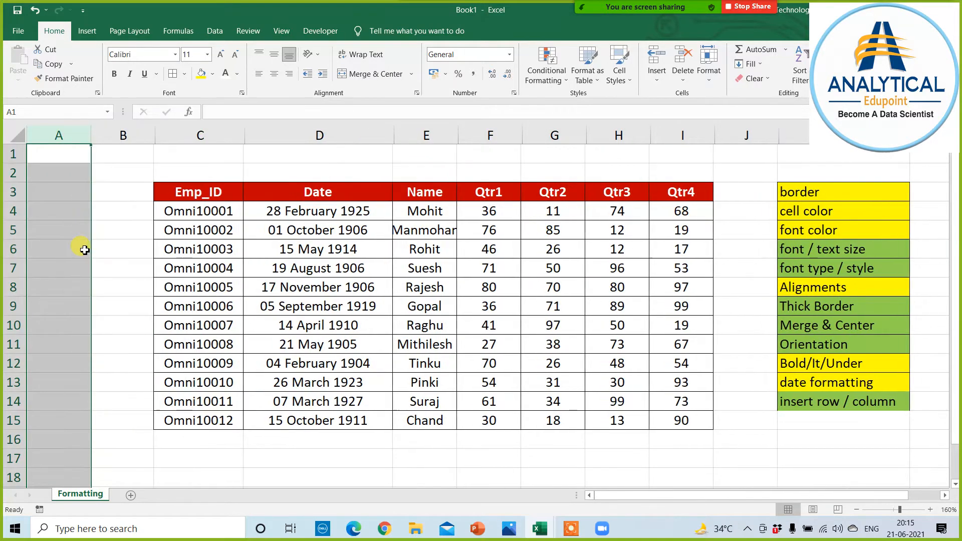
{"action": "right_click", "coordinate": [64, 135]}
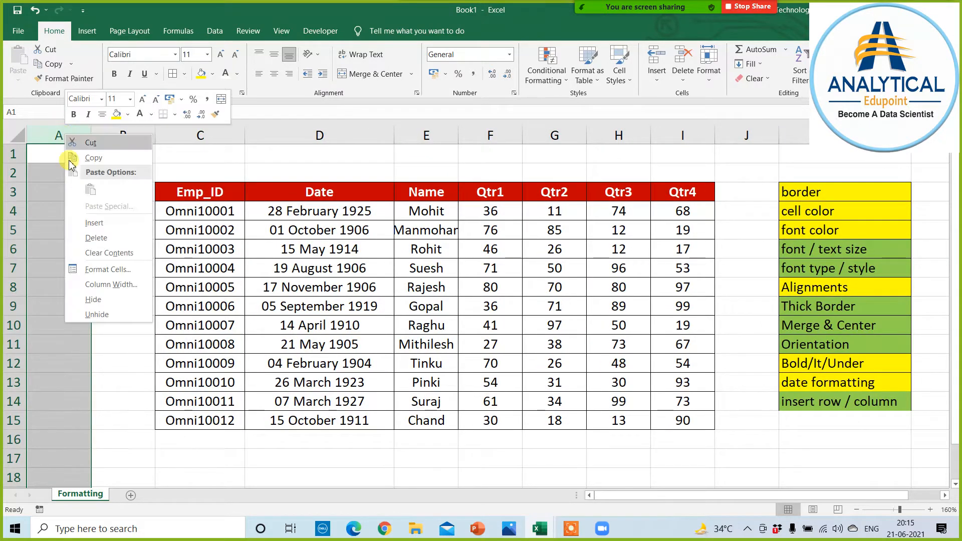
{"action": "left_click", "coordinate": [89, 238]}
{"action": "left_click", "coordinate": [15, 154]}
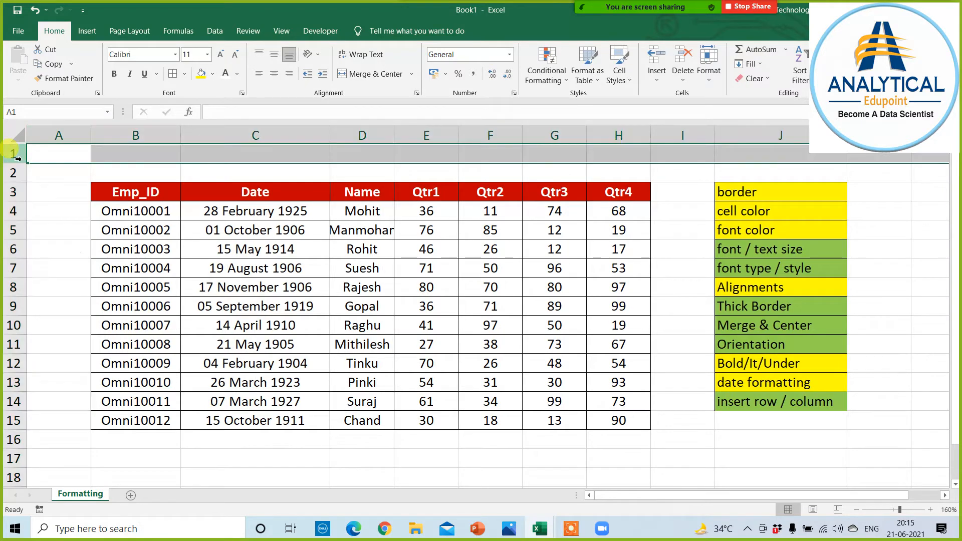
{"action": "right_click", "coordinate": [15, 154]}
{"action": "left_click", "coordinate": [30, 258]}
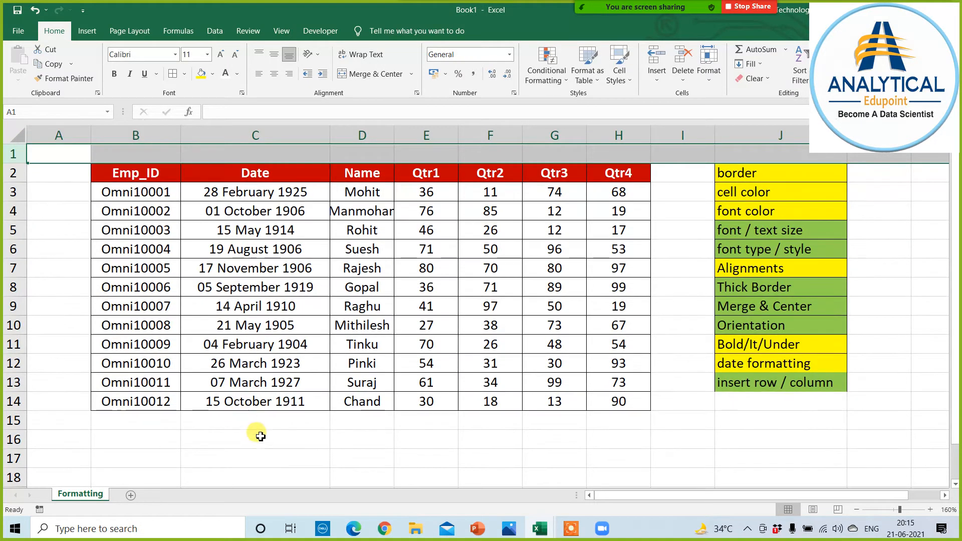
{"action": "left_click", "coordinate": [261, 436]}
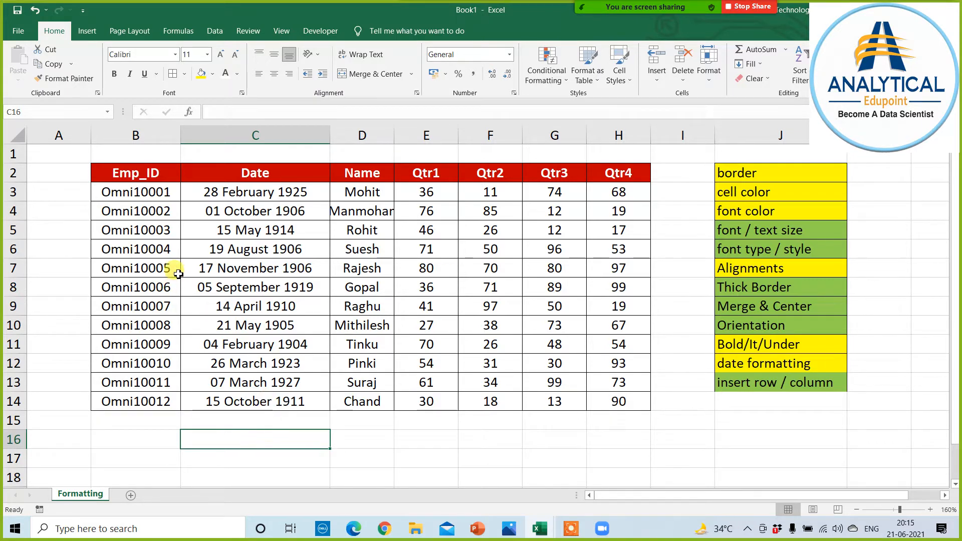
Merge and centre B1:H1 and raise row 1's height to 26.40
{"action": "left_click", "coordinate": [118, 153]}
{"action": "left_click_drag", "start_coordinate": [200, 156], "coordinate": [594, 159]}
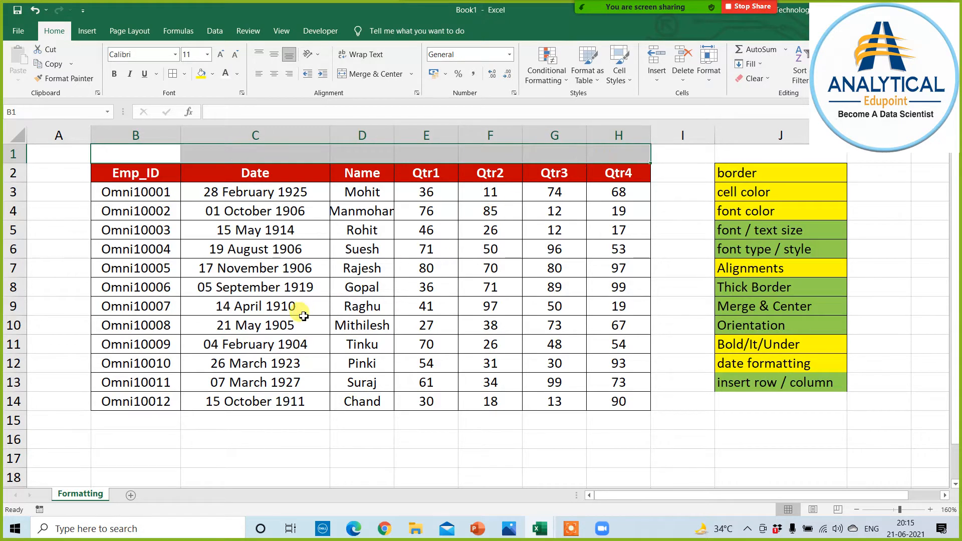
{"action": "left_click", "coordinate": [383, 75]}
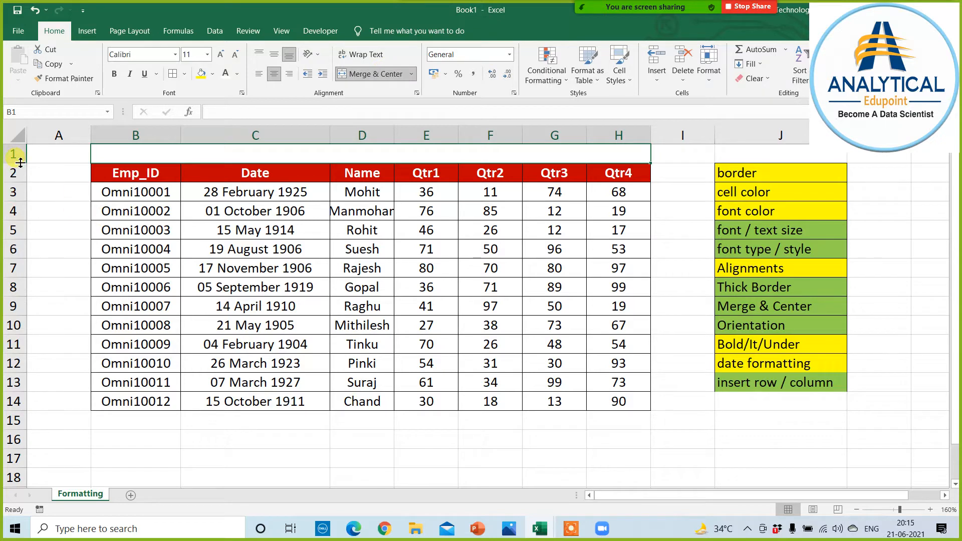
{"action": "left_click_drag", "start_coordinate": [17, 163], "coordinate": [17, 182]}
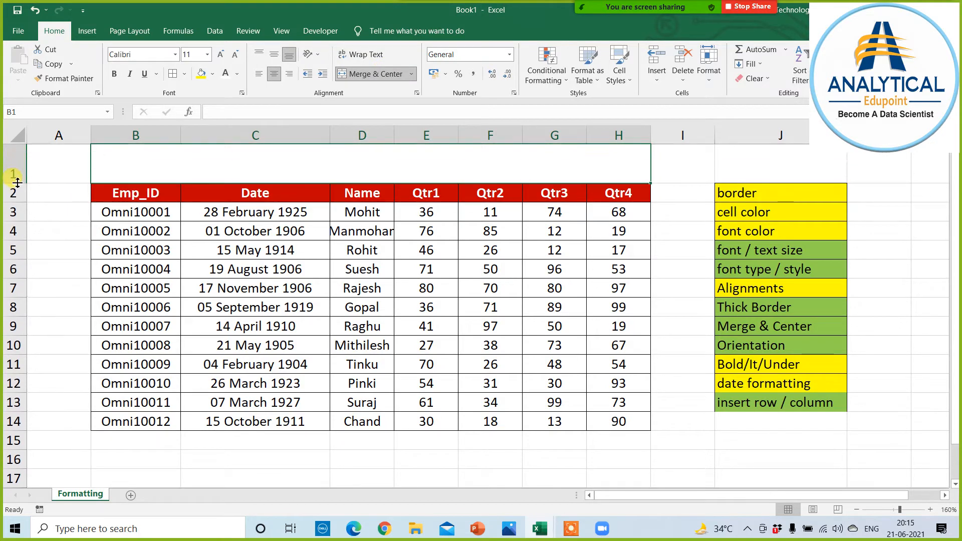
Fill the Merge & Center topic in J9 yellow
{"action": "left_click", "coordinate": [755, 456]}
{"action": "left_click", "coordinate": [751, 326]}
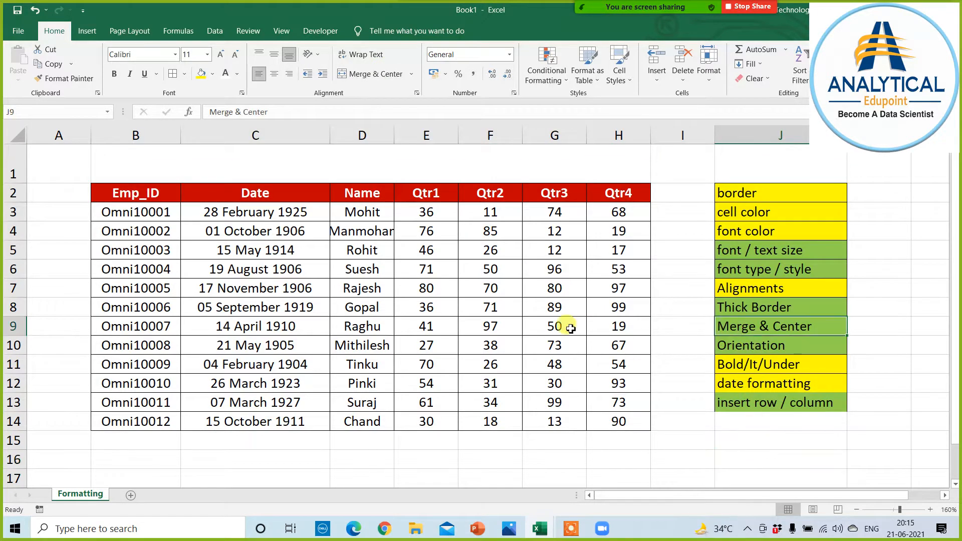
{"action": "left_click", "coordinate": [202, 78]}
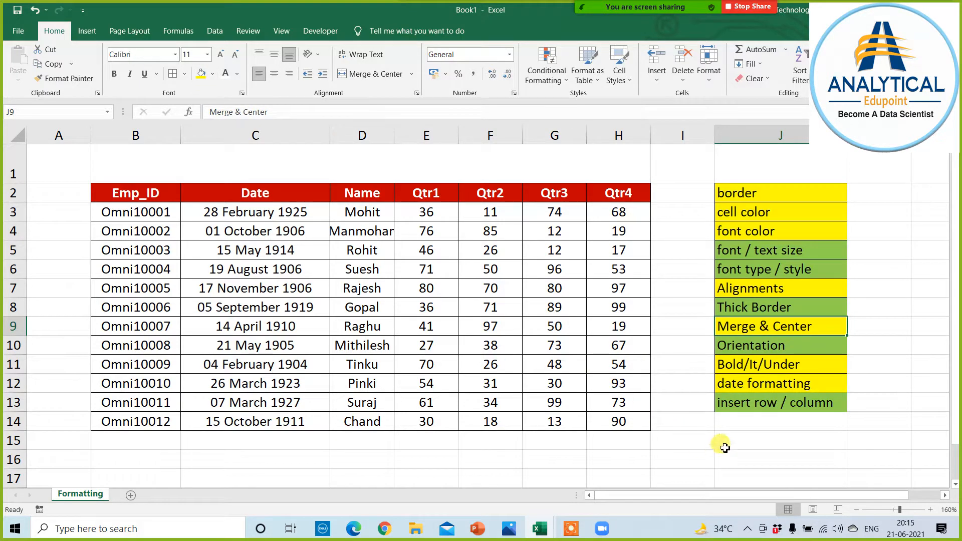
Enter 'cell width setting' in J14 as a new topic
{"action": "left_click", "coordinate": [739, 428]}
{"action": "type", "text": "c"}
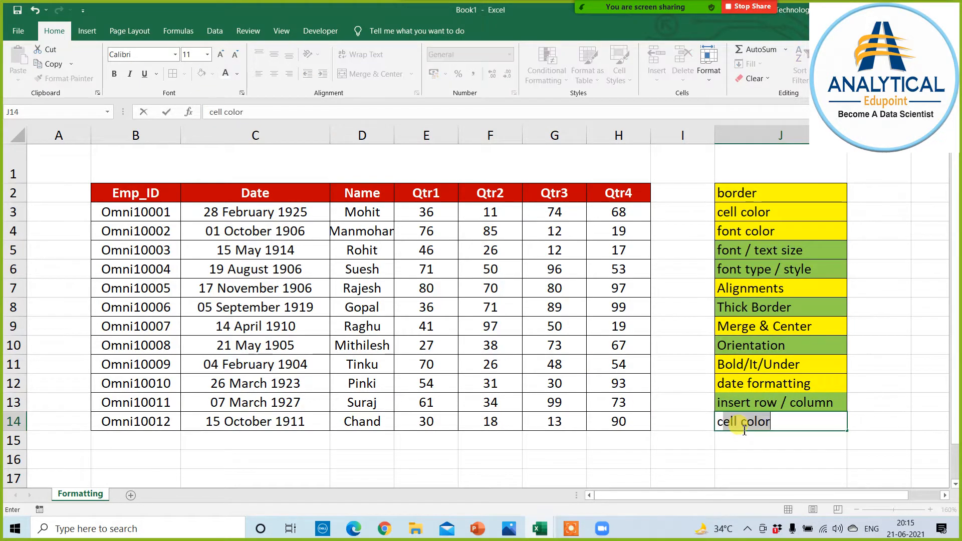
{"action": "type", "text": "ell width setti"}
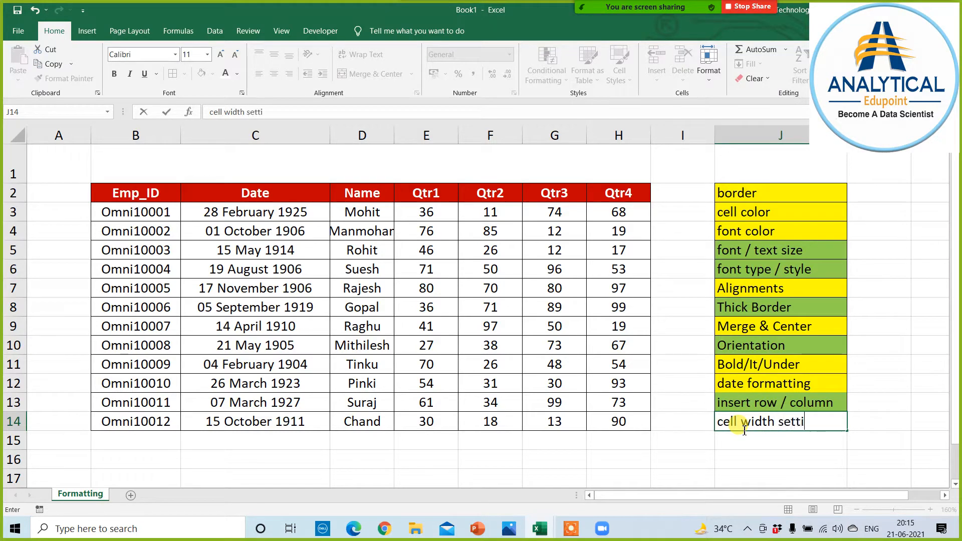
{"action": "type", "text": "ng"}
{"action": "key", "text": "Return"}
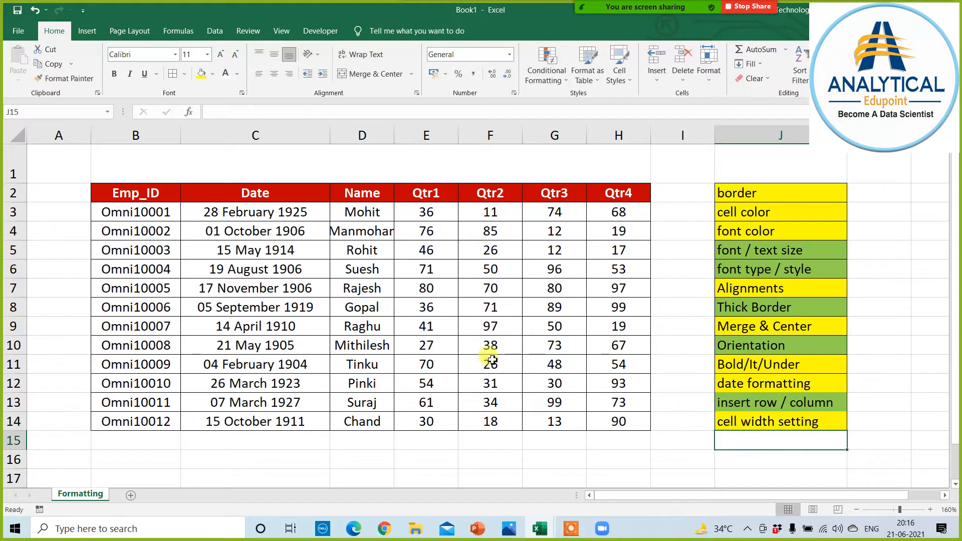
{"action": "left_click", "coordinate": [269, 460]}
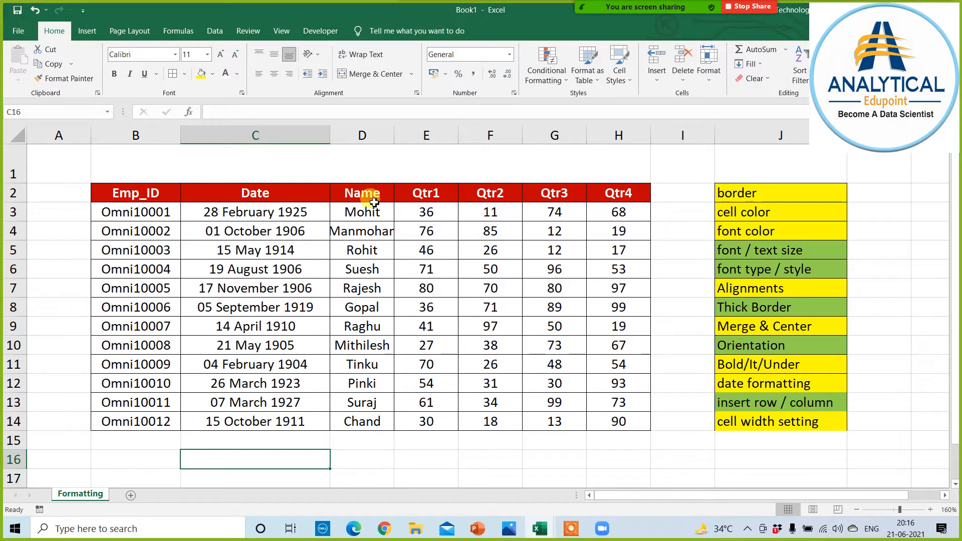
Widen the Name column, then AutoFit columns B through H to their contents
{"action": "left_click_drag", "start_coordinate": [374, 200], "coordinate": [349, 414]}
{"action": "left_click", "coordinate": [375, 284]}
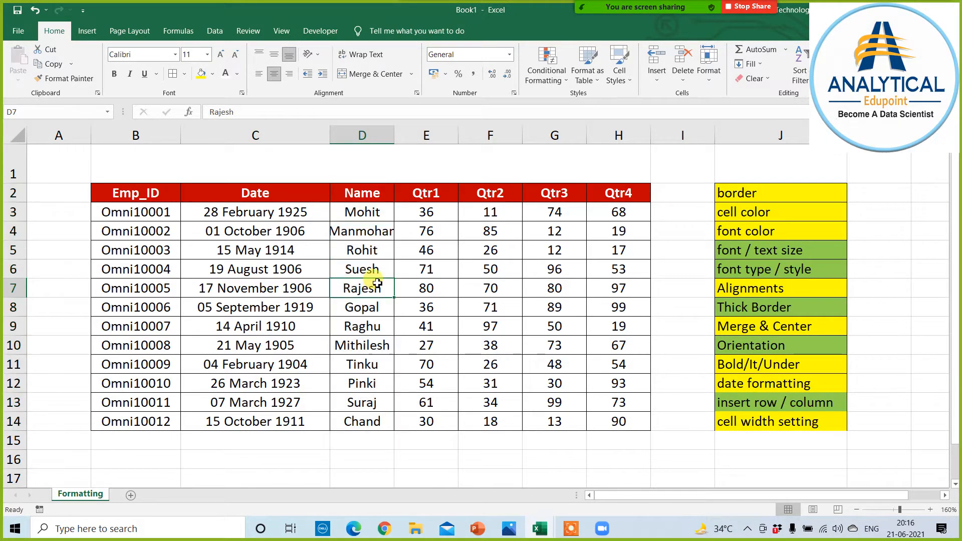
{"action": "left_click_drag", "start_coordinate": [405, 139], "coordinate": [415, 138]}
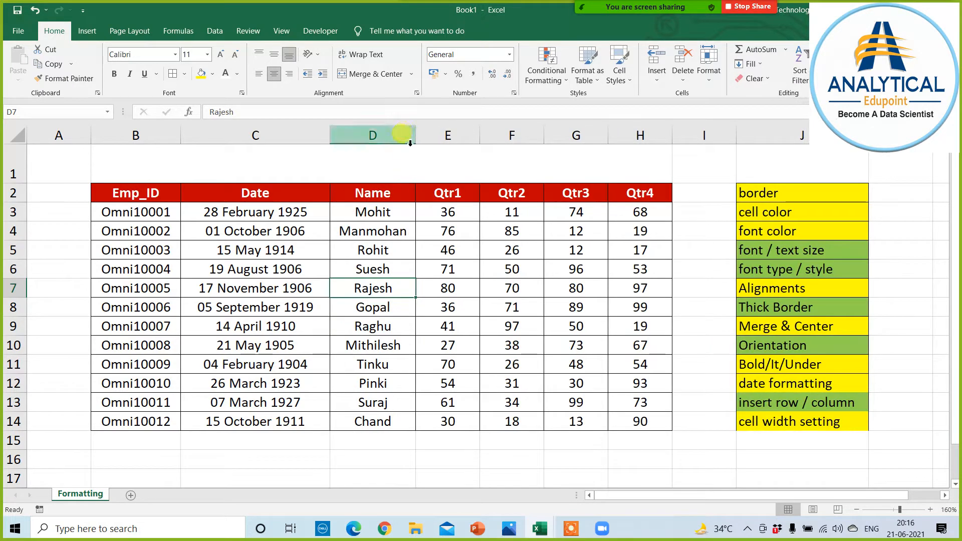
{"action": "left_click_drag", "start_coordinate": [122, 138], "coordinate": [651, 145]}
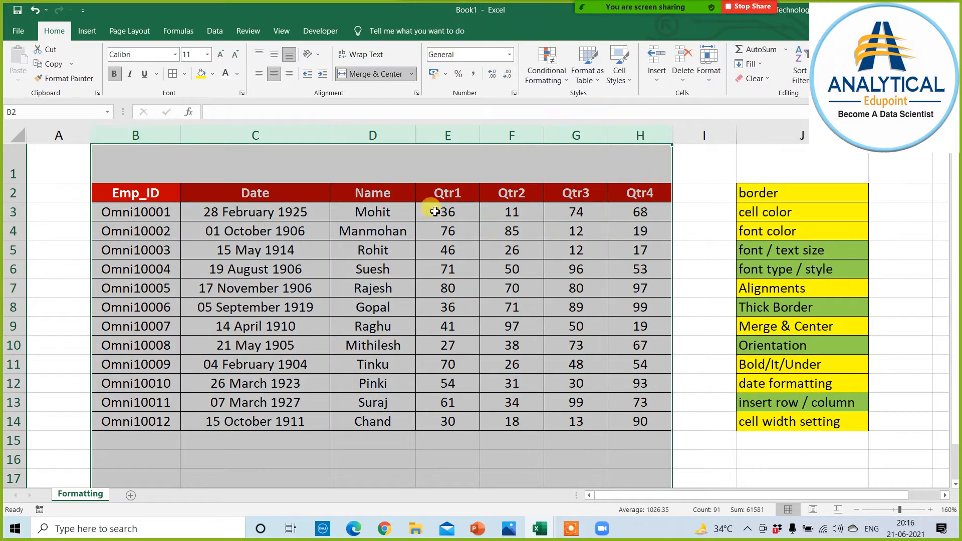
{"action": "double_click", "coordinate": [180, 139]}
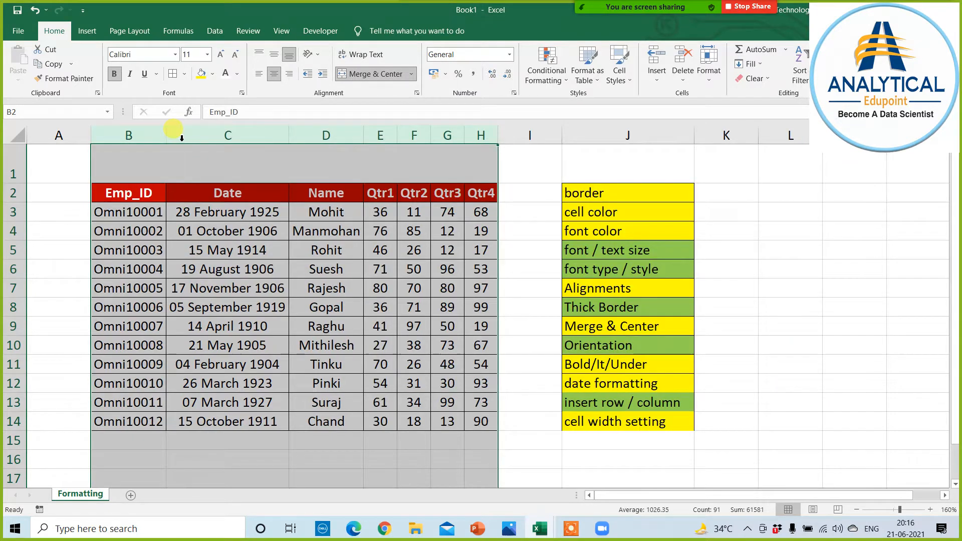
{"action": "left_click", "coordinate": [321, 463]}
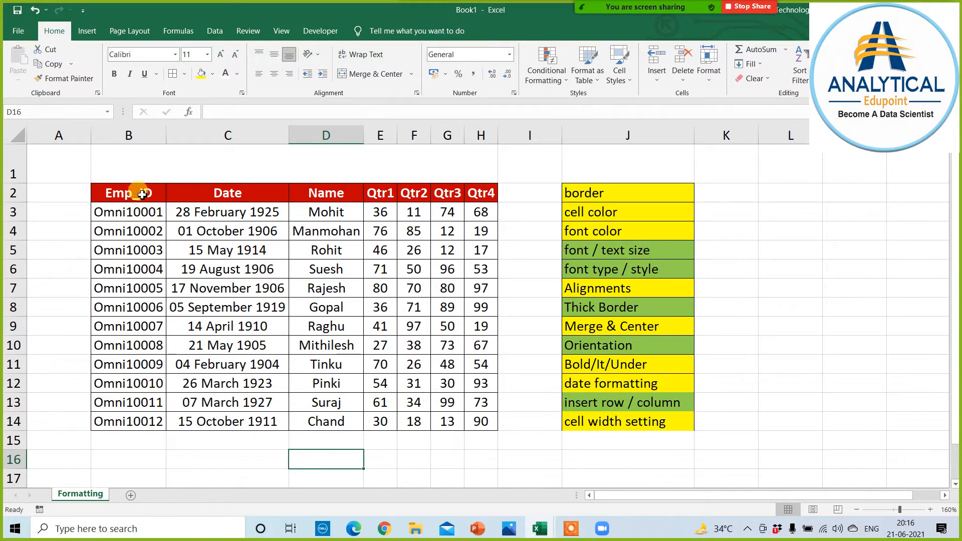
Widen the Emp_ID column B and the Qtr1–Qtr4 columns E:H equally
{"action": "left_click_drag", "start_coordinate": [166, 135], "coordinate": [178, 135]}
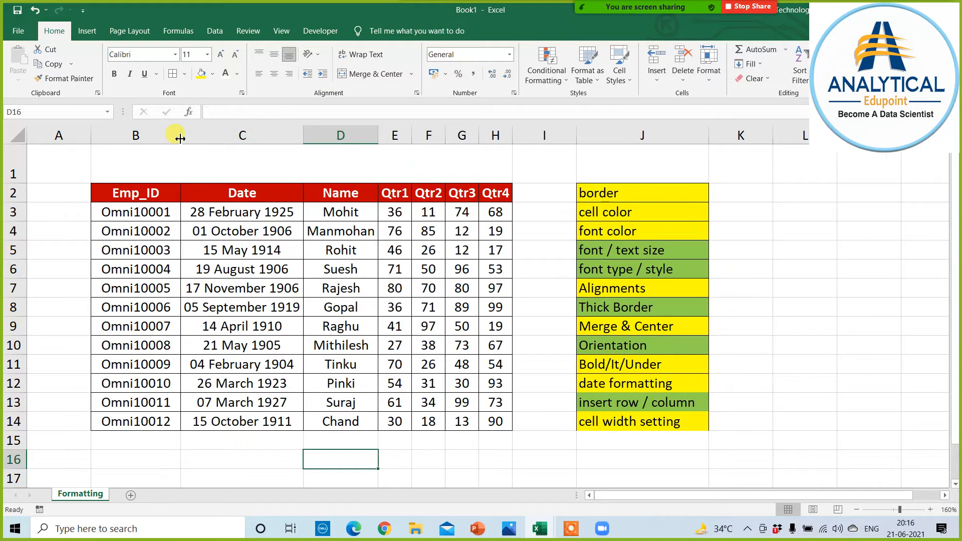
{"action": "left_click", "coordinate": [395, 138]}
{"action": "left_click_drag", "start_coordinate": [426, 145], "coordinate": [494, 142]}
{"action": "left_click_drag", "start_coordinate": [413, 135], "coordinate": [388, 134]}
{"action": "left_click", "coordinate": [337, 251]}
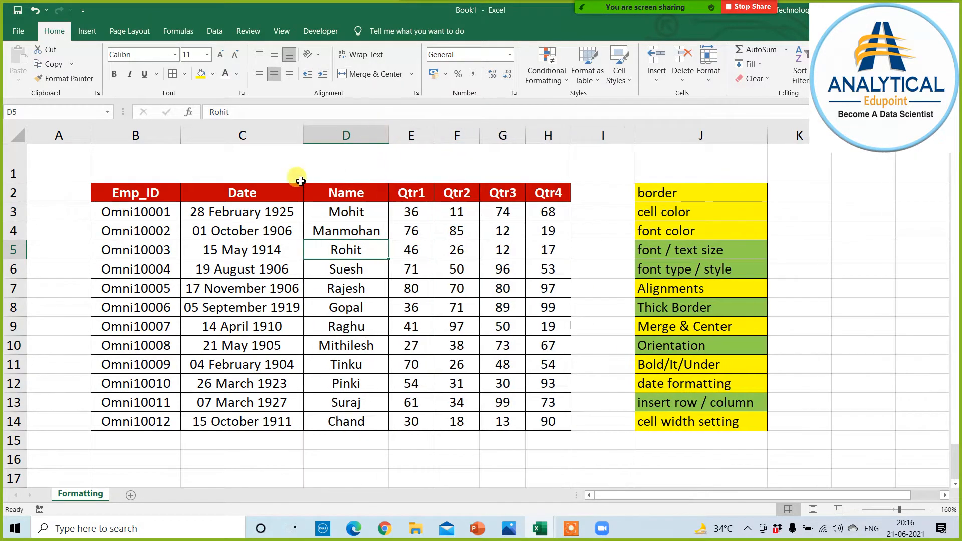
Fill the 'insert row / column' topic in J13 yellow
{"action": "left_click", "coordinate": [685, 424]}
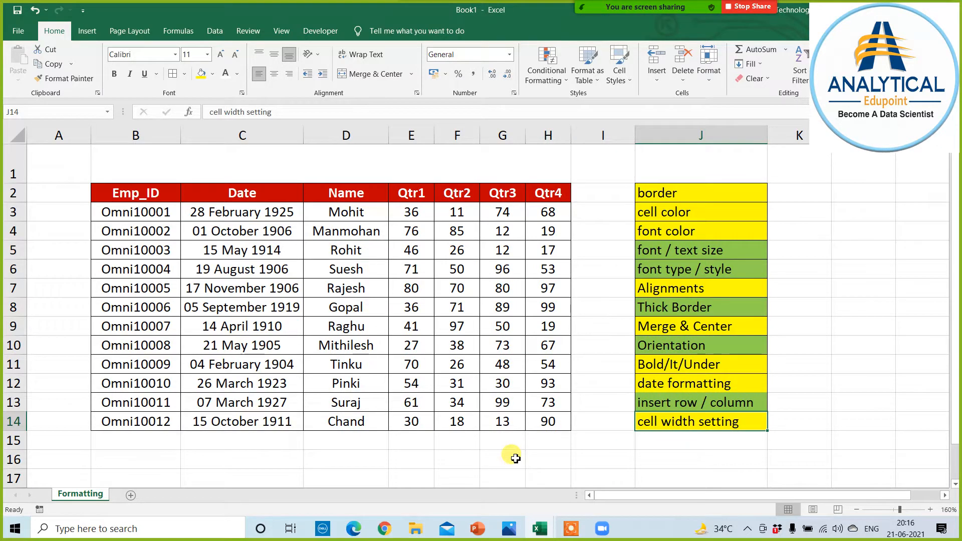
{"action": "left_click", "coordinate": [670, 399]}
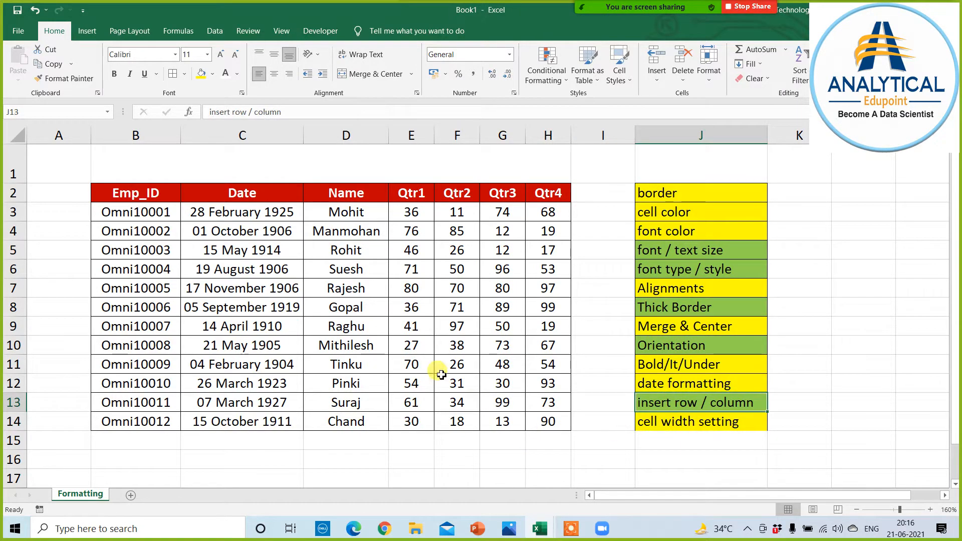
{"action": "left_click", "coordinate": [199, 71]}
{"action": "left_click", "coordinate": [310, 454]}
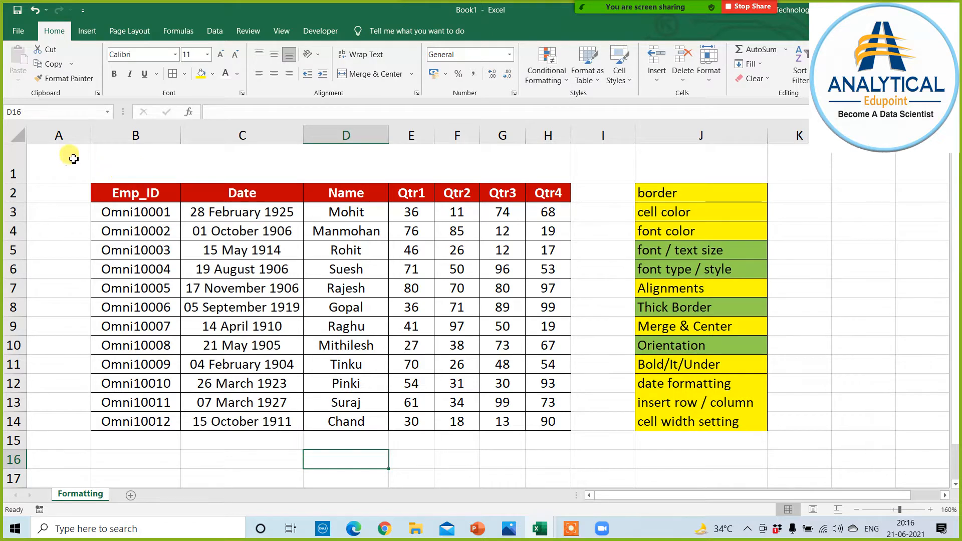
Apply a thick outside border around the table range A1:H14
{"action": "left_click_drag", "start_coordinate": [71, 155], "coordinate": [416, 425]}
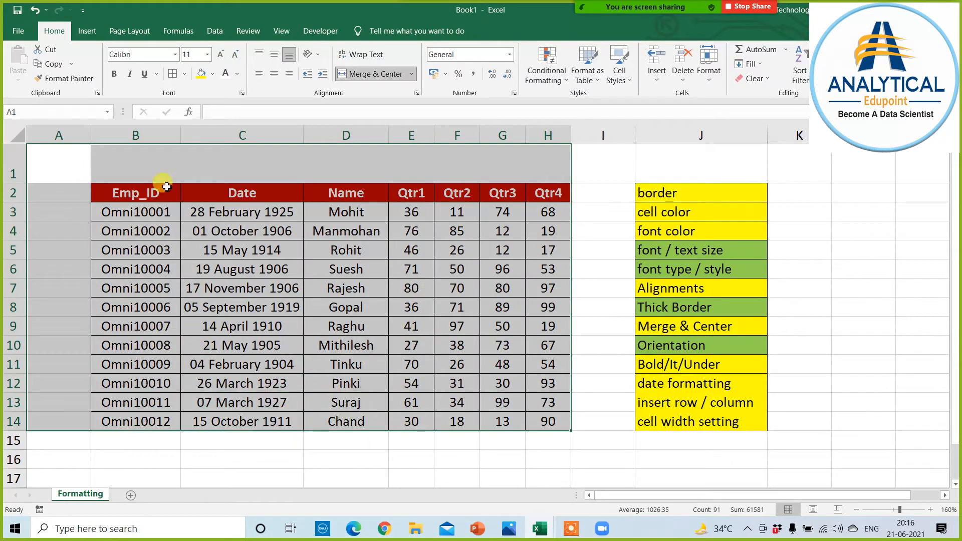
{"action": "left_click", "coordinate": [184, 74]}
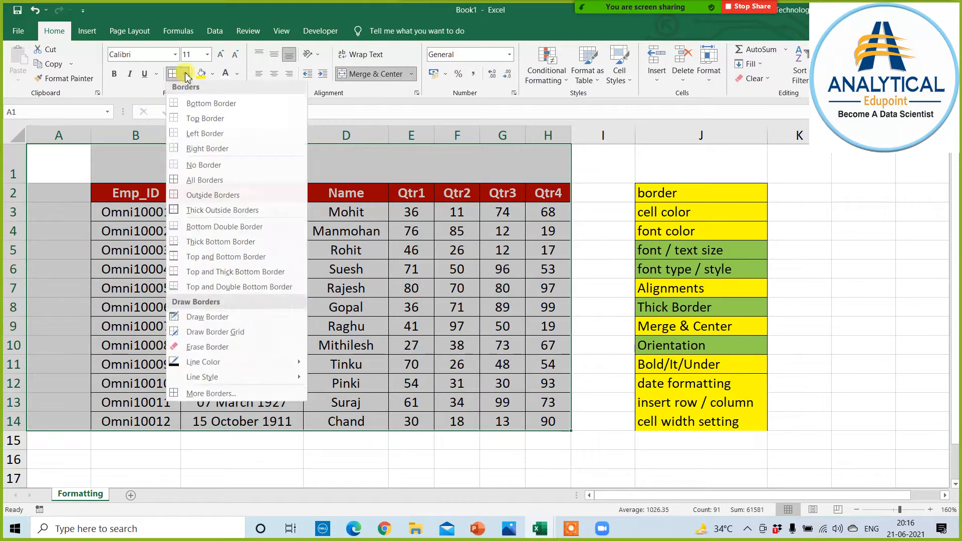
{"action": "left_click", "coordinate": [176, 213]}
{"action": "left_click", "coordinate": [591, 326]}
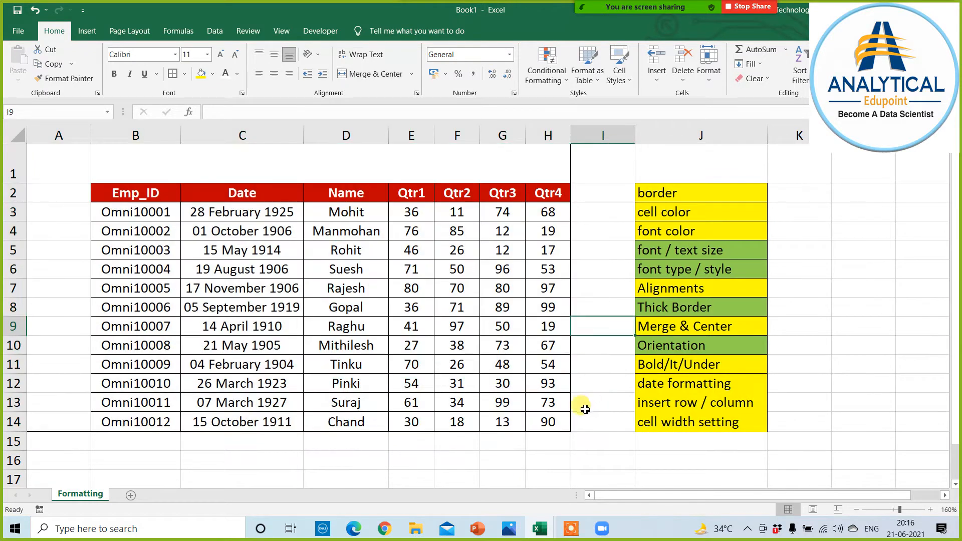
{"action": "left_click_drag", "start_coordinate": [53, 160], "coordinate": [290, 166]}
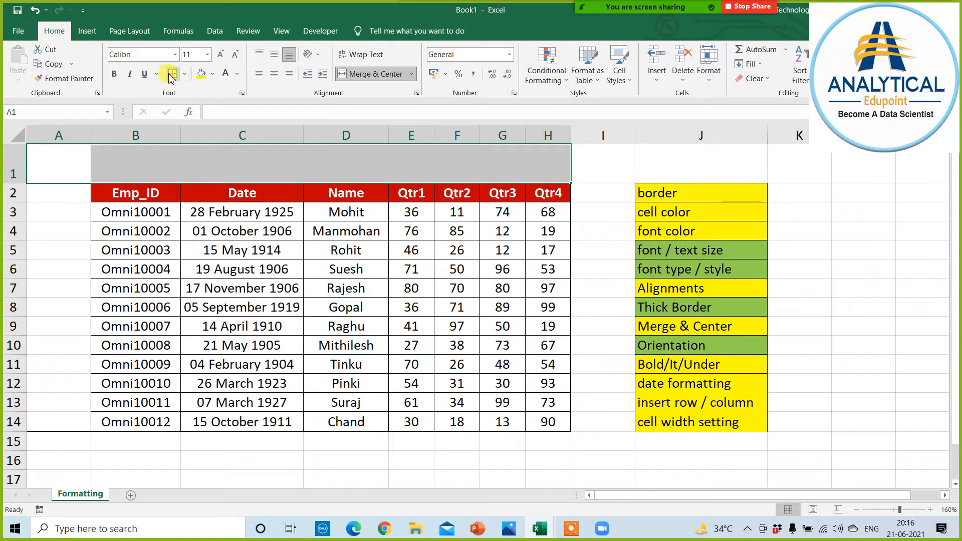
{"action": "left_click_drag", "start_coordinate": [62, 193], "coordinate": [37, 427]}
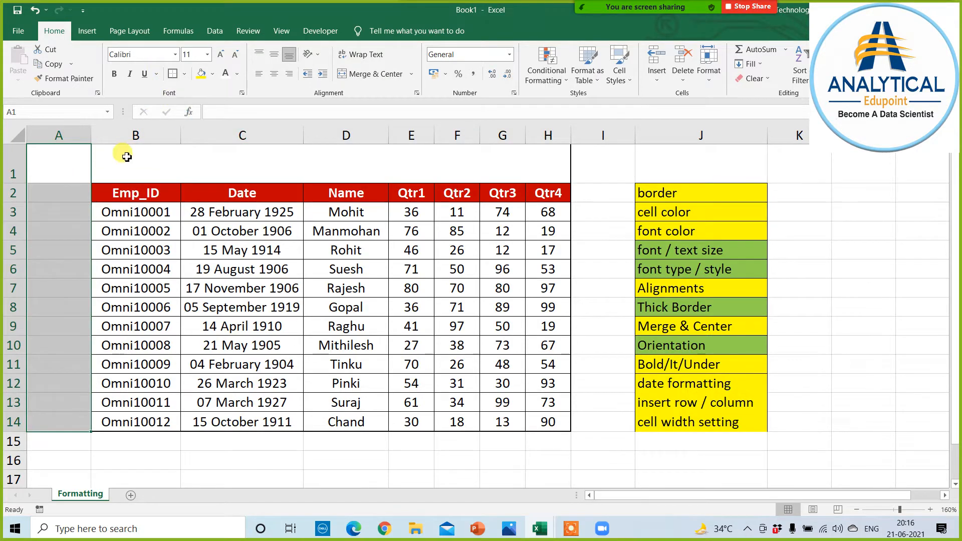
{"action": "left_click", "coordinate": [127, 157]}
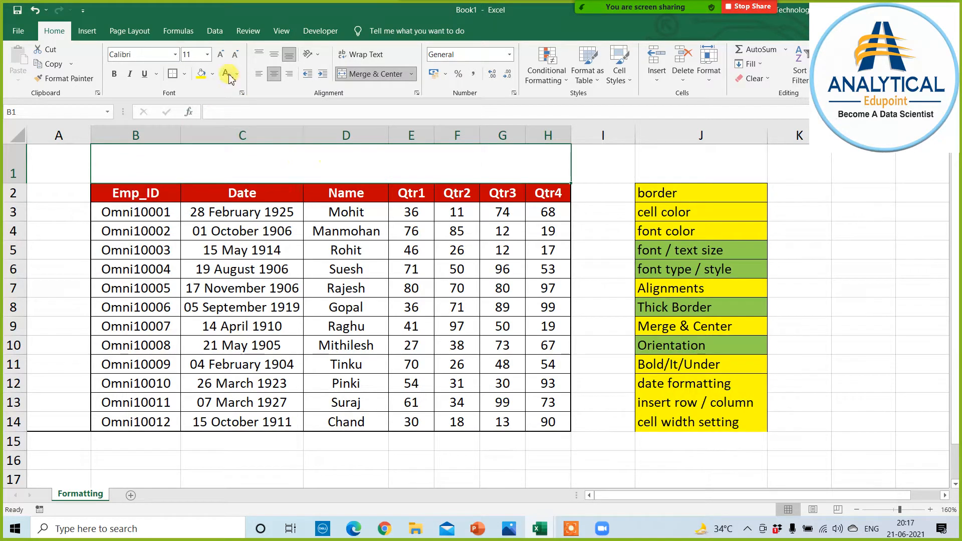
Fill merged B1 light blue and enter 'SALES ANALYSIS FOR THE YEAR OF 2020'
{"action": "left_click", "coordinate": [211, 76]}
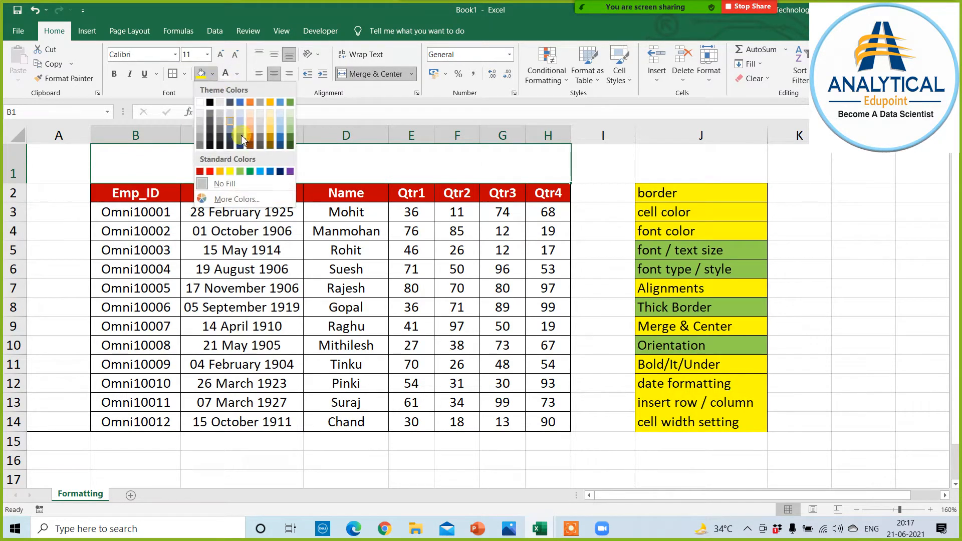
{"action": "left_click", "coordinate": [258, 167]}
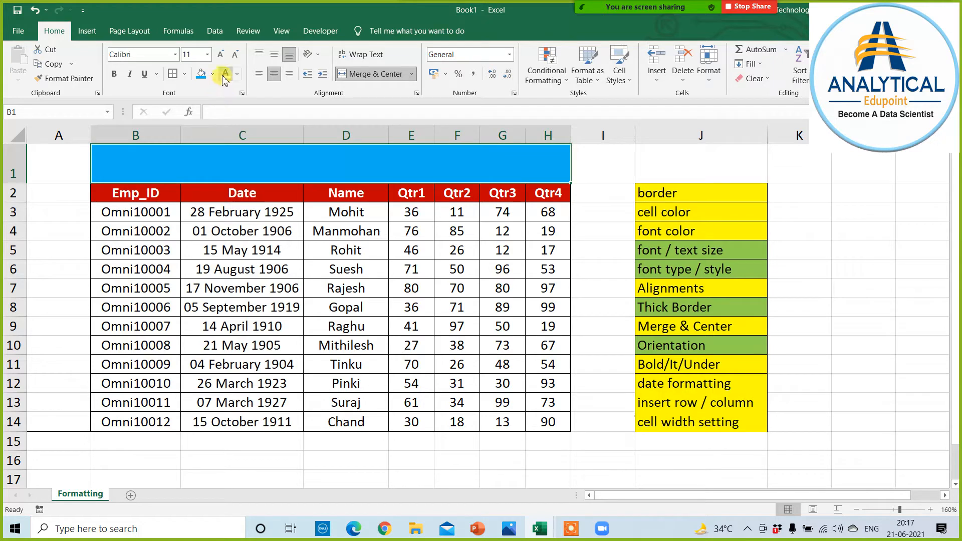
{"action": "double_click", "coordinate": [304, 165]}
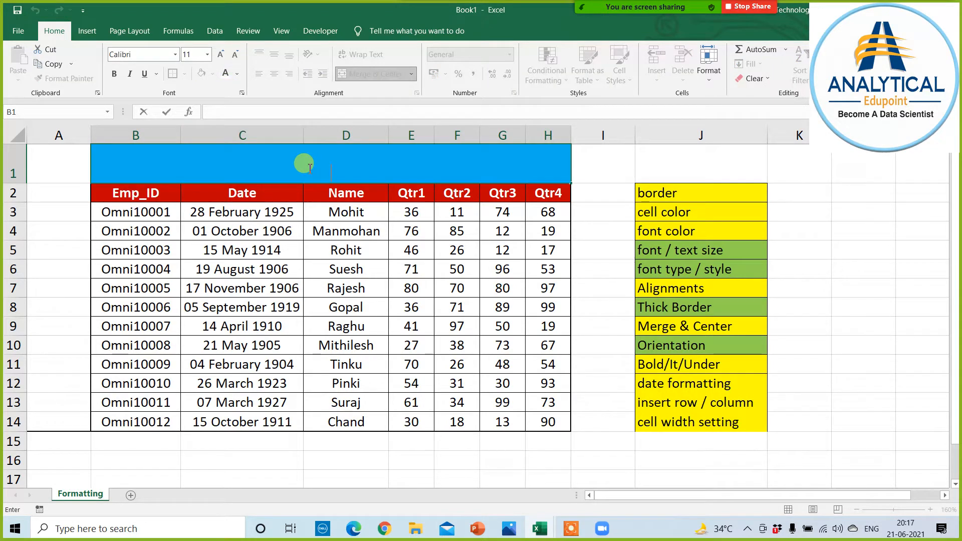
{"action": "type", "text": "SALES ANALYS"}
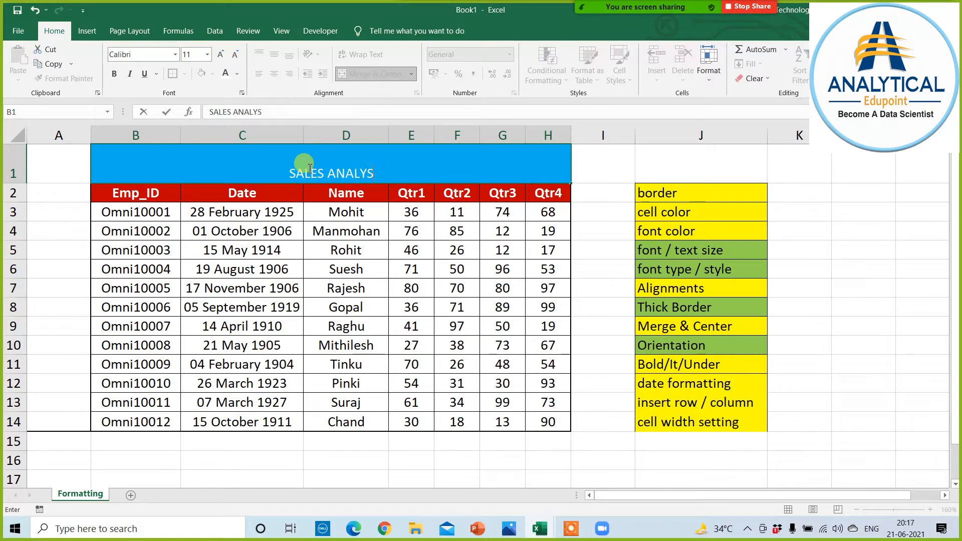
{"action": "type", "text": "IS FOR THE Y"}
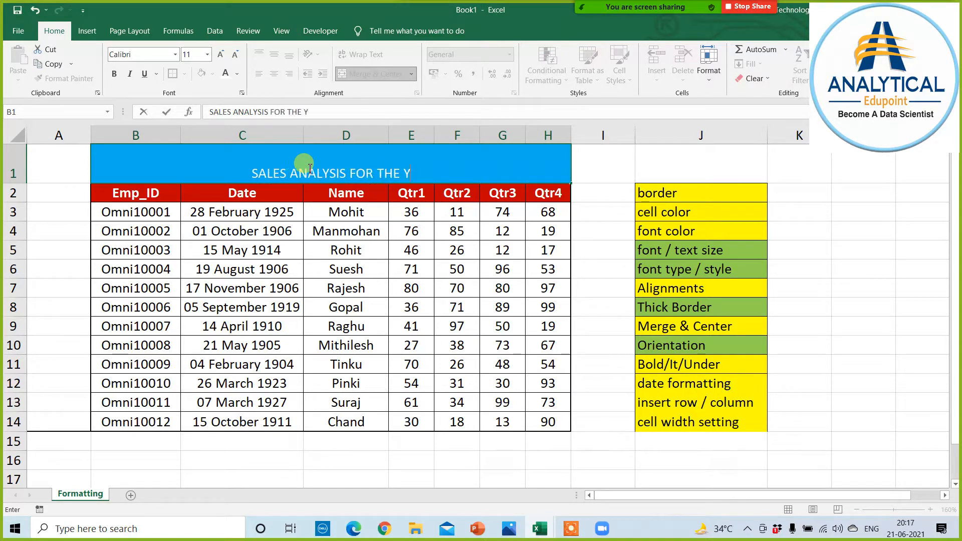
{"action": "type", "text": "EAR OF 2020"}
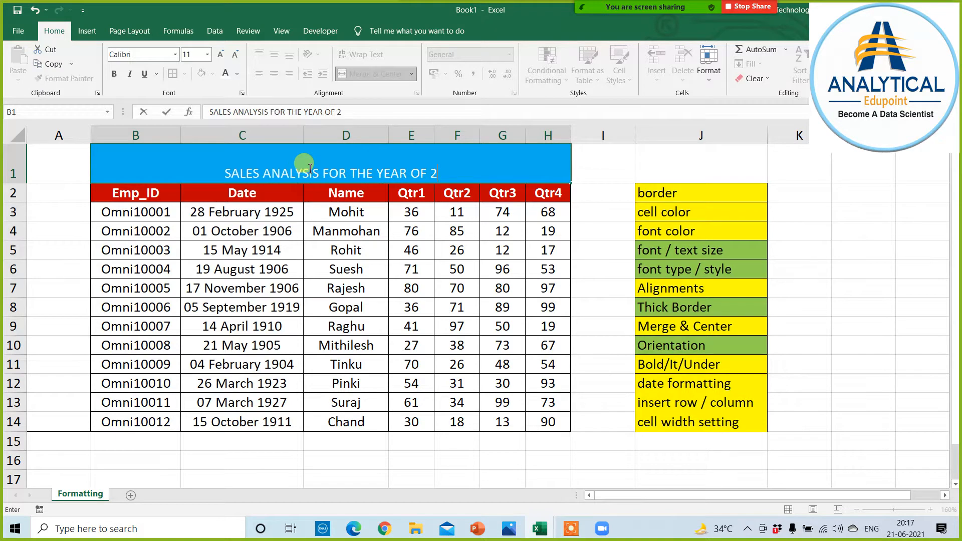
{"action": "left_click", "coordinate": [589, 398]}
Middle-align the title, increase it to 18 point and make it bold
{"action": "left_click", "coordinate": [346, 168]}
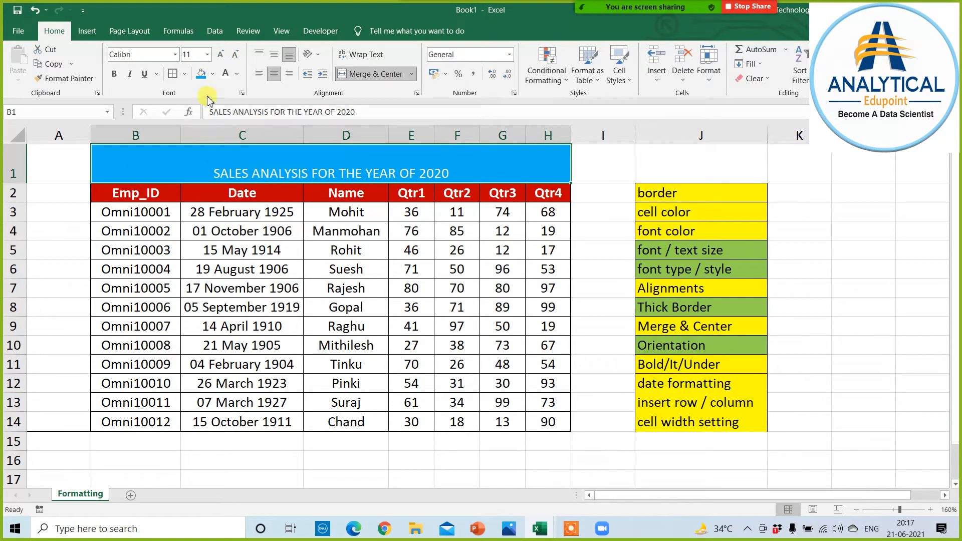
{"action": "left_click", "coordinate": [275, 55]}
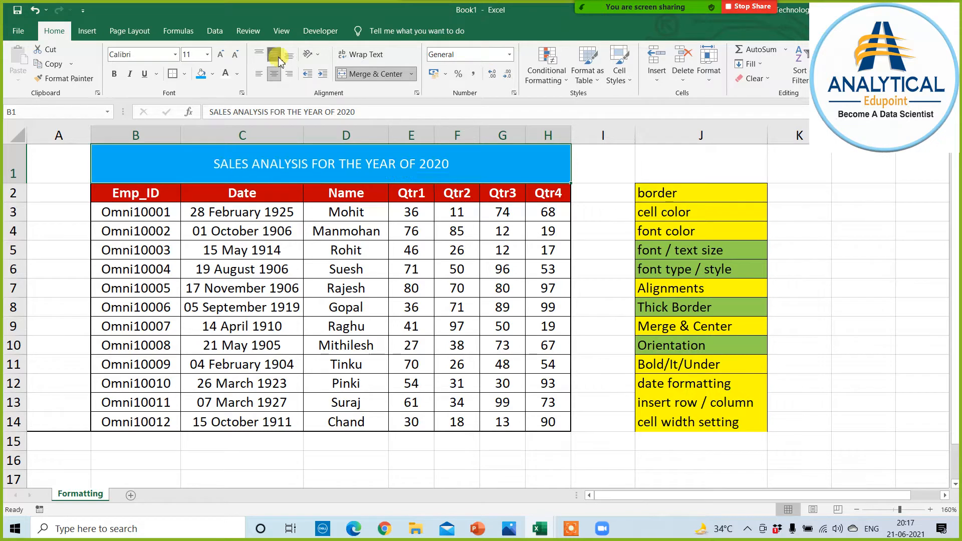
{"action": "left_click", "coordinate": [220, 56]}
{"action": "left_click", "coordinate": [221, 56]}
{"action": "left_click", "coordinate": [221, 55]}
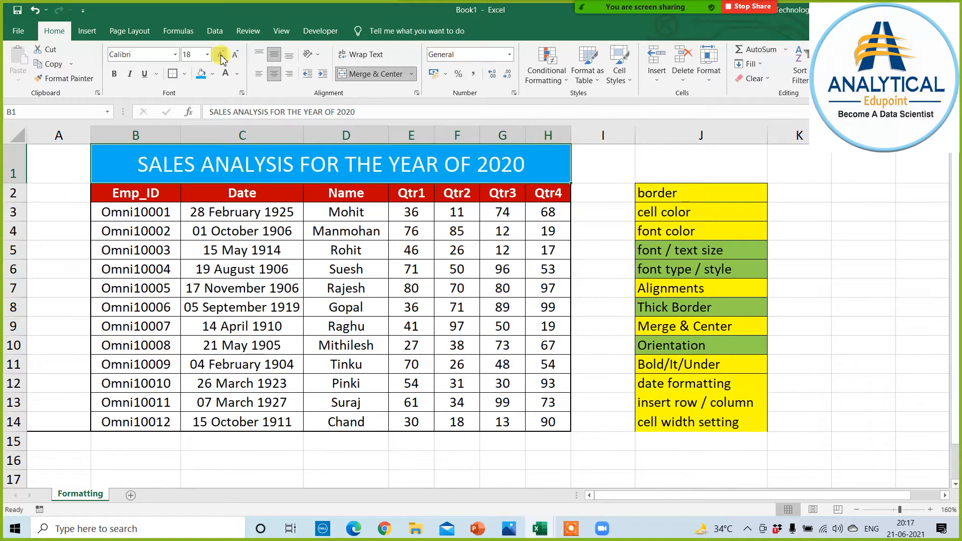
{"action": "left_click", "coordinate": [115, 74]}
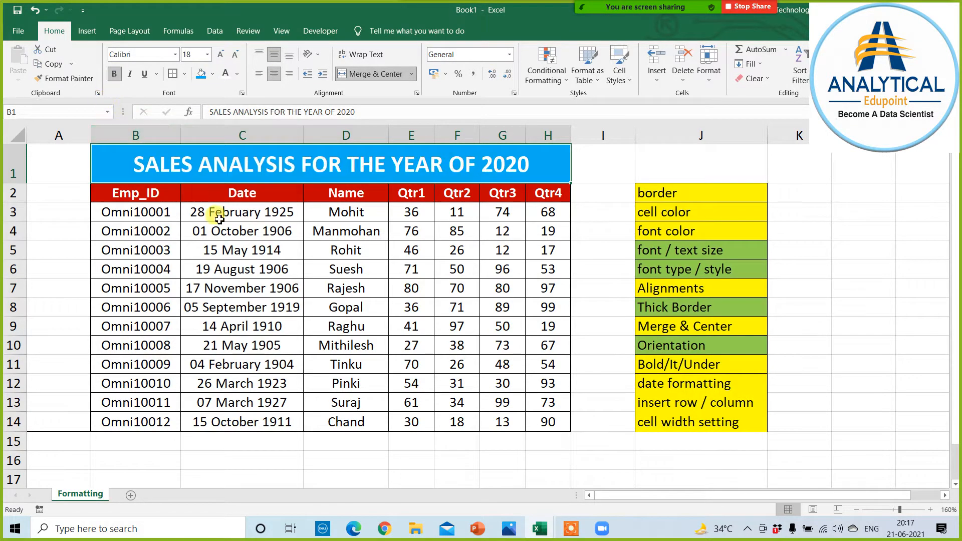
{"action": "left_click", "coordinate": [595, 158]}
{"action": "left_click", "coordinate": [553, 163]}
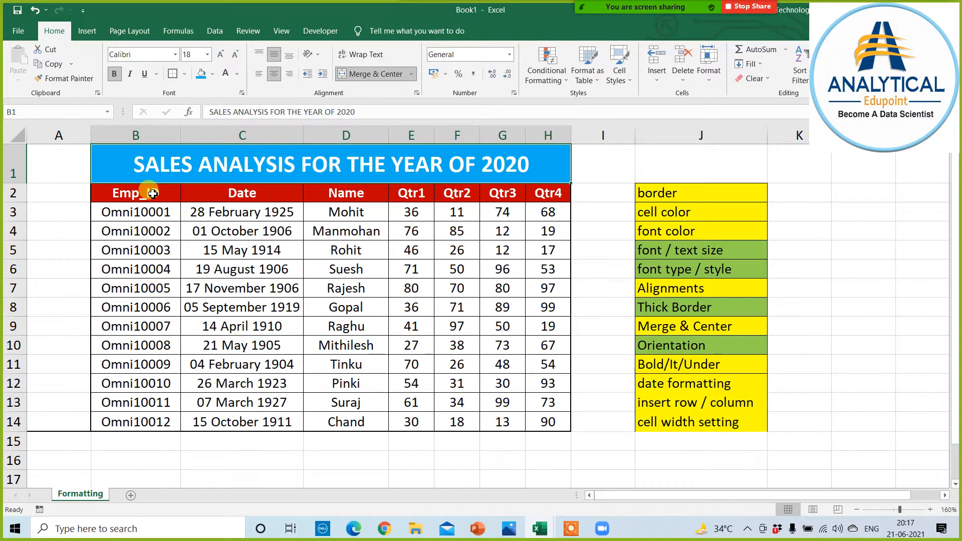
Copy the employee table B2:H14 to L2 and clear the copy's formats
{"action": "left_click_drag", "start_coordinate": [152, 194], "coordinate": [537, 421]}
{"action": "key", "text": "ctrl+c"}
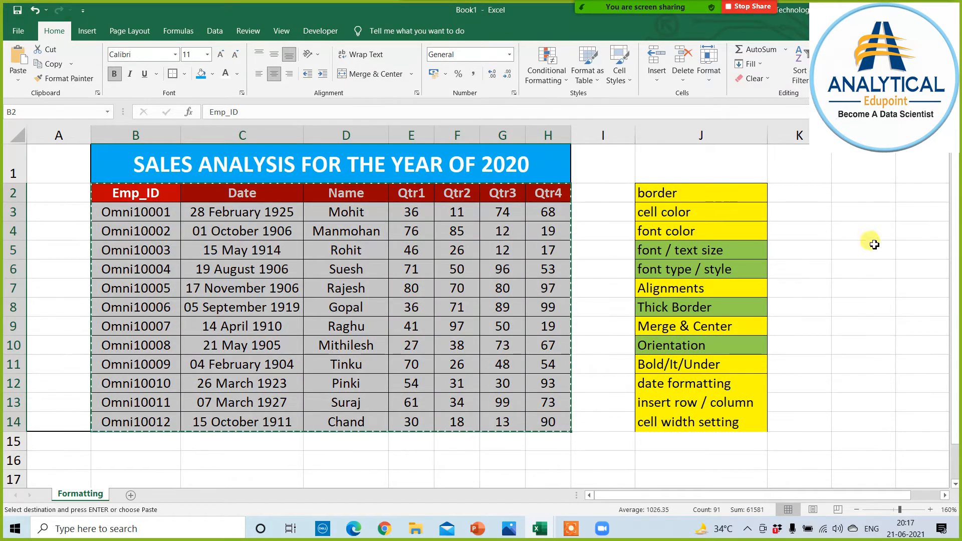
{"action": "left_click", "coordinate": [859, 193]}
{"action": "key", "text": "ctrl+v"}
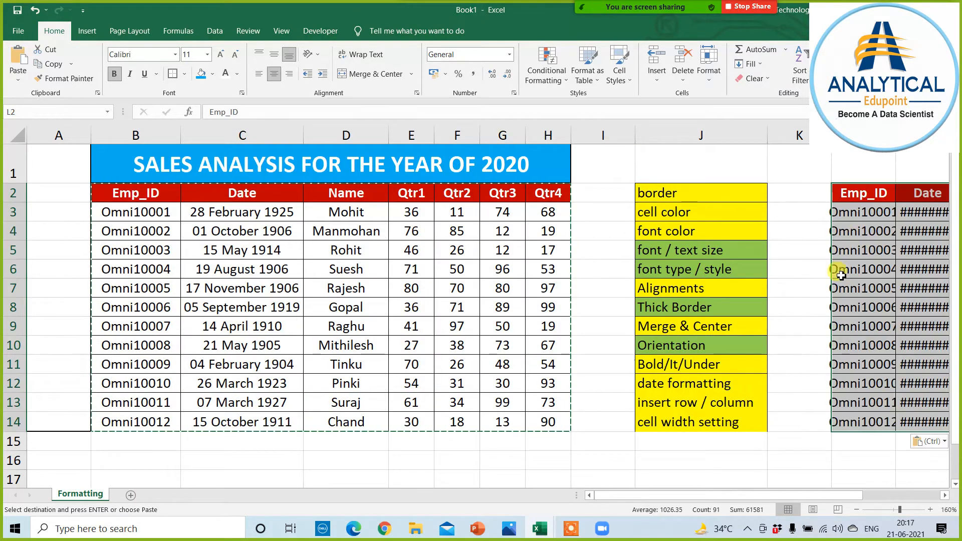
{"action": "left_click", "coordinate": [754, 79]}
{"action": "left_click", "coordinate": [771, 111]}
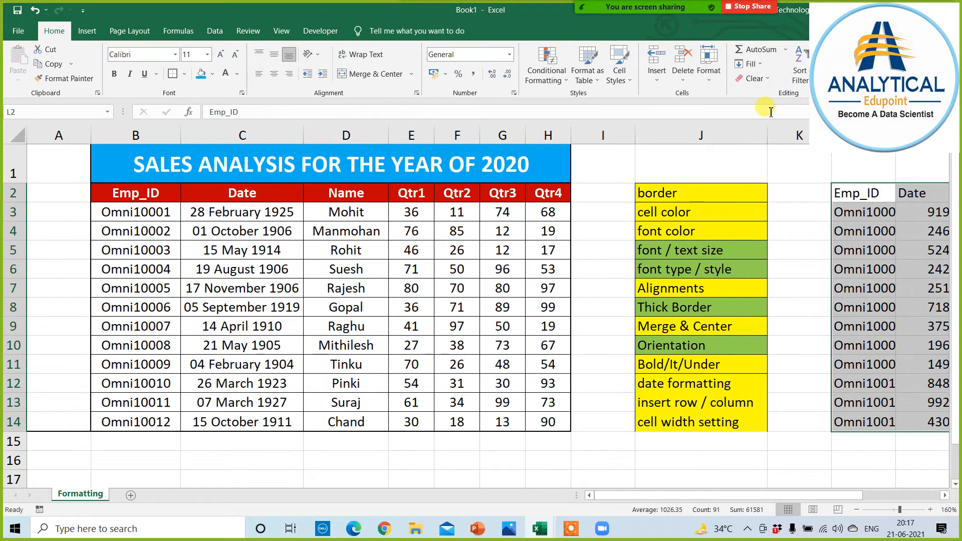
Inspect the unformatted copy L2:R14, then return to cell A1
{"action": "key", "text": "Right"}
{"action": "key", "text": "Right"}
{"action": "key", "text": "Right"}
{"action": "key", "text": "Right"}
{"action": "key", "text": "Right"}
{"action": "key", "text": "Right"}
{"action": "key", "text": "Right"}
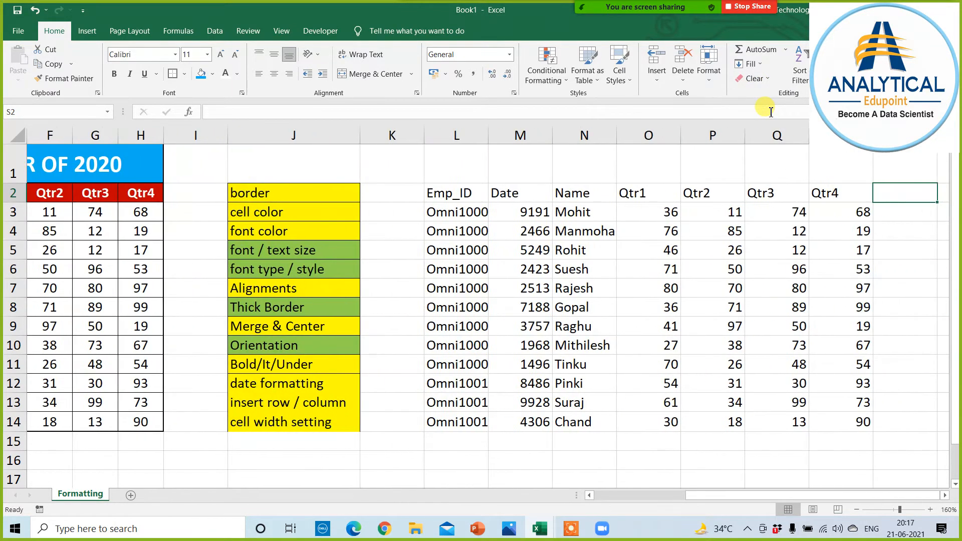
{"action": "left_click_drag", "start_coordinate": [531, 210], "coordinate": [553, 396]}
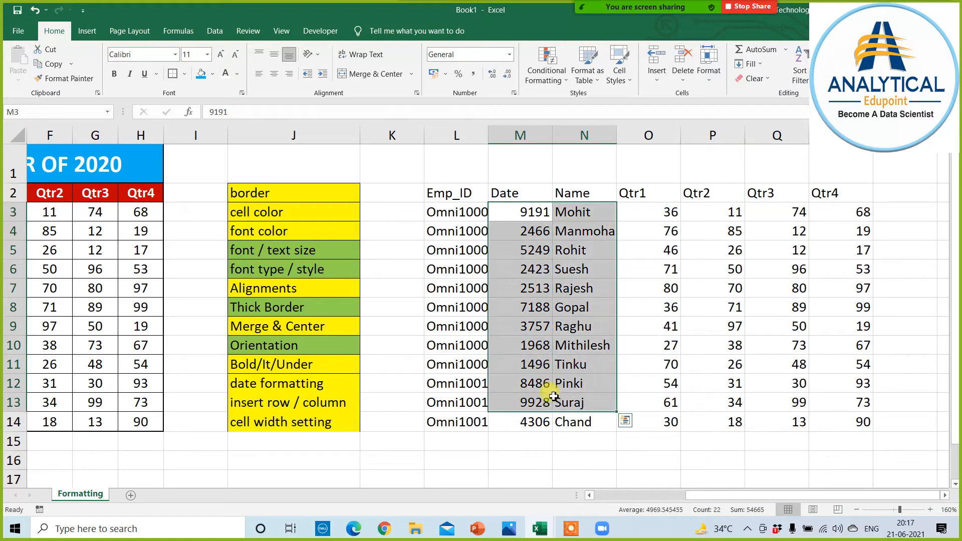
{"action": "left_click", "coordinate": [747, 237]}
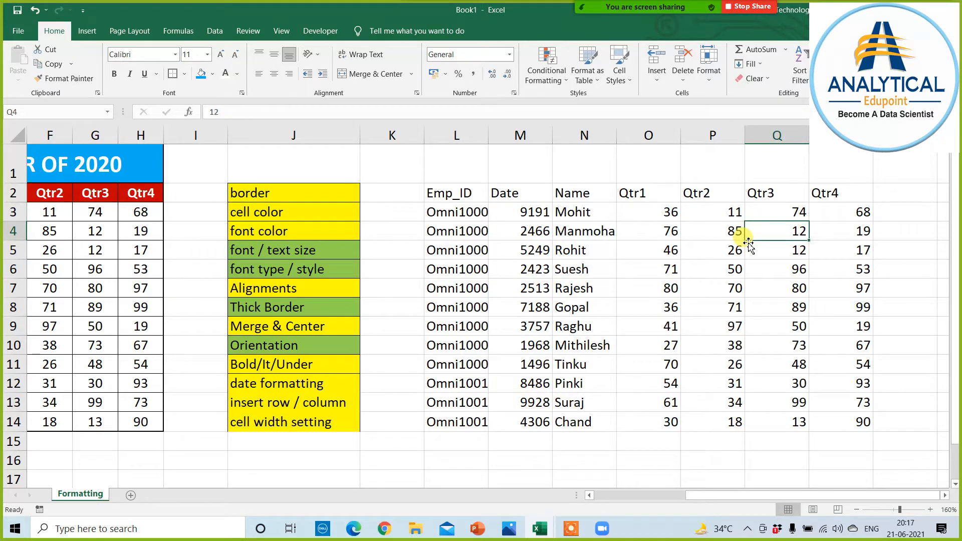
{"action": "left_click", "coordinate": [471, 192]}
{"action": "left_click_drag", "start_coordinate": [478, 196], "coordinate": [852, 428]}
{"action": "left_click", "coordinate": [606, 157]}
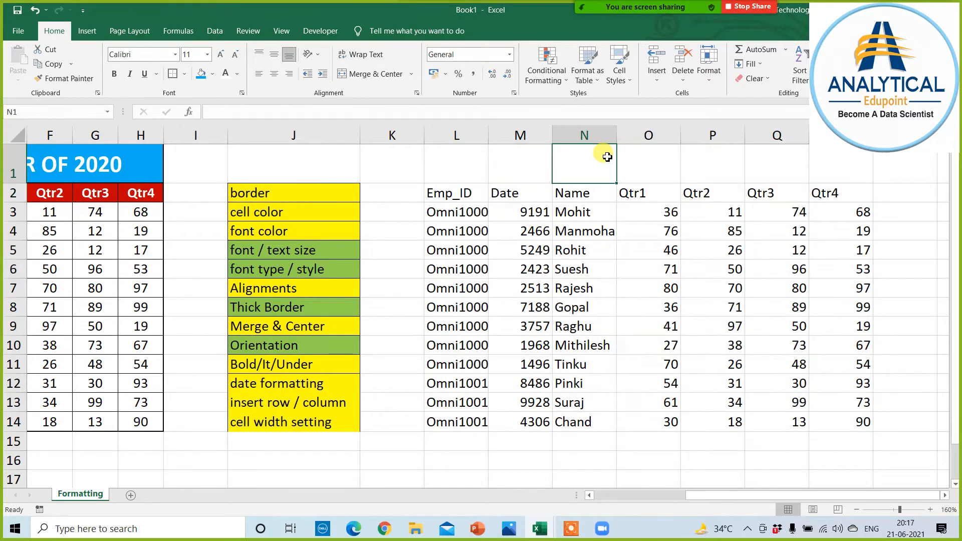
{"action": "key", "text": "Left"}
{"action": "key", "text": "ctrl+Home"}
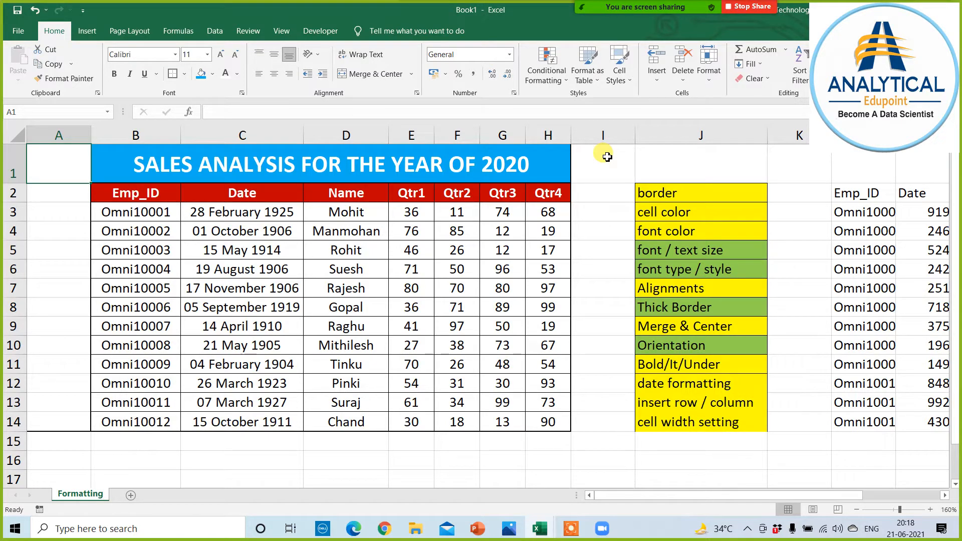
Fill the font / text size and font type / style cells J5:J6 yellow
{"action": "left_click", "coordinate": [674, 249]}
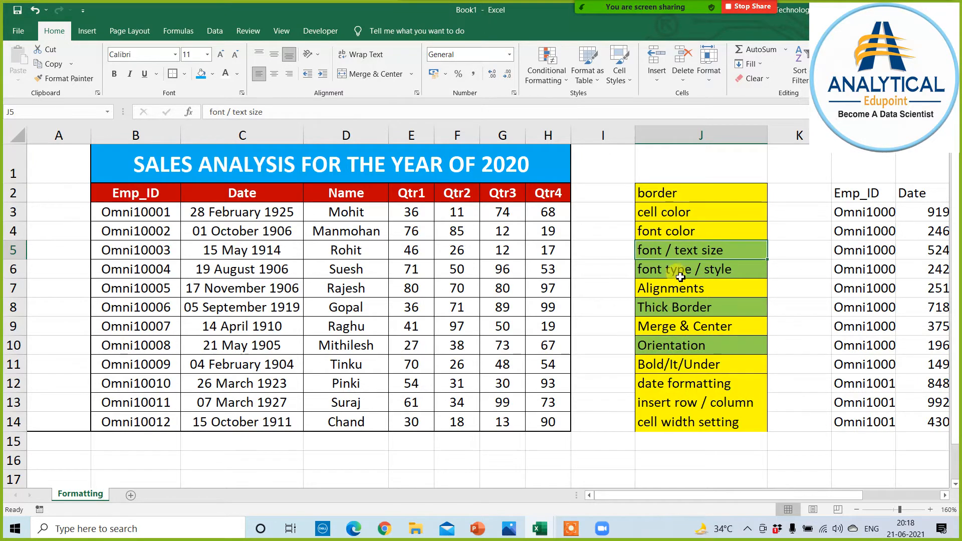
{"action": "left_click", "coordinate": [379, 159]}
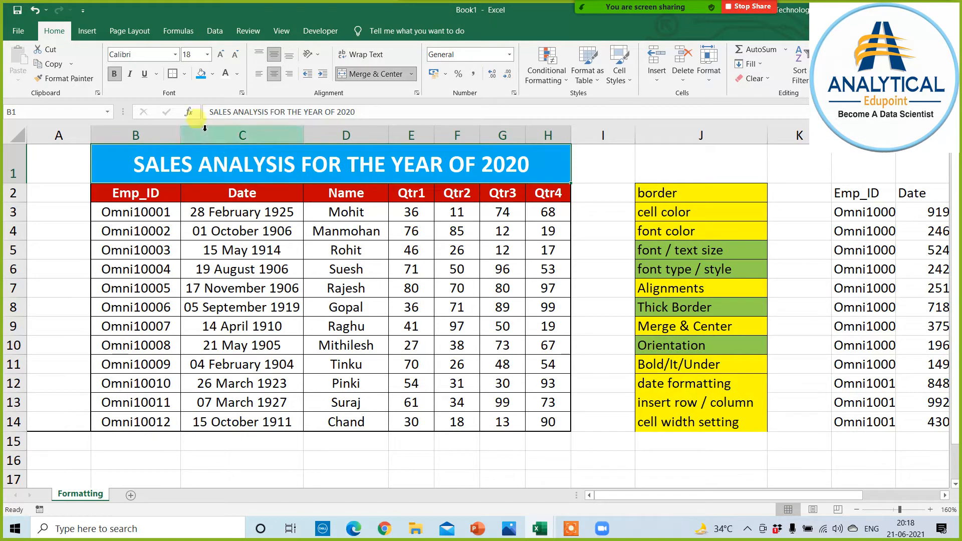
{"action": "left_click", "coordinate": [676, 271]}
{"action": "left_click_drag", "start_coordinate": [672, 245], "coordinate": [673, 268]}
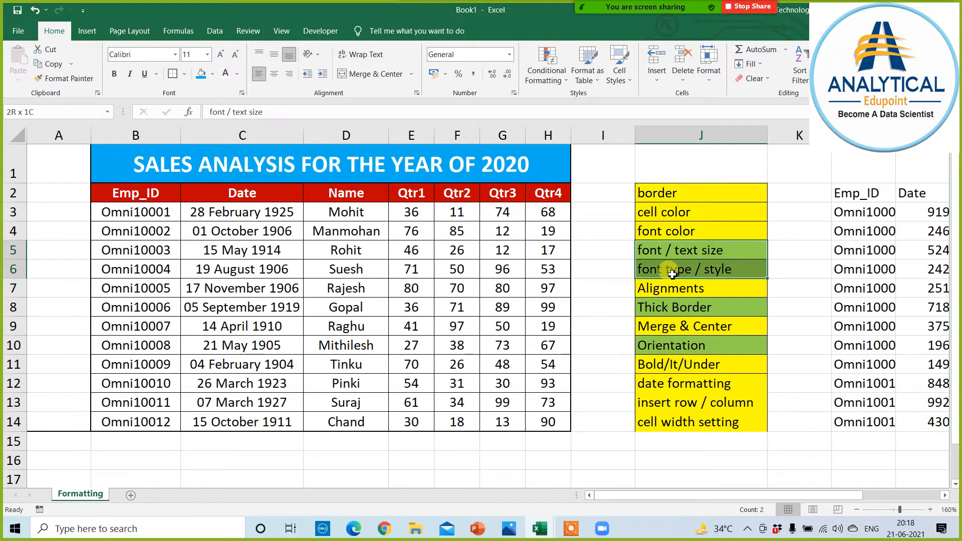
{"action": "left_click", "coordinate": [213, 74]}
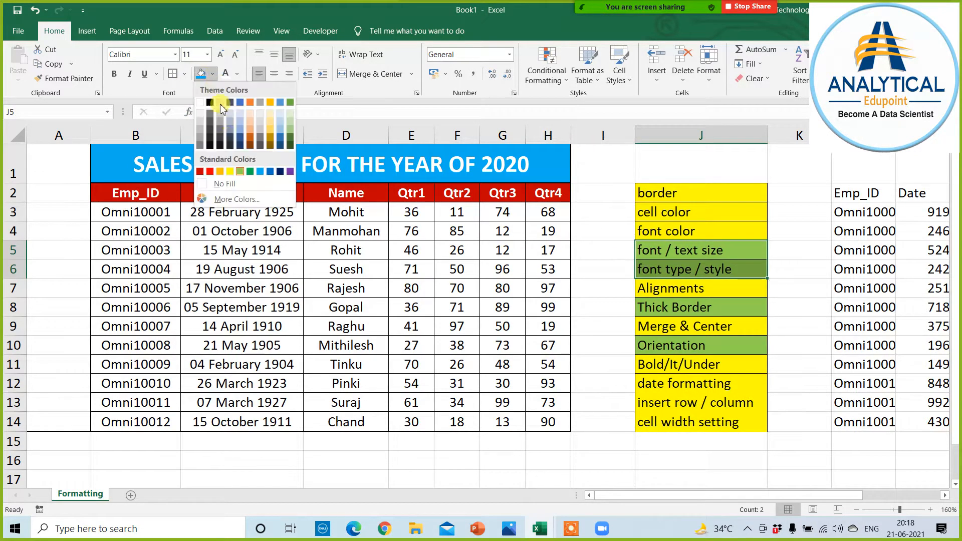
{"action": "left_click", "coordinate": [225, 175]}
Set the B1 title font to Bahnschrift SemiBold Condensed
{"action": "left_click", "coordinate": [300, 166]}
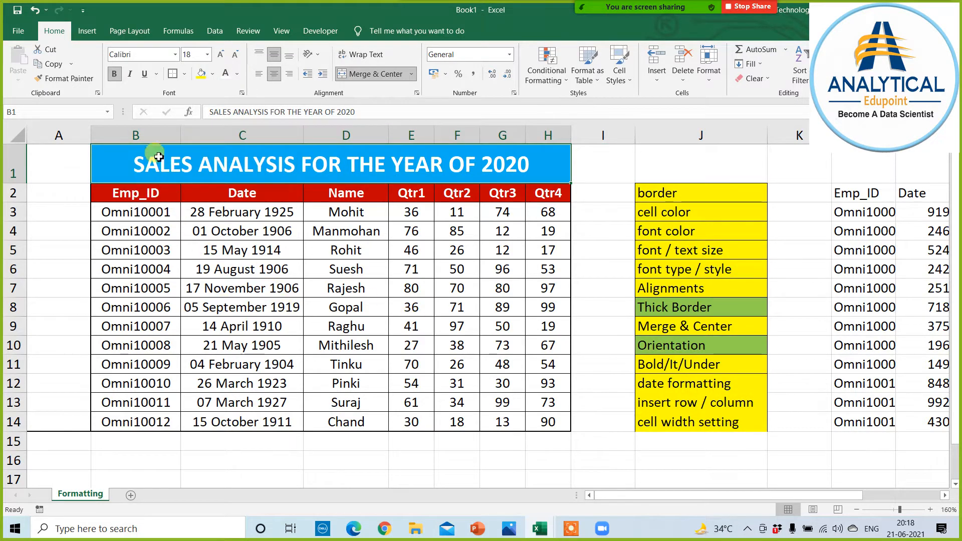
{"action": "left_click", "coordinate": [176, 56]}
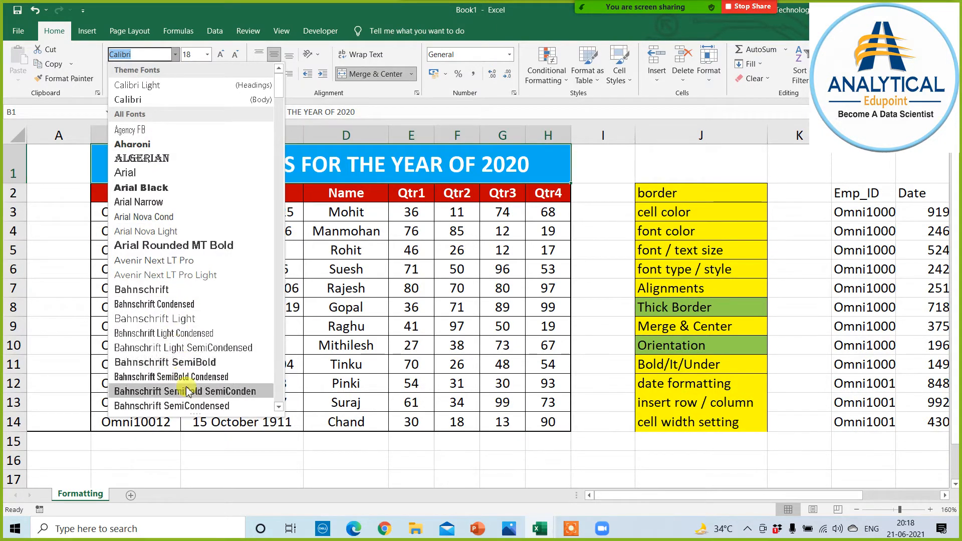
{"action": "scroll", "coordinate": [195, 364], "scroll_direction": "down", "scroll_amount": 4}
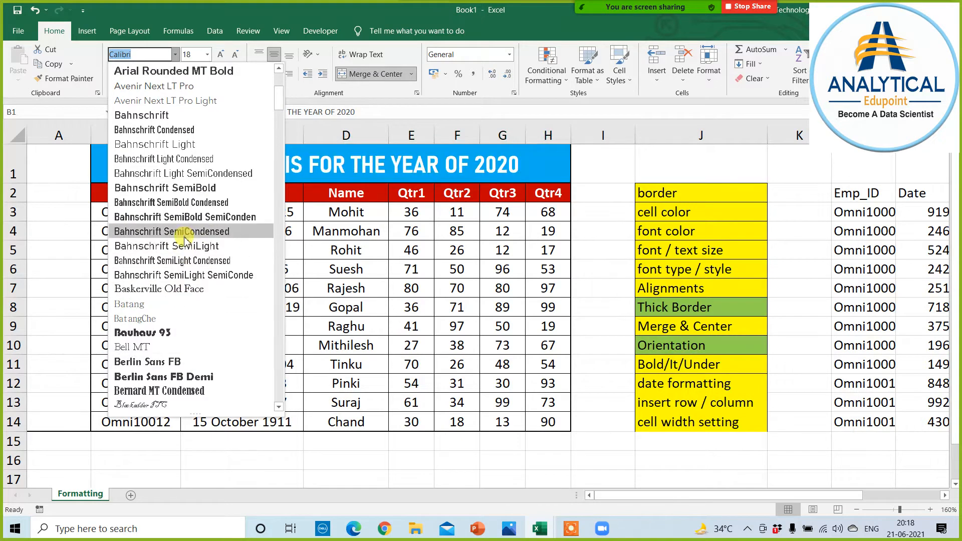
{"action": "left_click", "coordinate": [184, 202]}
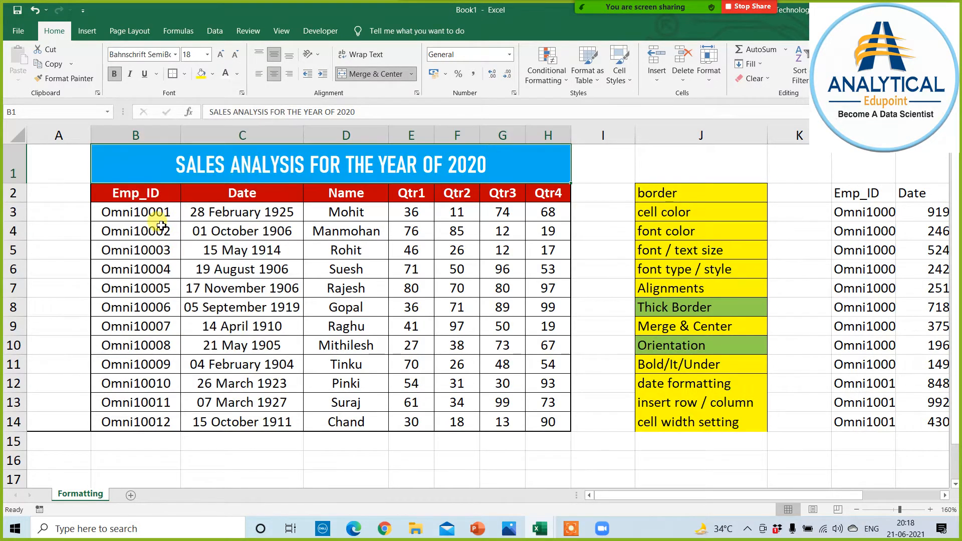
{"action": "left_click_drag", "start_coordinate": [137, 194], "coordinate": [540, 426]}
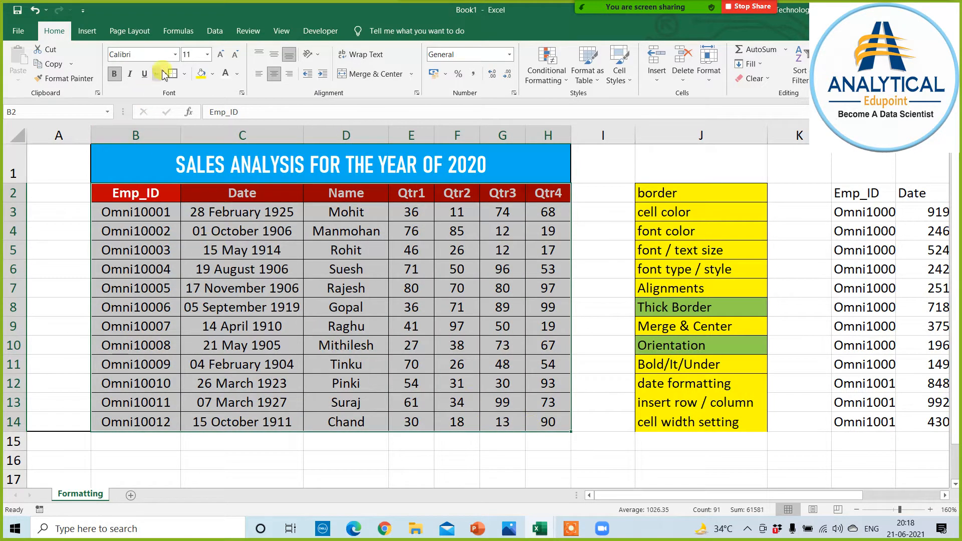
Apply the Bahnschrift SemiLight font to the sales table
{"action": "left_click", "coordinate": [176, 54]}
{"action": "scroll", "coordinate": [188, 189], "scroll_direction": "down", "scroll_amount": 3}
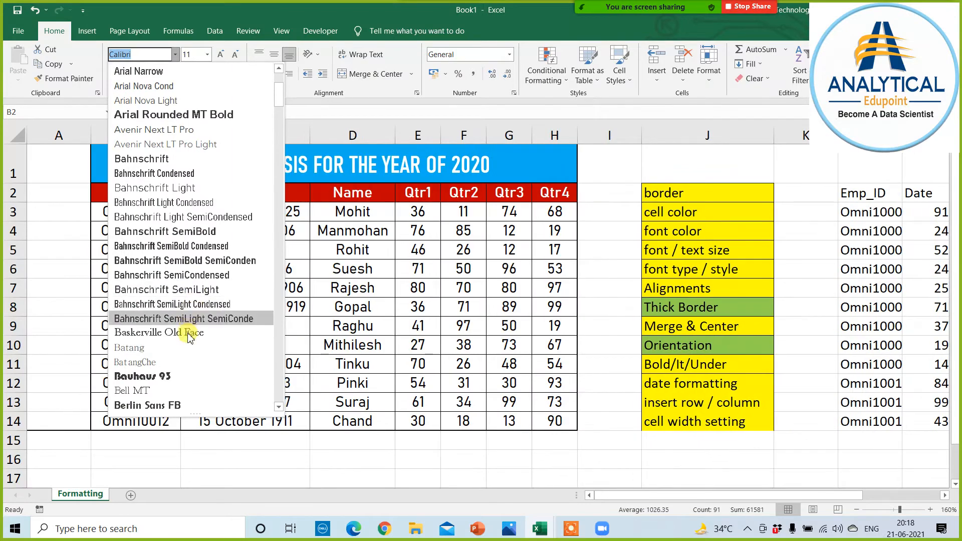
{"action": "left_click", "coordinate": [189, 289]}
{"action": "left_click", "coordinate": [40, 267]}
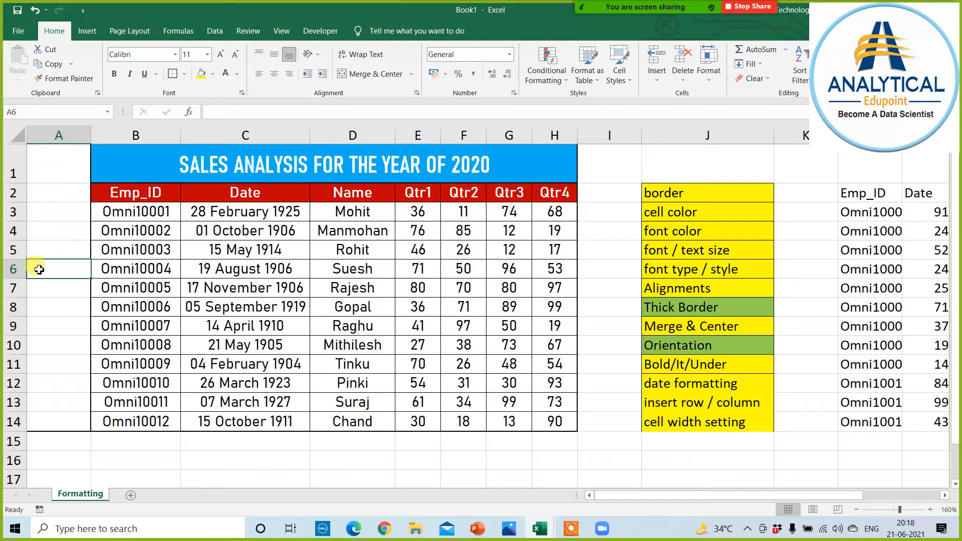
Right-align the dates in C3:C14
{"action": "left_click_drag", "start_coordinate": [275, 215], "coordinate": [275, 418]}
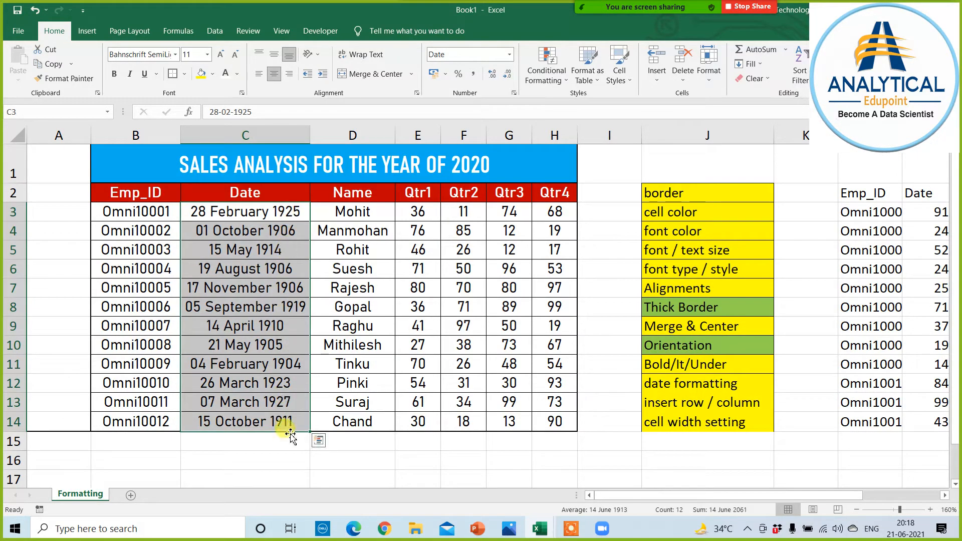
{"action": "left_click", "coordinate": [290, 75]}
{"action": "left_click", "coordinate": [260, 460]}
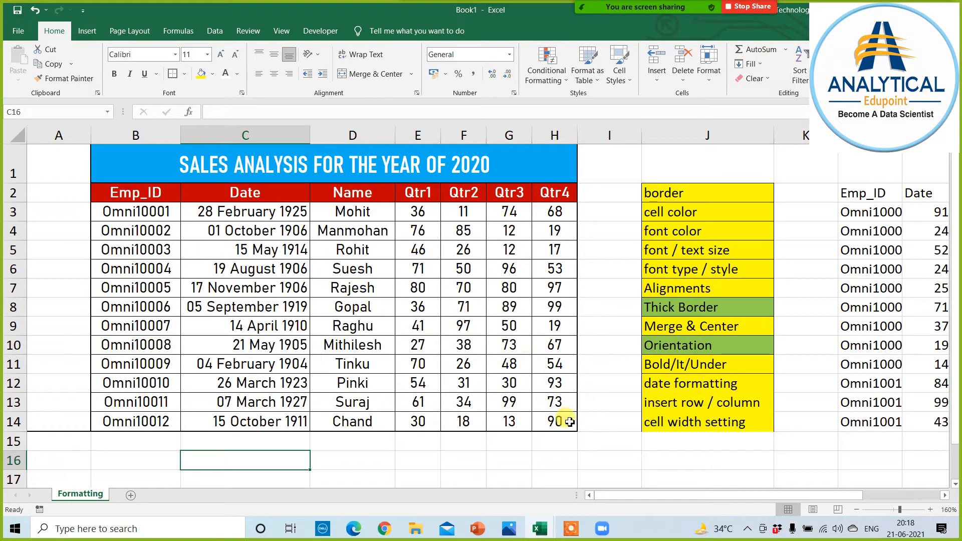
Fill the Thick Border (J8) and Orientation (J10) labels yellow
{"action": "left_click", "coordinate": [666, 308]}
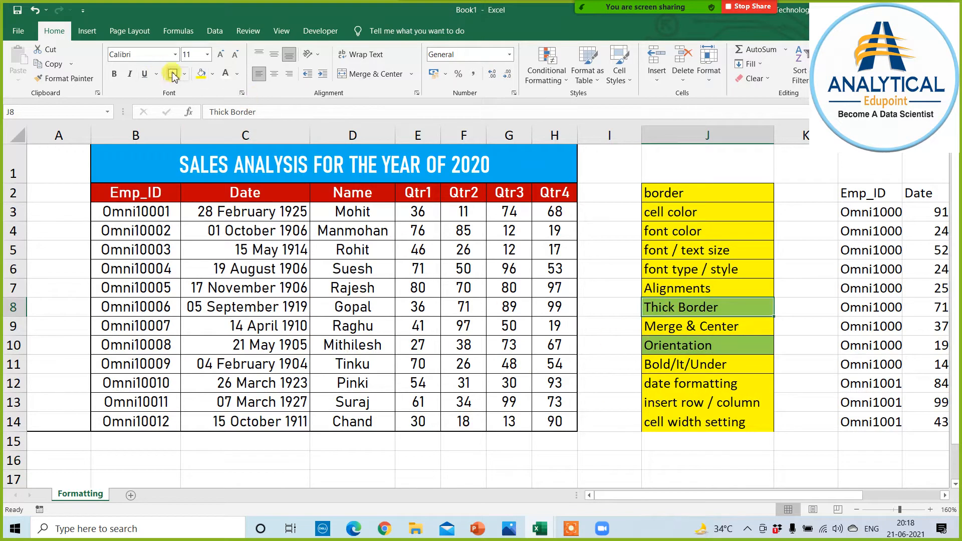
{"action": "left_click", "coordinate": [201, 75]}
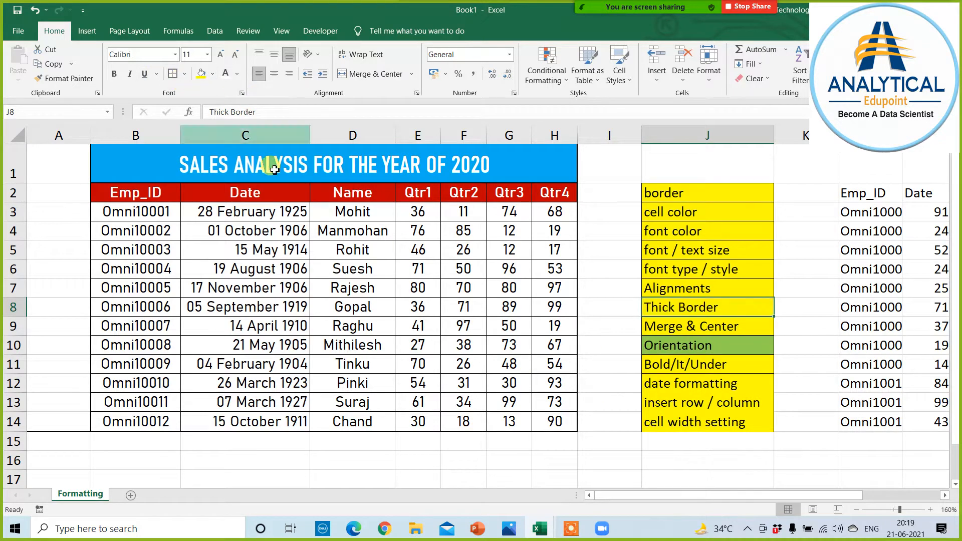
{"action": "left_click", "coordinate": [670, 346]}
{"action": "left_click", "coordinate": [201, 76]}
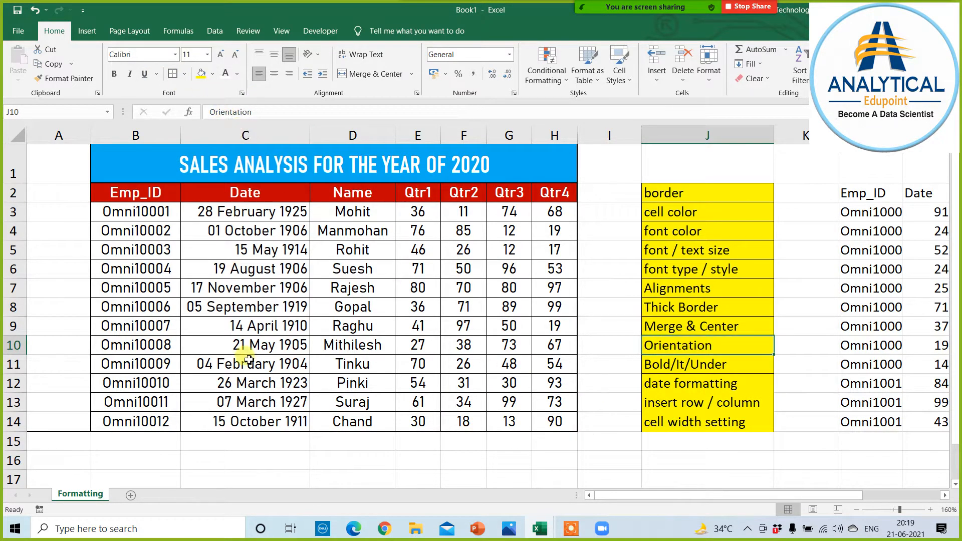
{"action": "left_click", "coordinate": [213, 441]}
Merge A1:A14 and enter 'Sales Analysis report by Team - Delhi' in the merged cell
{"action": "left_click_drag", "start_coordinate": [56, 165], "coordinate": [47, 417]}
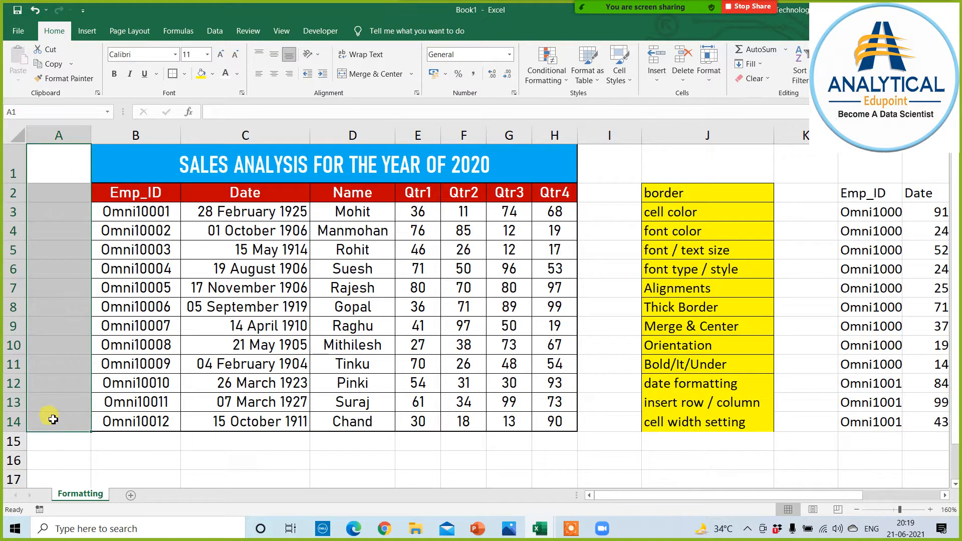
{"action": "left_click", "coordinate": [373, 74]}
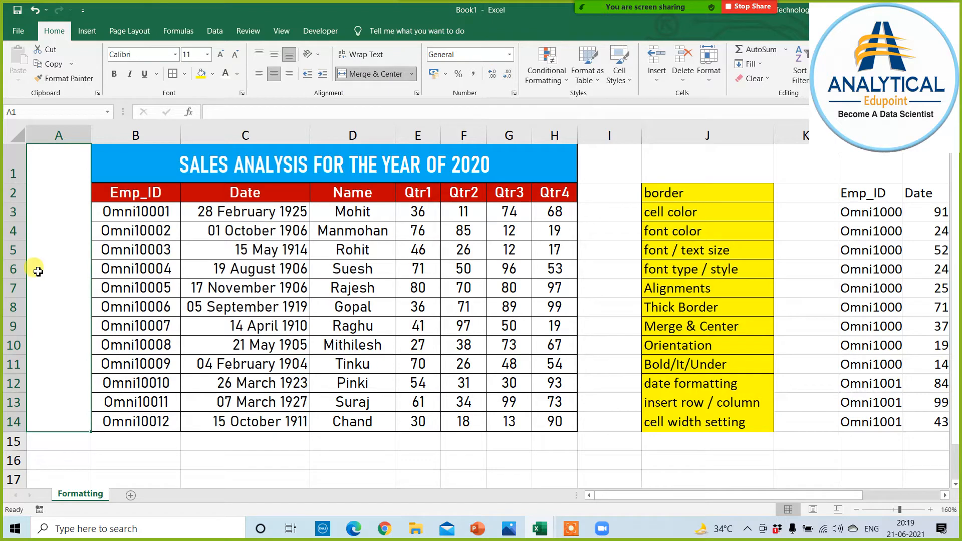
{"action": "double_click", "coordinate": [52, 331]}
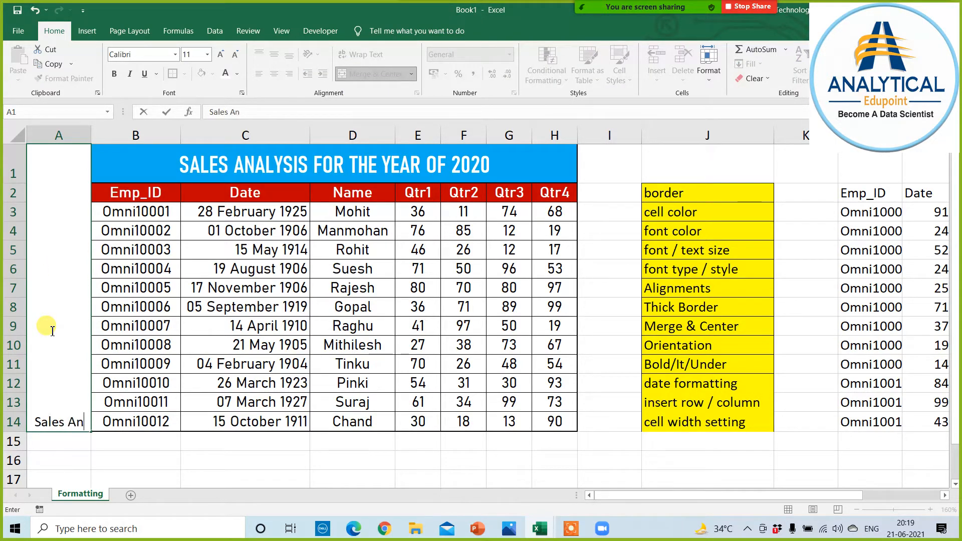
{"action": "type", "text": "Sales Anya"}
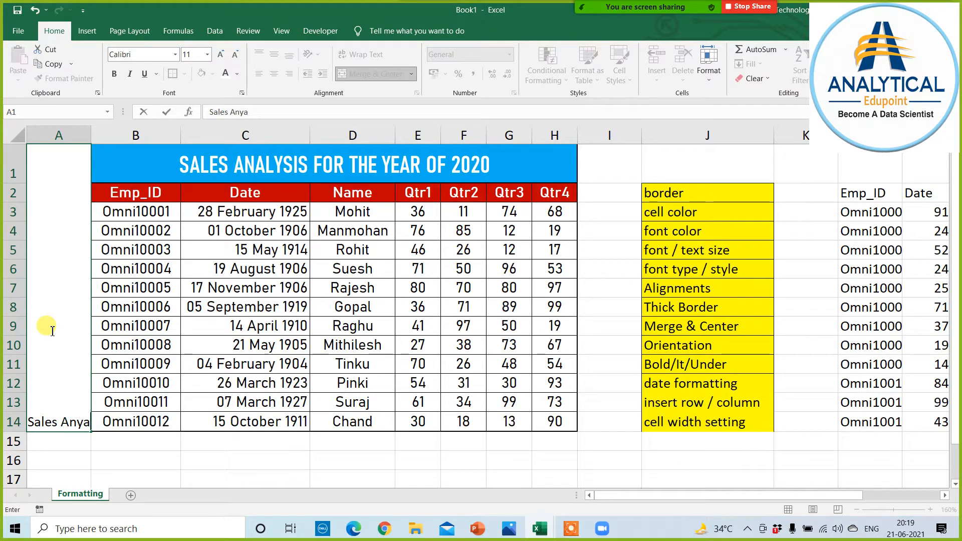
{"action": "key", "text": "BackSpace"}
{"action": "key", "text": "BackSpace"}
{"action": "type", "text": "al"}
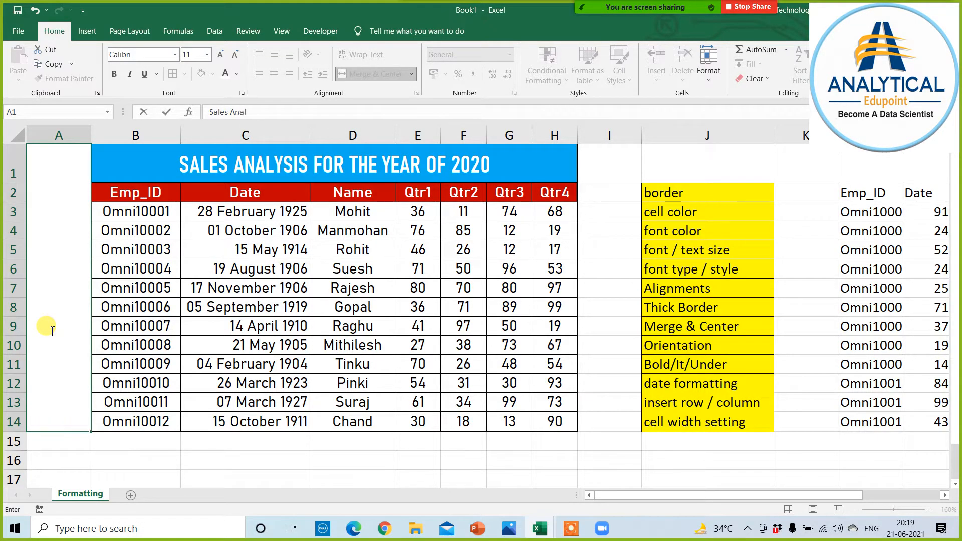
{"action": "type", "text": "ysis report"}
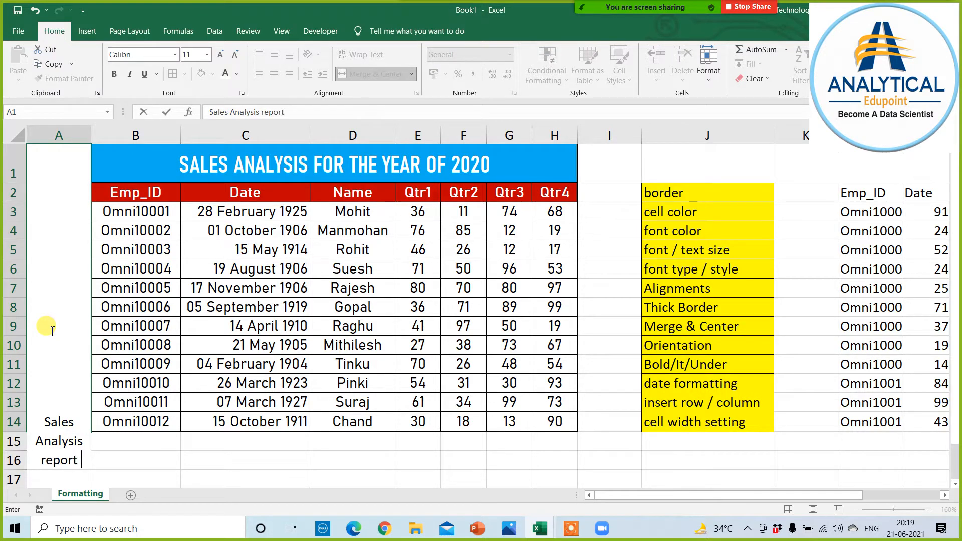
{"action": "type", "text": " by Team"}
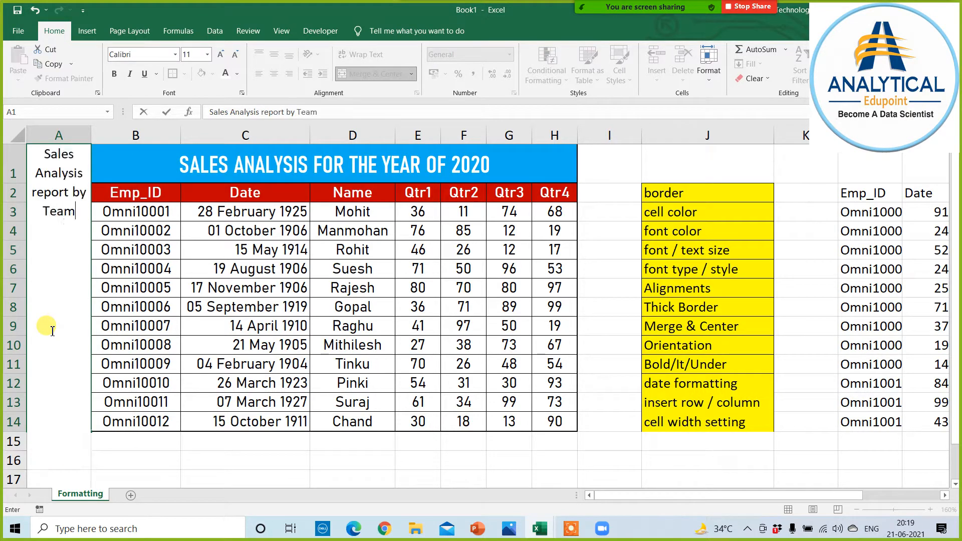
{"action": "type", "text": " - Delh"}
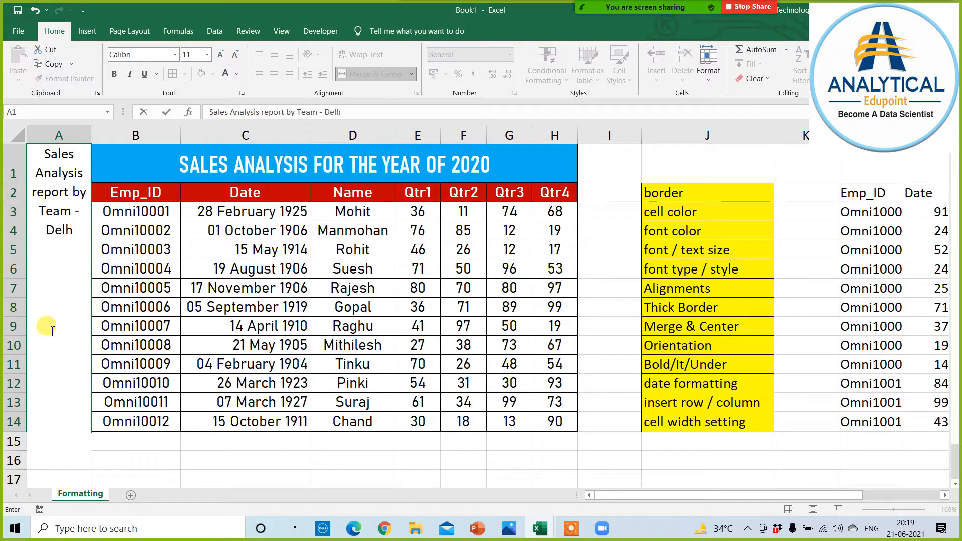
{"action": "type", "text": "i"}
{"action": "key", "text": "Return"}
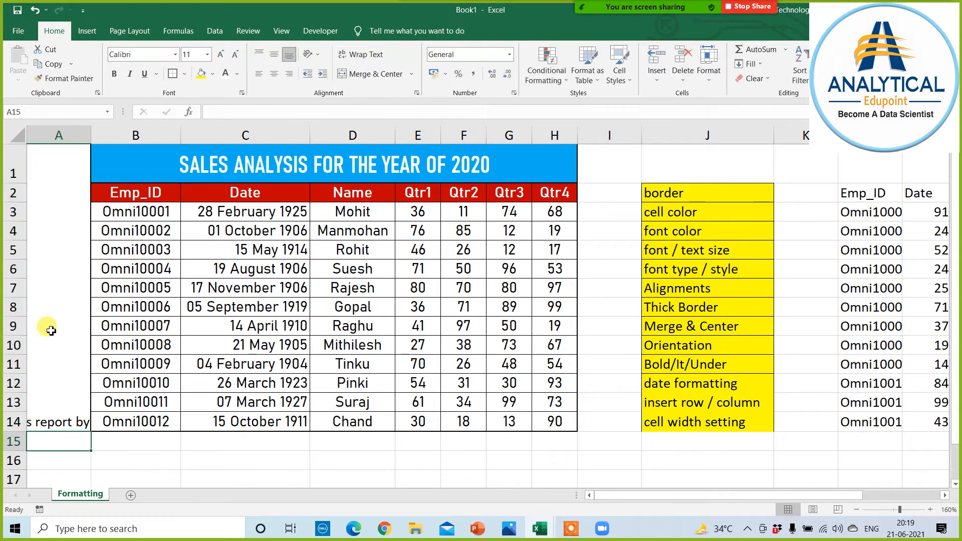
{"action": "left_click", "coordinate": [64, 424]}
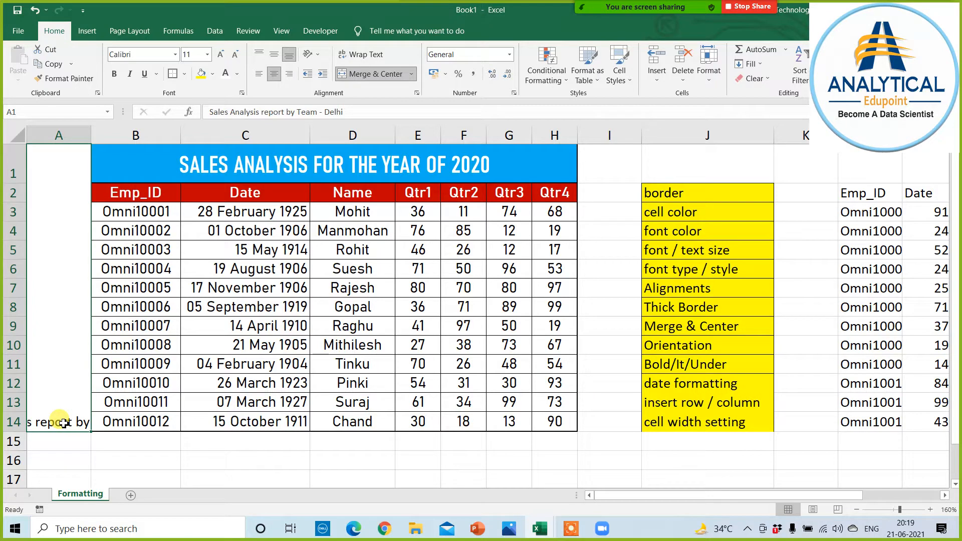
Middle-align the Delhi label in its merged cell, with text wrapping left off
{"action": "left_click", "coordinate": [364, 54]}
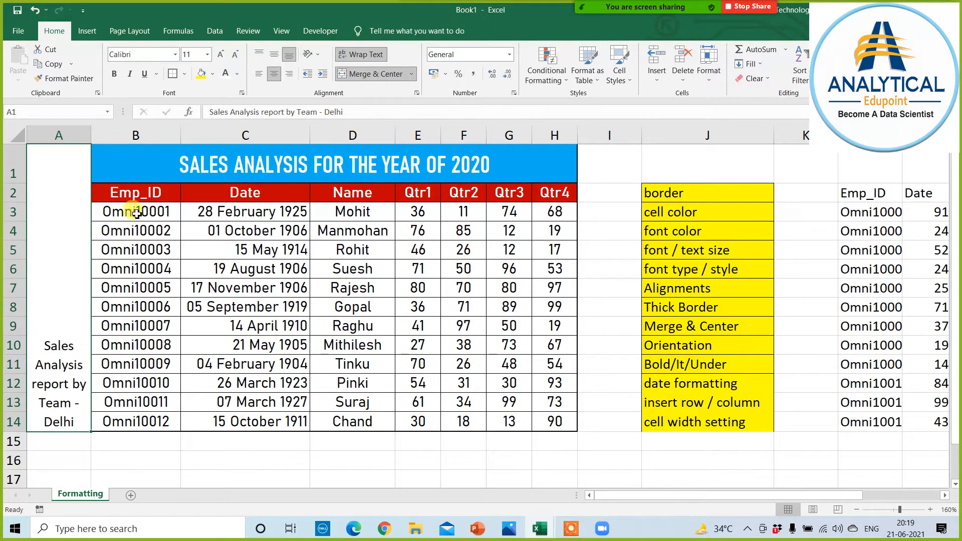
{"action": "left_click", "coordinate": [274, 54]}
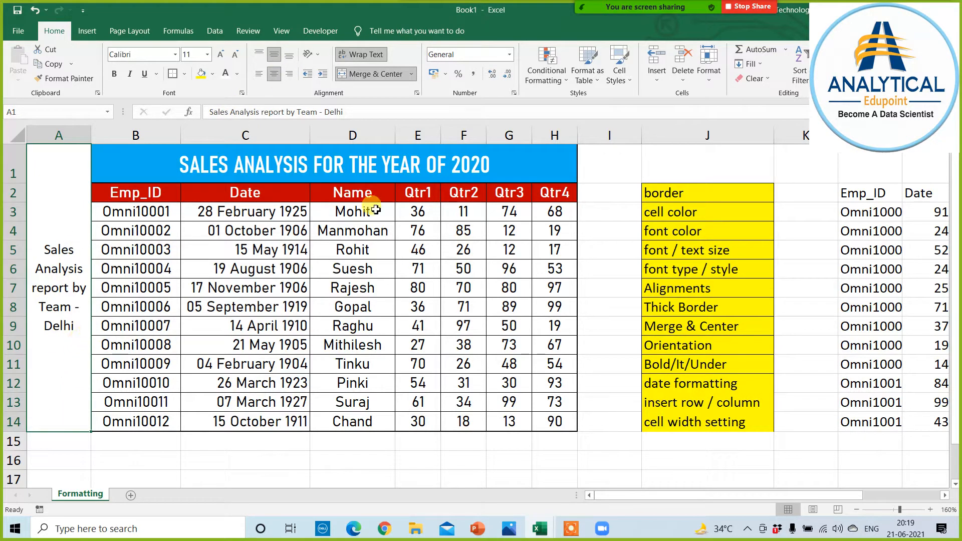
{"action": "left_click", "coordinate": [364, 55]}
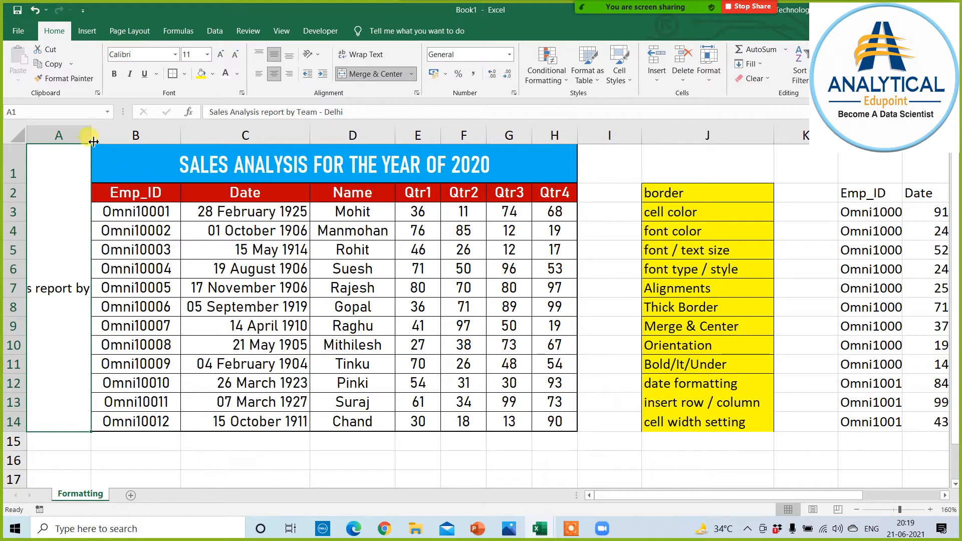
Adjust column A's width, ending narrow with the label still unwrapped
{"action": "left_click_drag", "start_coordinate": [91, 133], "coordinate": [325, 148]}
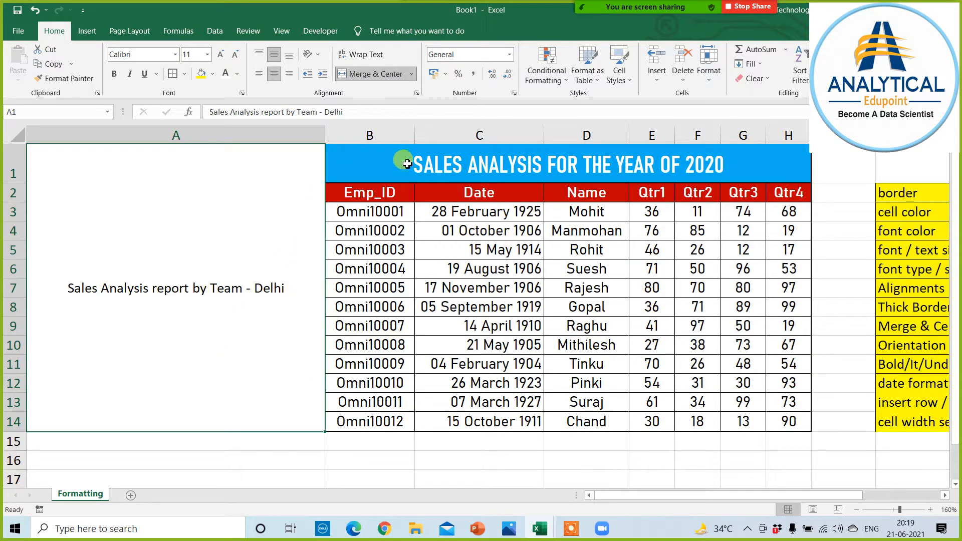
{"action": "left_click_drag", "start_coordinate": [401, 159], "coordinate": [420, 423]}
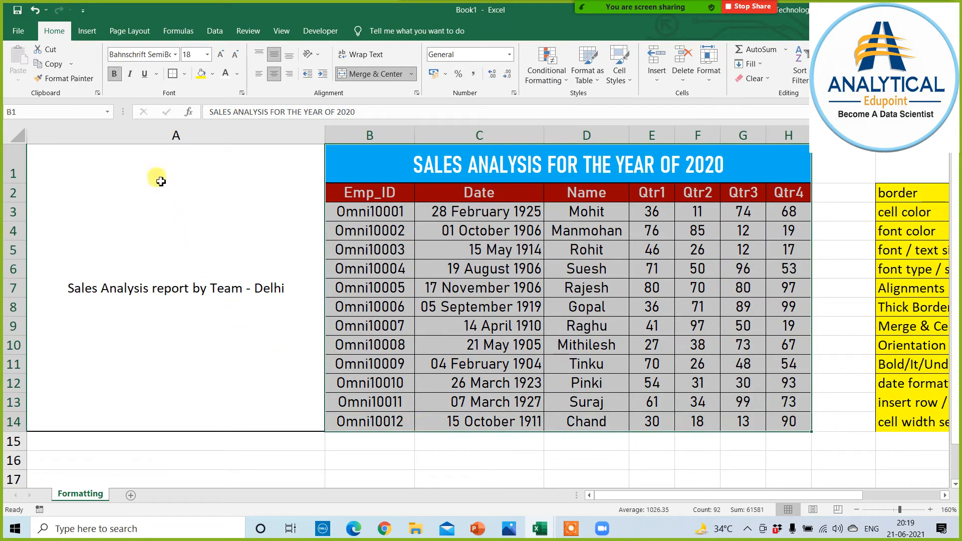
{"action": "left_click", "coordinate": [156, 211]}
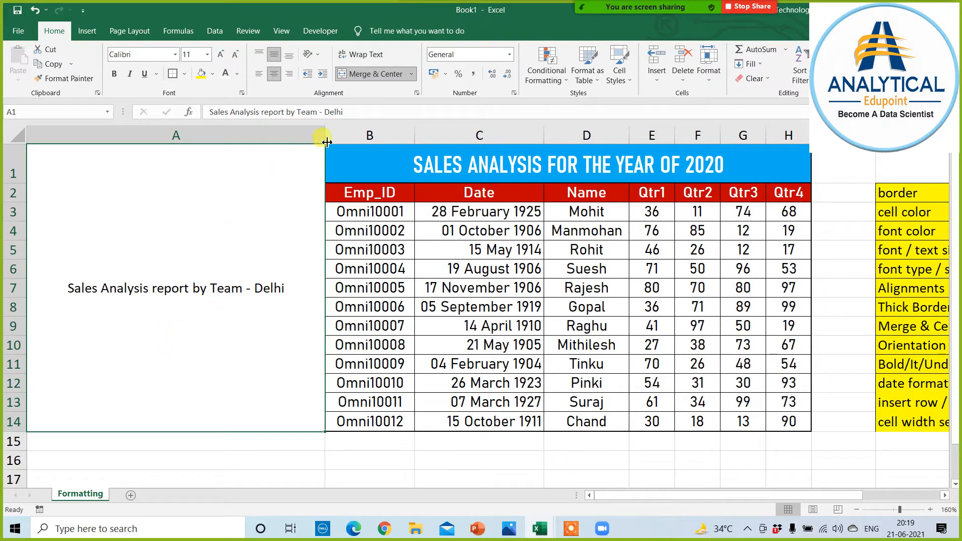
{"action": "left_click_drag", "start_coordinate": [327, 142], "coordinate": [58, 168]}
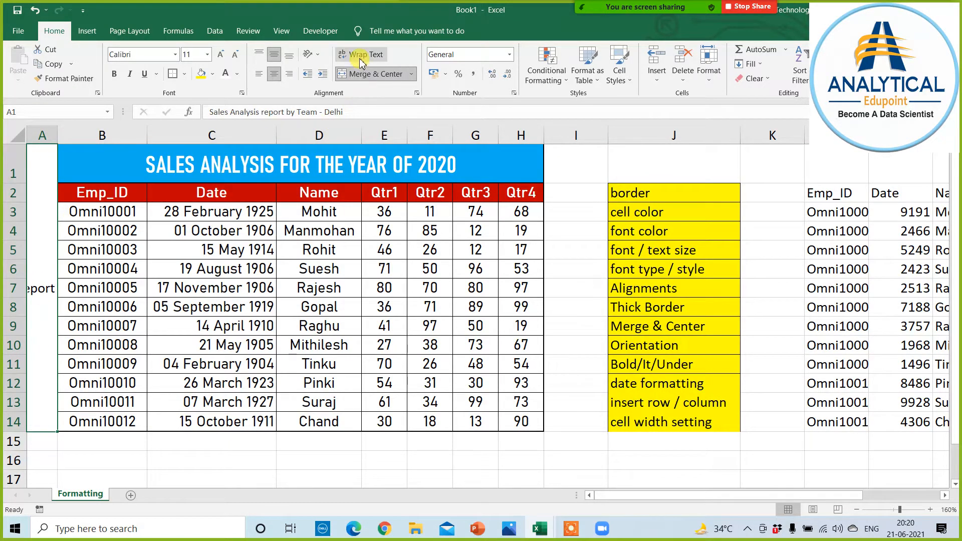
{"action": "left_click_drag", "start_coordinate": [58, 131], "coordinate": [96, 135]}
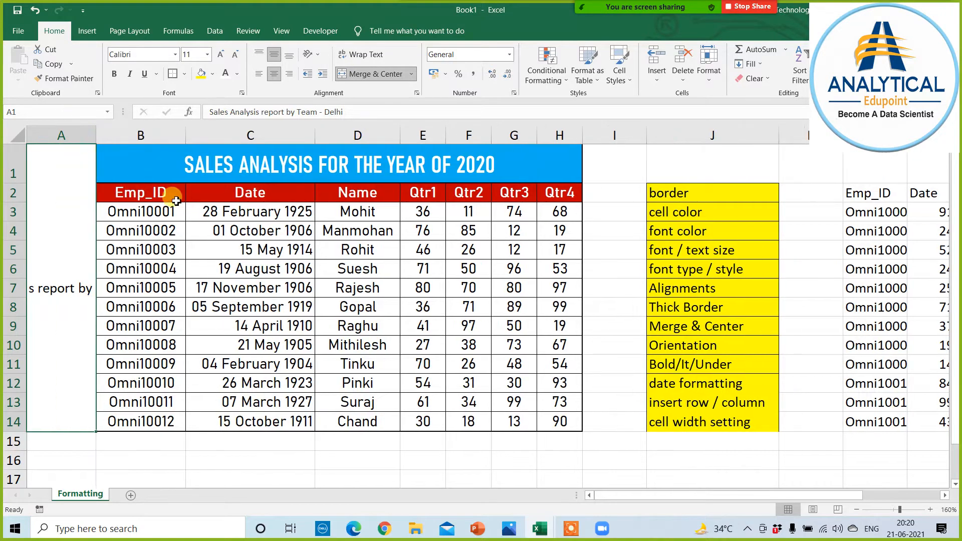
{"action": "left_click", "coordinate": [354, 59]}
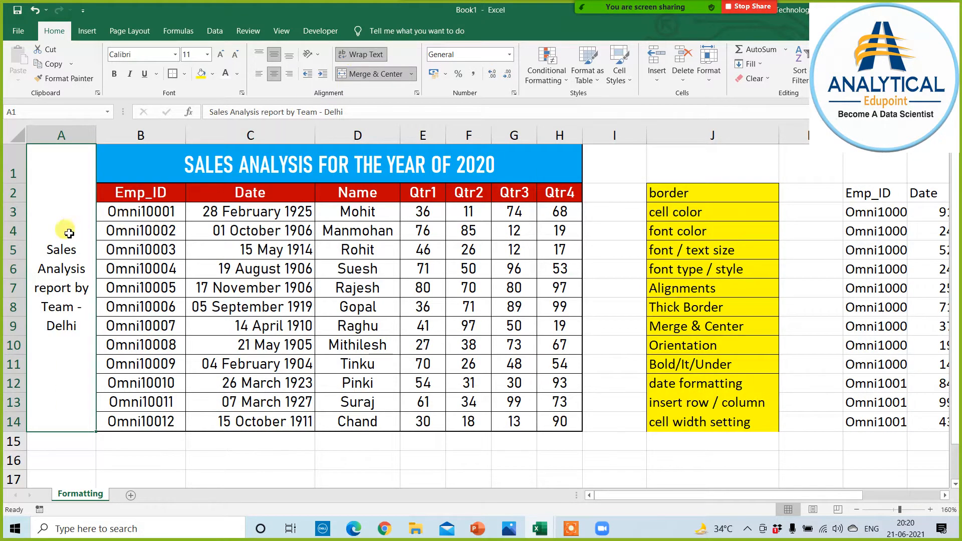
{"action": "left_click", "coordinate": [360, 55]}
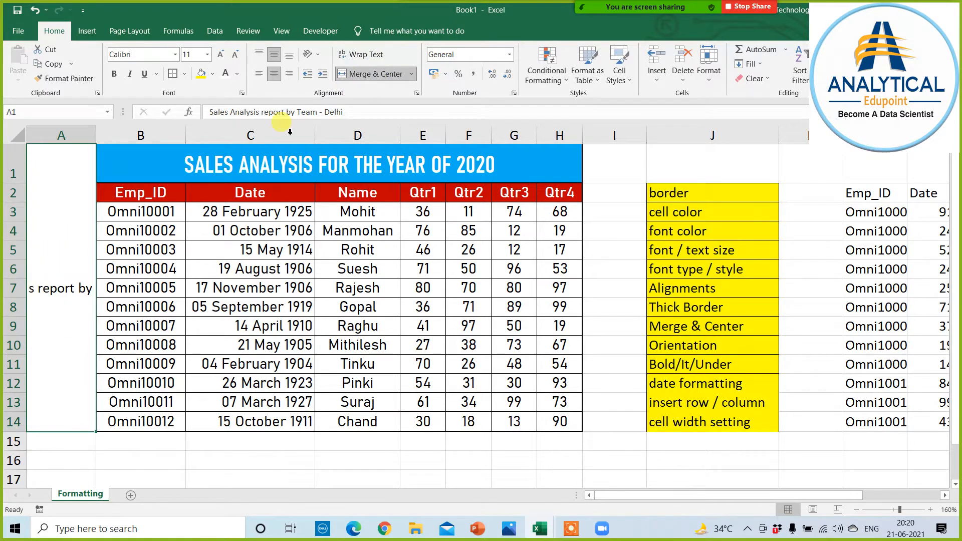
{"action": "left_click_drag", "start_coordinate": [96, 138], "coordinate": [56, 145]}
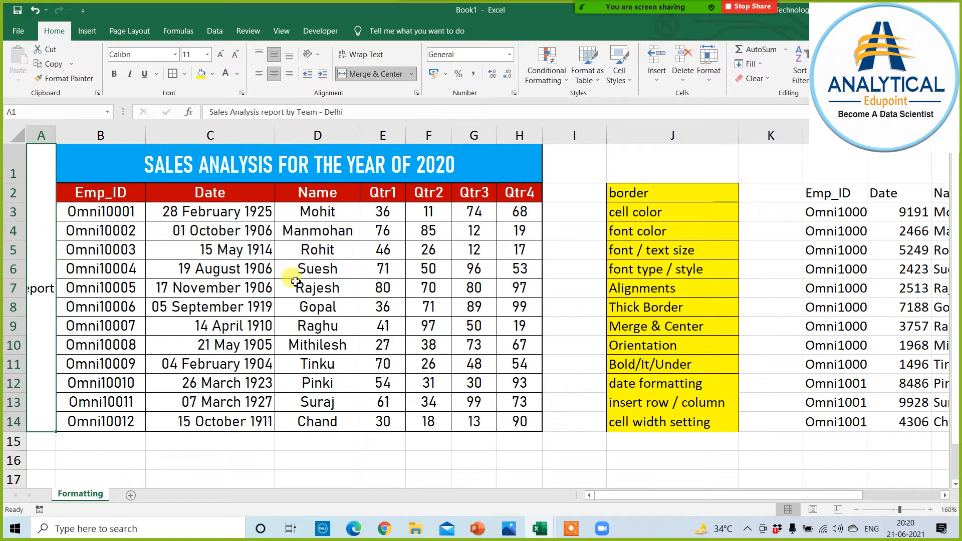
Rotate the Delhi label upward, fill it dark blue, and make its text white and bold
{"action": "left_click", "coordinate": [320, 55]}
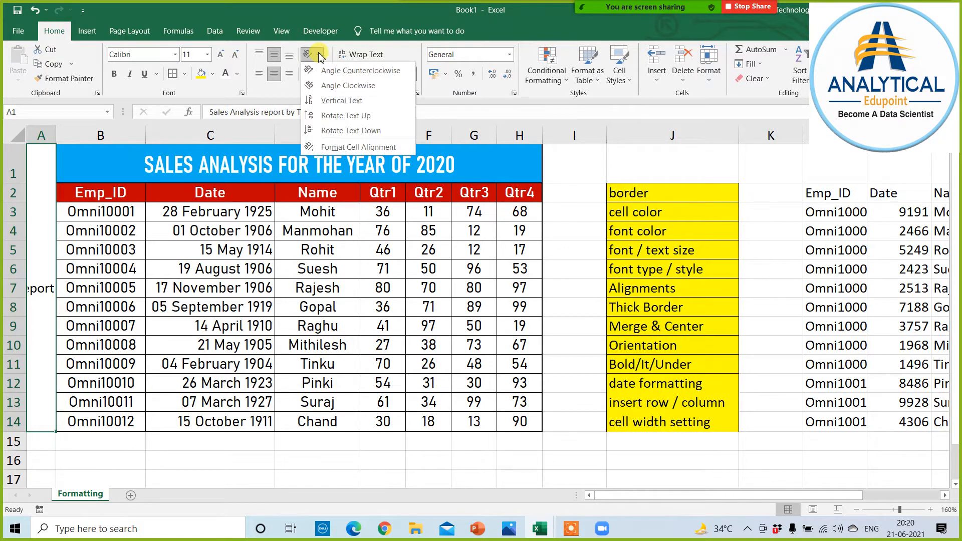
{"action": "left_click", "coordinate": [309, 116]}
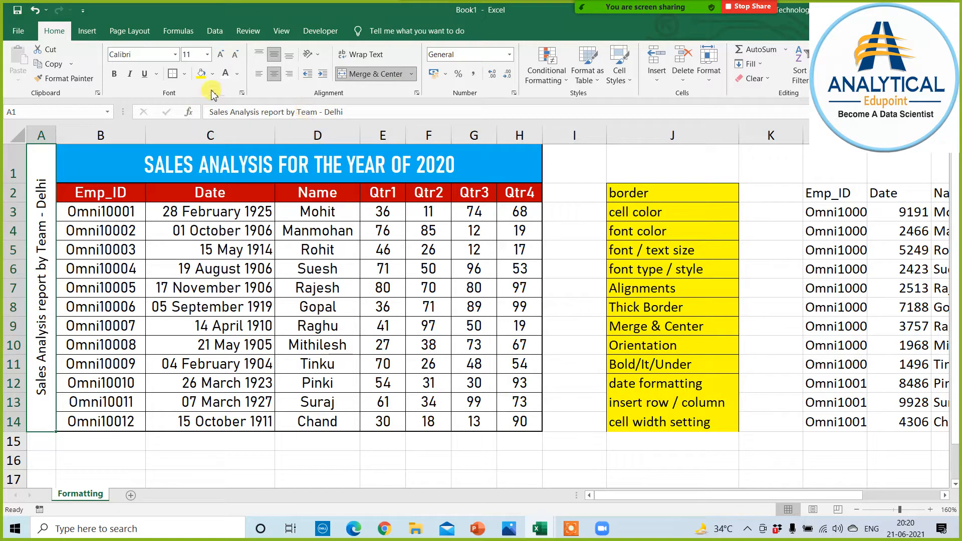
{"action": "left_click", "coordinate": [214, 74]}
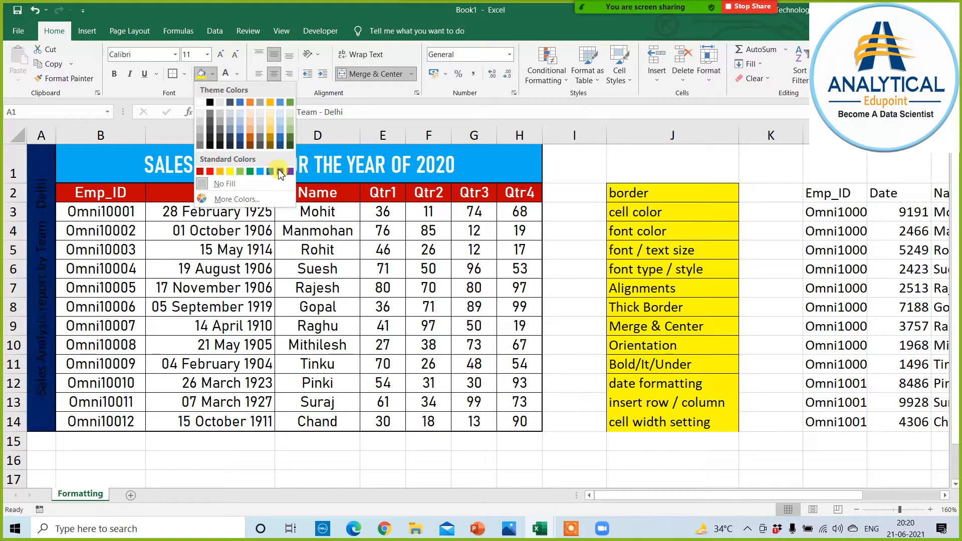
{"action": "left_click", "coordinate": [276, 171]}
{"action": "left_click", "coordinate": [227, 75]}
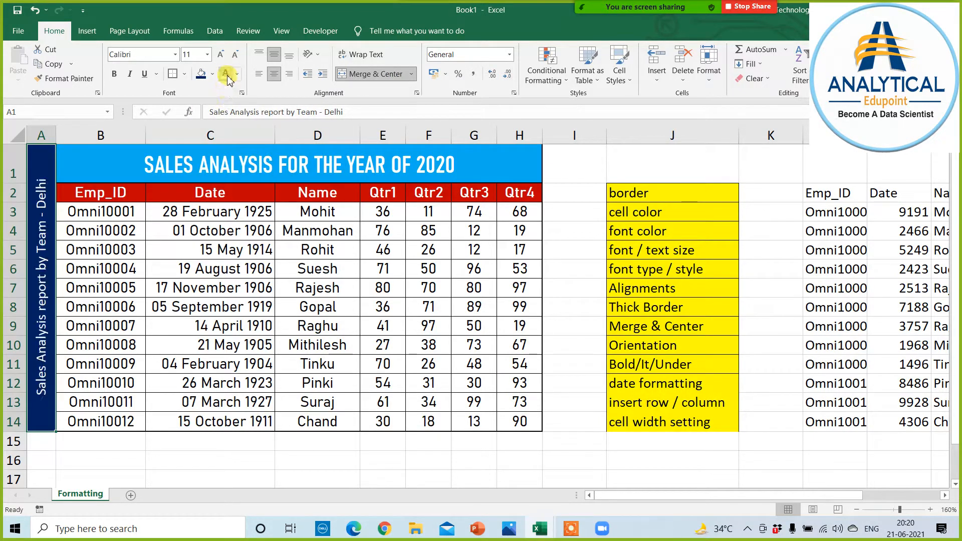
{"action": "left_click", "coordinate": [116, 75]}
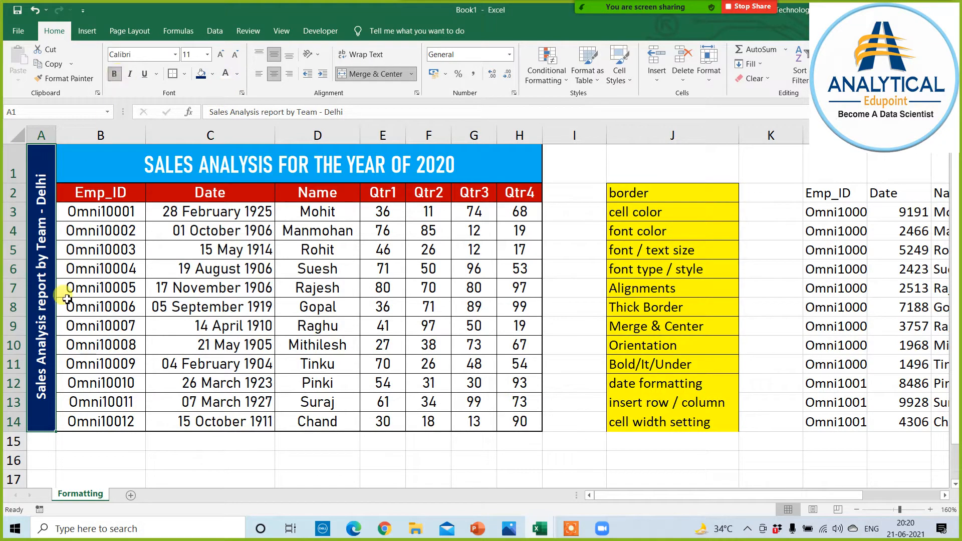
{"action": "left_click", "coordinate": [201, 449]}
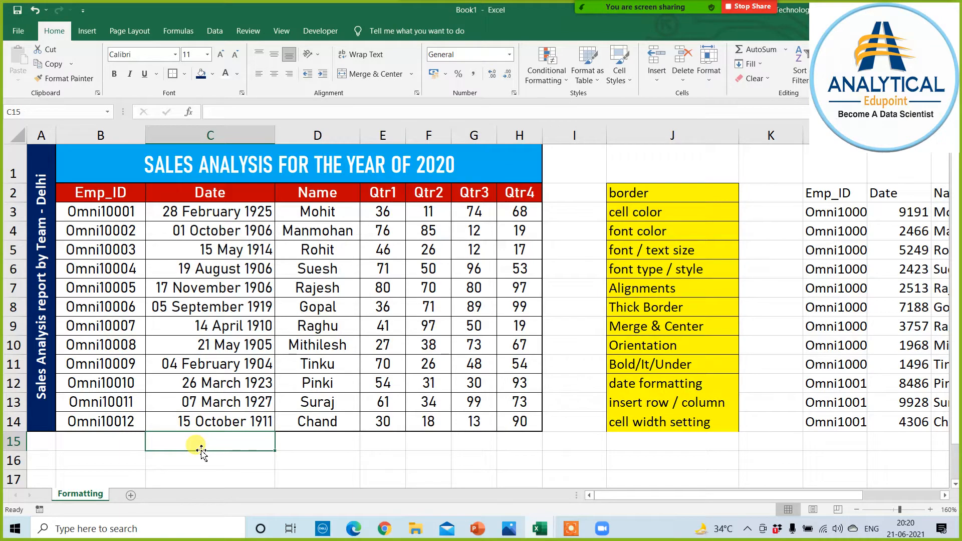
Select the second table's headers from Emp_ID in L2, then return to A1
{"action": "left_click", "coordinate": [827, 194]}
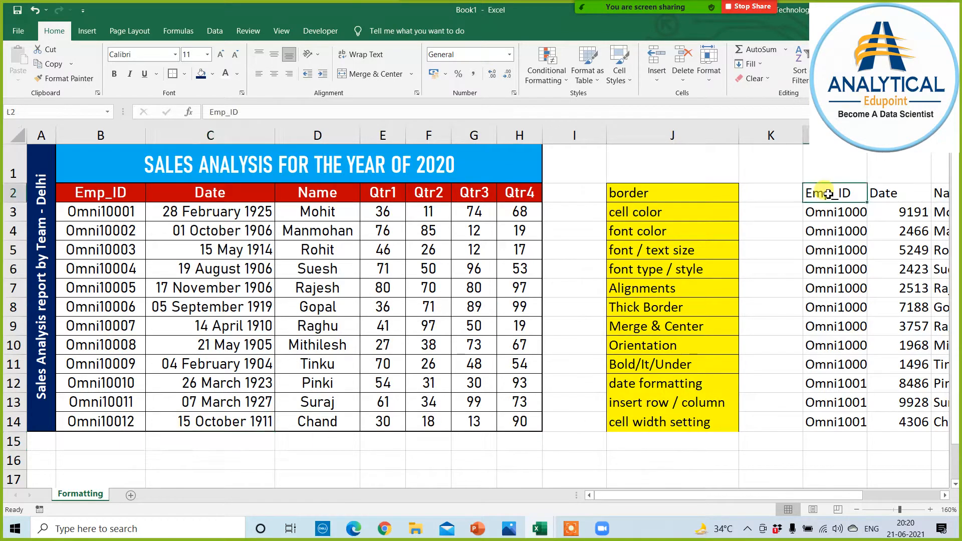
{"action": "key", "text": "ctrl+shift+Right"}
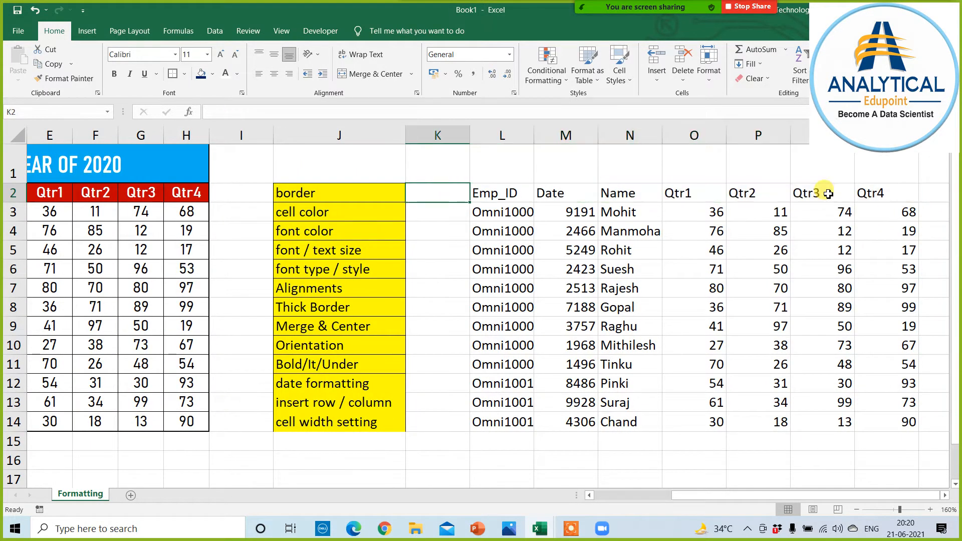
{"action": "key", "text": "ctrl+Home"}
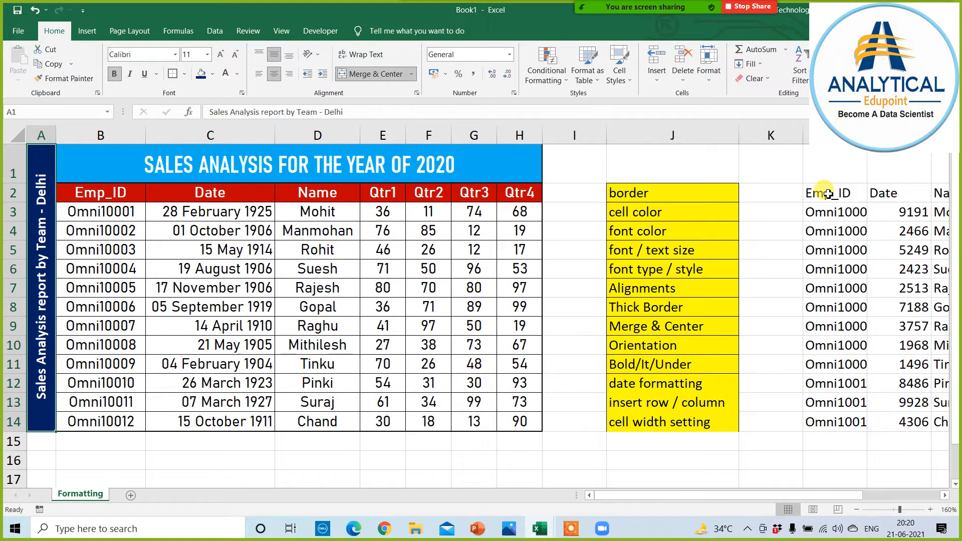
Fill the merged title banner B1 with the darker standard Blue
{"action": "left_click", "coordinate": [437, 179]}
{"action": "left_click", "coordinate": [212, 75]}
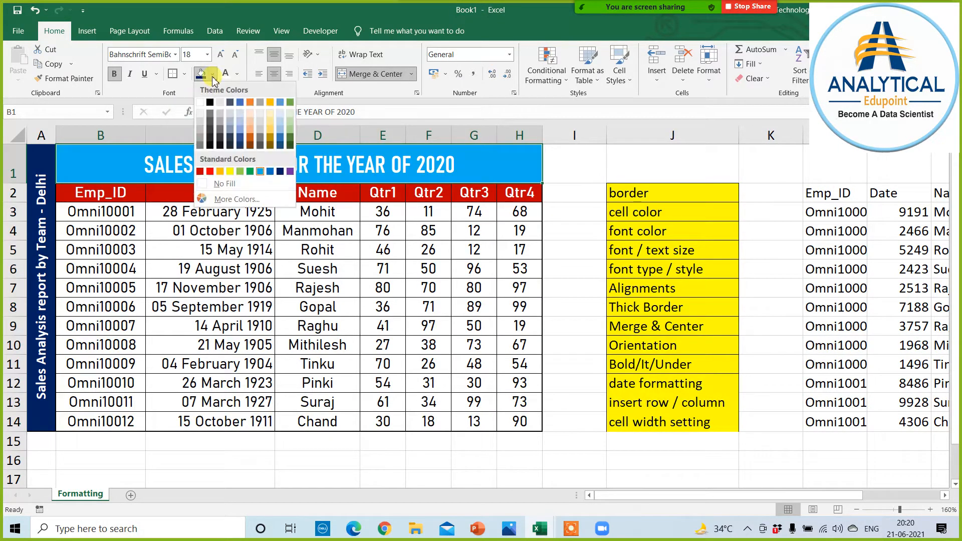
{"action": "left_click", "coordinate": [270, 171]}
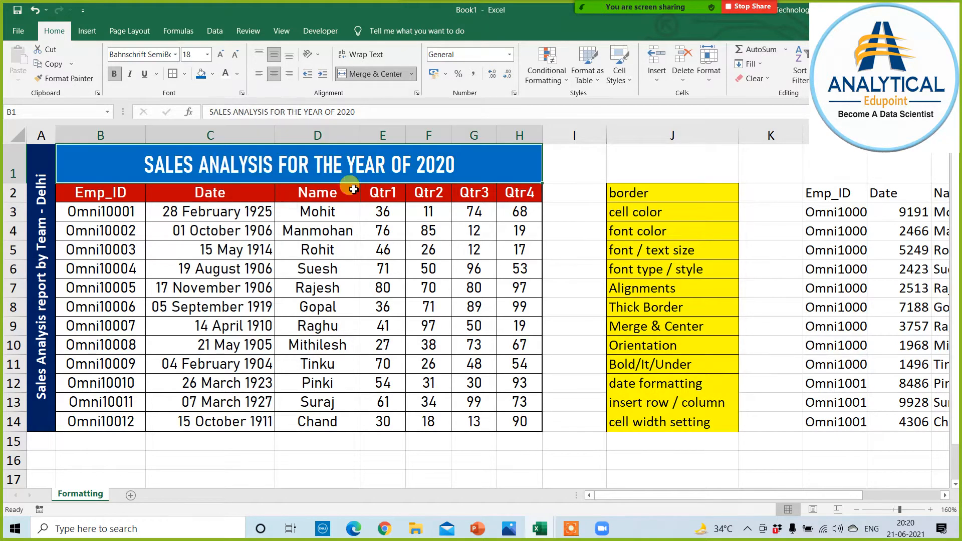
{"action": "left_click", "coordinate": [569, 192]}
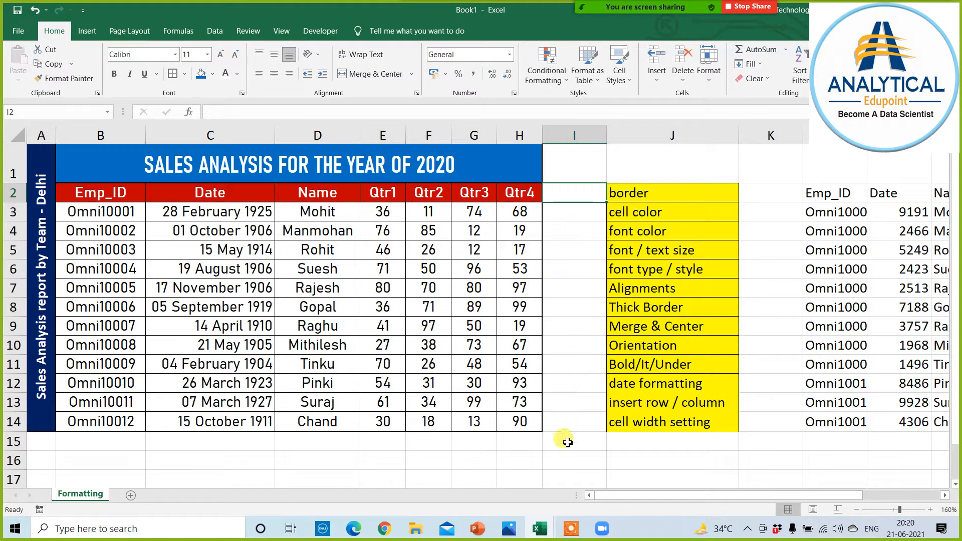
Move along row 13 into the second table, then return to A1
{"action": "left_click", "coordinate": [510, 454]}
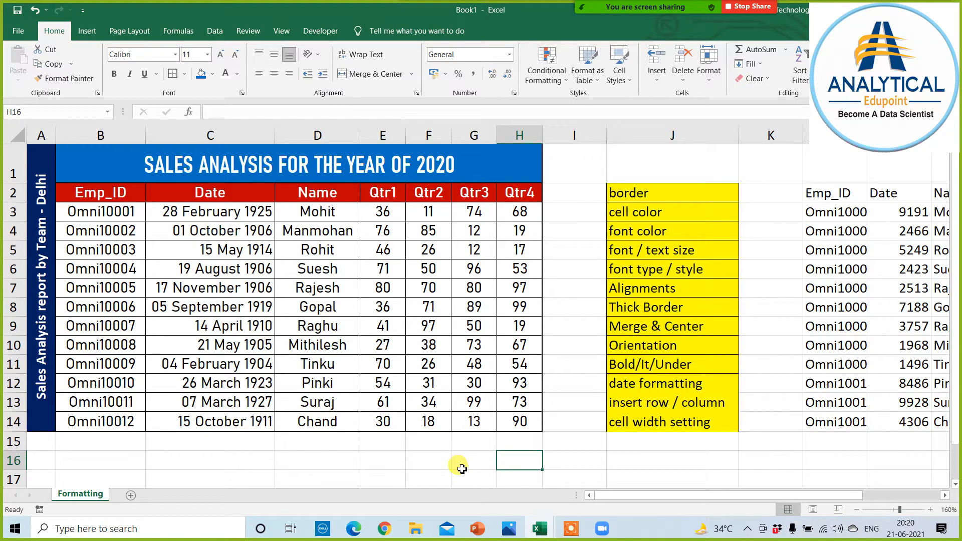
{"action": "key", "text": "Up"}
{"action": "key", "text": "Up"}
{"action": "key", "text": "Up"}
{"action": "key", "text": "Right"}
{"action": "key", "text": "Right"}
{"action": "key", "text": "Right"}
{"action": "key", "text": "Right"}
{"action": "key", "text": "Right"}
{"action": "key", "text": "Right"}
{"action": "key", "text": "Right"}
{"action": "key", "text": "Right"}
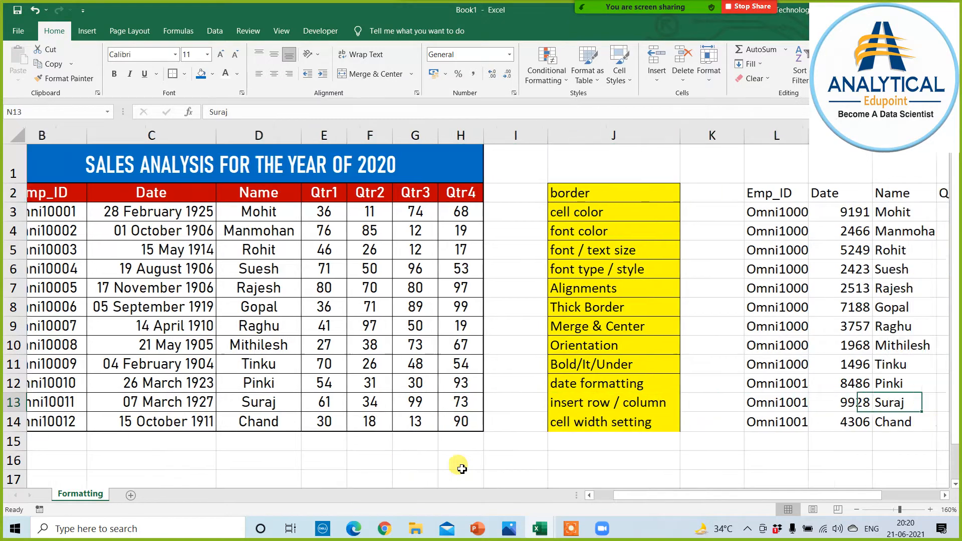
{"action": "key", "text": "Right"}
{"action": "key", "text": "Left"}
{"action": "key", "text": "Left"}
{"action": "key", "text": "Left"}
{"action": "key", "text": "Left"}
{"action": "key", "text": "Left"}
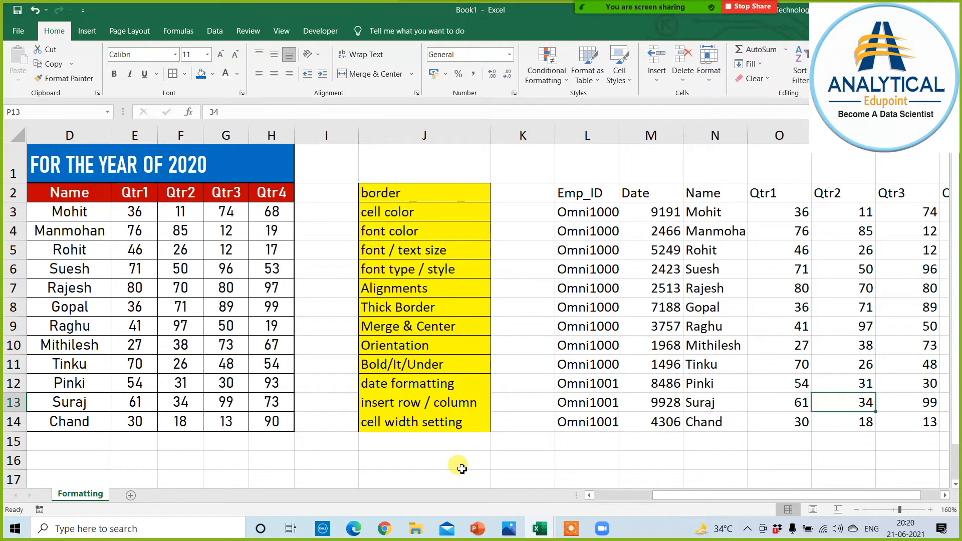
{"action": "key", "text": "ctrl+Home"}
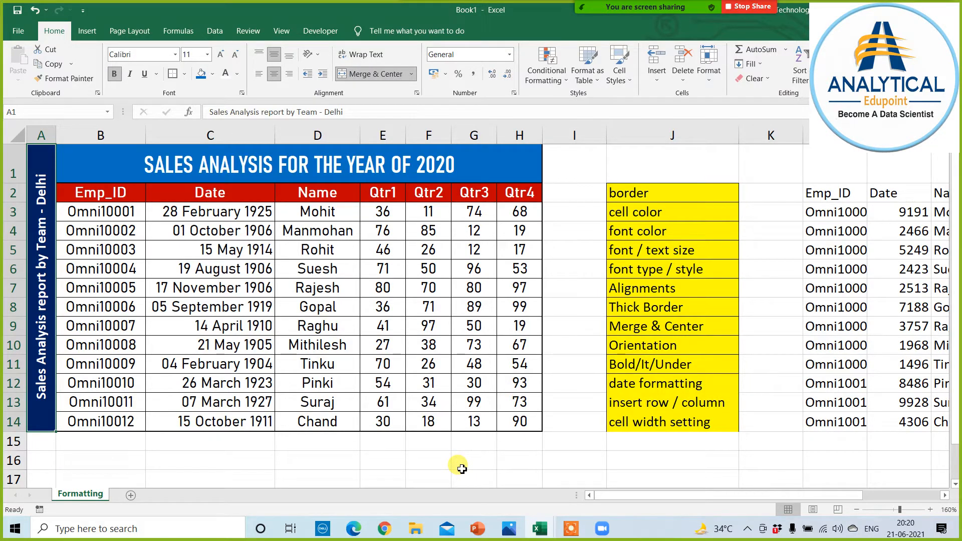
Select the J2:J14 topic list to check it, then clear the selection
{"action": "left_click", "coordinate": [206, 459]}
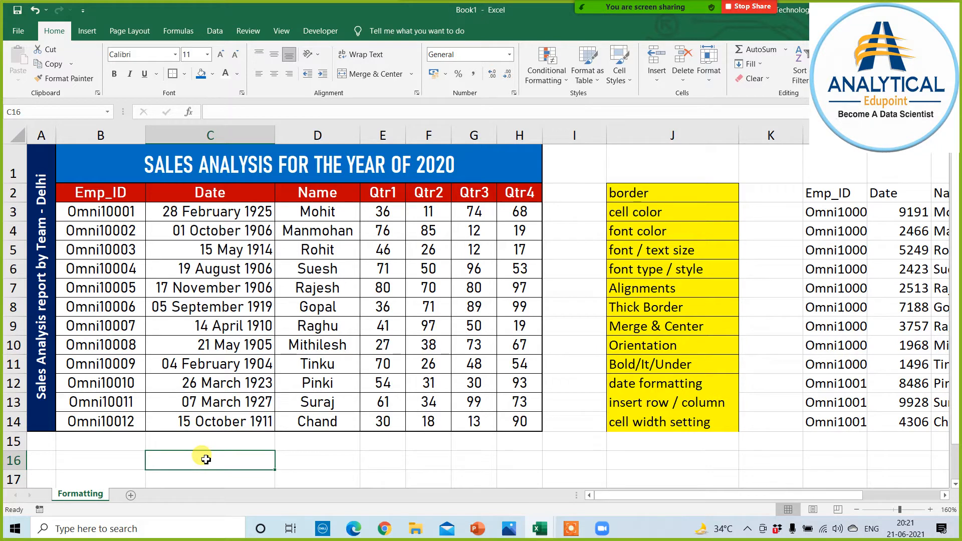
{"action": "left_click_drag", "start_coordinate": [657, 204], "coordinate": [670, 421]}
{"action": "left_click", "coordinate": [494, 461]}
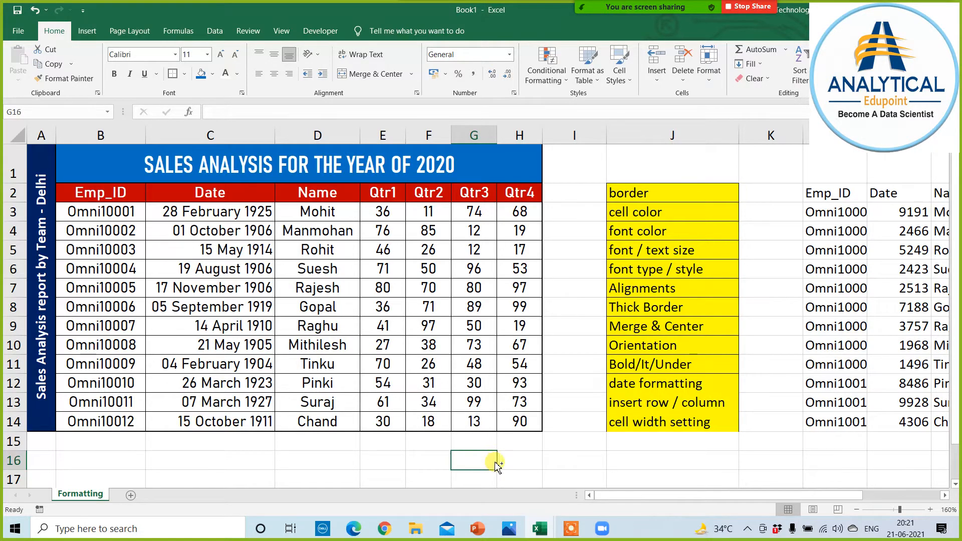
Save the workbook on the Desktop as an Excel Workbook named 'Basic Home Tab Plus'
{"action": "key", "text": "ctrl+s"}
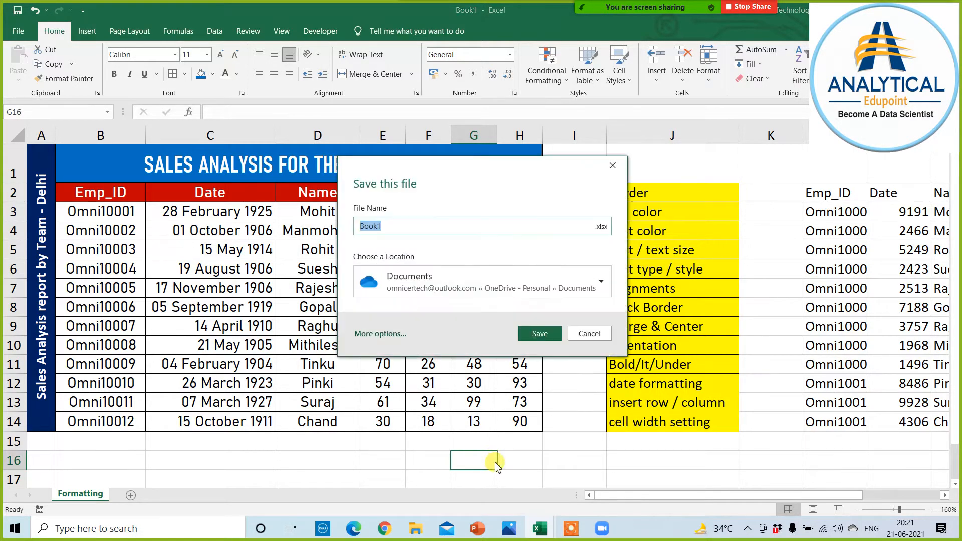
{"action": "left_click", "coordinate": [371, 334]}
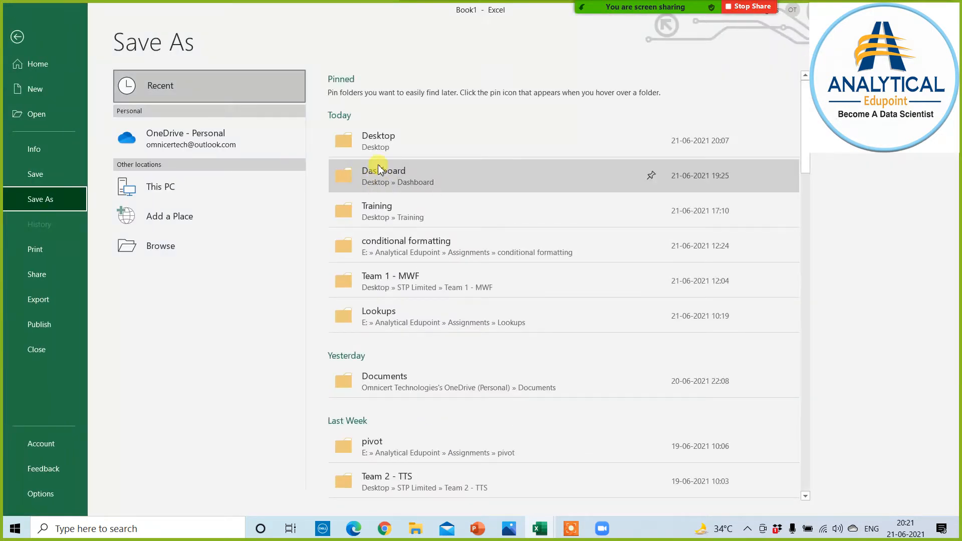
{"action": "left_click", "coordinate": [385, 136]}
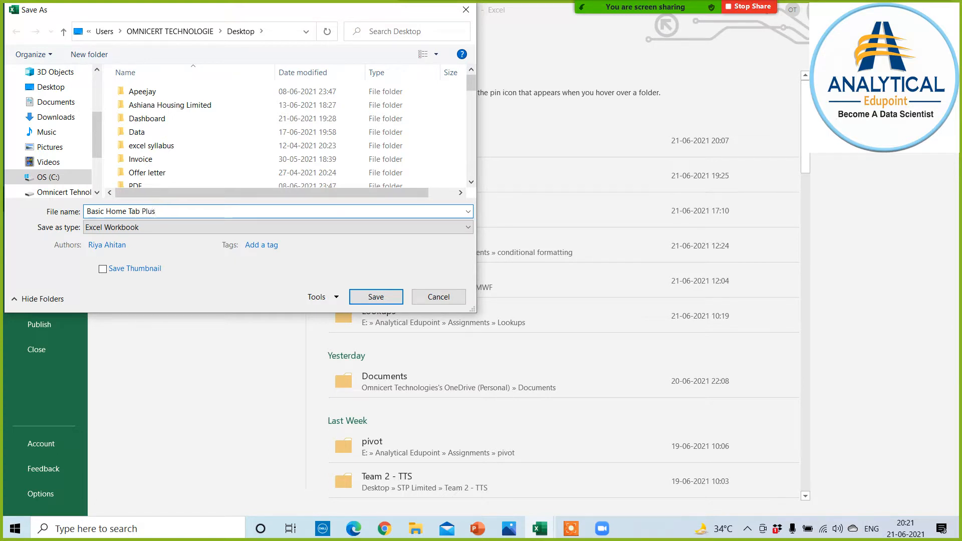
{"action": "left_click", "coordinate": [381, 296]}
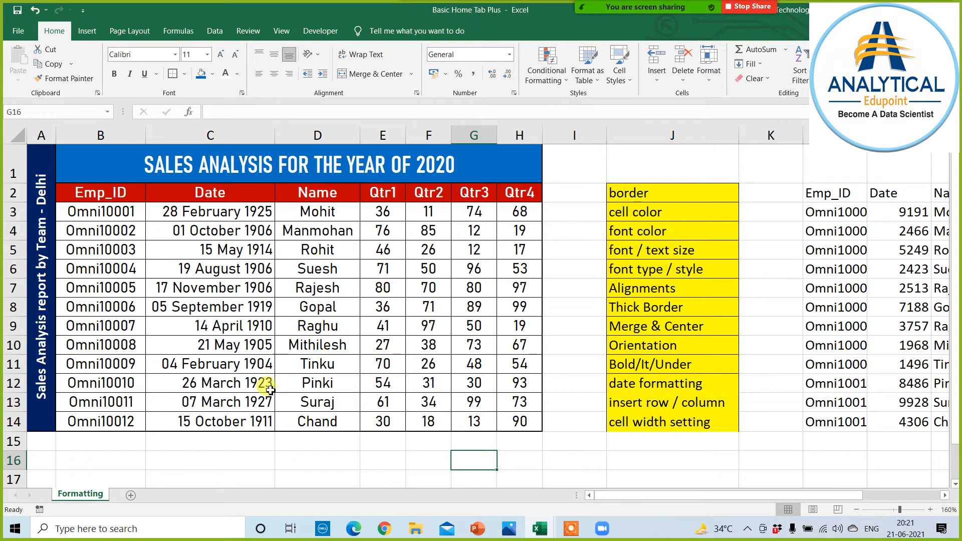
Copy the yellow topic list in J2:J14 to the clipboard
{"action": "left_click", "coordinate": [228, 457]}
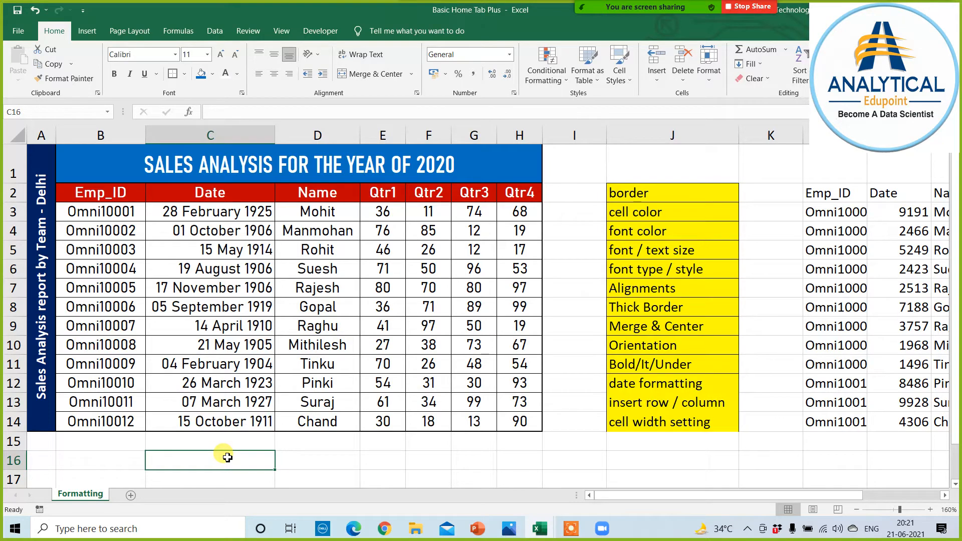
{"action": "key", "text": "alt+Tab"}
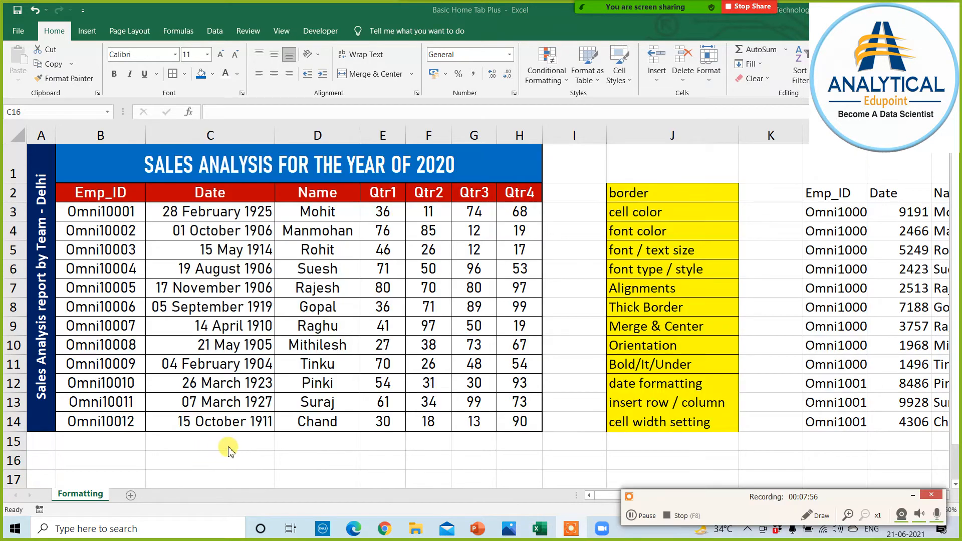
{"action": "left_click", "coordinate": [354, 464]}
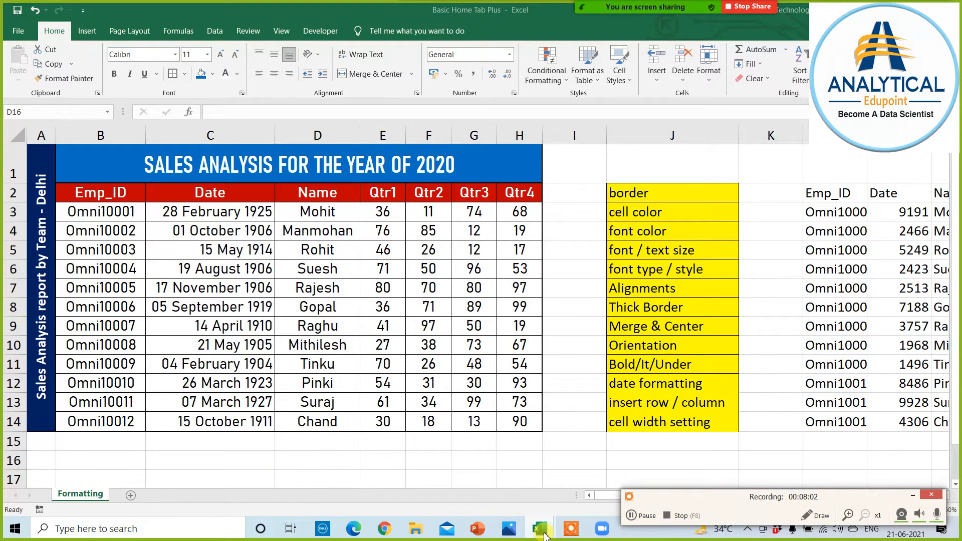
{"action": "mouse_move", "coordinate": [534, 532]}
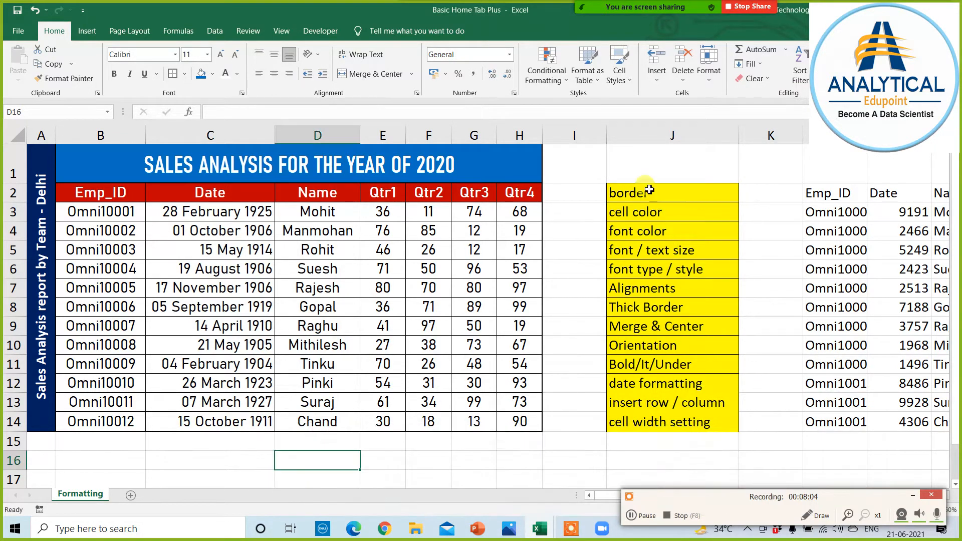
{"action": "left_click_drag", "start_coordinate": [644, 190], "coordinate": [644, 424]}
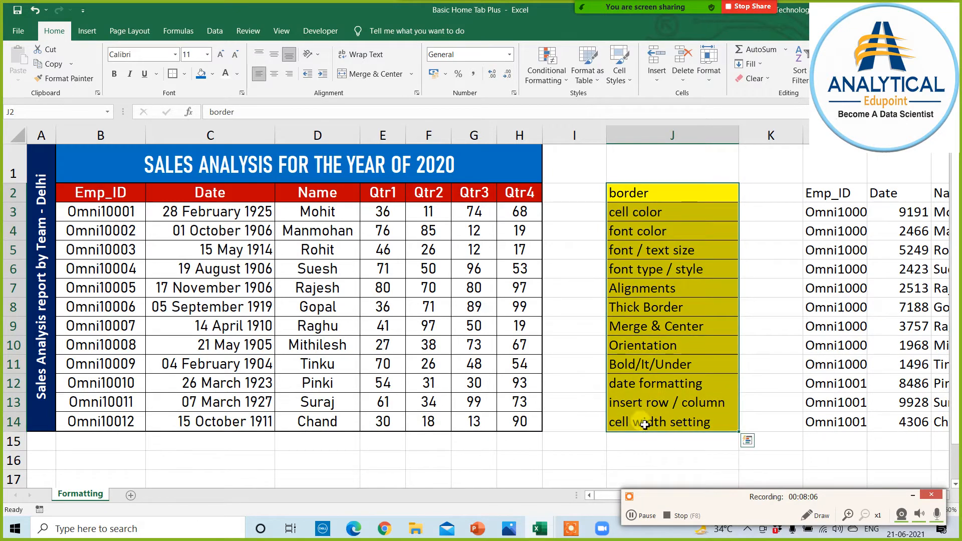
{"action": "key", "text": "ctrl+c"}
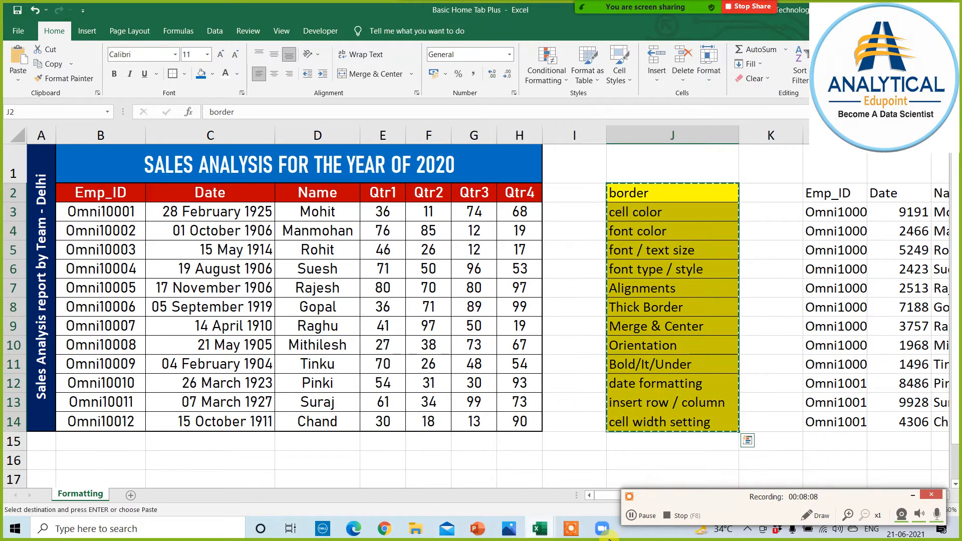
Browse the open Excel workbooks from the taskbar and return to Basic Home Tab Plus
{"action": "left_click", "coordinate": [539, 528]}
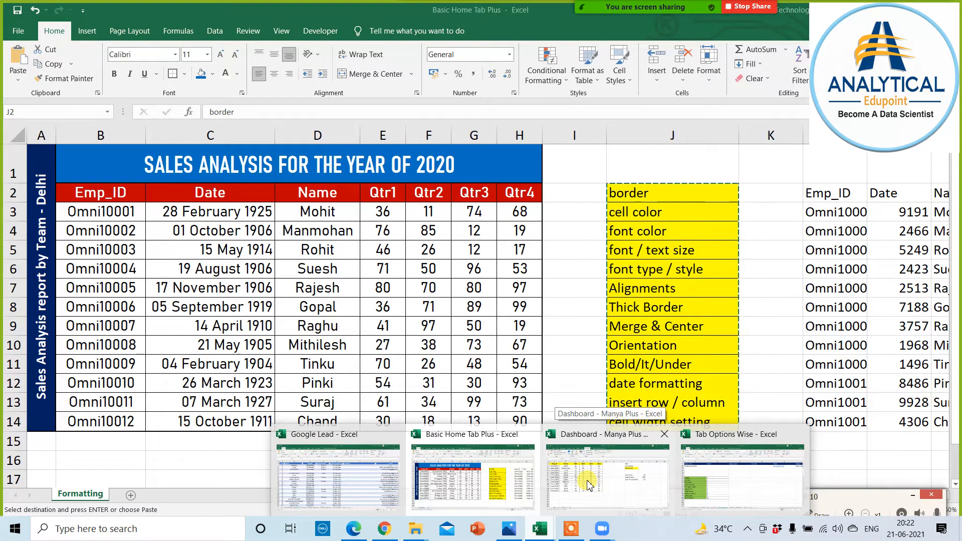
{"action": "left_click", "coordinate": [466, 490]}
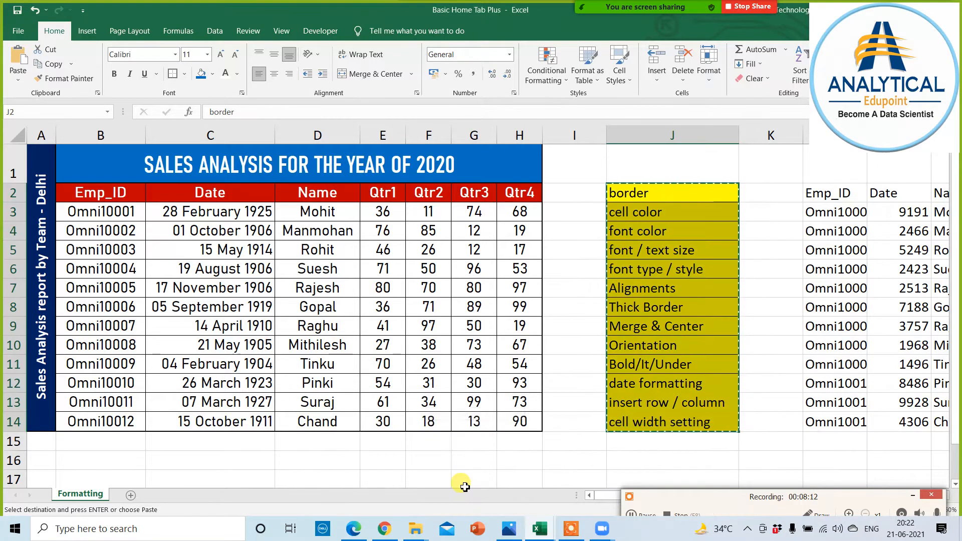
{"action": "mouse_move", "coordinate": [549, 529]}
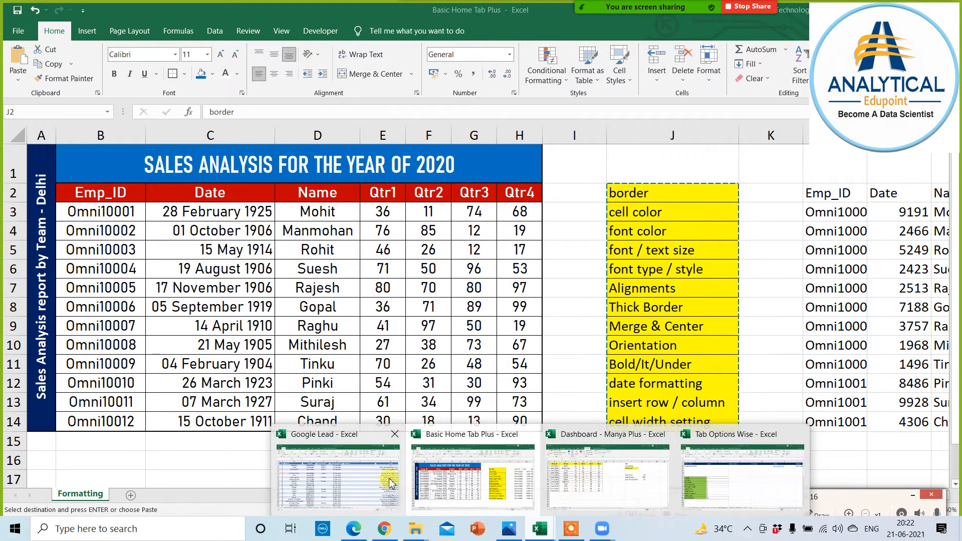
In Tab Options Wise, paste the topic list at A21 and fill it green
{"action": "left_click", "coordinate": [743, 495]}
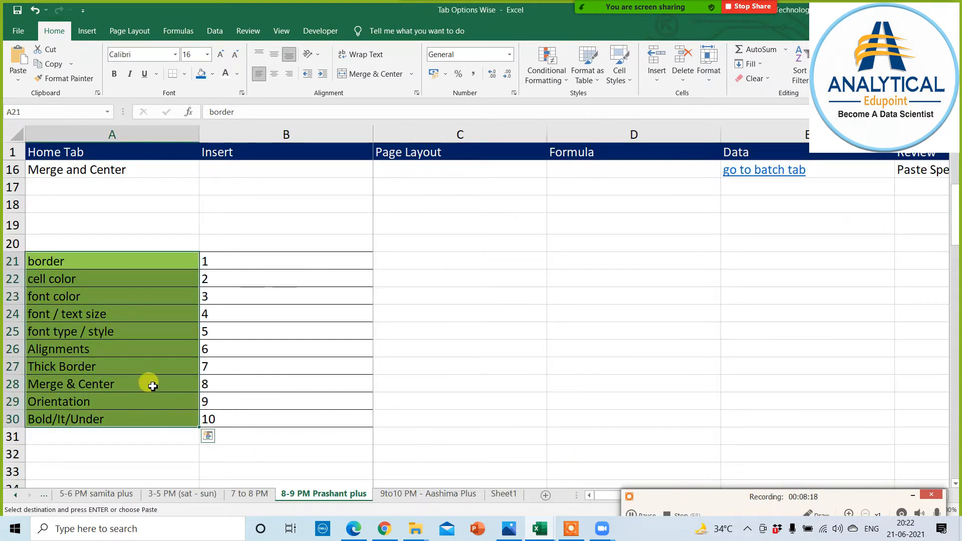
{"action": "left_click", "coordinate": [86, 261]}
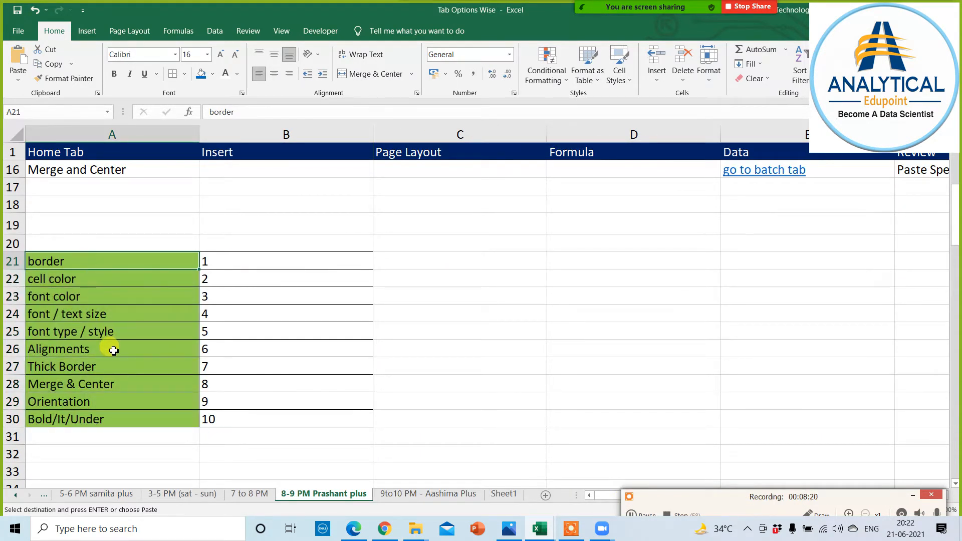
{"action": "key", "text": "ctrl+v"}
{"action": "scroll", "coordinate": [161, 371], "scroll_direction": "down", "scroll_amount": 1}
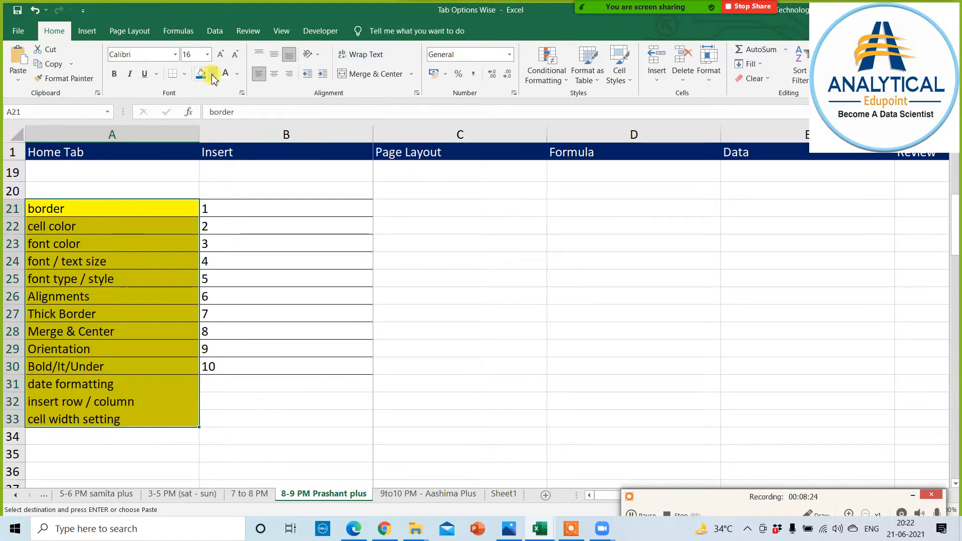
{"action": "left_click", "coordinate": [213, 76]}
{"action": "left_click", "coordinate": [244, 176]}
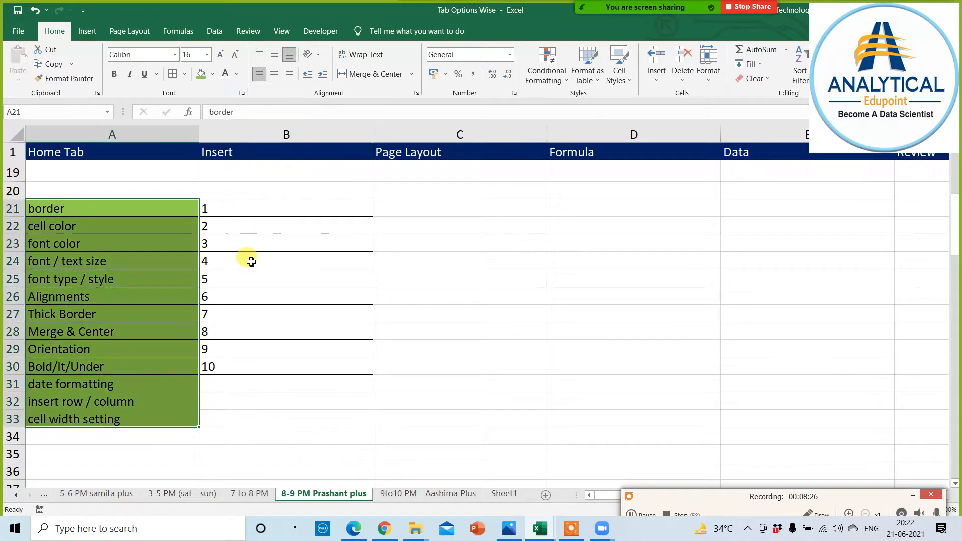
Extend the numbering from 9 and 10 down to 13 with the fill handle
{"action": "left_click_drag", "start_coordinate": [234, 348], "coordinate": [300, 369]}
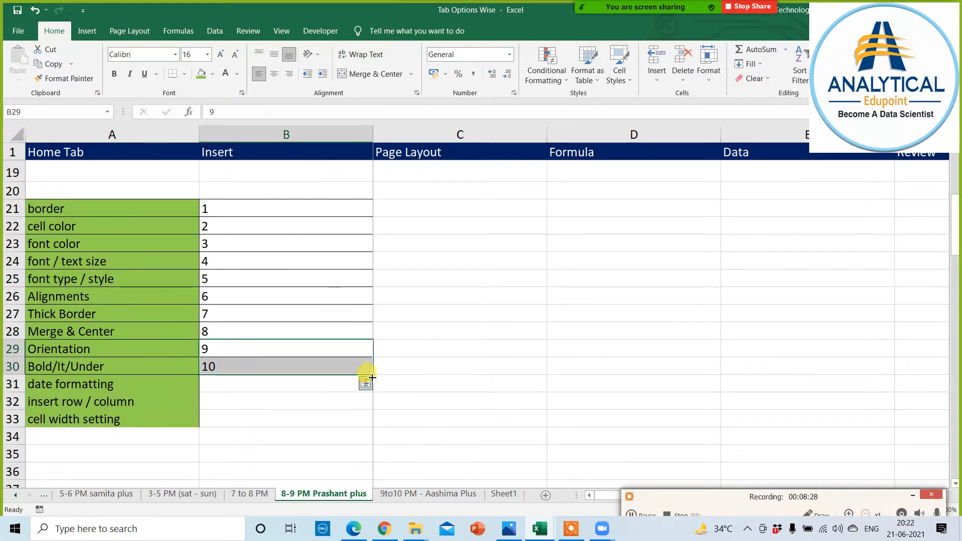
{"action": "left_click_drag", "start_coordinate": [375, 375], "coordinate": [373, 419]}
{"action": "left_click", "coordinate": [458, 392]}
{"action": "scroll", "coordinate": [279, 307], "scroll_direction": "up", "scroll_amount": 5}
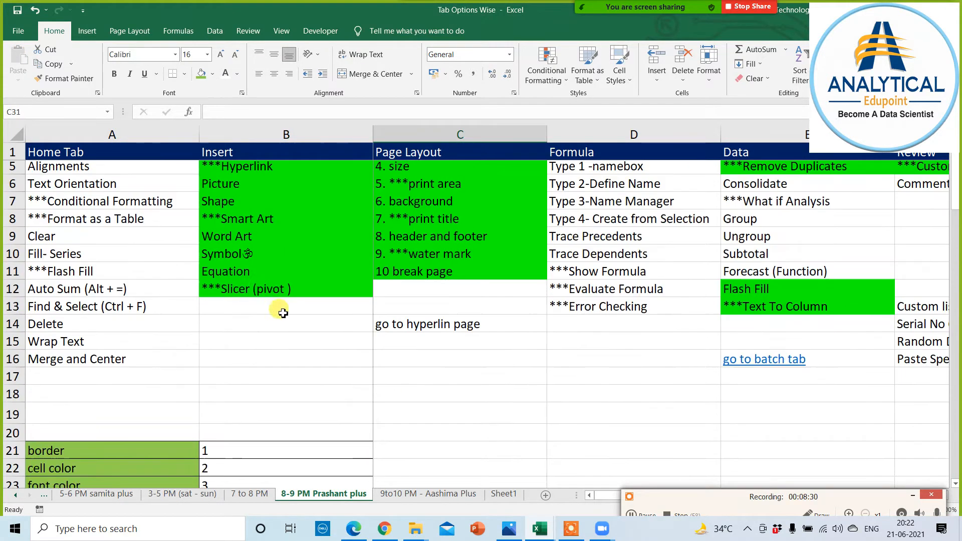
{"action": "scroll", "coordinate": [246, 396], "scroll_direction": "up", "scroll_amount": 1}
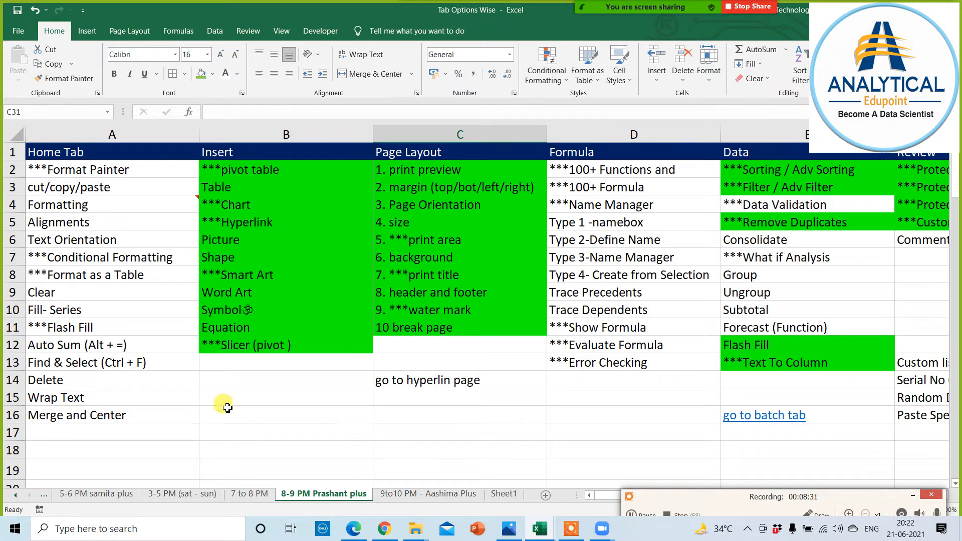
Fill the Home Tab topics A2:A16 green and the Conditional Formatting cell A7 red
{"action": "left_click", "coordinate": [105, 171]}
{"action": "left_click_drag", "start_coordinate": [108, 206], "coordinate": [97, 415]}
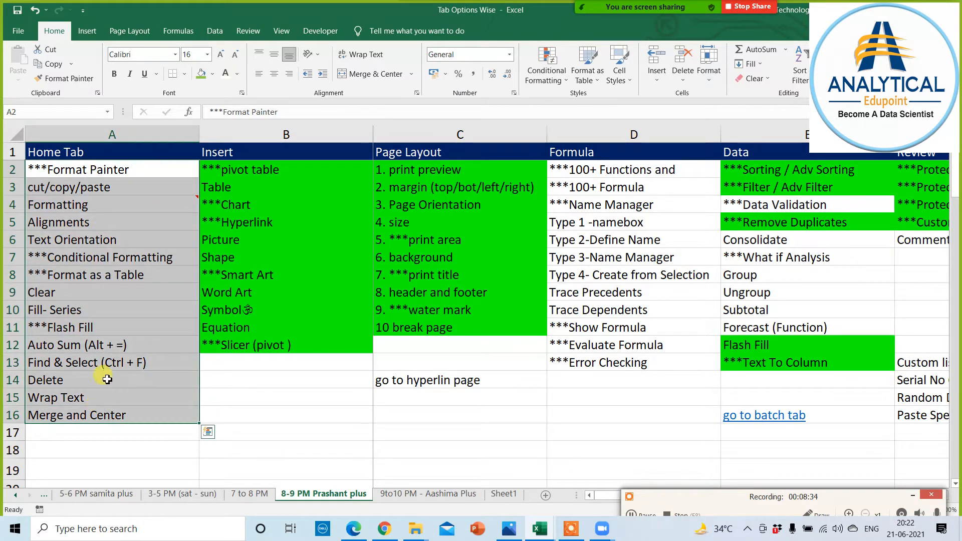
{"action": "left_click", "coordinate": [201, 75]}
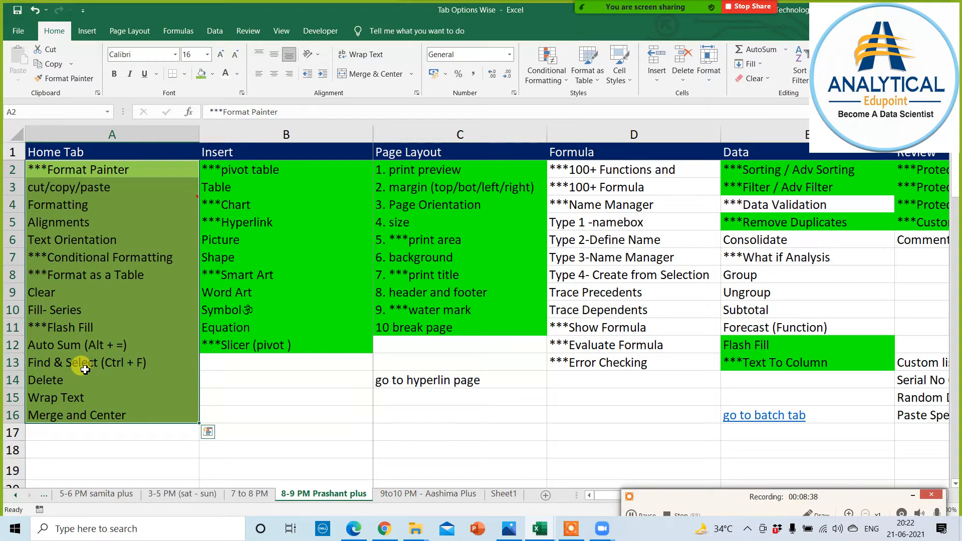
{"action": "left_click", "coordinate": [103, 256]}
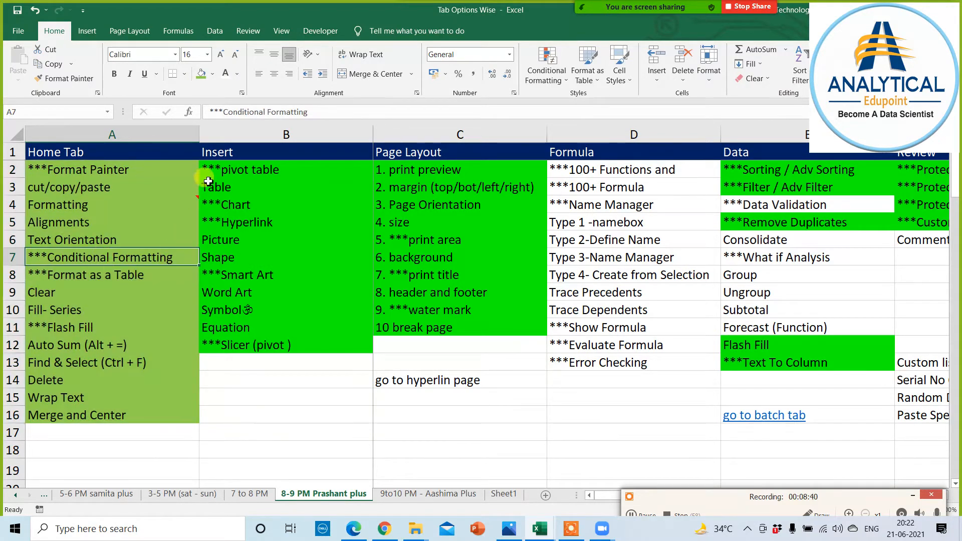
{"action": "left_click", "coordinate": [212, 74]}
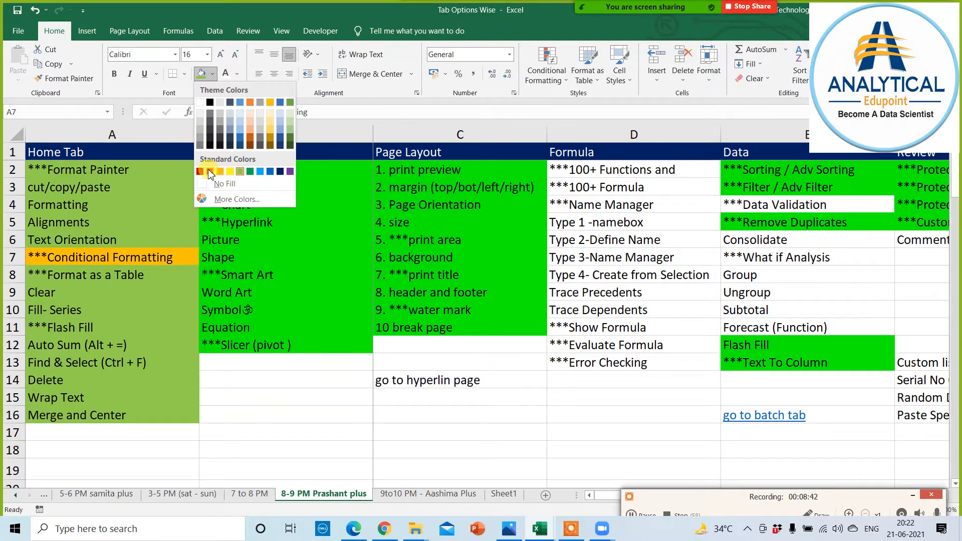
{"action": "left_click", "coordinate": [210, 172]}
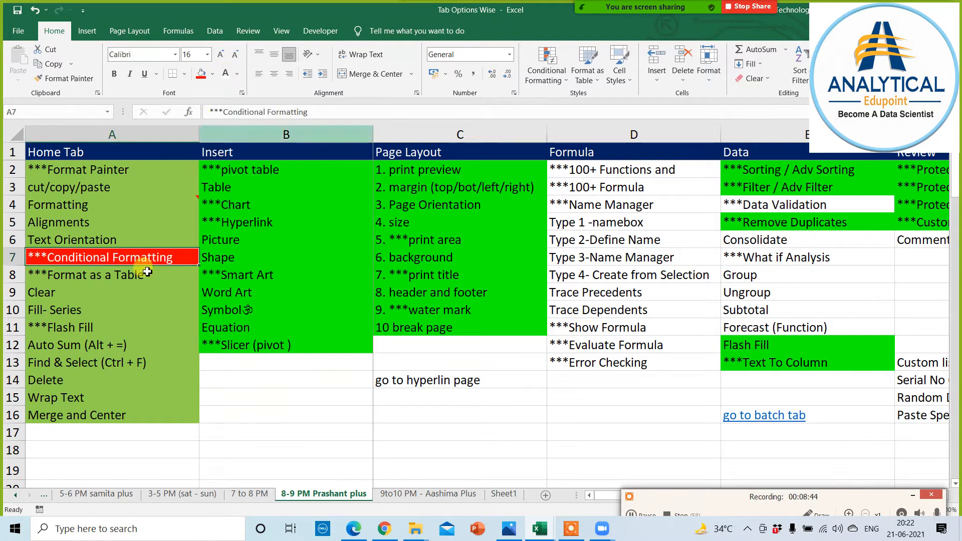
Copy the Home Tab list A2:A16 and switch to Basic Home Tab Plus
{"action": "left_click_drag", "start_coordinate": [115, 170], "coordinate": [122, 415]}
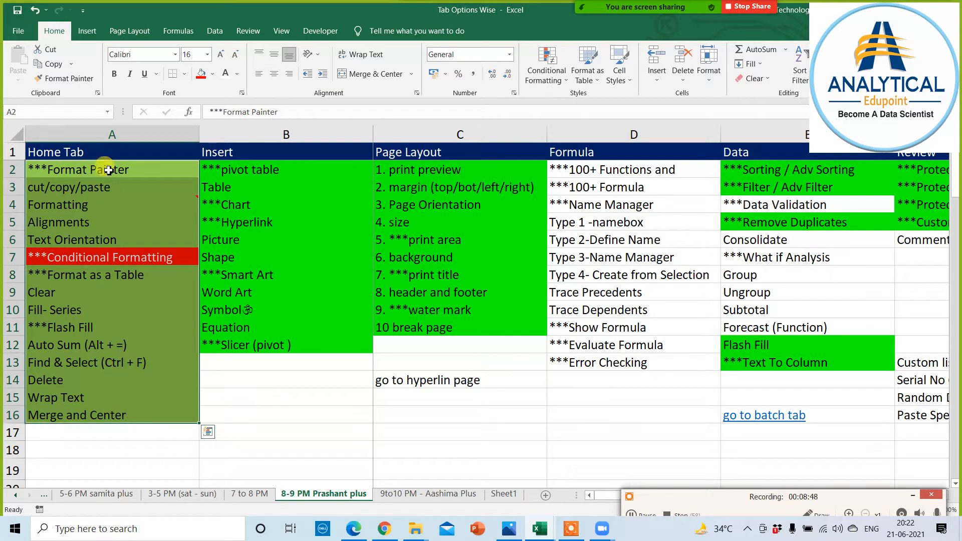
{"action": "key", "text": "ctrl+c"}
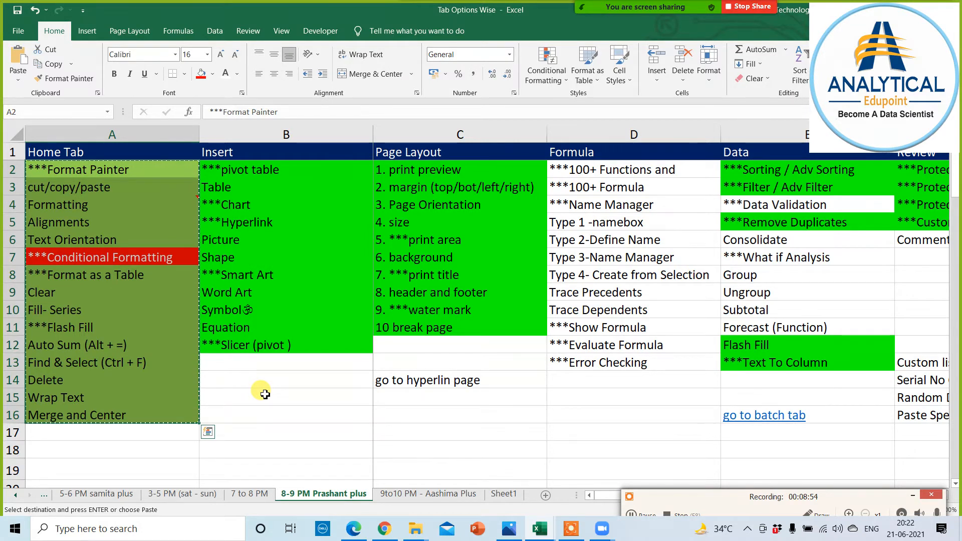
{"action": "key", "text": "ctrl+Tab"}
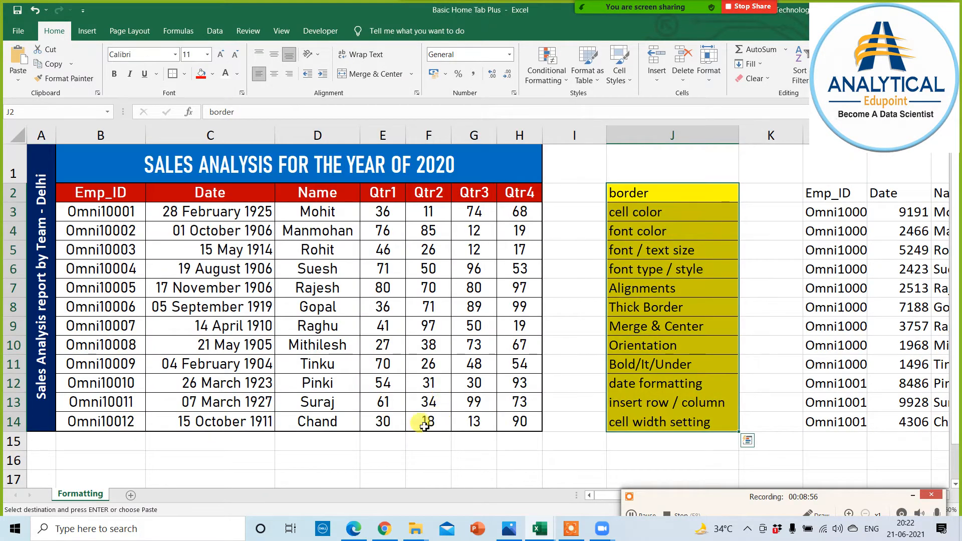
On a new sheet, paste the topic list at M3 and autofit column M
{"action": "left_click", "coordinate": [130, 496]}
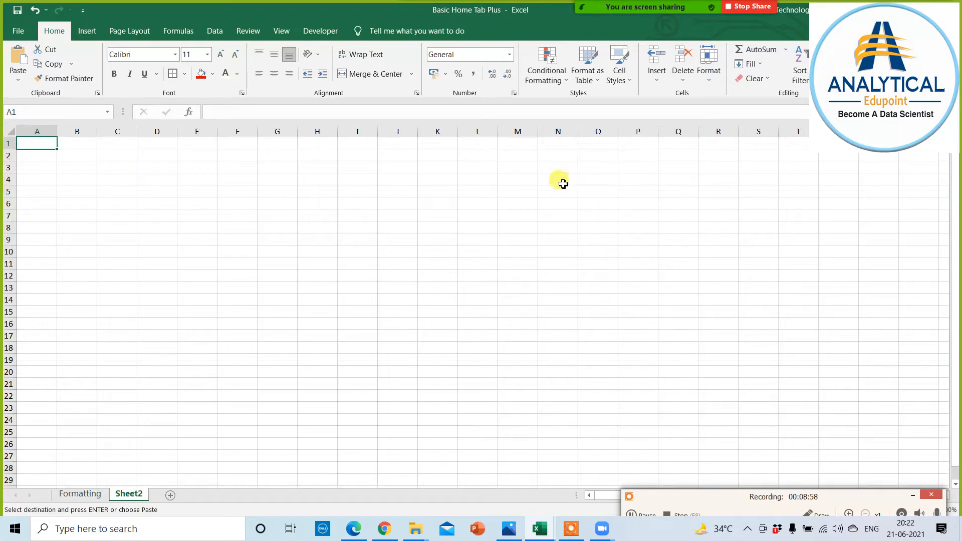
{"action": "left_click", "coordinate": [395, 144]}
{"action": "left_click", "coordinate": [519, 167]}
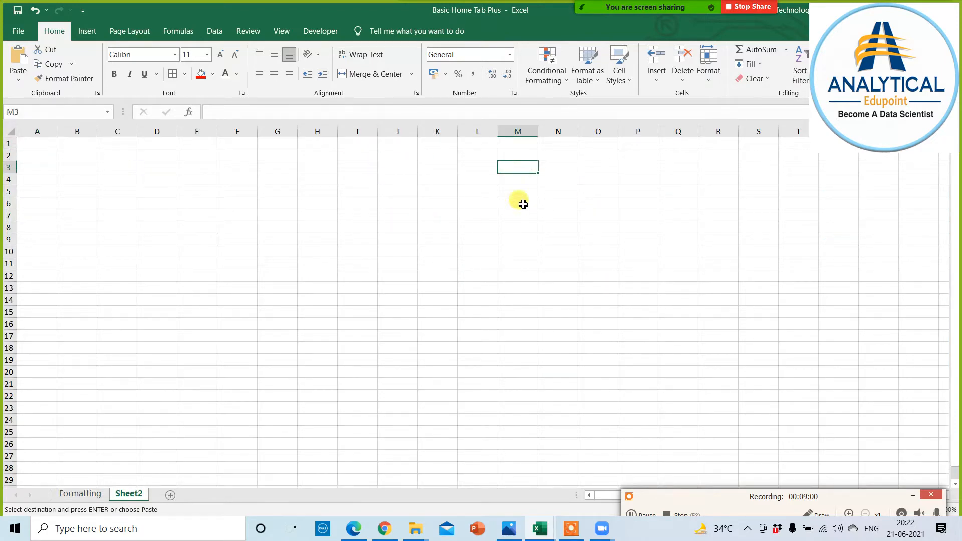
{"action": "key", "text": "ctrl+v"}
{"action": "scroll", "coordinate": [408, 344], "scroll_direction": "up", "scroll_amount": 3}
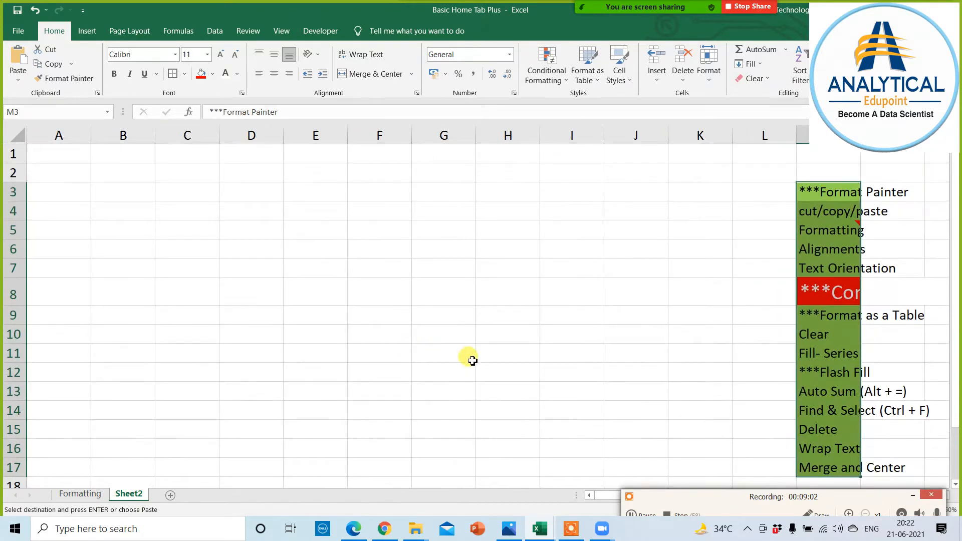
{"action": "scroll", "coordinate": [476, 368], "scroll_direction": "down", "scroll_amount": 3}
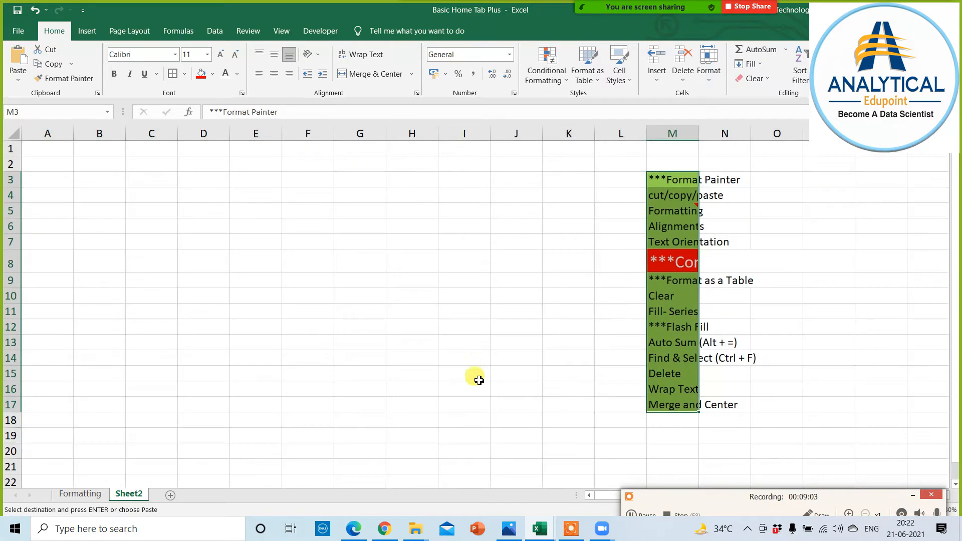
{"action": "double_click", "coordinate": [699, 132]}
{"action": "left_click", "coordinate": [463, 315]}
{"action": "key", "text": "Escape"}
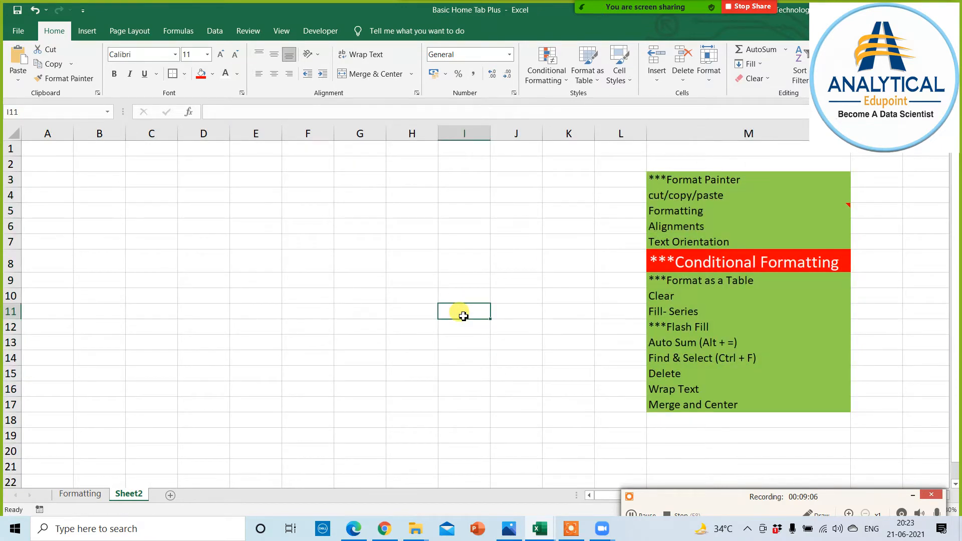
Fill Formatting, Alignments, Text Orientation, Wrap Text and Merge and Center yellow
{"action": "left_click", "coordinate": [676, 211]}
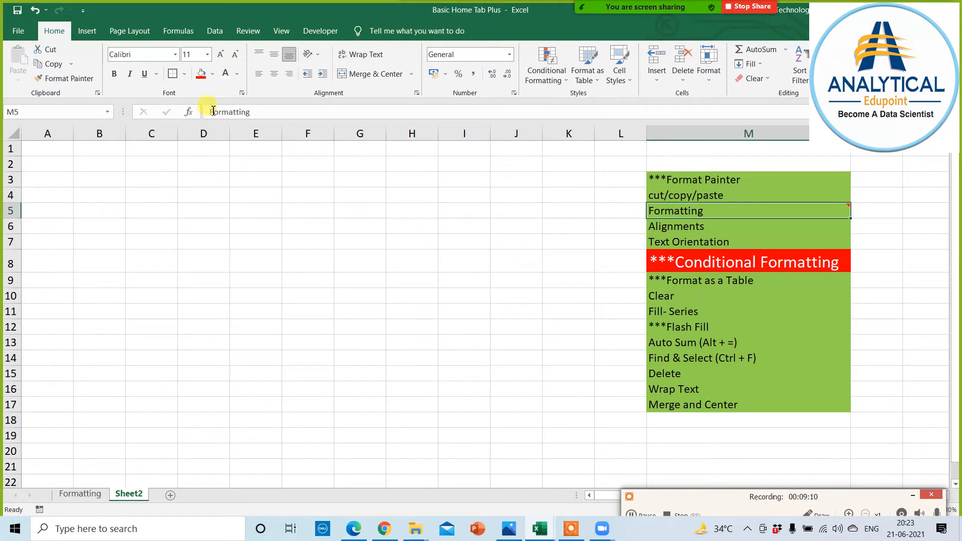
{"action": "left_click", "coordinate": [213, 81]}
{"action": "left_click", "coordinate": [227, 174]}
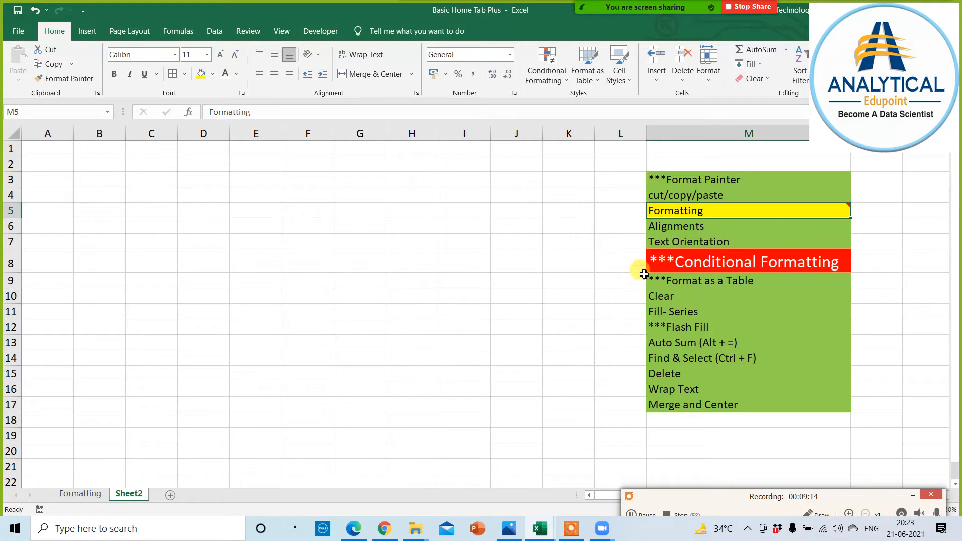
{"action": "left_click", "coordinate": [679, 226]}
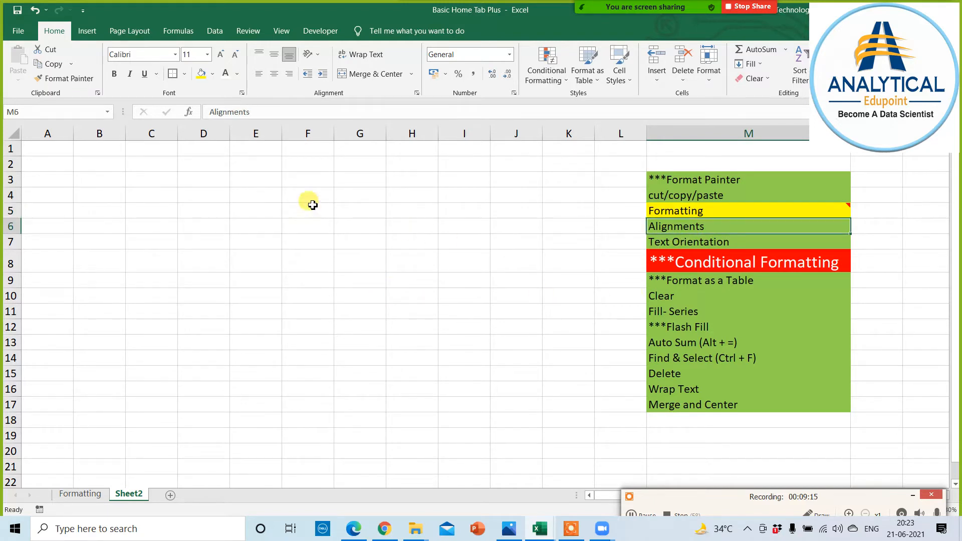
{"action": "left_click", "coordinate": [198, 80]}
{"action": "left_click", "coordinate": [677, 242]}
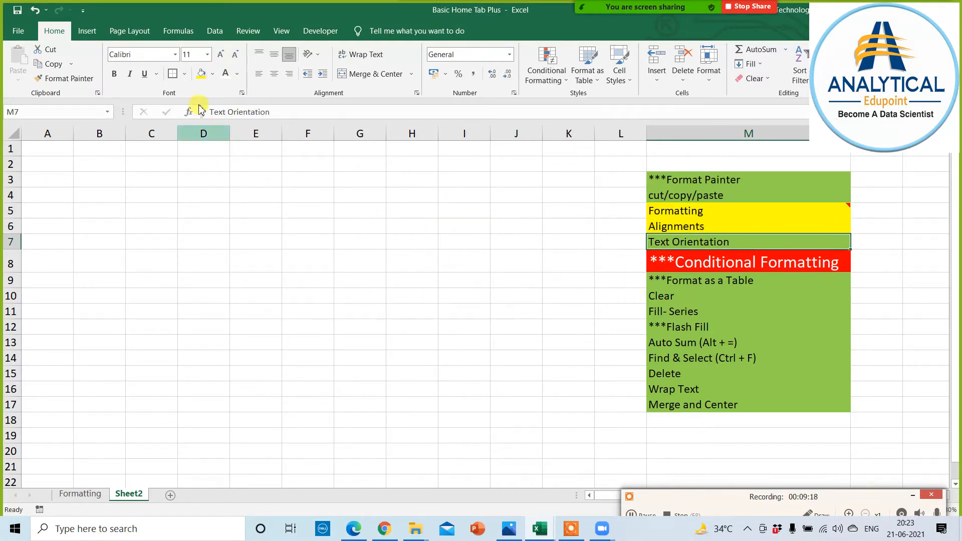
{"action": "left_click", "coordinate": [199, 74]}
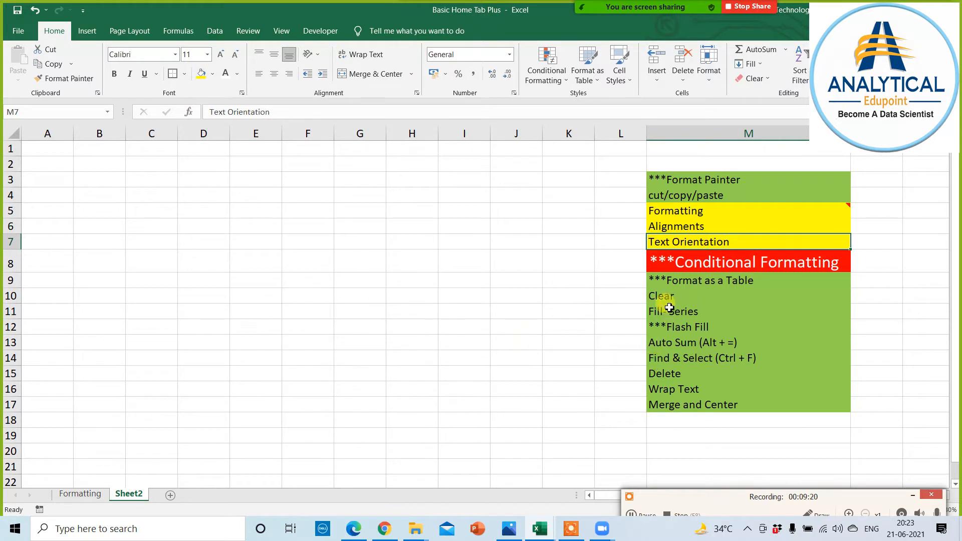
{"action": "left_click", "coordinate": [372, 358]}
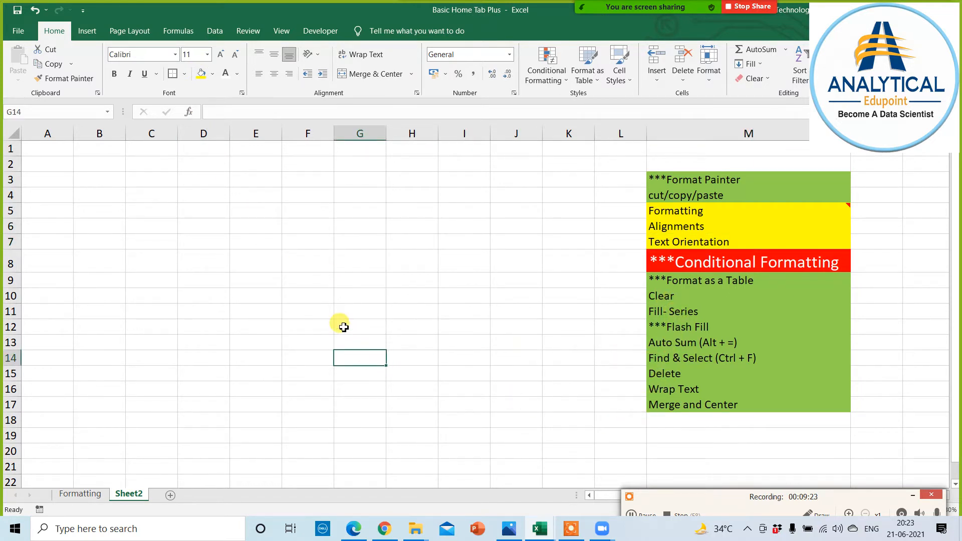
{"action": "left_click", "coordinate": [672, 389]}
{"action": "left_click_drag", "start_coordinate": [672, 389], "coordinate": [671, 403]}
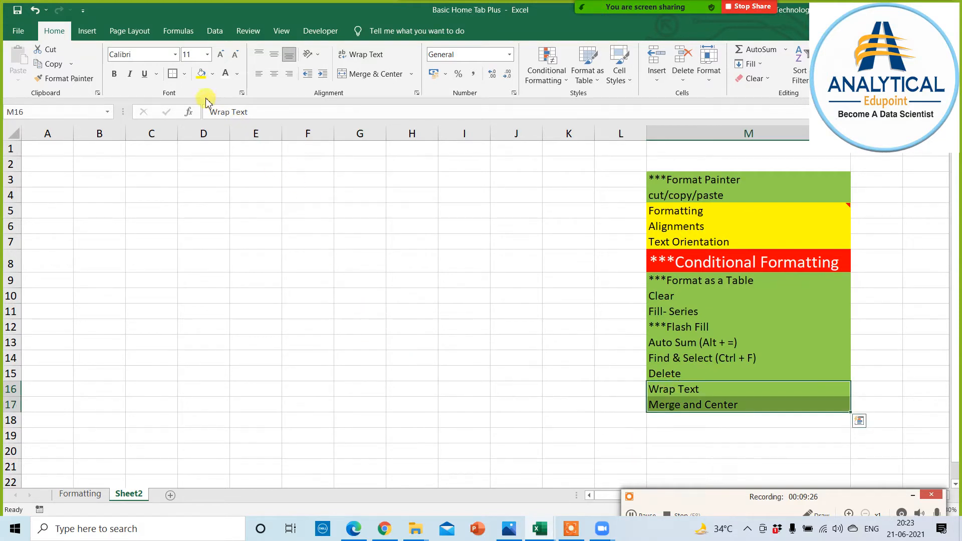
{"action": "left_click", "coordinate": [199, 75]}
{"action": "left_click", "coordinate": [284, 309]}
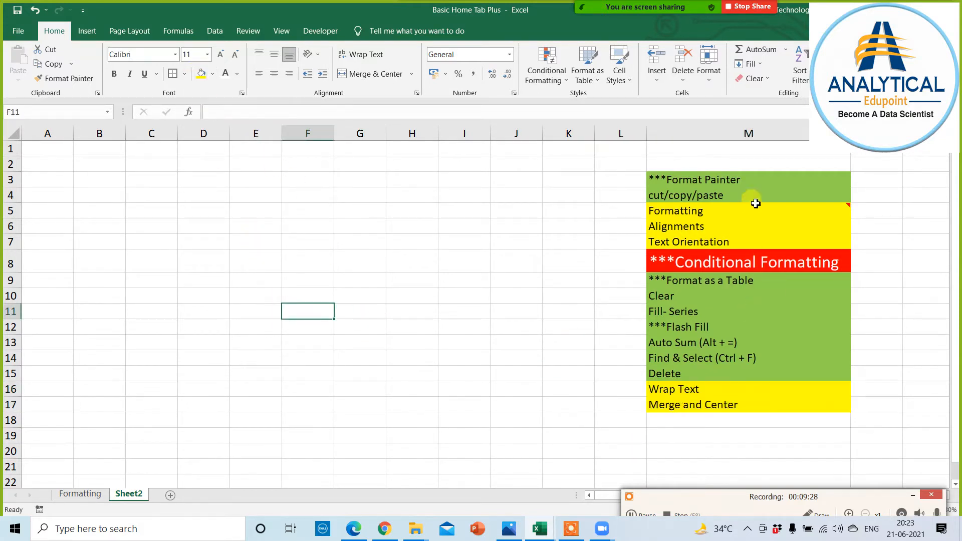
Copy the recoloured list M3:M17, paste it at C20, and autofit column C
{"action": "left_click", "coordinate": [749, 181]}
{"action": "left_click_drag", "start_coordinate": [748, 216], "coordinate": [735, 407]}
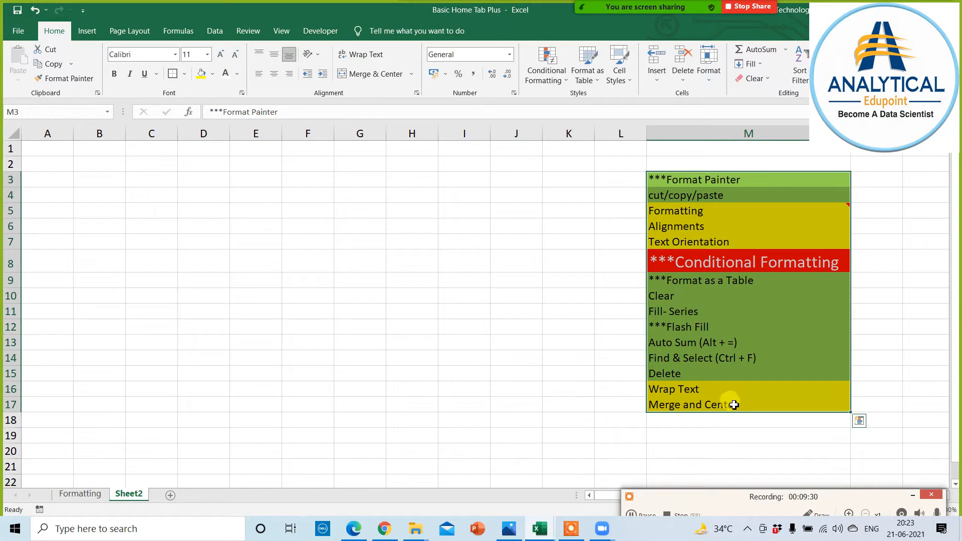
{"action": "key", "text": "ctrl+c"}
{"action": "scroll", "coordinate": [200, 341], "scroll_direction": "down", "scroll_amount": 3}
{"action": "left_click", "coordinate": [155, 303]}
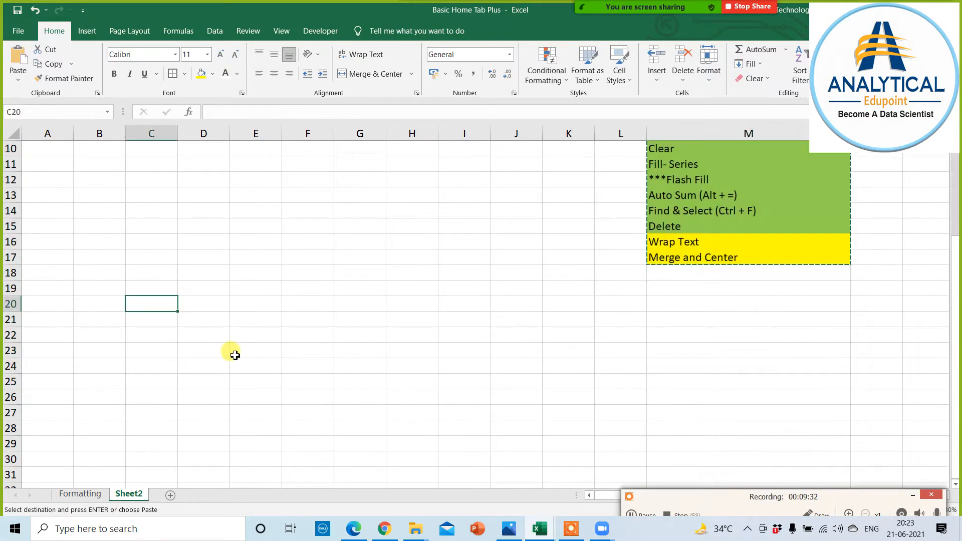
{"action": "key", "text": "ctrl+v"}
{"action": "left_click_drag", "start_coordinate": [179, 132], "coordinate": [179, 131]}
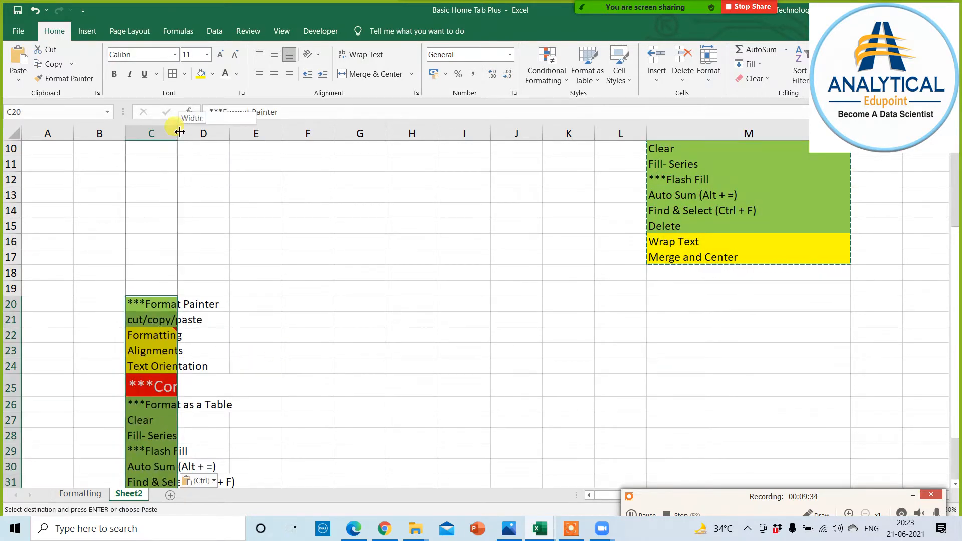
{"action": "double_click", "coordinate": [180, 132]}
Paste the recoloured topic list again starting at C1
{"action": "scroll", "coordinate": [402, 383], "scroll_direction": "up", "scroll_amount": 2}
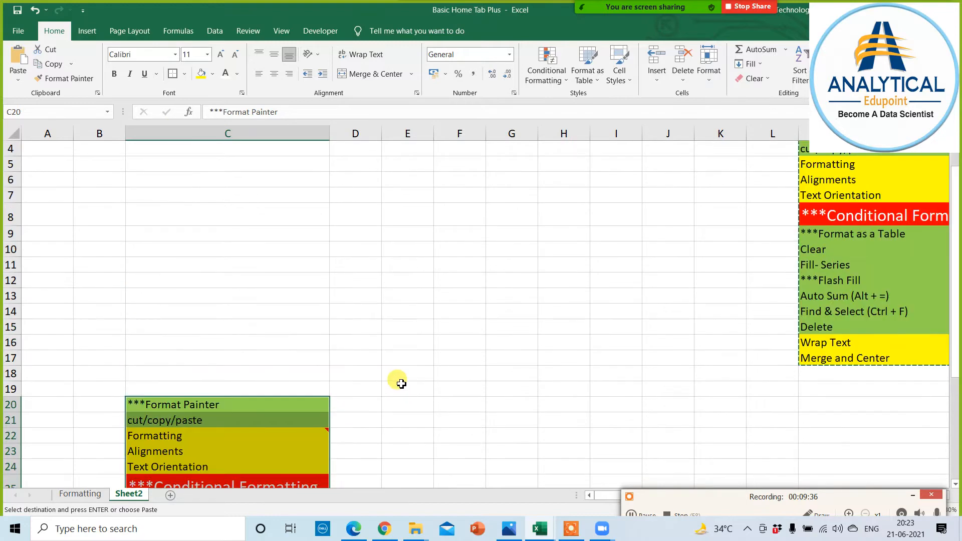
{"action": "scroll", "coordinate": [401, 385], "scroll_direction": "down", "scroll_amount": 4}
{"action": "scroll", "coordinate": [398, 390], "scroll_direction": "up", "scroll_amount": 5}
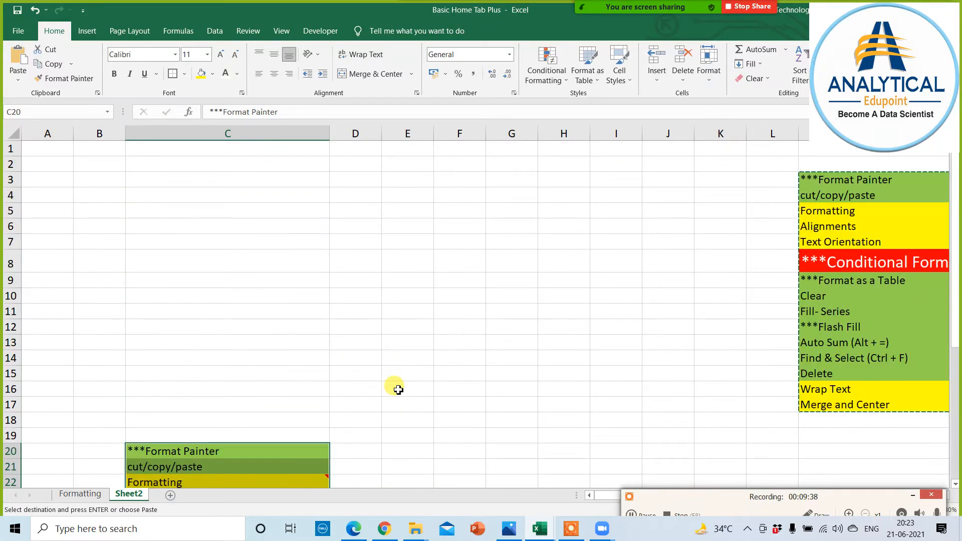
{"action": "scroll", "coordinate": [396, 388], "scroll_direction": "down", "scroll_amount": 6}
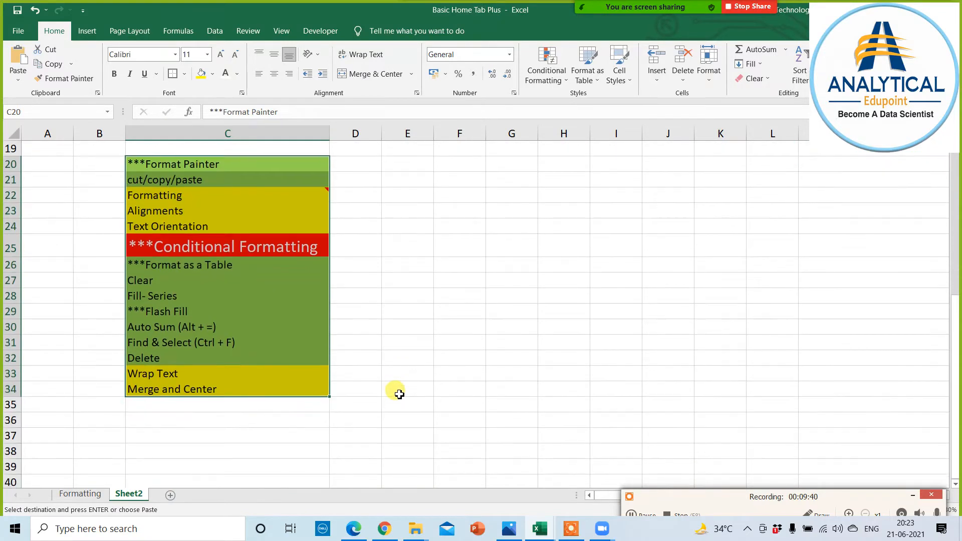
{"action": "scroll", "coordinate": [396, 390], "scroll_direction": "up", "scroll_amount": 6}
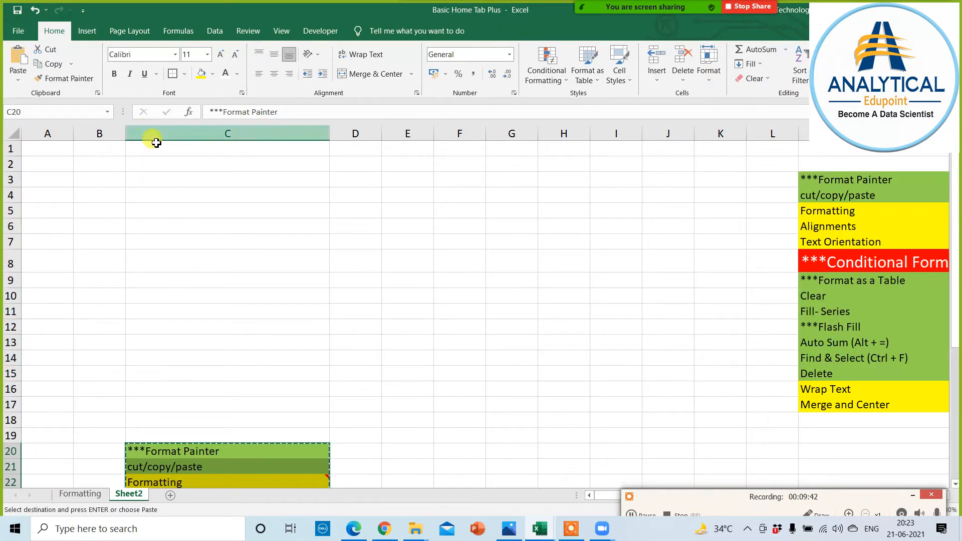
{"action": "left_click", "coordinate": [156, 147]}
{"action": "key", "text": "ctrl+v"}
{"action": "left_click", "coordinate": [400, 268]}
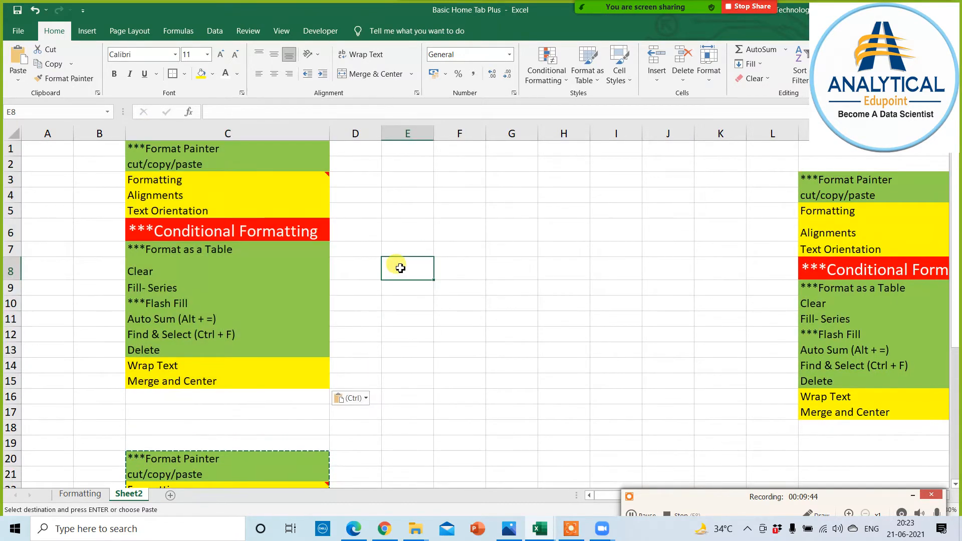
Fill the Format Painter entry in column M yellow
{"action": "left_click", "coordinate": [842, 180]}
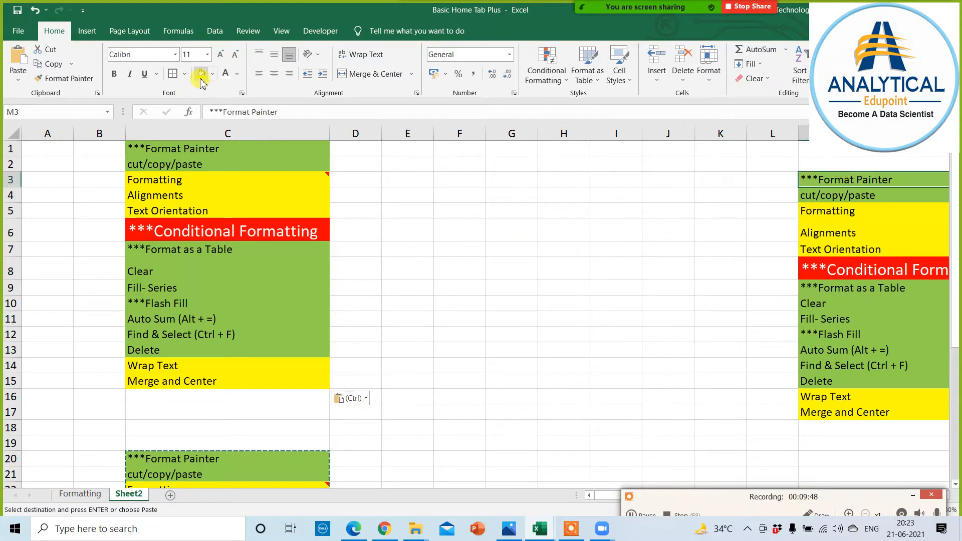
{"action": "scroll", "coordinate": [365, 273], "scroll_direction": "right", "scroll_amount": 2}
{"action": "left_click", "coordinate": [314, 303]}
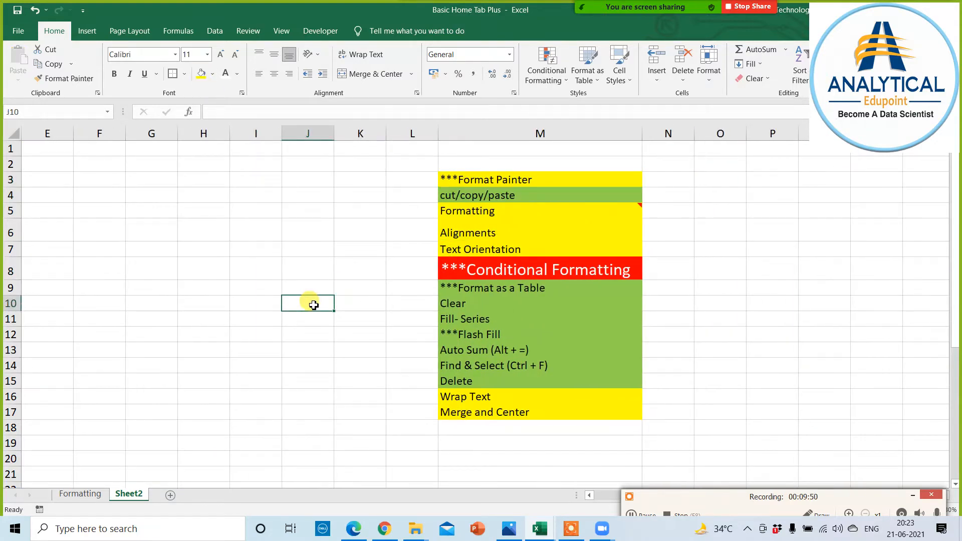
{"action": "key", "text": "Left"}
{"action": "key", "text": "Left"}
{"action": "key", "text": "Left"}
{"action": "key", "text": "Left"}
{"action": "key", "text": "Left"}
{"action": "key", "text": "Left"}
{"action": "key", "text": "Left"}
{"action": "key", "text": "Left"}
{"action": "key", "text": "Left"}
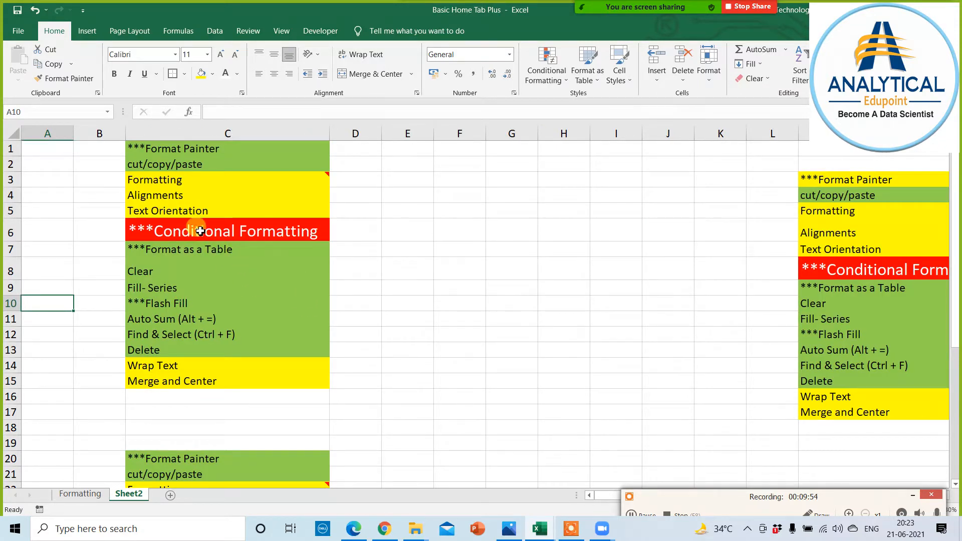
Paint Conditional Formatting's red large style onto Clear through Find & Select in C8:C12
{"action": "left_click", "coordinate": [215, 236]}
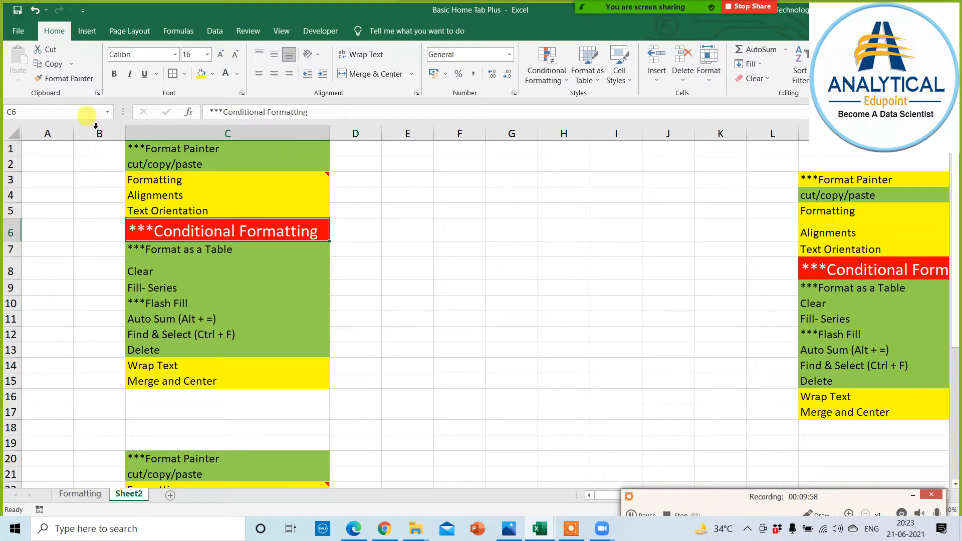
{"action": "left_click", "coordinate": [69, 78]}
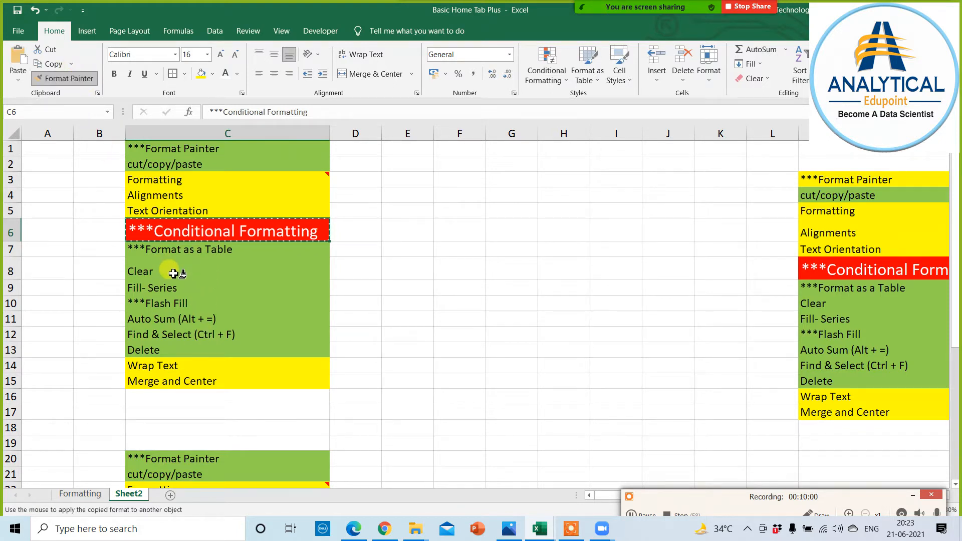
{"action": "mouse_move", "coordinate": [172, 273]}
{"action": "left_mouse_down"}
{"action": "mouse_move", "coordinate": [172, 303]}
{"action": "mouse_move", "coordinate": [193, 334]}
{"action": "left_mouse_up"}
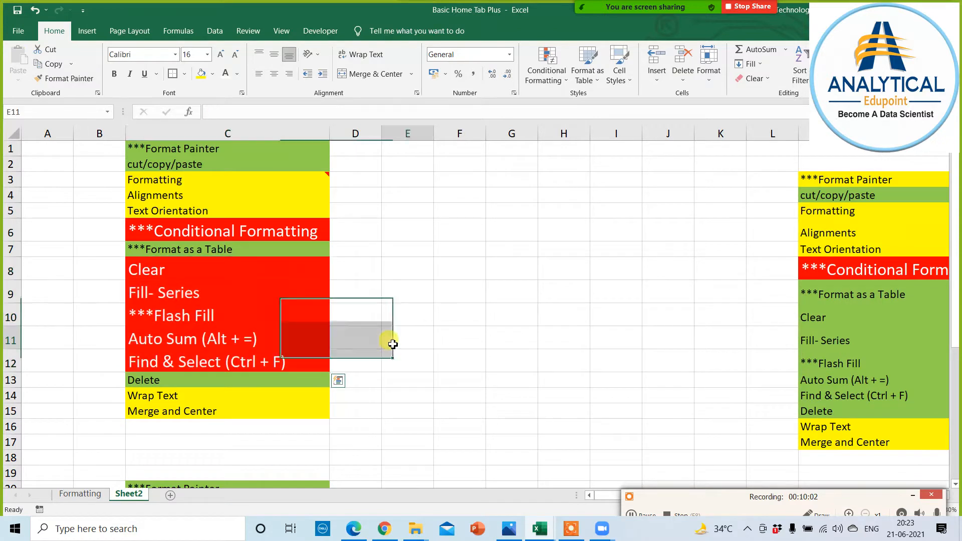
Paint the same red style onto Formatting in C3, Merge and Center, and Formatting in C22
{"action": "left_click", "coordinate": [191, 230]}
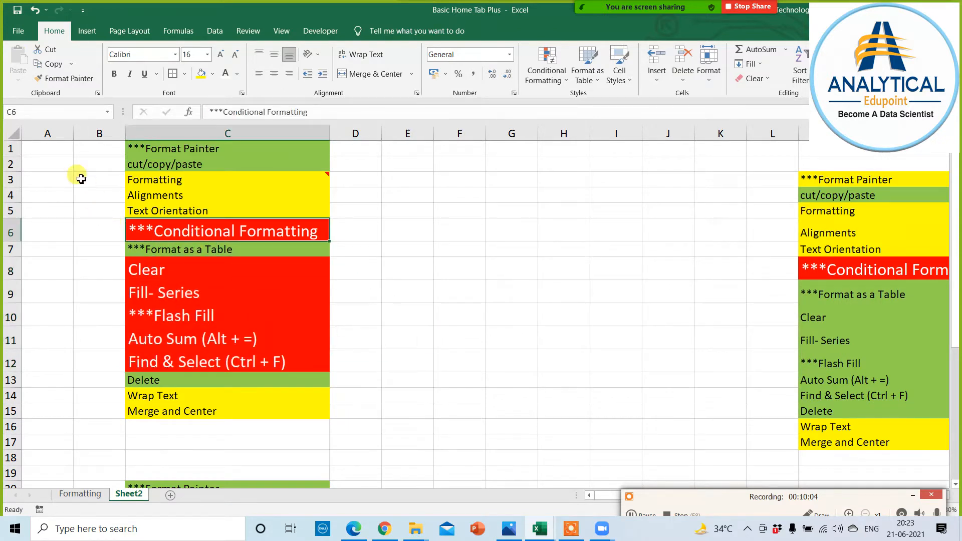
{"action": "left_click", "coordinate": [70, 78]}
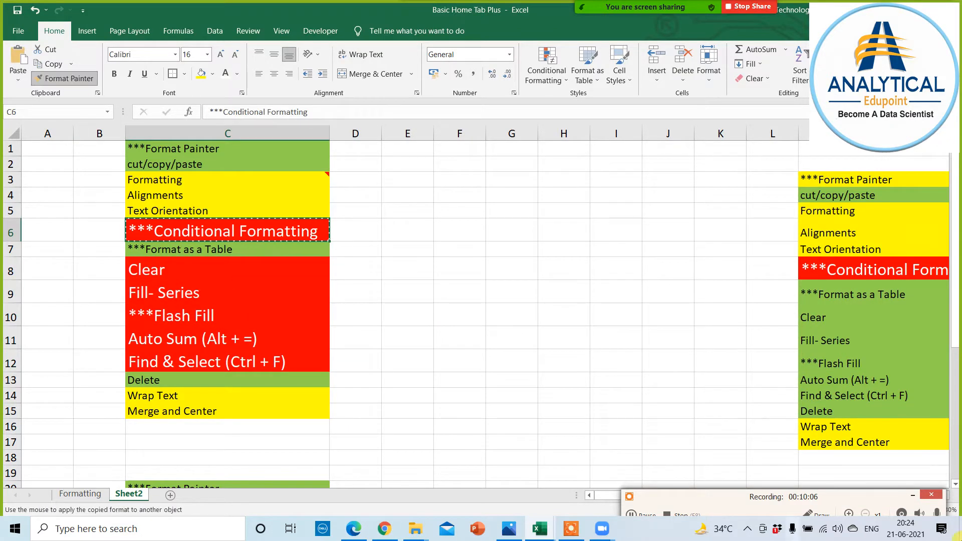
{"action": "left_click", "coordinate": [195, 184]}
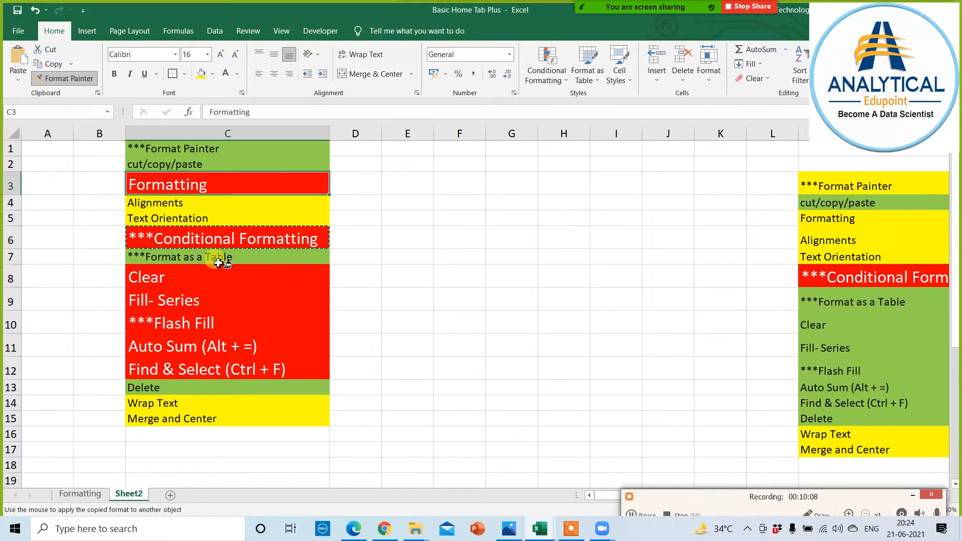
{"action": "left_click", "coordinate": [186, 418]}
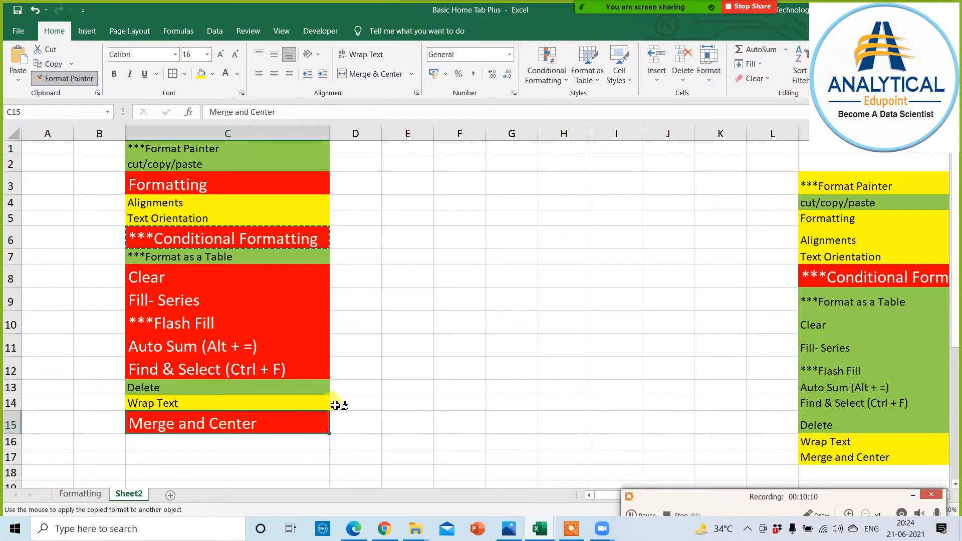
{"action": "scroll", "coordinate": [220, 406], "scroll_direction": "down", "scroll_amount": 3}
{"action": "left_click", "coordinate": [199, 372]}
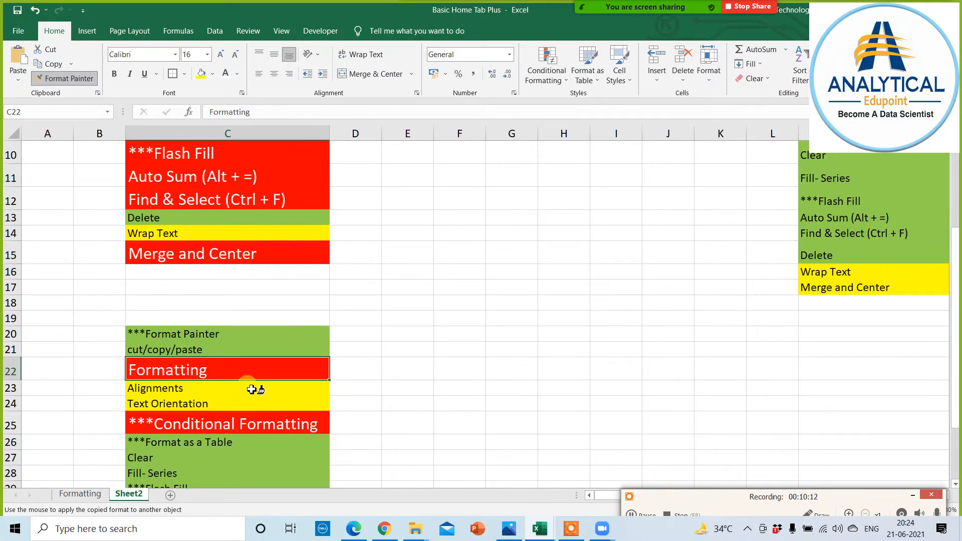
{"action": "scroll", "coordinate": [307, 332], "scroll_direction": "up", "scroll_amount": 3}
{"action": "scroll", "coordinate": [315, 319], "scroll_direction": "down", "scroll_amount": 2}
{"action": "scroll", "coordinate": [316, 318], "scroll_direction": "down", "scroll_amount": 2}
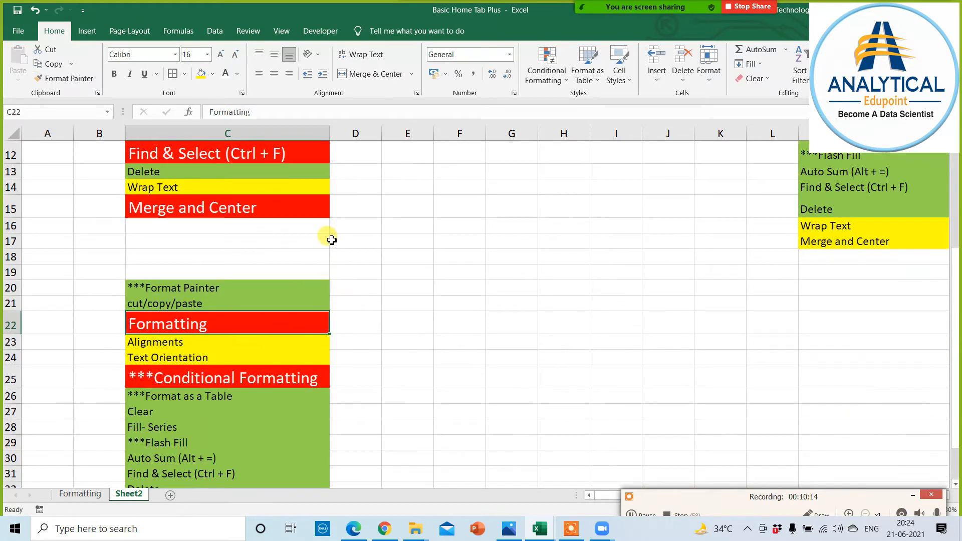
{"action": "scroll", "coordinate": [329, 239], "scroll_direction": "up", "scroll_amount": 4}
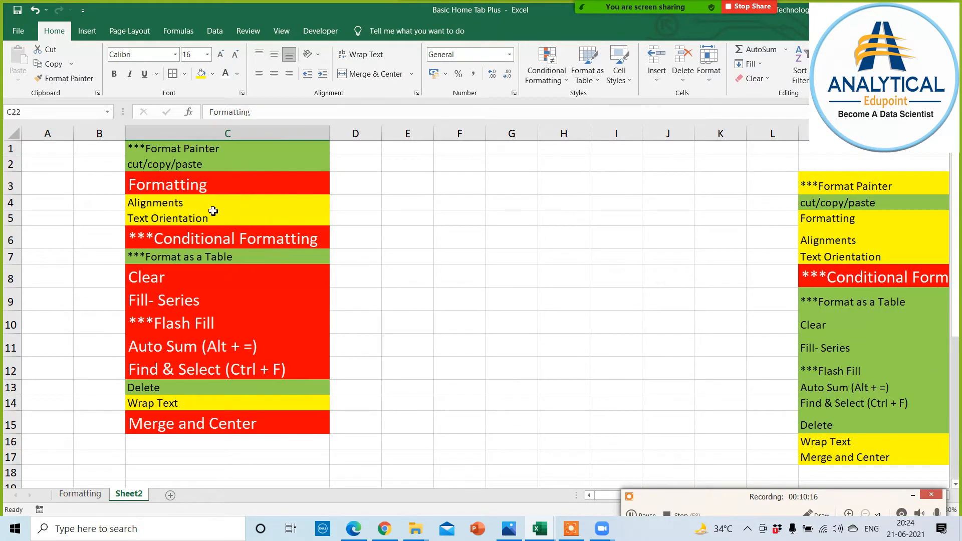
{"action": "left_click", "coordinate": [201, 241]}
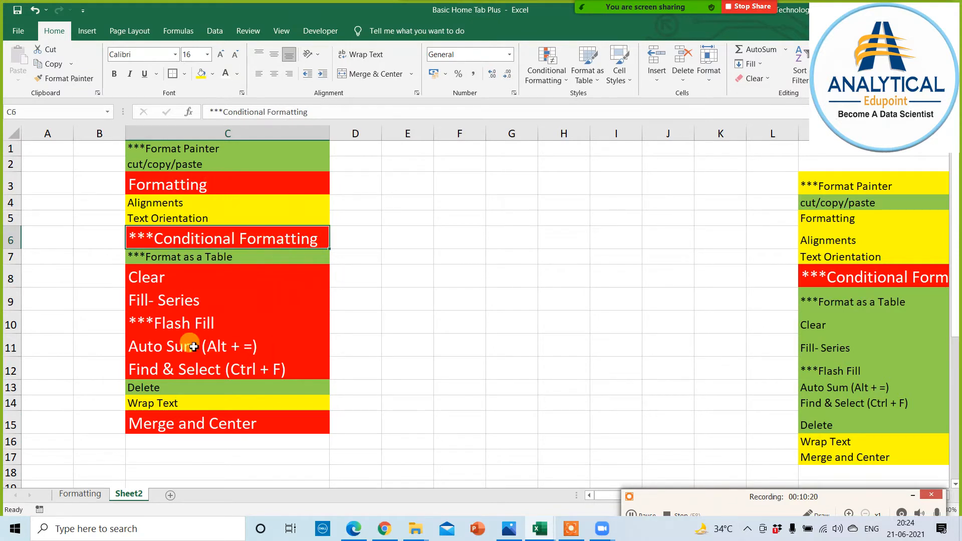
{"action": "left_click", "coordinate": [434, 276]}
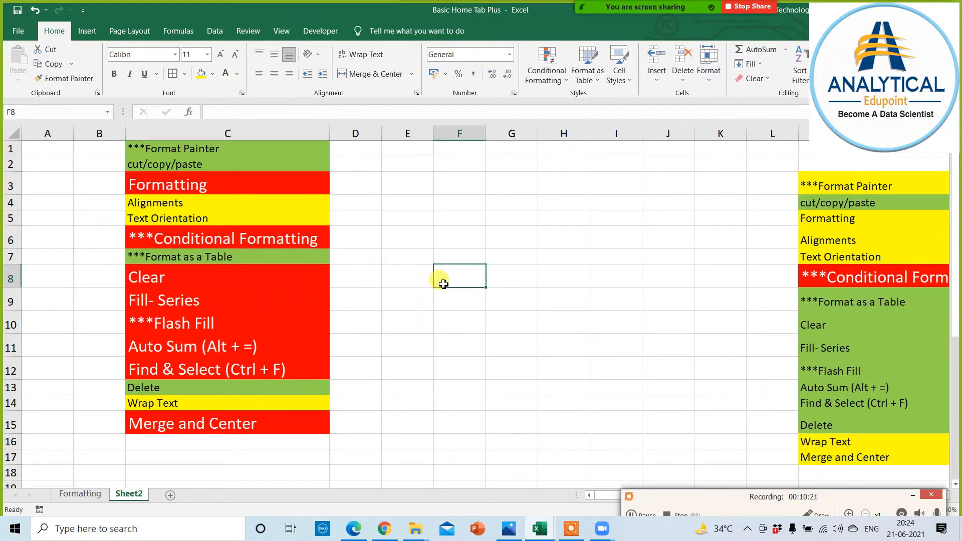
Enter the headings 'date' in F3 and 'number' in H3
{"action": "left_click", "coordinate": [450, 189]}
{"action": "type", "text": "dat"}
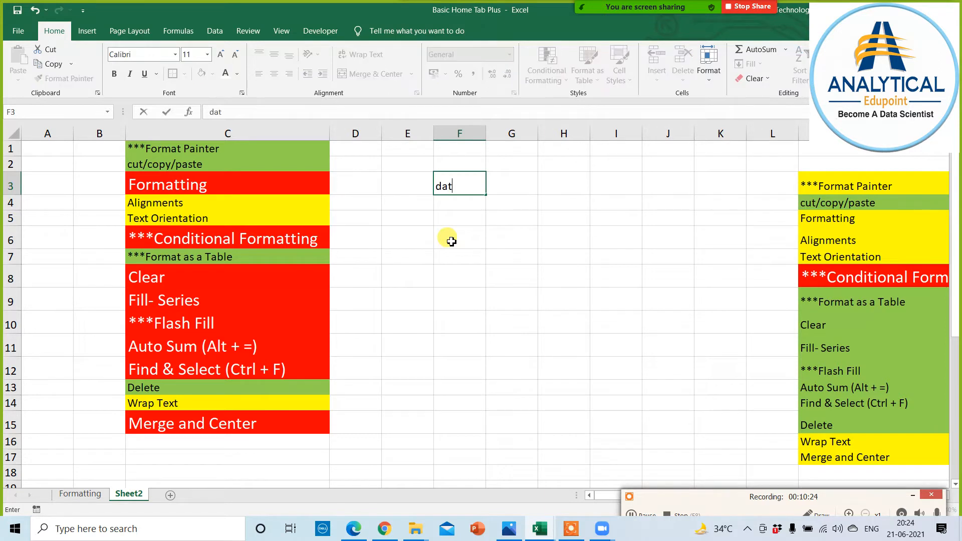
{"action": "key", "text": "Tab"}
{"action": "key", "text": "Tab"}
{"action": "type", "text": "na"}
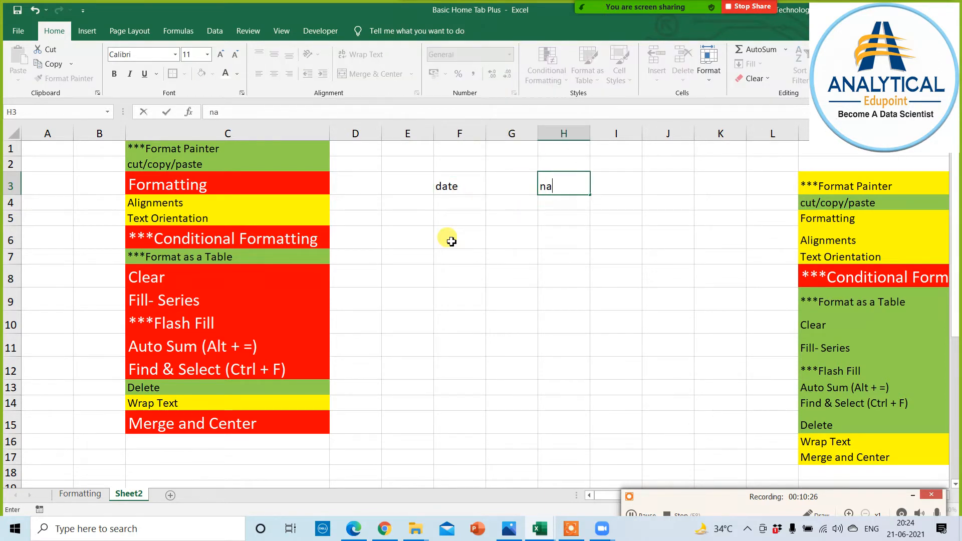
{"action": "type", "text": "me"}
{"action": "key", "text": "Return"}
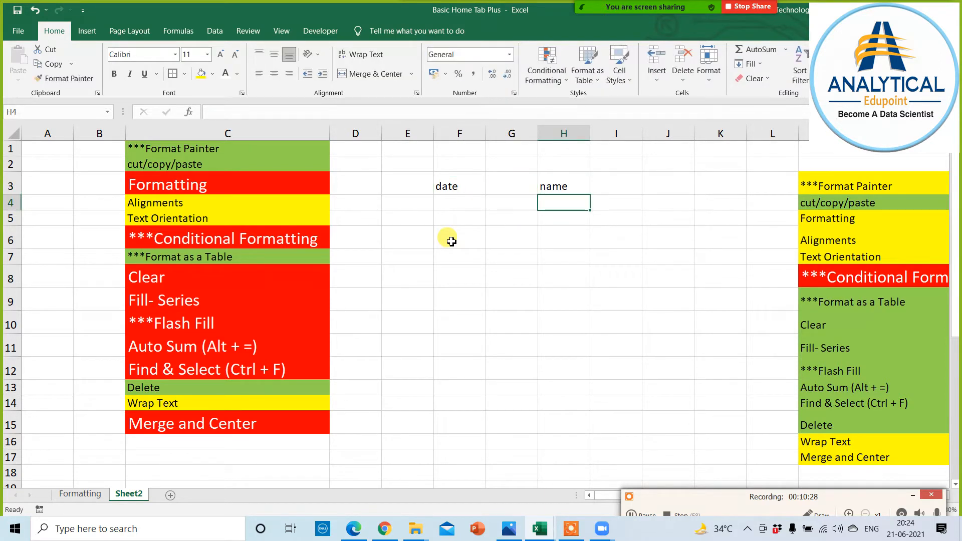
{"action": "key", "text": "Up"}
{"action": "type", "text": "num"}
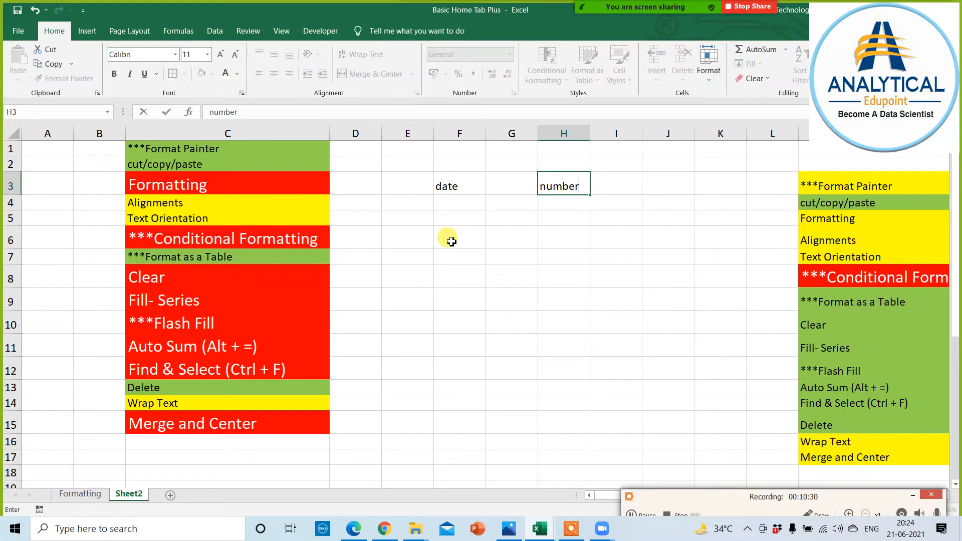
{"action": "key", "text": "Return"}
Enter 3453, 345, 345, 345 and 34535 down H4:H8
{"action": "type", "text": "3453"}
{"action": "key", "text": "Return"}
{"action": "type", "text": "345 345"}
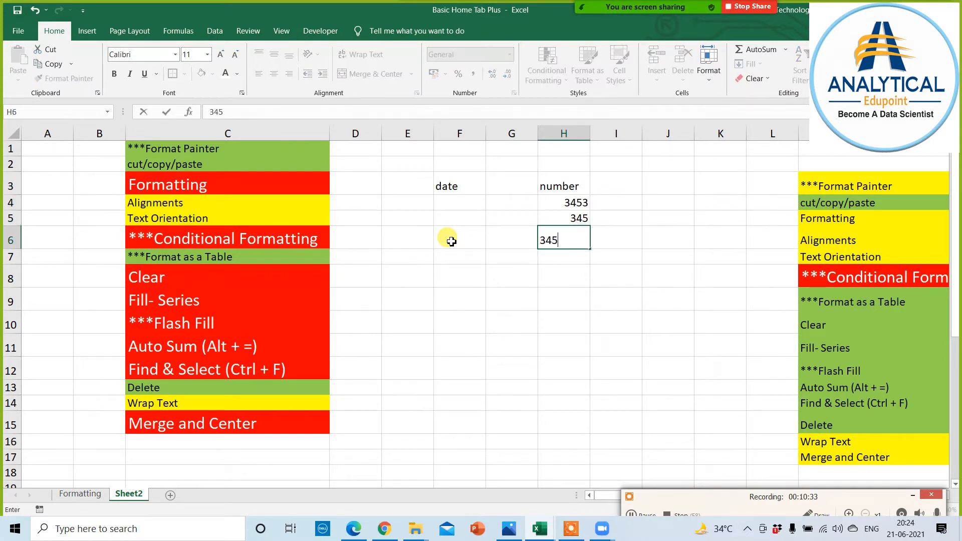
{"action": "key", "text": "Return"}
{"action": "type", "text": "345 34535"}
{"action": "key", "text": "Return"}
Enter the dates 01-Jan-21, 15-Jan-00 and 25-Jan-94 in F4:F6
{"action": "key", "text": "Left"}
{"action": "key", "text": "Left"}
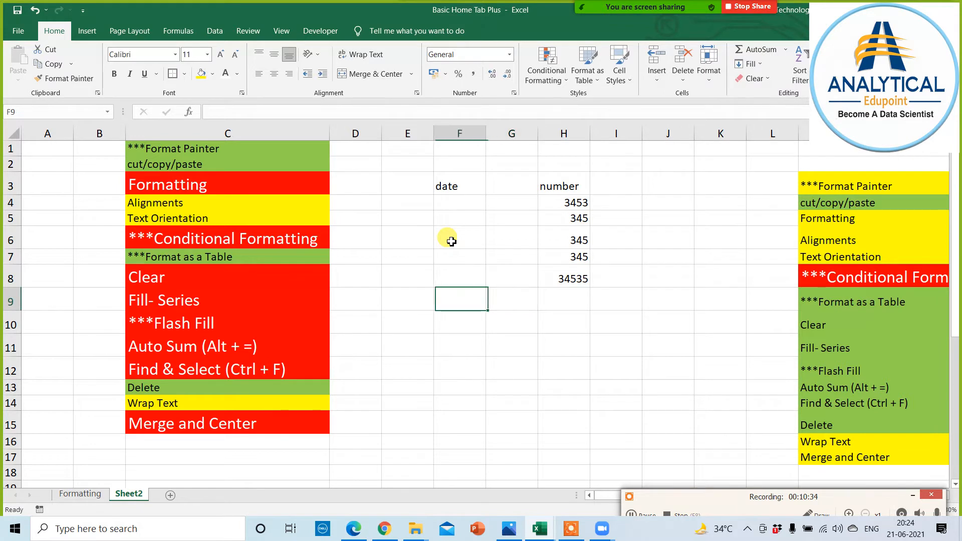
{"action": "key", "text": "Up"}
{"action": "key", "text": "Up"}
{"action": "key", "text": "Up"}
{"action": "key", "text": "Up"}
{"action": "key", "text": "Up"}
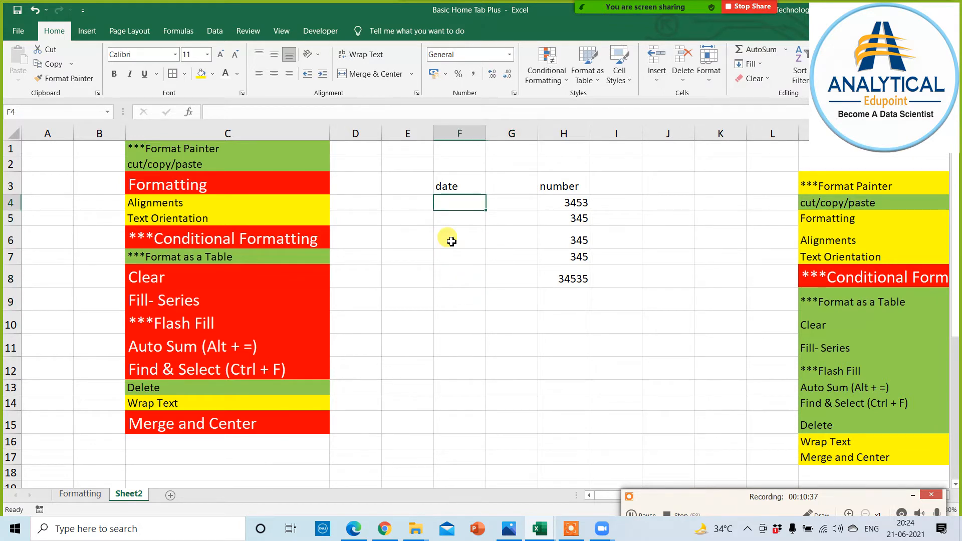
{"action": "type", "text": "1"}
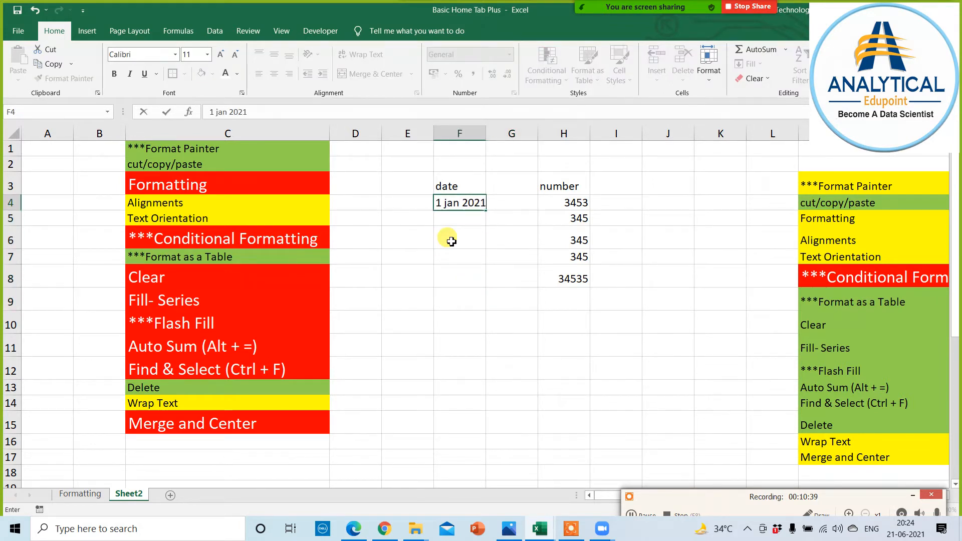
{"action": "type", "text": " jan 2021"}
{"action": "key", "text": "Return"}
{"action": "type", "text": "15 jan 1900"}
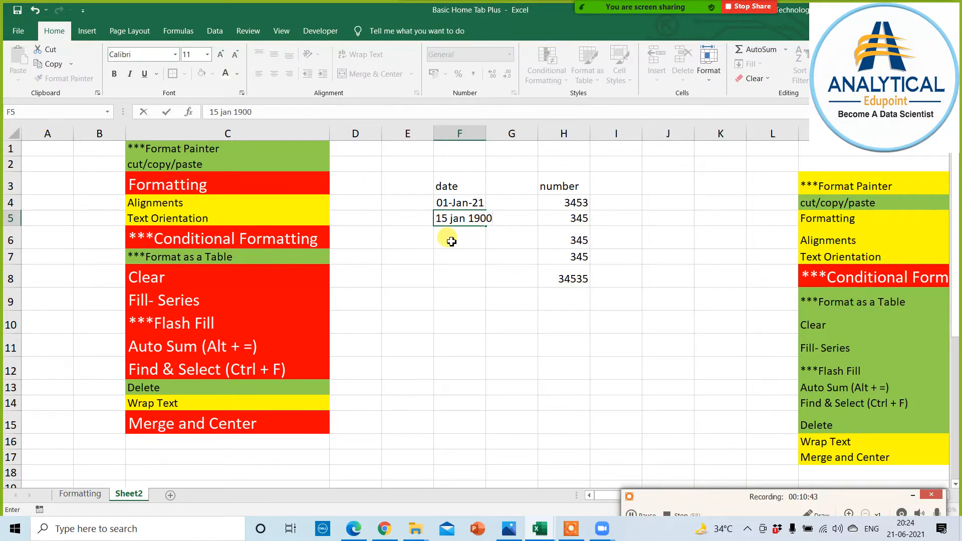
{"action": "key", "text": "Return"}
{"action": "type", "text": "25 jan 2594"}
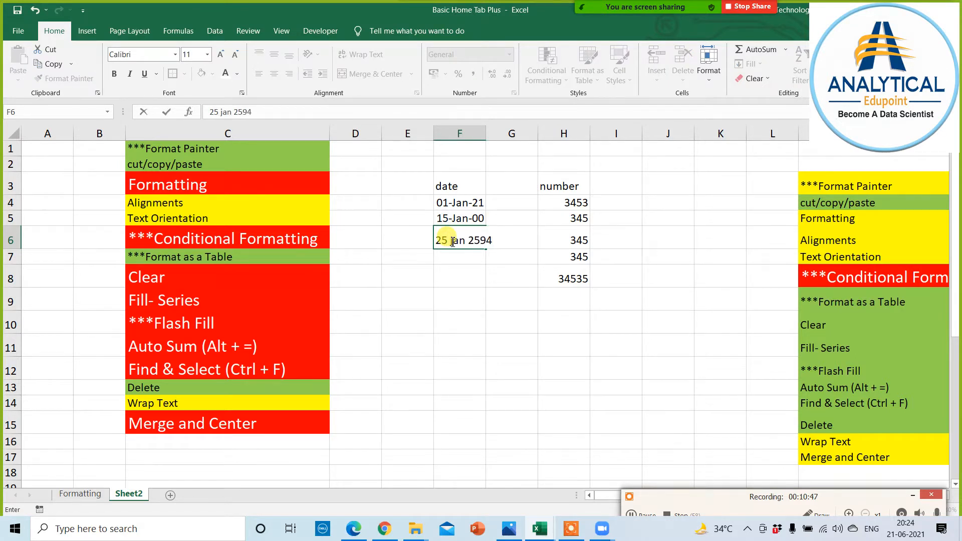
{"action": "key", "text": "Return"}
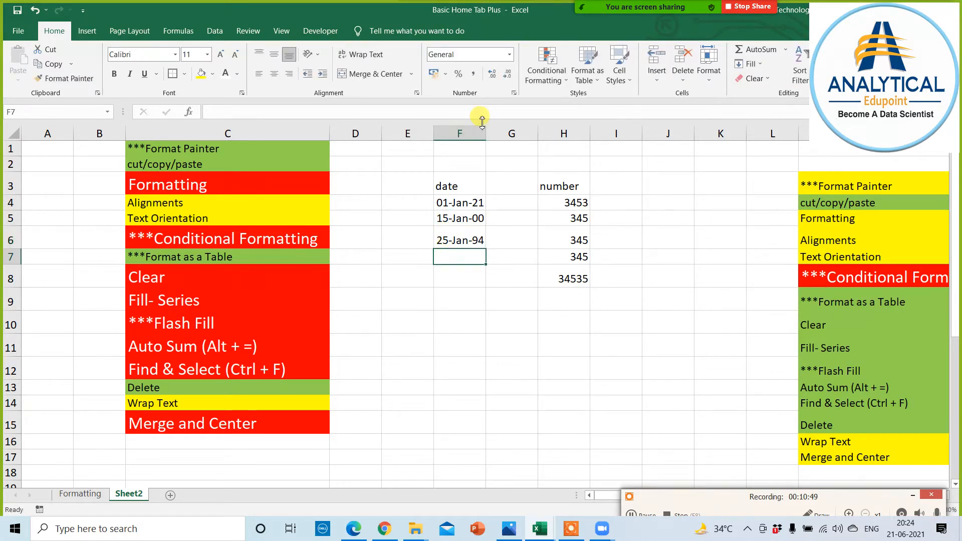
Paint H4's number format onto F6 and F4's date format onto H5:H8, widening columns F and H
{"action": "left_click_drag", "start_coordinate": [486, 131], "coordinate": [505, 131]}
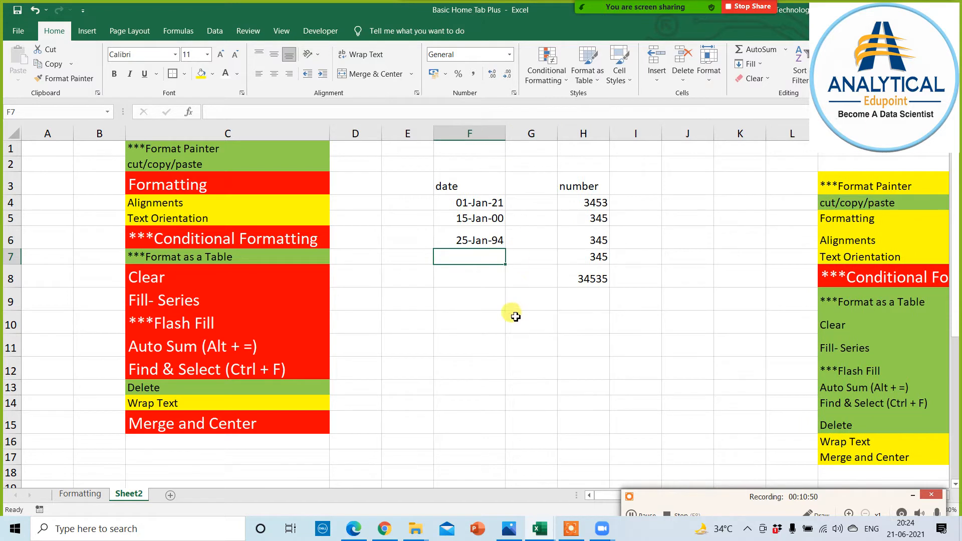
{"action": "left_click", "coordinate": [599, 209]}
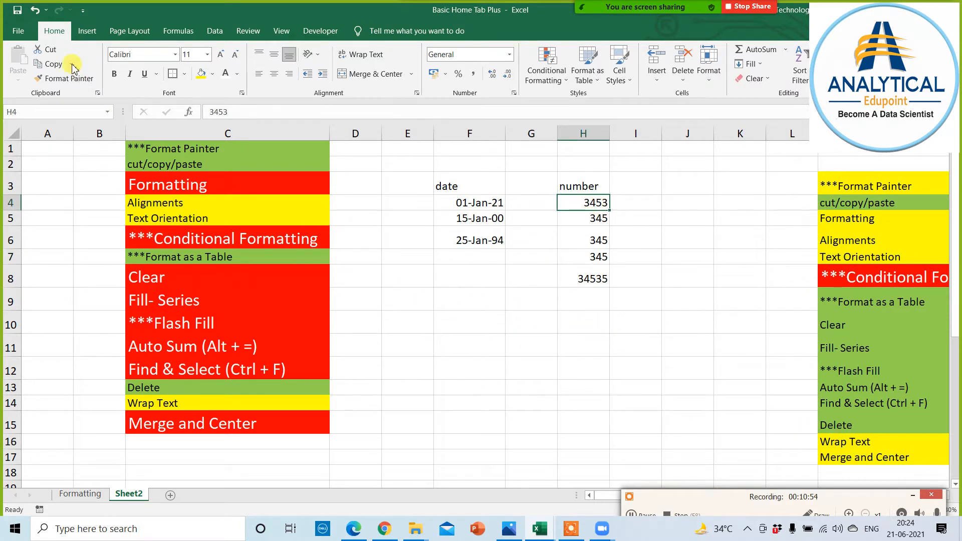
{"action": "left_click", "coordinate": [70, 79]}
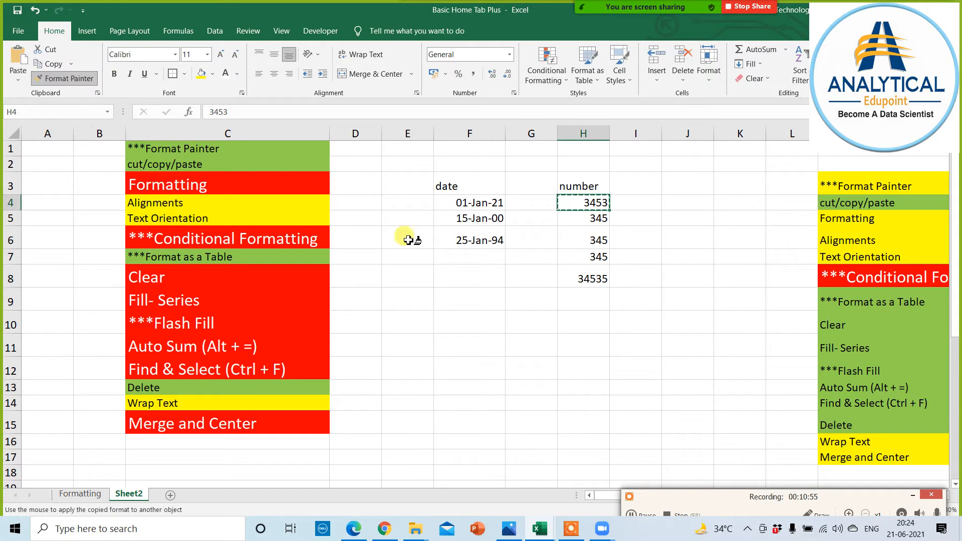
{"action": "left_click", "coordinate": [470, 242]}
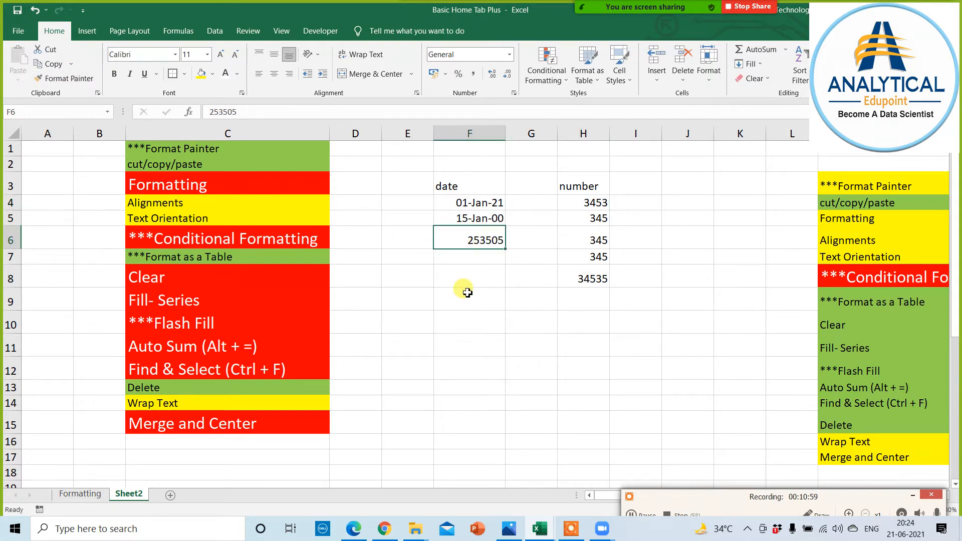
{"action": "left_click", "coordinate": [450, 206]}
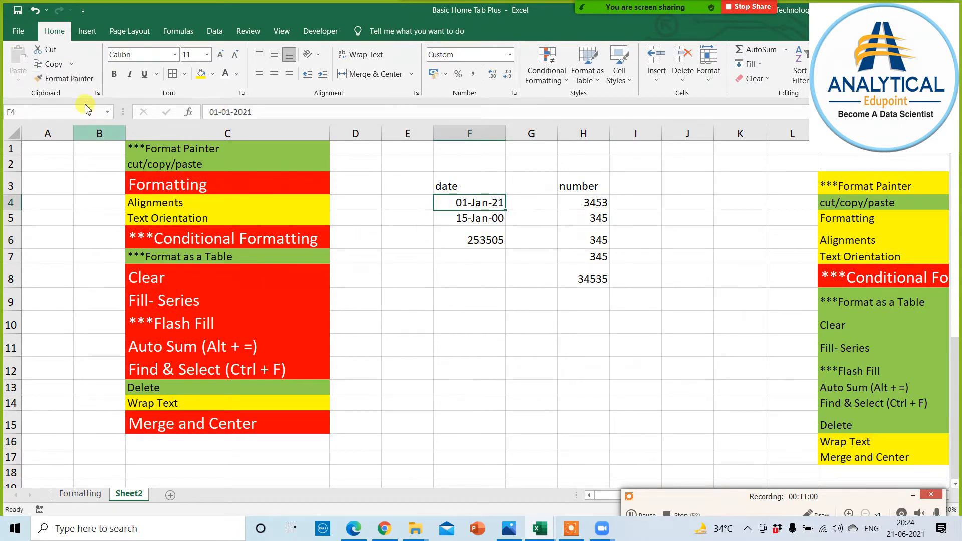
{"action": "left_click", "coordinate": [70, 78]}
{"action": "mouse_move", "coordinate": [584, 219]}
{"action": "left_mouse_down"}
{"action": "mouse_move", "coordinate": [569, 269]}
{"action": "mouse_move", "coordinate": [581, 281]}
{"action": "left_mouse_up"}
{"action": "left_click_drag", "start_coordinate": [609, 134], "coordinate": [612, 133]}
Restore H6:H8 to numbers from H4 and repaint F6 as a date from H5
{"action": "left_click", "coordinate": [596, 202]}
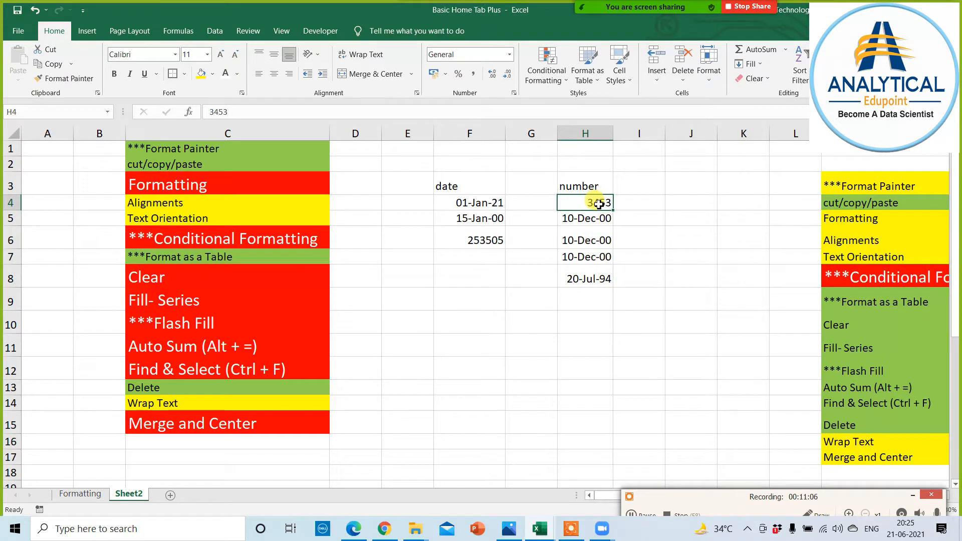
{"action": "left_click", "coordinate": [64, 79]}
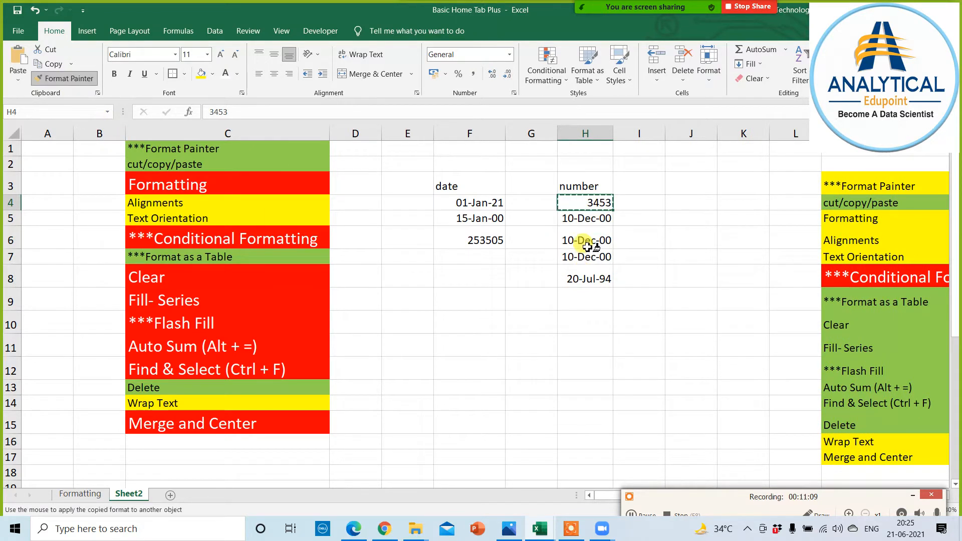
{"action": "left_click_drag", "start_coordinate": [581, 242], "coordinate": [577, 278]}
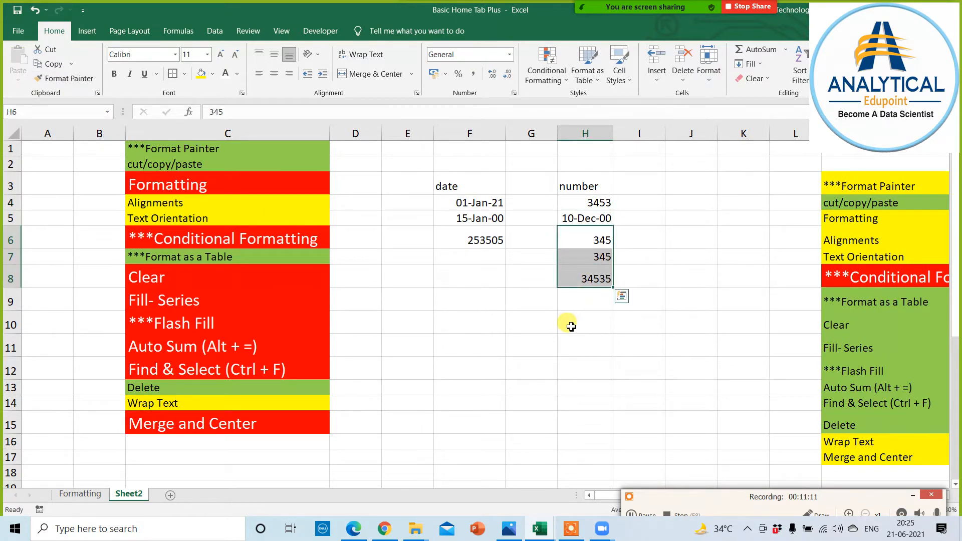
{"action": "left_click", "coordinate": [571, 326]}
{"action": "left_click", "coordinate": [579, 217]}
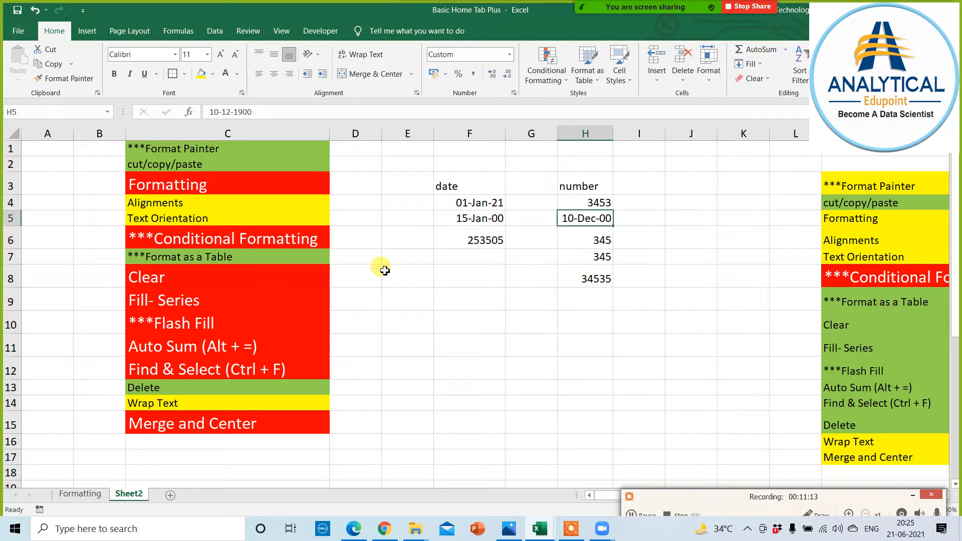
{"action": "left_click", "coordinate": [75, 78]}
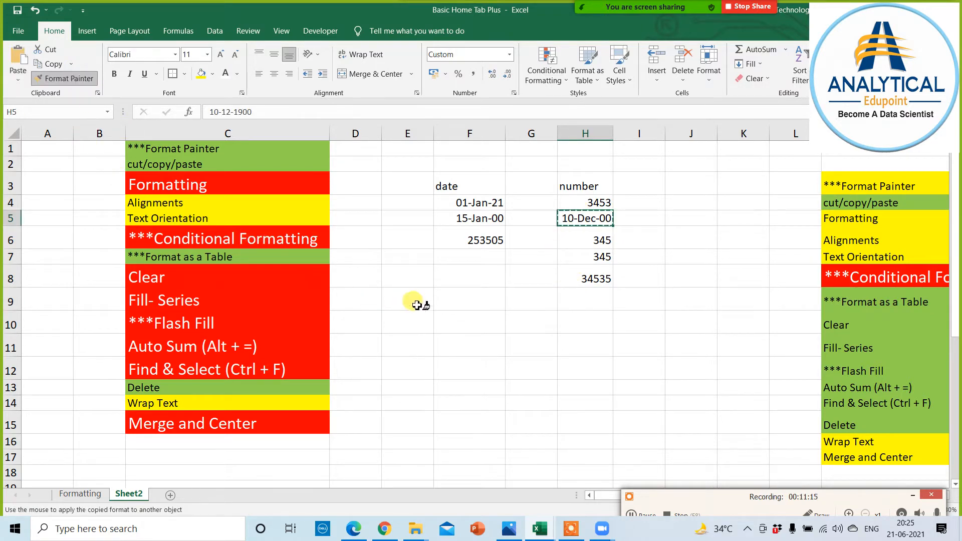
{"action": "left_click", "coordinate": [469, 240]}
{"action": "left_click", "coordinate": [454, 323]}
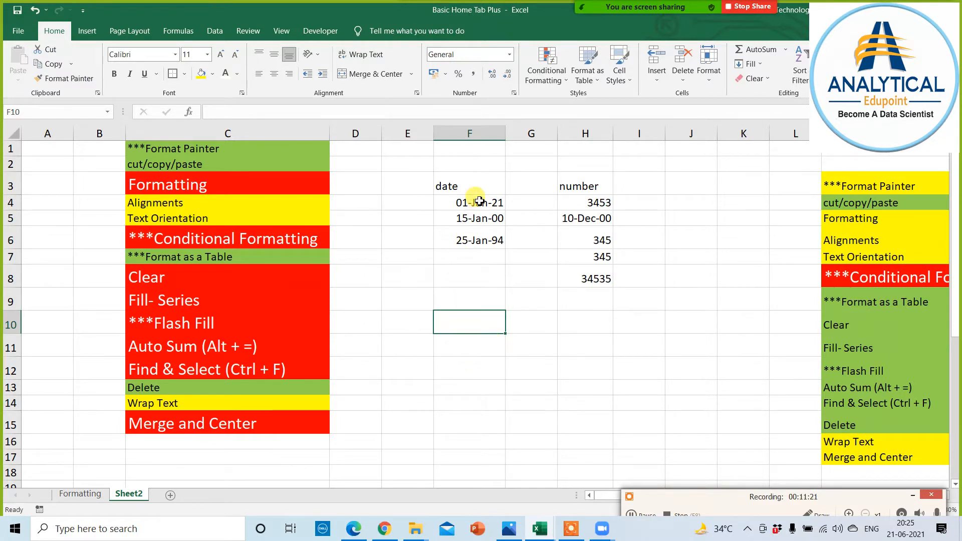
Format F4:F6 as Short Date, e.g. 01-01-2021
{"action": "left_click_drag", "start_coordinate": [476, 200], "coordinate": [482, 241]}
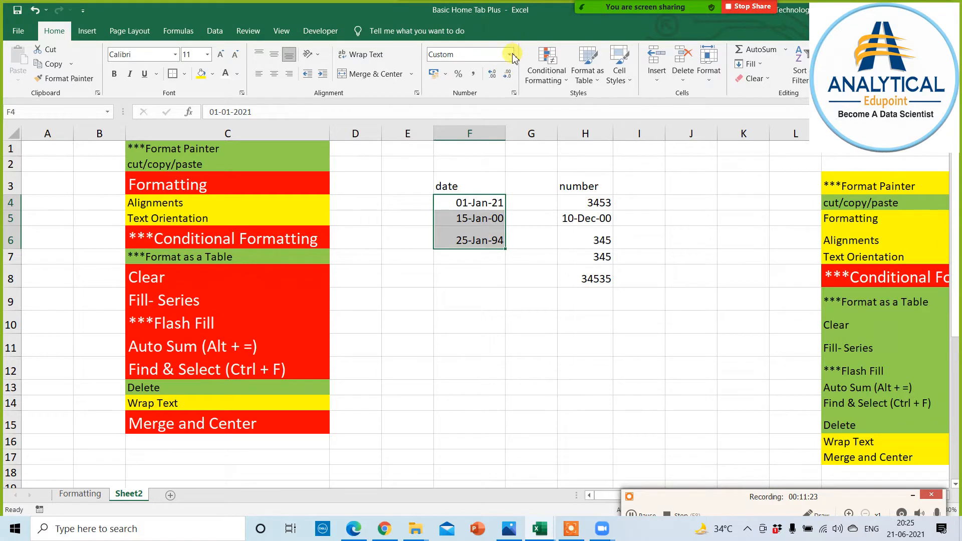
{"action": "left_click", "coordinate": [511, 55]}
{"action": "left_click", "coordinate": [477, 188]}
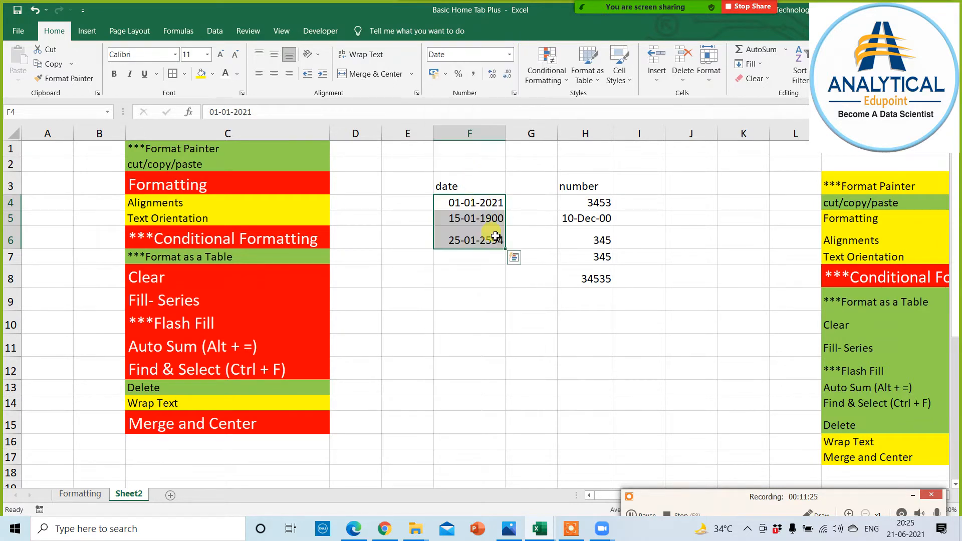
{"action": "left_click", "coordinate": [522, 307]}
Format H4:H8 as Long Date, e.g. 14 June 1909
{"action": "left_click_drag", "start_coordinate": [594, 197], "coordinate": [588, 272]}
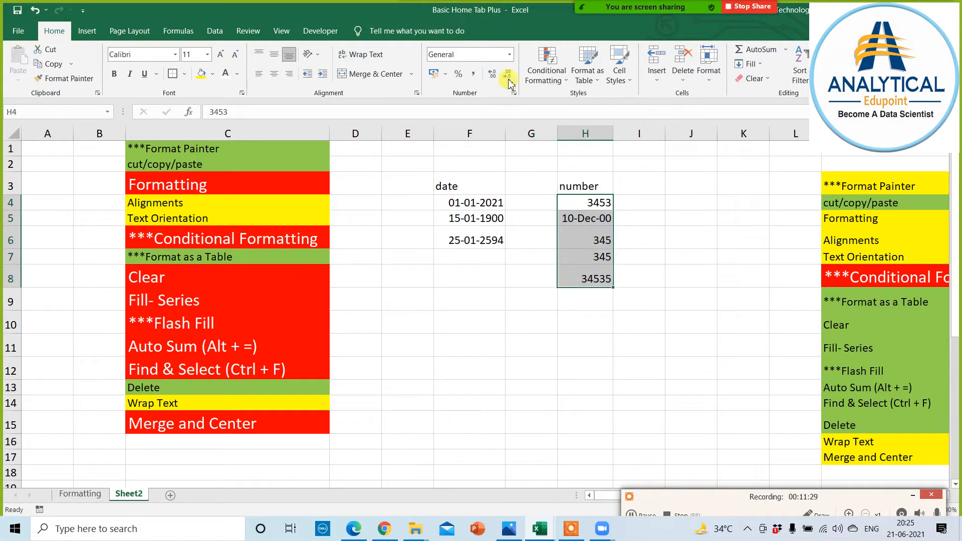
{"action": "left_click", "coordinate": [509, 54]}
{"action": "left_click", "coordinate": [483, 215]}
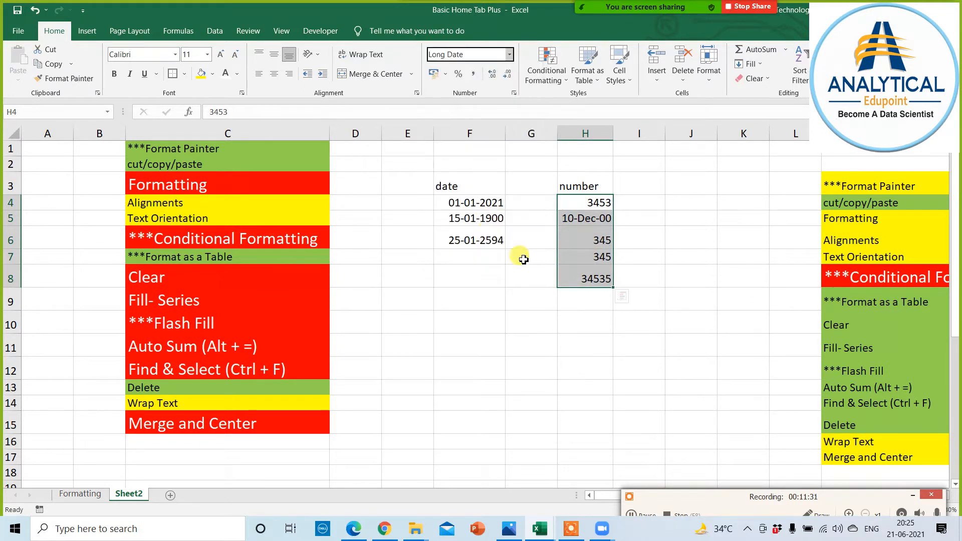
{"action": "left_click", "coordinate": [523, 338]}
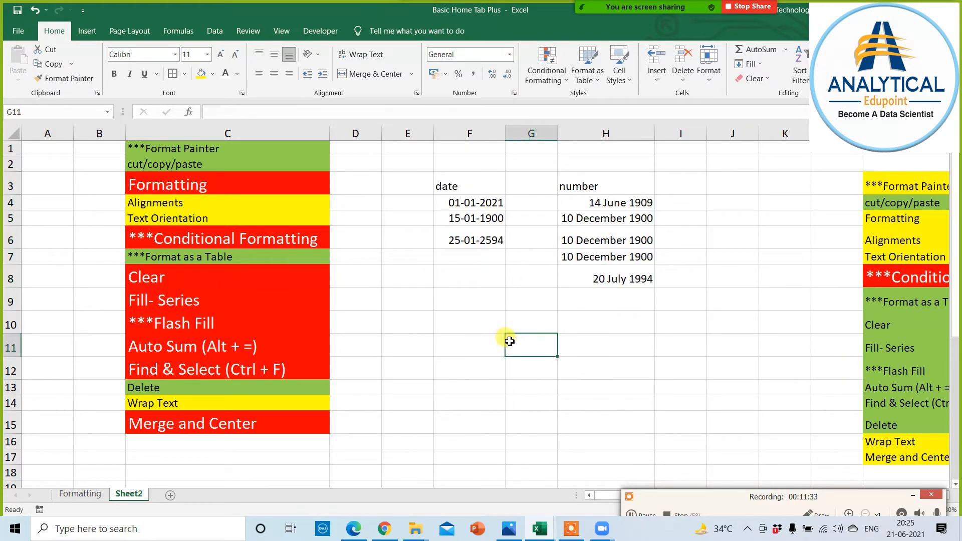
{"action": "left_click_drag", "start_coordinate": [458, 203], "coordinate": [457, 256]}
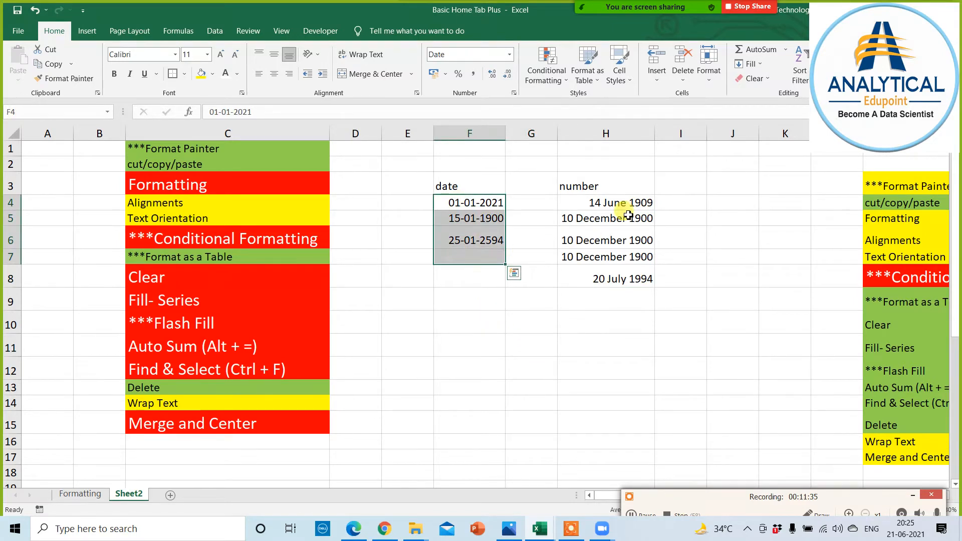
{"action": "left_click_drag", "start_coordinate": [632, 201], "coordinate": [601, 261]}
{"action": "left_click", "coordinate": [470, 328]}
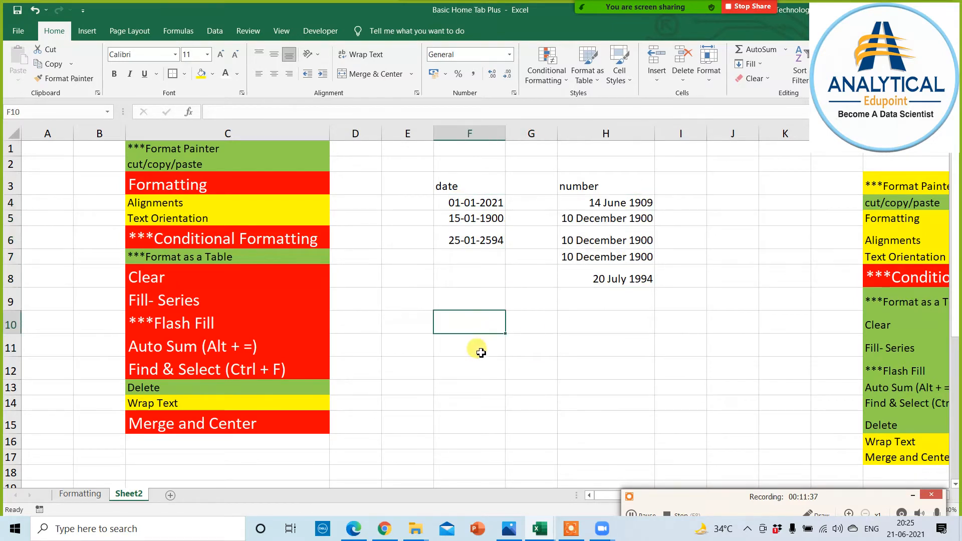
Enter 01-Jan-20 in F10 and paint its dd-Mmm-yy format onto H4:H8
{"action": "type", "text": "1 jan 2020"}
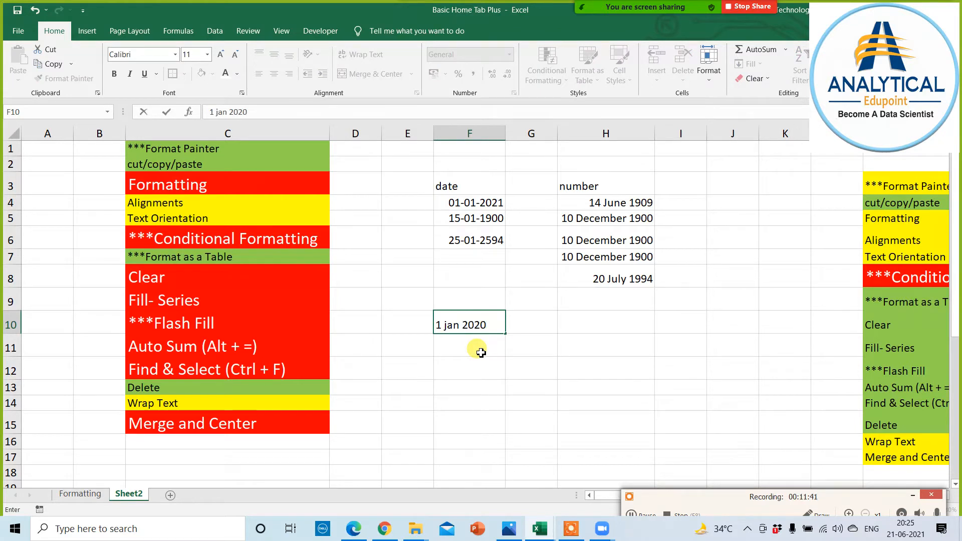
{"action": "key", "text": "Return"}
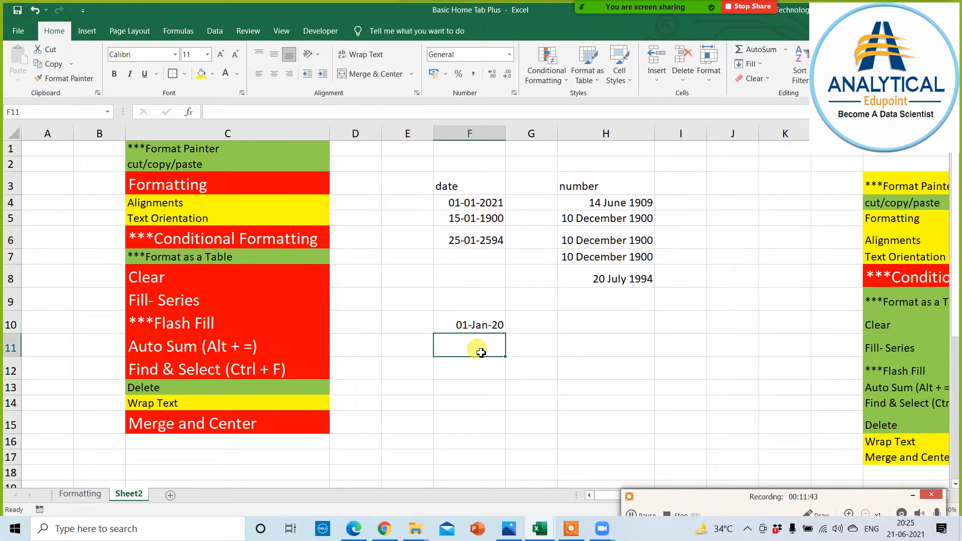
{"action": "left_click_drag", "start_coordinate": [473, 208], "coordinate": [469, 244]}
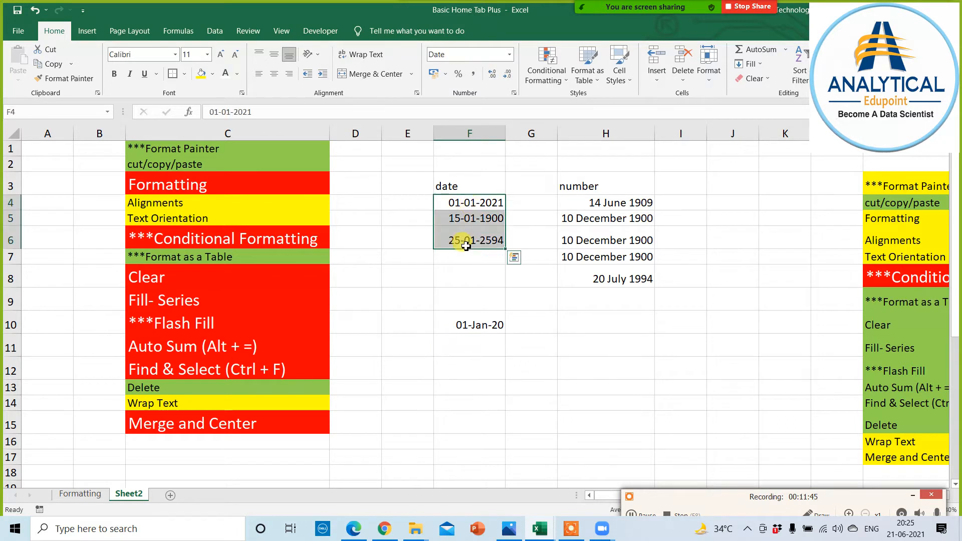
{"action": "left_click", "coordinate": [613, 201]}
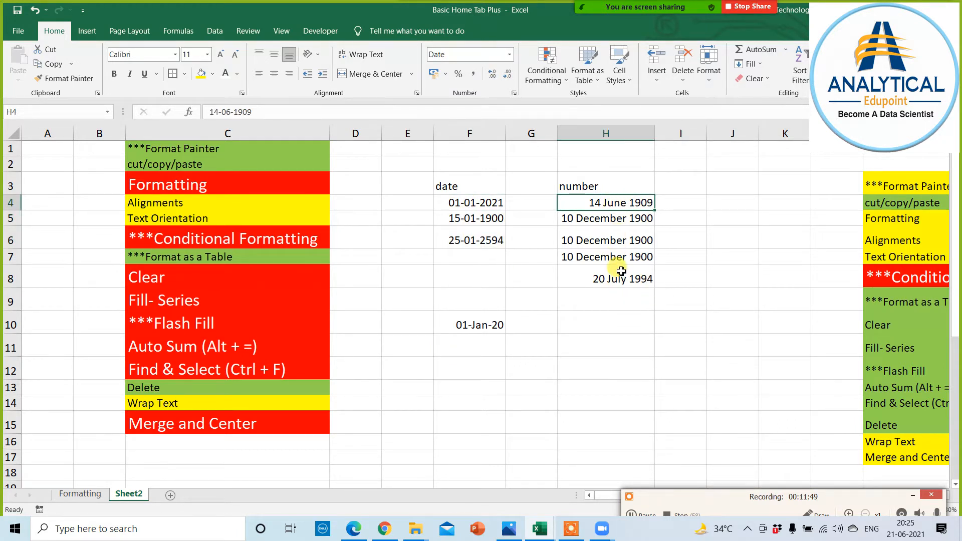
{"action": "left_click", "coordinate": [466, 323]}
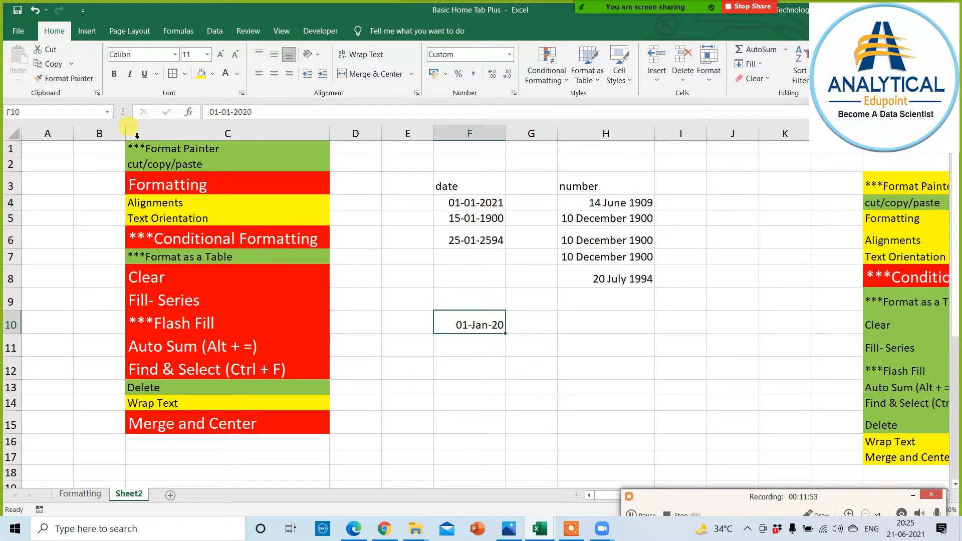
{"action": "left_click", "coordinate": [65, 78]}
{"action": "left_click_drag", "start_coordinate": [588, 200], "coordinate": [599, 276]}
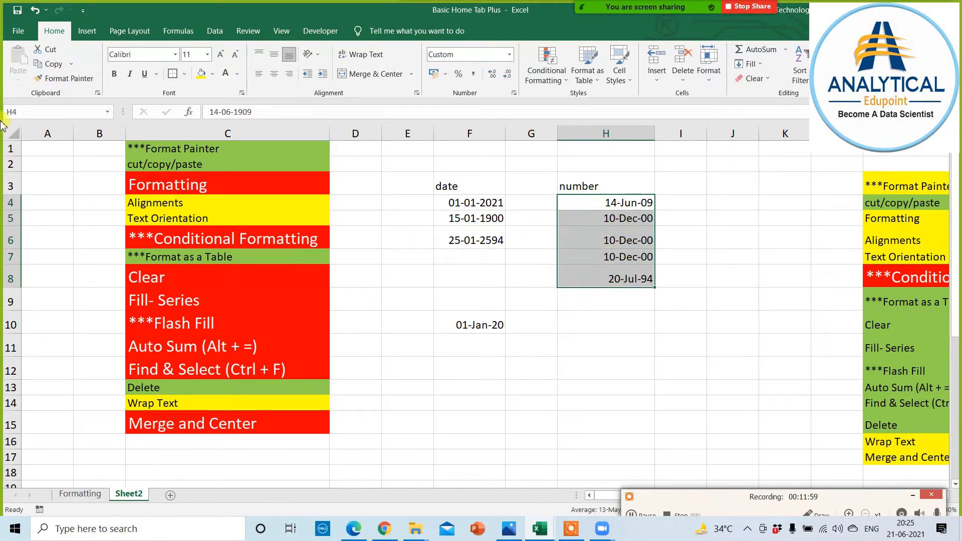
Paint F10's dd-Mmm-yy date format onto F4:F5 as well
{"action": "left_click", "coordinate": [492, 334]}
{"action": "left_click", "coordinate": [436, 315]}
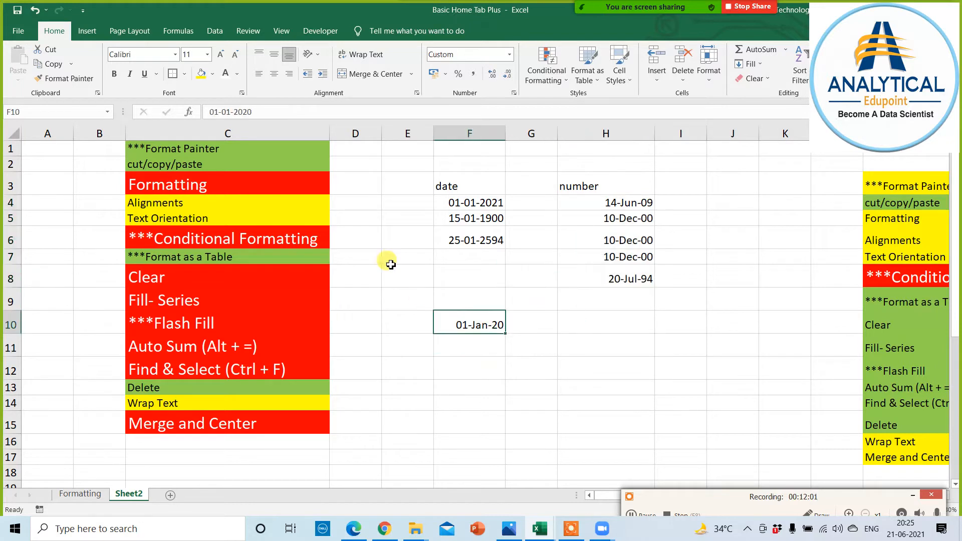
{"action": "left_click", "coordinate": [65, 78]}
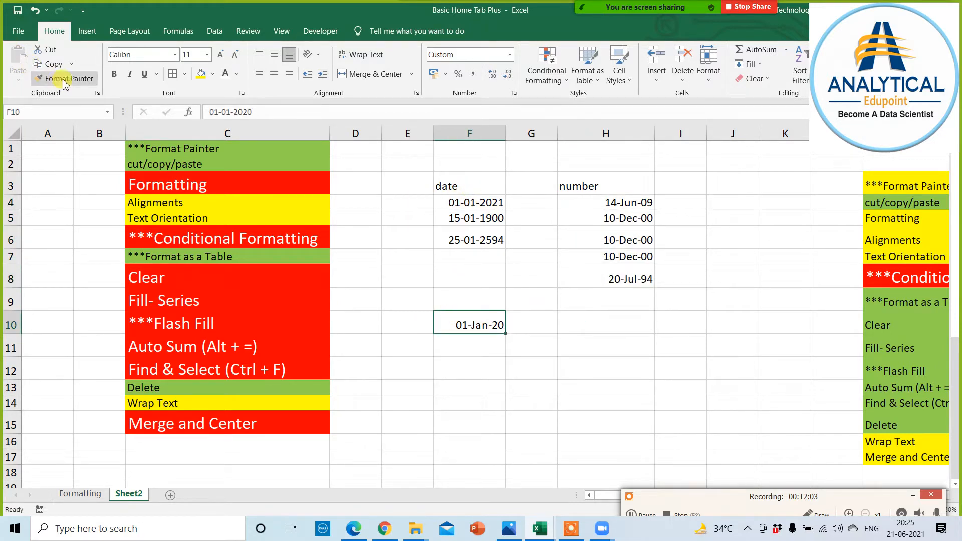
{"action": "left_click_drag", "start_coordinate": [485, 204], "coordinate": [493, 220]}
{"action": "left_click", "coordinate": [515, 296]}
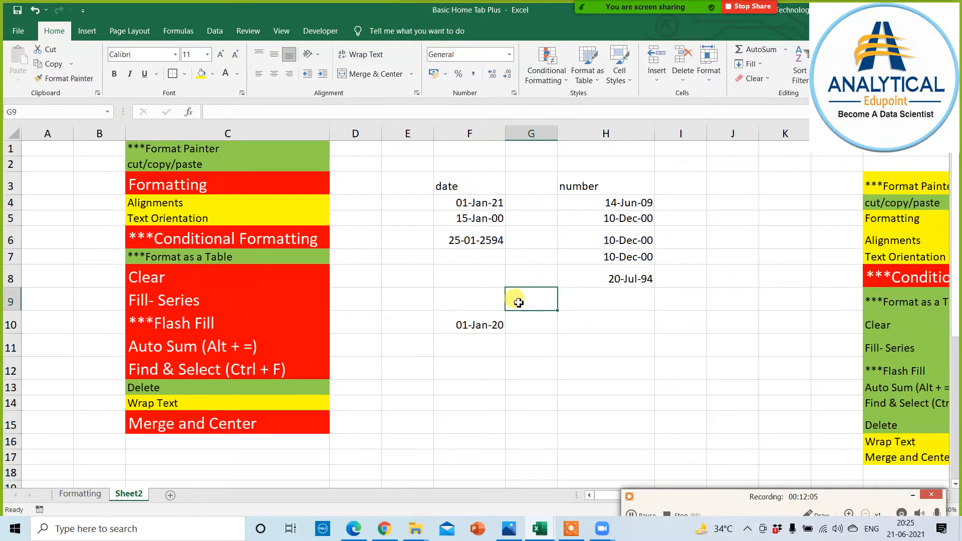
{"action": "left_click", "coordinate": [582, 369]}
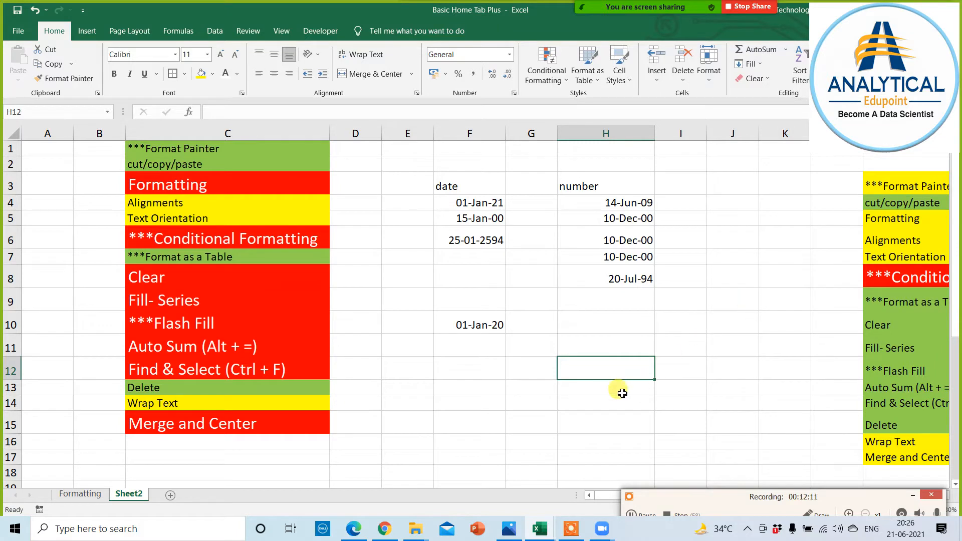
Fill the cut/copy/paste cell M4 yellow instead of green, then return left to column A
{"action": "left_click", "coordinate": [914, 493]}
{"action": "left_click", "coordinate": [945, 495]}
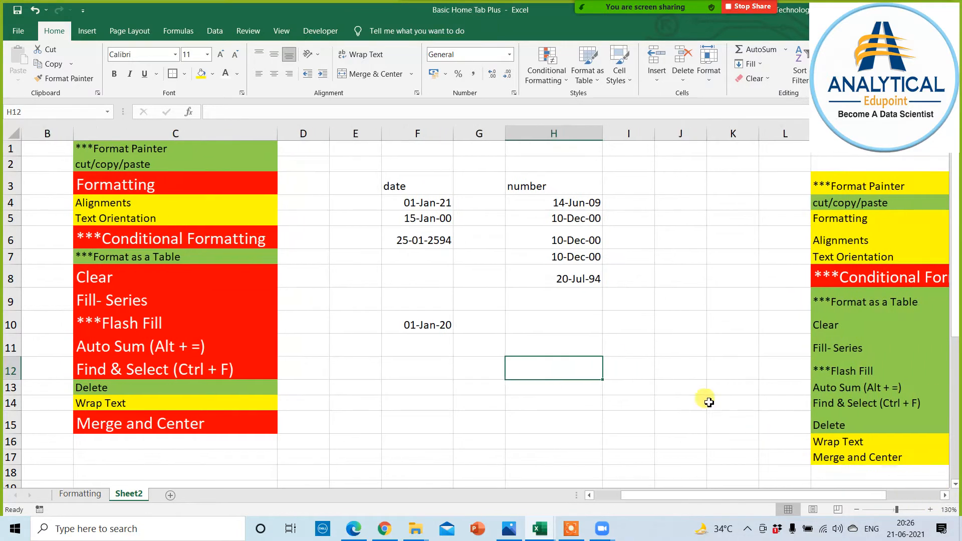
{"action": "left_click", "coordinate": [944, 495]}
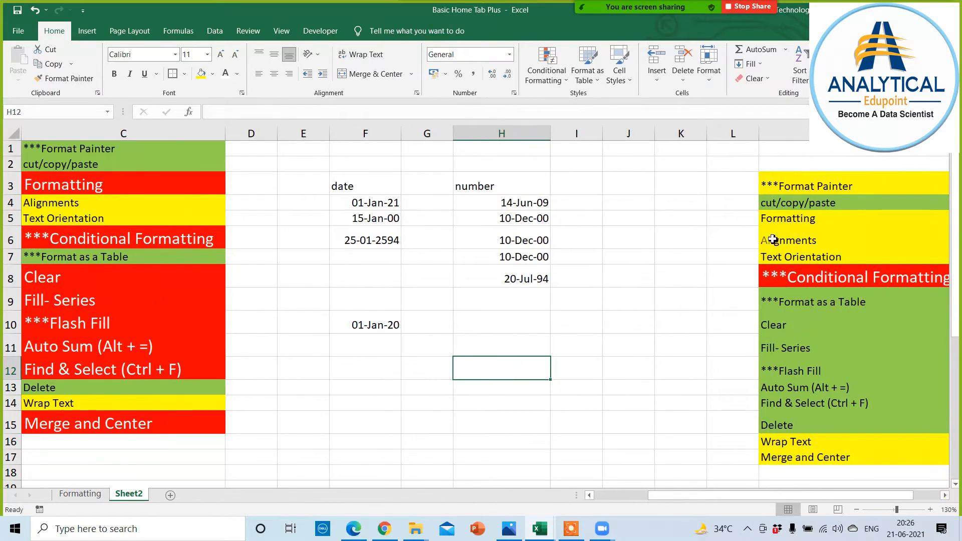
{"action": "left_click", "coordinate": [781, 203]}
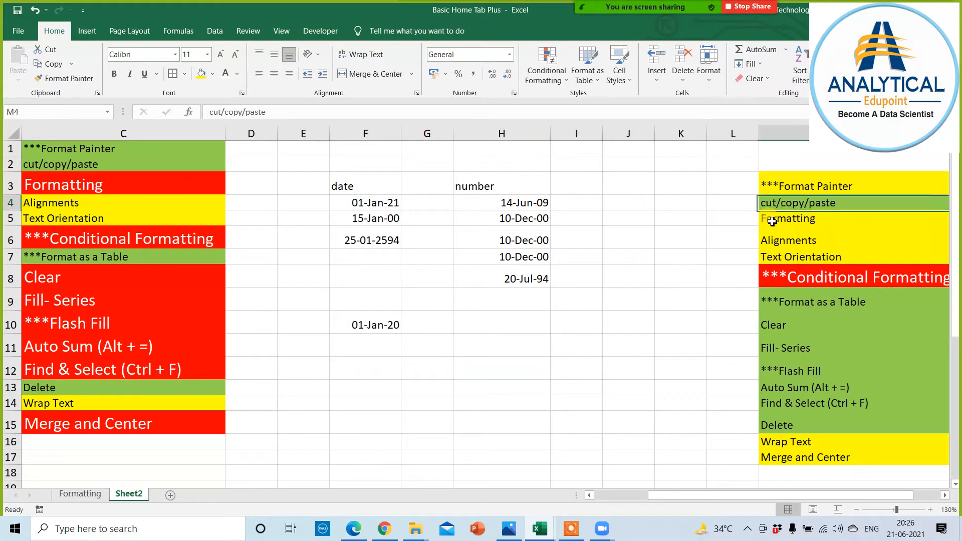
{"action": "left_click", "coordinate": [201, 74]}
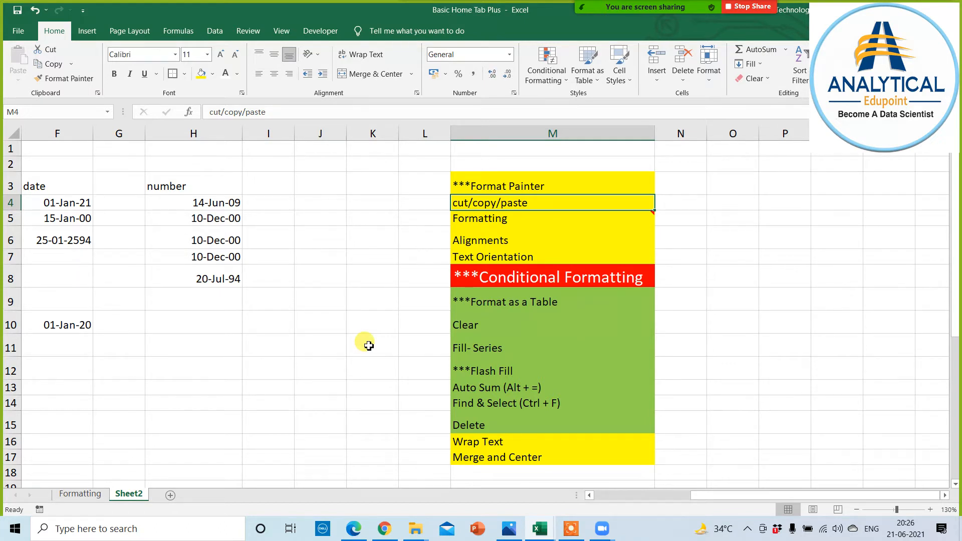
{"action": "key", "text": "Left"}
{"action": "key", "text": "Left"}
{"action": "key", "text": "Left"}
{"action": "key", "text": "Left"}
{"action": "key", "text": "Left"}
{"action": "key", "text": "Left"}
{"action": "key", "text": "Left"}
{"action": "key", "text": "Left"}
{"action": "key", "text": "Left"}
{"action": "key", "text": "Left"}
{"action": "key", "text": "Left"}
{"action": "key", "text": "Left"}
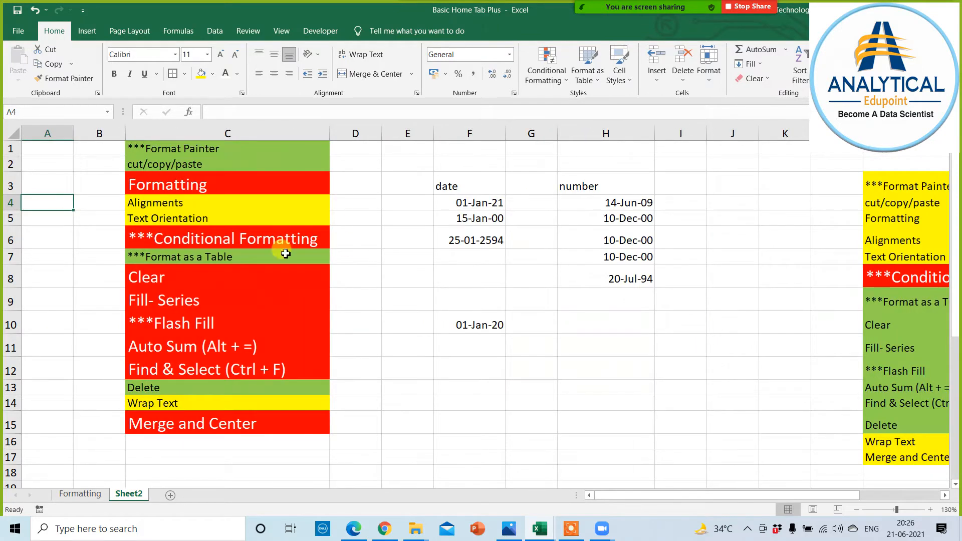
Copy Conditional Formatting through Auto Sum (C6:C11) into E12:E17
{"action": "left_click_drag", "start_coordinate": [231, 238], "coordinate": [218, 345]}
{"action": "key", "text": "ctrl+c"}
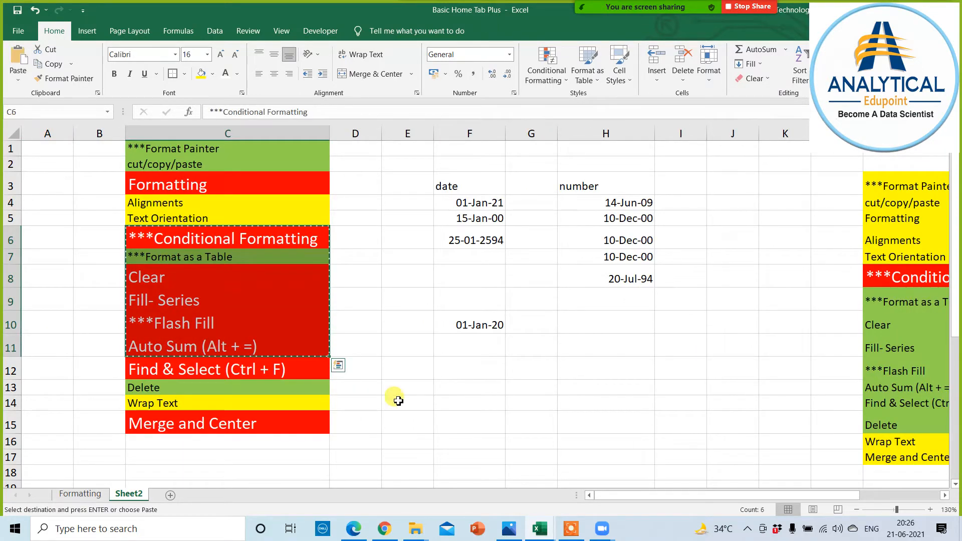
{"action": "left_click", "coordinate": [408, 369]}
{"action": "key", "text": "ctrl+v"}
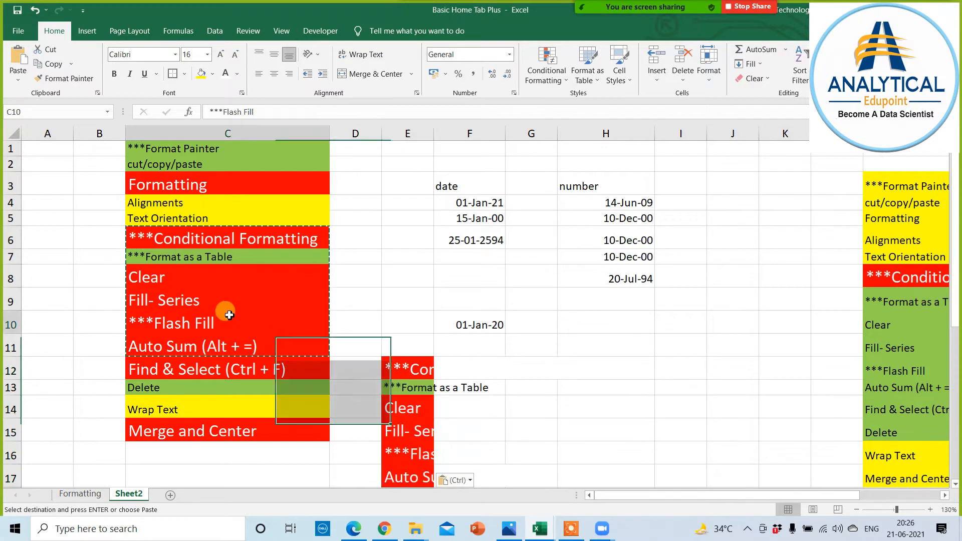
{"action": "left_click", "coordinate": [408, 368]}
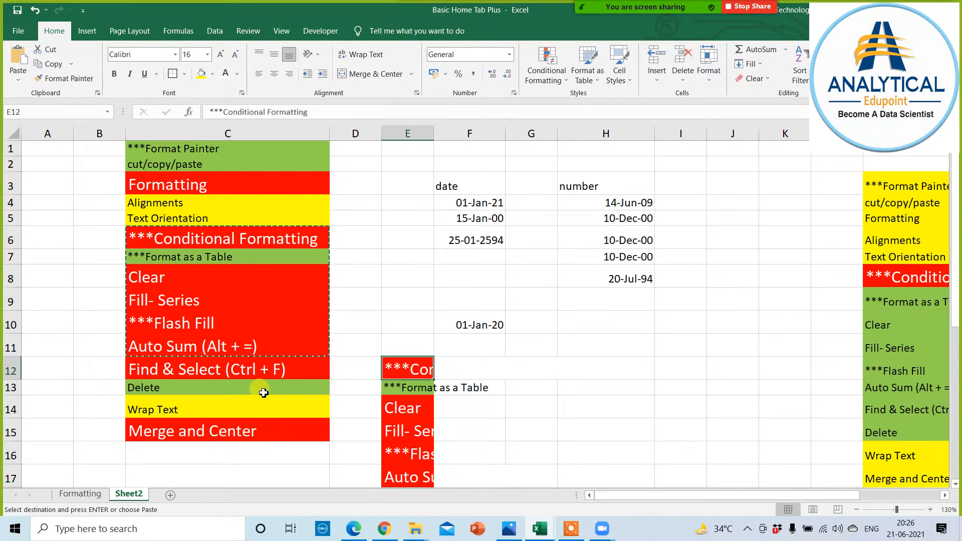
Cut Find & Select through Merge and Center and paste them at E19
{"action": "scroll", "coordinate": [261, 388], "scroll_direction": "down", "scroll_amount": 2}
{"action": "left_click_drag", "start_coordinate": [210, 256], "coordinate": [200, 345]}
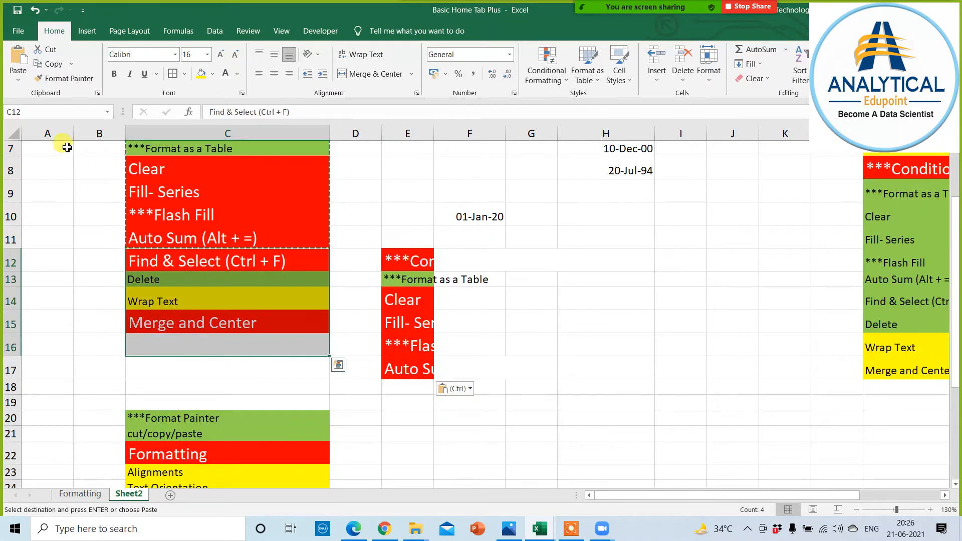
{"action": "left_click", "coordinate": [48, 50]}
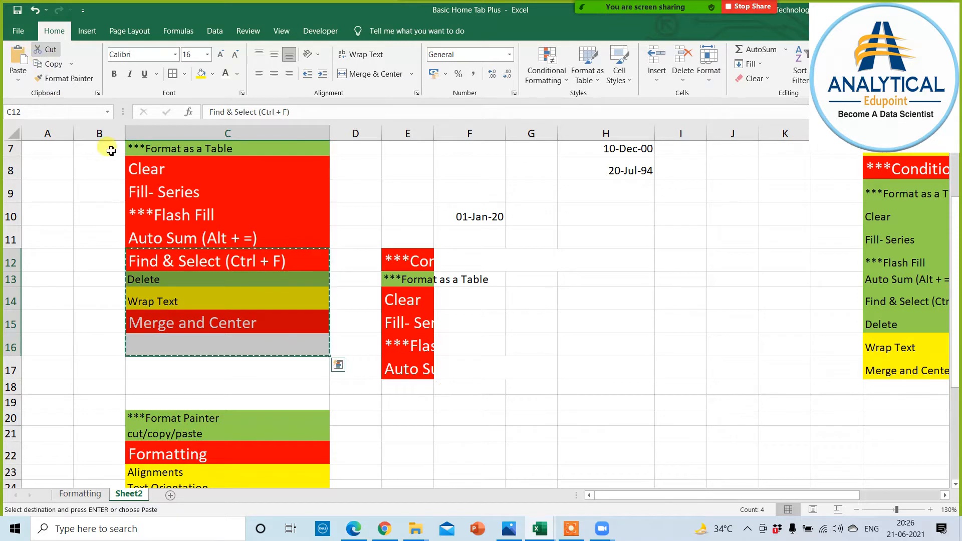
{"action": "left_click", "coordinate": [413, 401]}
{"action": "key", "text": "ctrl+v"}
{"action": "left_click", "coordinate": [521, 407]}
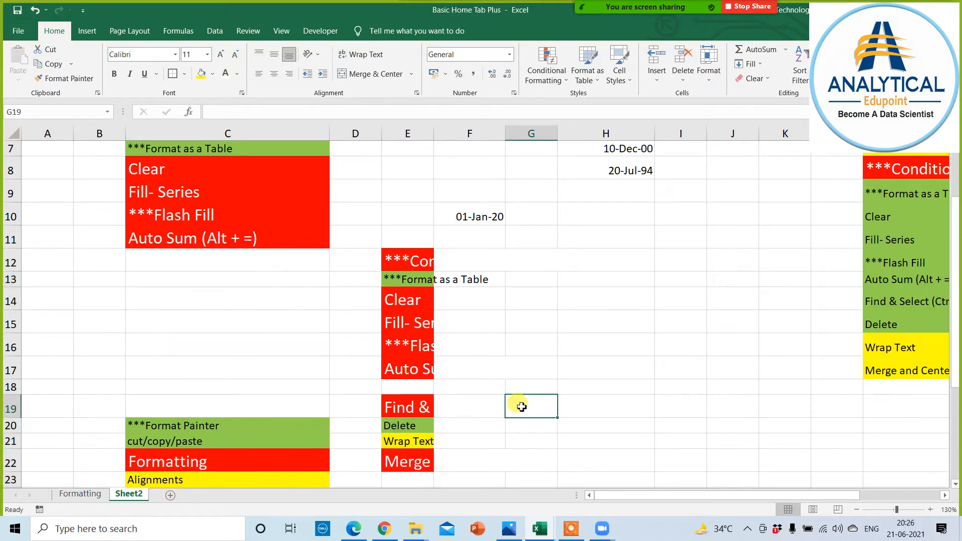
{"action": "scroll", "coordinate": [521, 406], "scroll_direction": "up", "scroll_amount": 2}
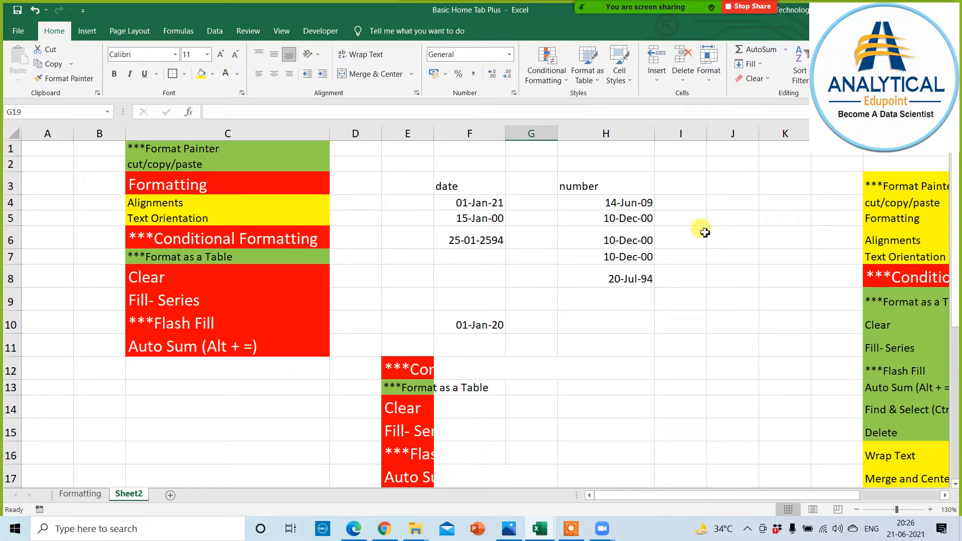
Fill the Fill- Series (M11), ***Flash Fill (M12) and Auto Sum (M13) cells yellow
{"action": "left_click", "coordinate": [889, 199]}
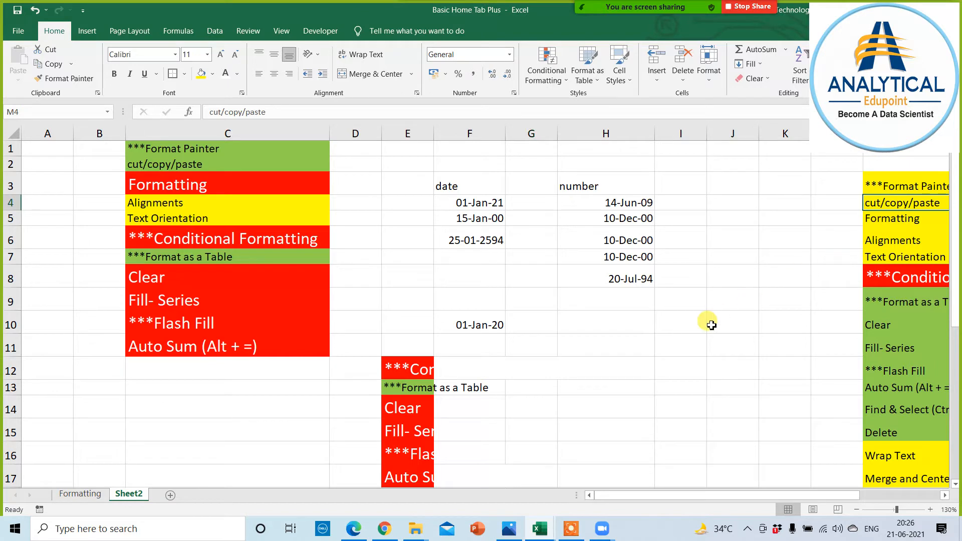
{"action": "scroll", "coordinate": [711, 325], "scroll_direction": "right", "scroll_amount": 3}
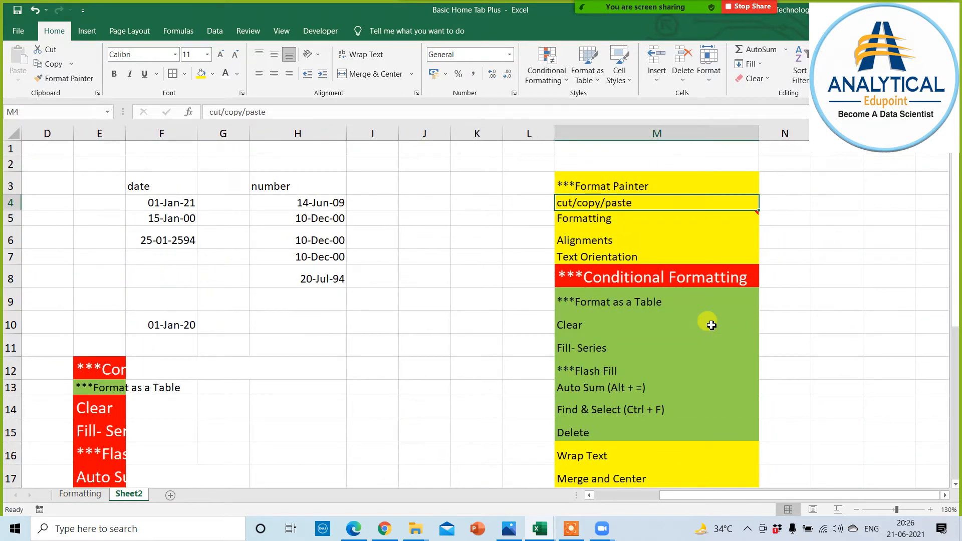
{"action": "key", "text": "Down"}
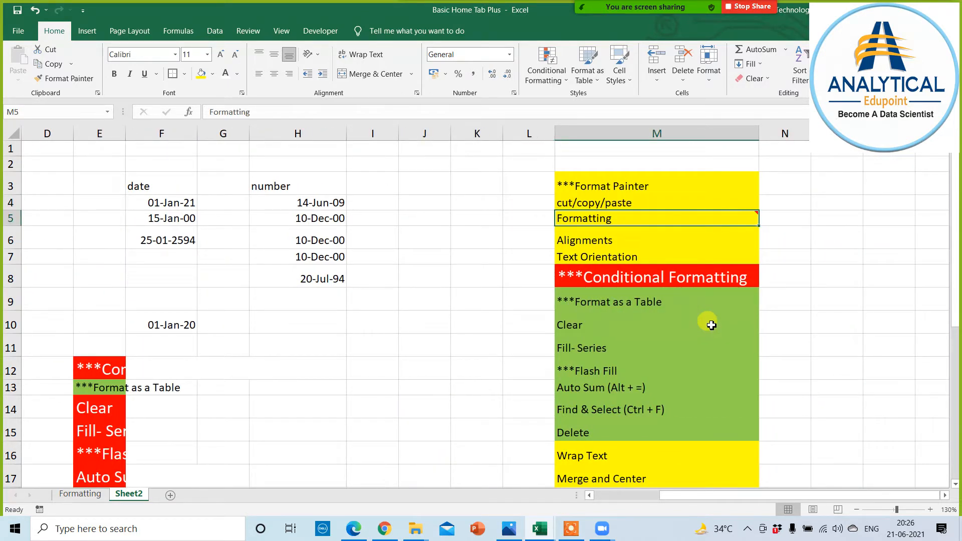
{"action": "key", "text": "Up"}
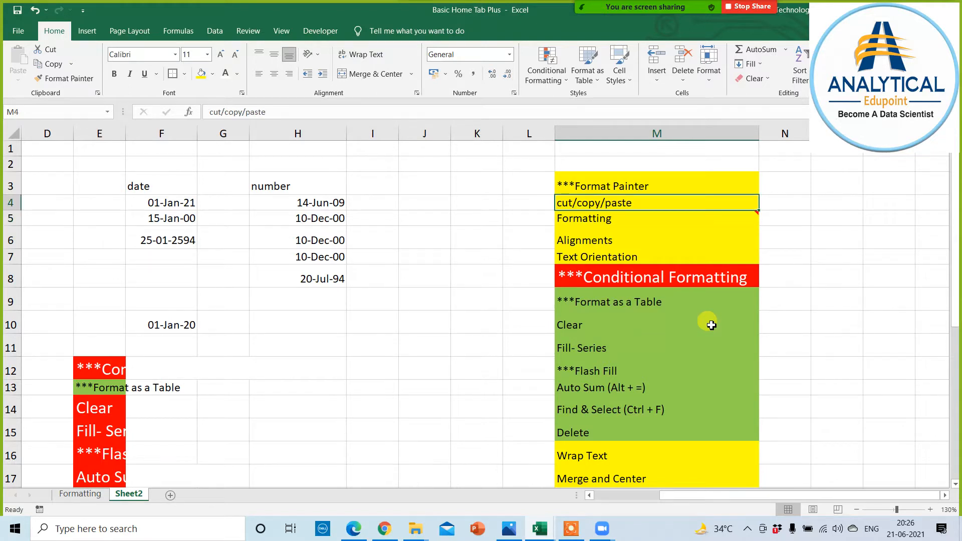
{"action": "key", "text": "Down"}
{"action": "key", "text": "Down"}
{"action": "key", "text": "Down"}
{"action": "key", "text": "Down"}
{"action": "key", "text": "Down"}
{"action": "key", "text": "Down"}
{"action": "key", "text": "Down"}
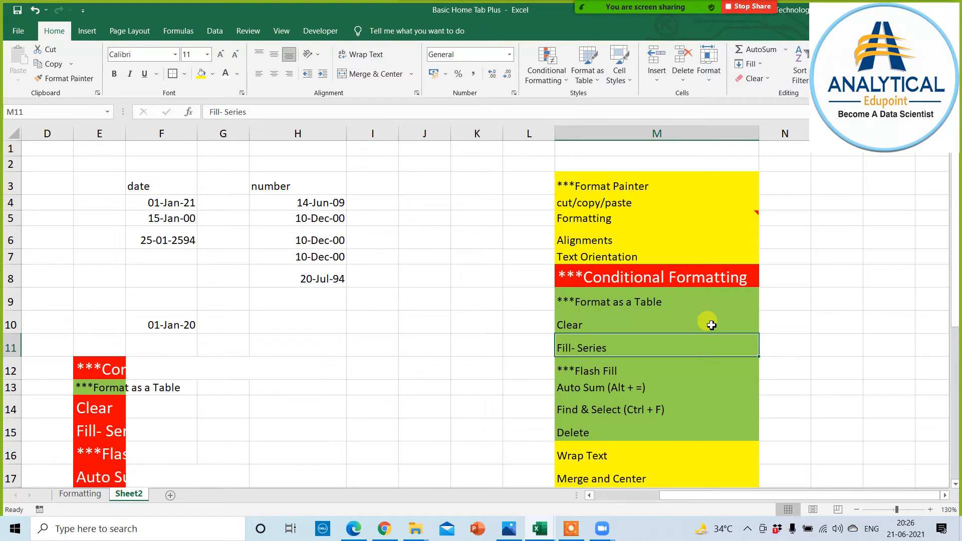
{"action": "left_click", "coordinate": [199, 74]}
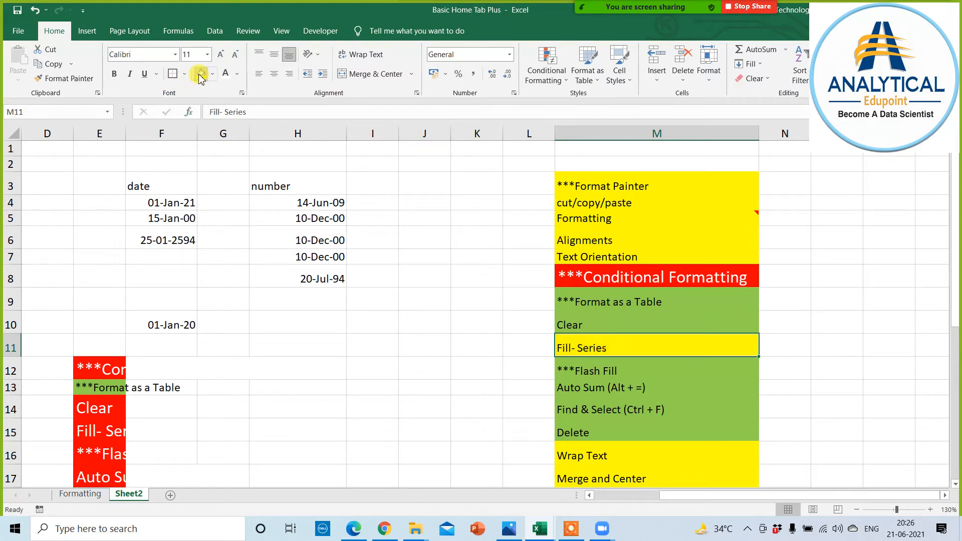
{"action": "left_click", "coordinate": [607, 370]}
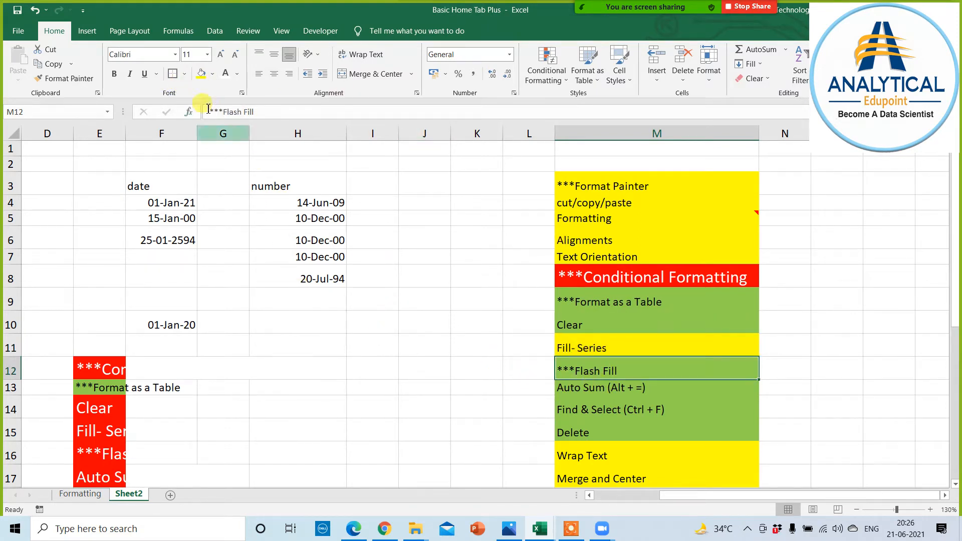
{"action": "left_click", "coordinate": [200, 74]}
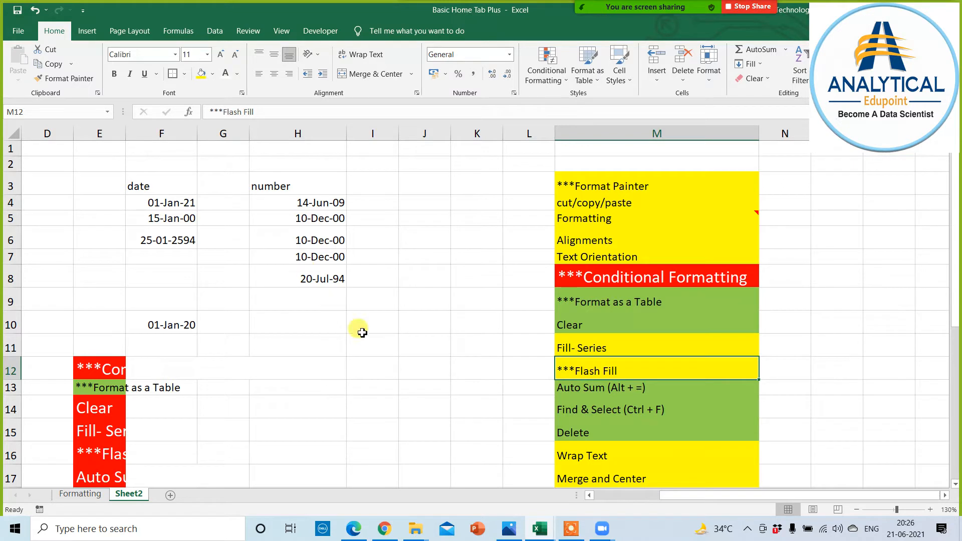
{"action": "left_click", "coordinate": [592, 391]}
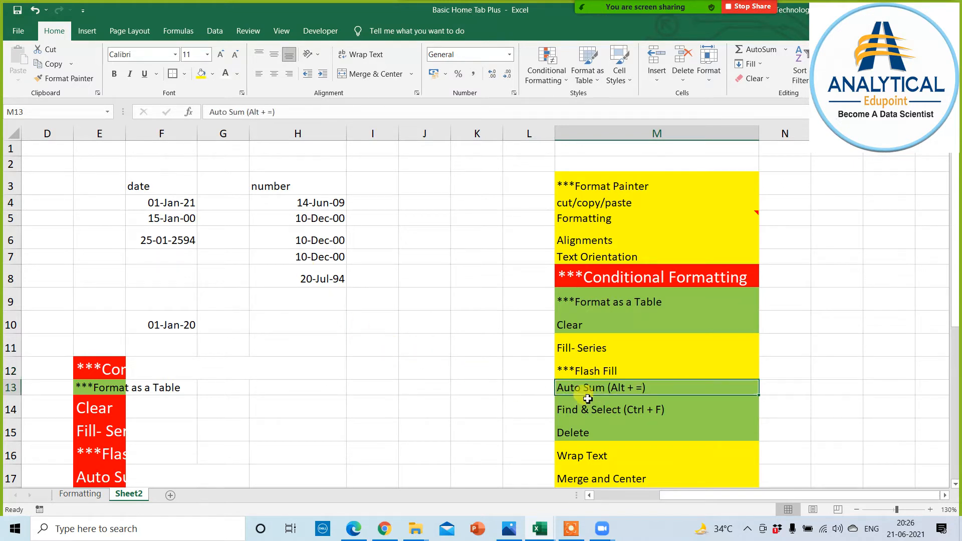
{"action": "left_click", "coordinate": [200, 74]}
{"action": "left_click", "coordinate": [580, 353]}
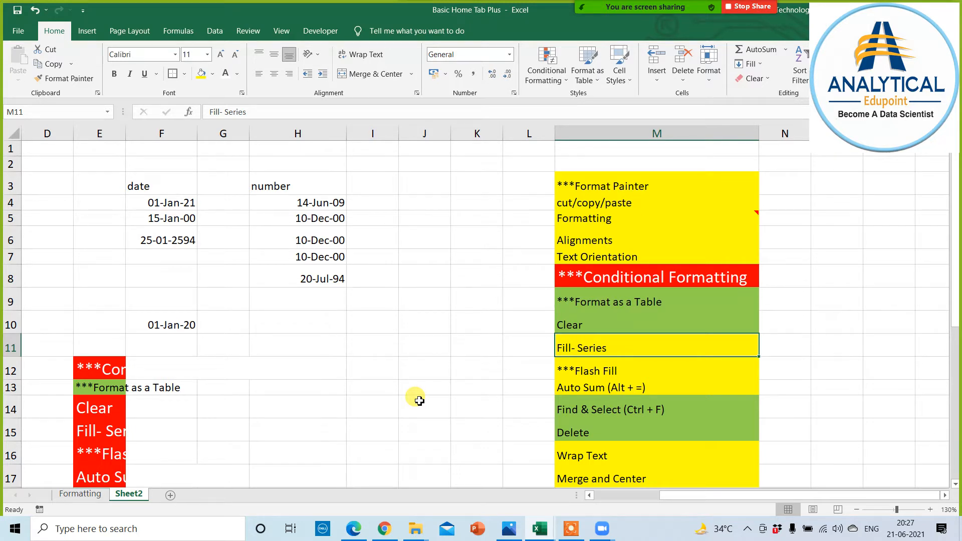
{"action": "key", "text": "Down"}
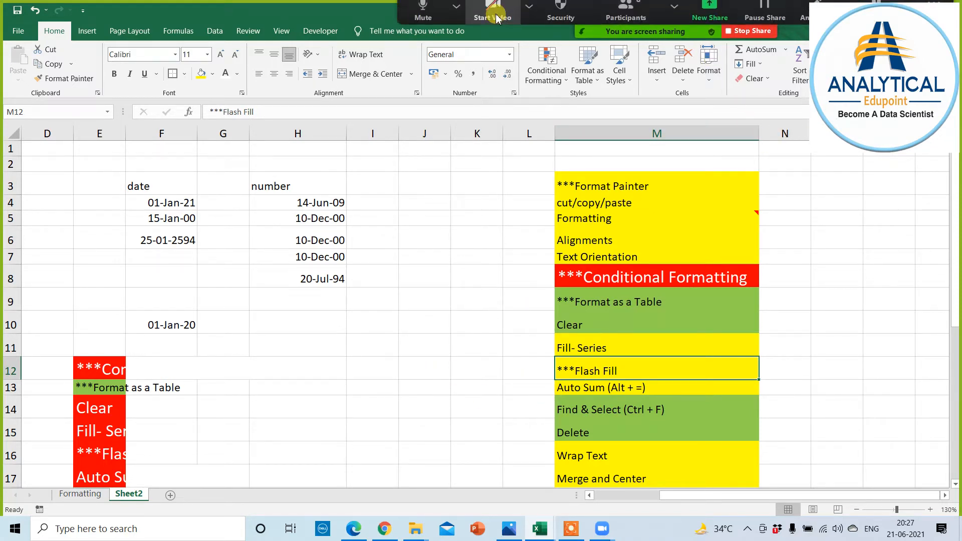
Show Zoom's participant video panel beside the shared sheet, then return focus to Excel
{"action": "left_click", "coordinate": [490, 15]}
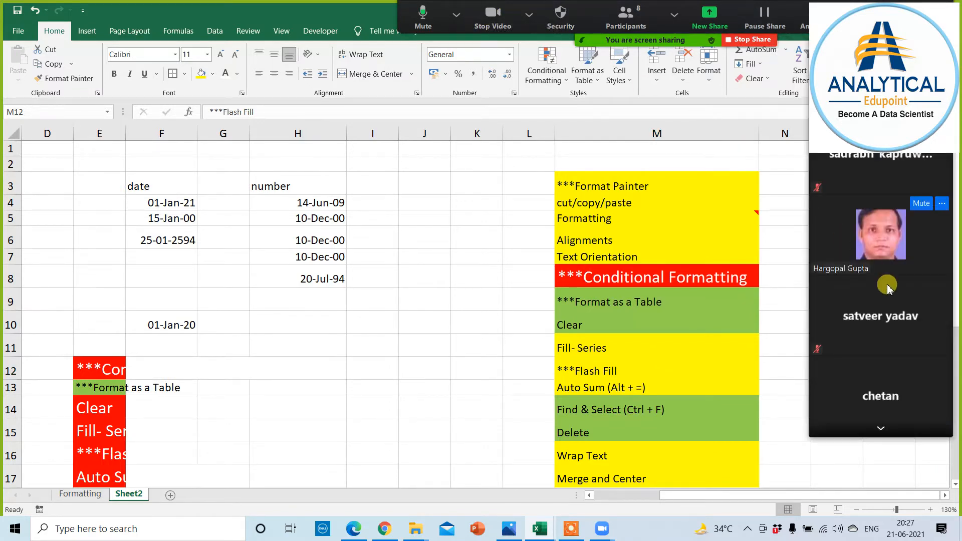
{"action": "left_click", "coordinate": [592, 373]}
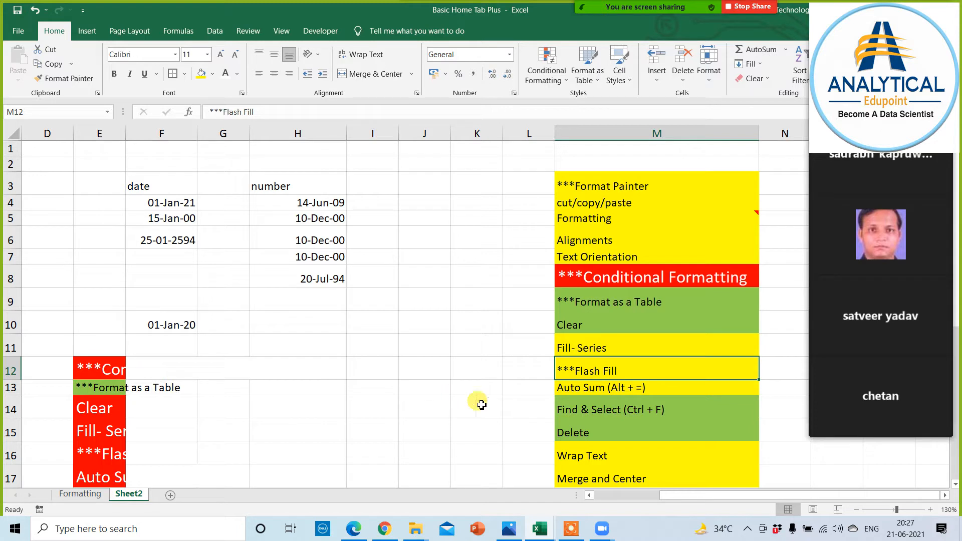
{"action": "mouse_move", "coordinate": [863, 396]}
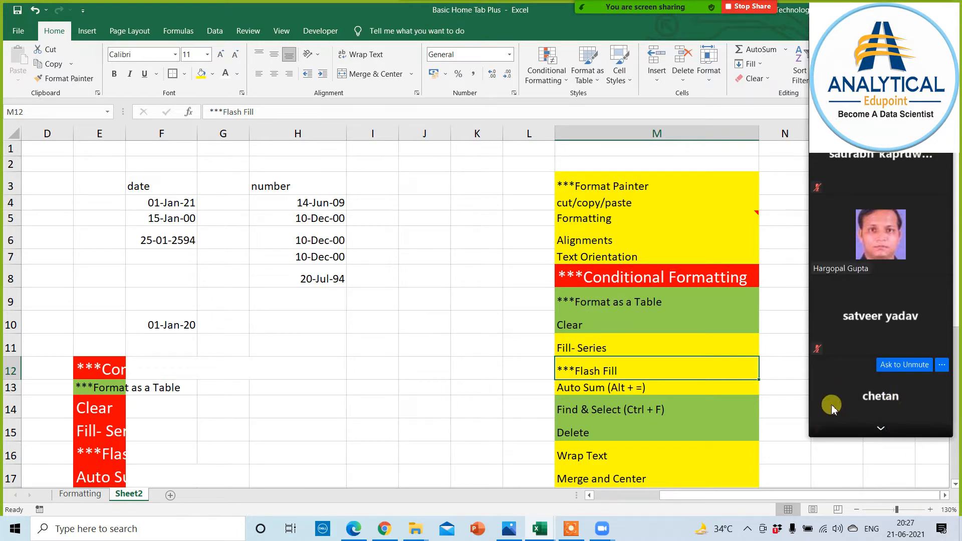
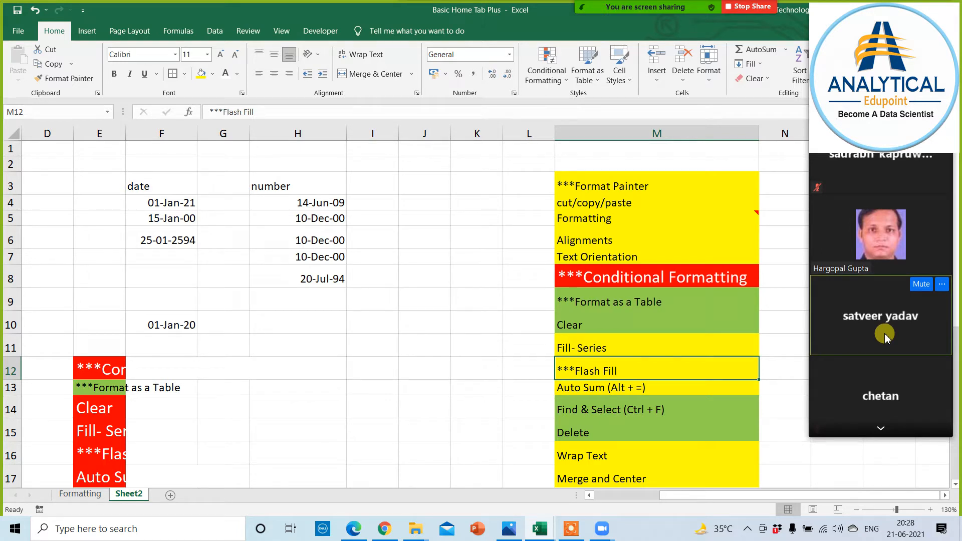
Point out the Flash Fill item in the topic checklist
{"action": "left_click", "coordinate": [881, 437]}
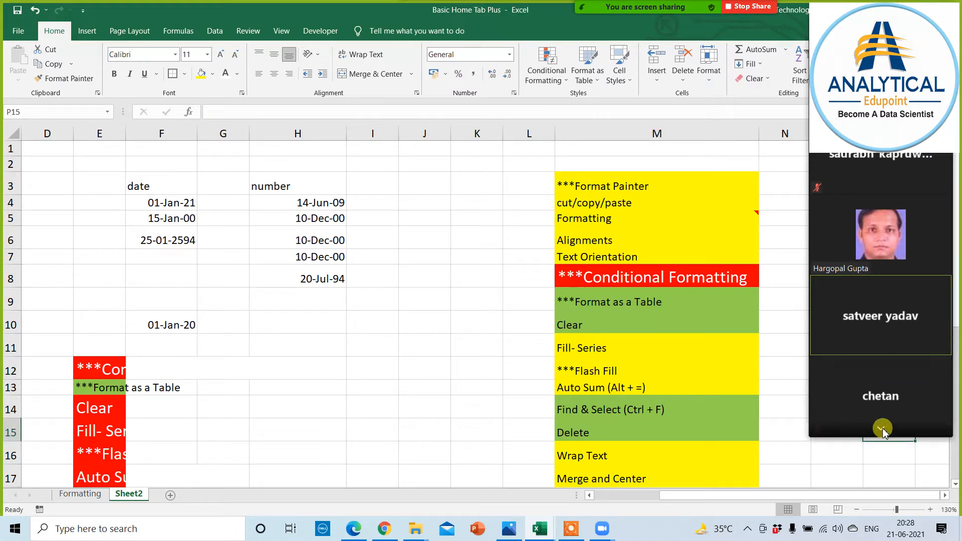
{"action": "left_click", "coordinate": [881, 428]}
{"action": "mouse_move", "coordinate": [862, 335]}
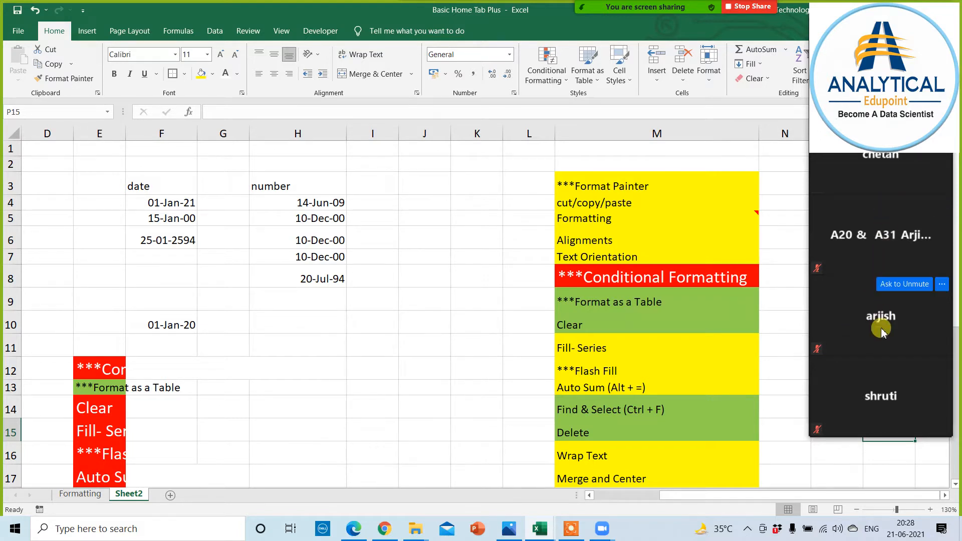
{"action": "mouse_move", "coordinate": [884, 238]}
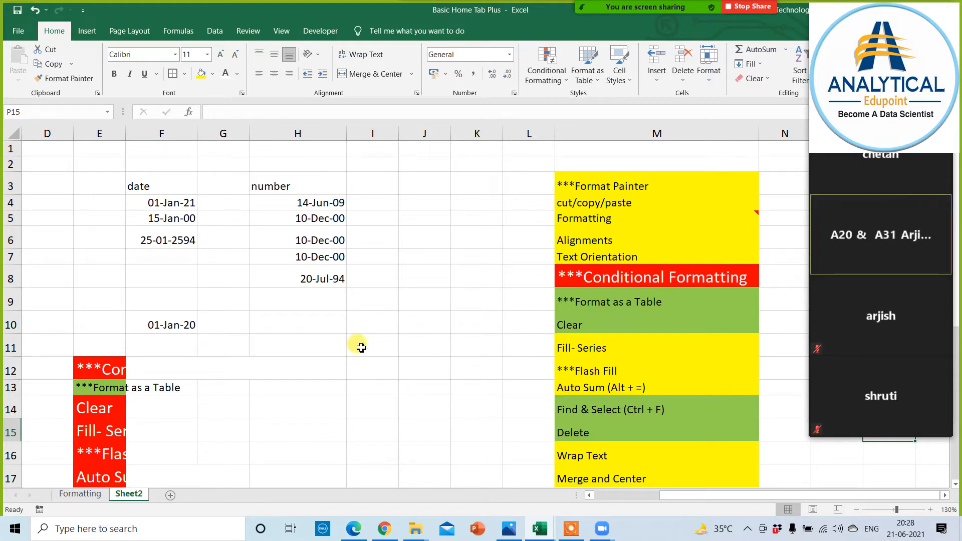
{"action": "left_click", "coordinate": [611, 369]}
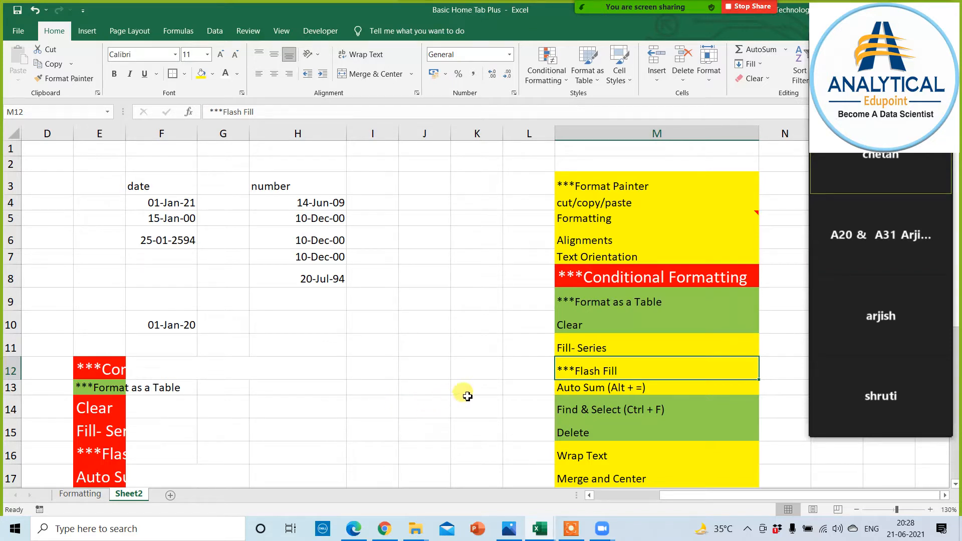
{"action": "mouse_move", "coordinate": [880, 420]}
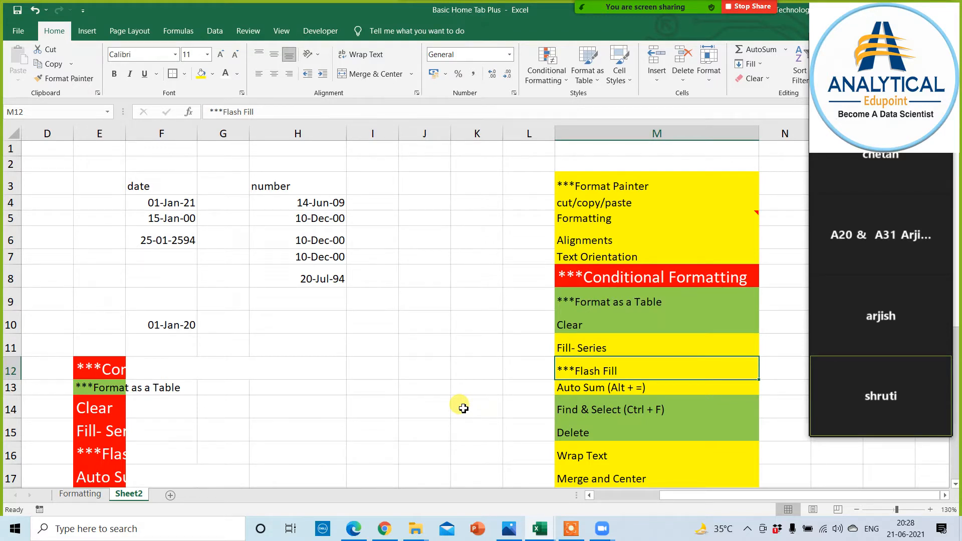
On a new Sheet3, enter a titled 'dr' name in A1, fill it down to A13, and autofit column A
{"action": "left_click", "coordinate": [172, 496]}
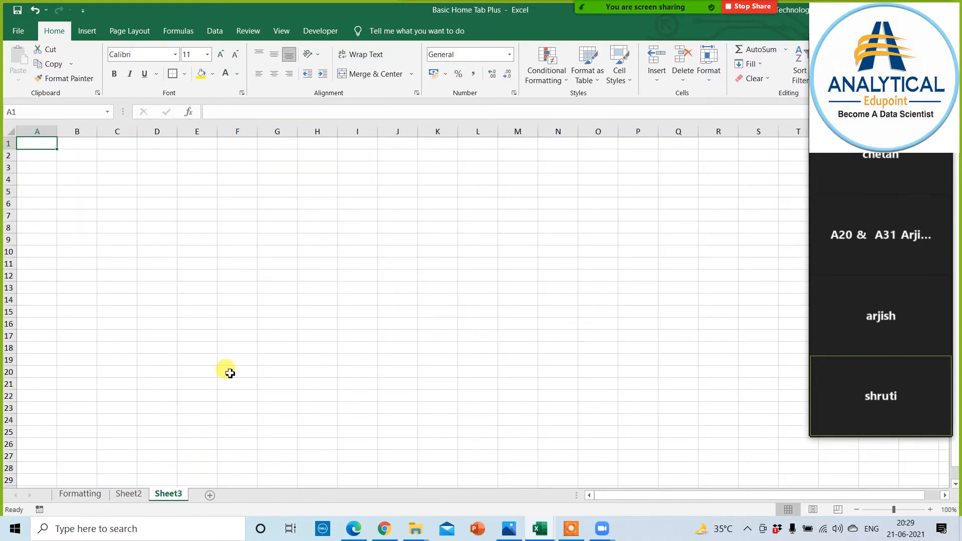
{"action": "scroll", "coordinate": [228, 371], "scroll_direction": "up", "scroll_amount": 5}
{"action": "left_click_drag", "start_coordinate": [98, 132], "coordinate": [146, 149]}
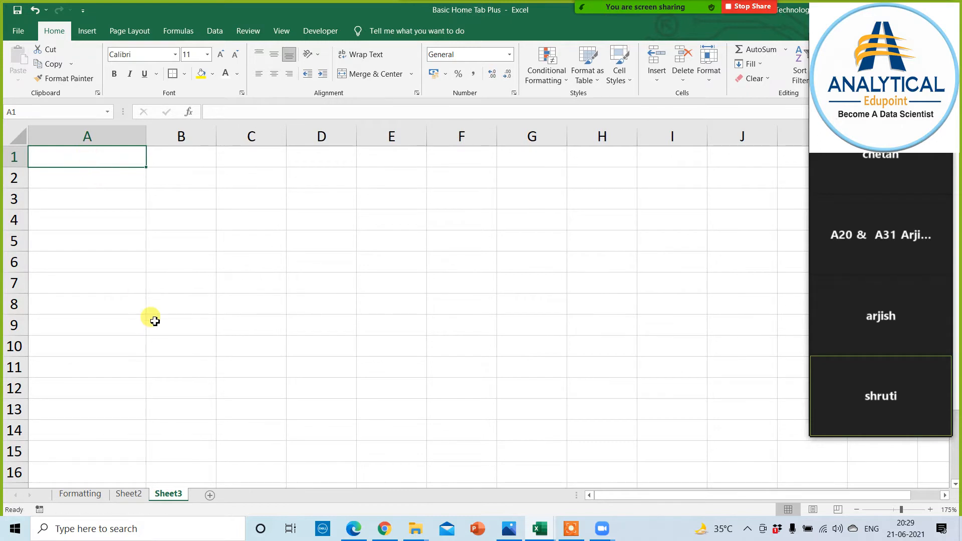
{"action": "type", "text": "dr braj"}
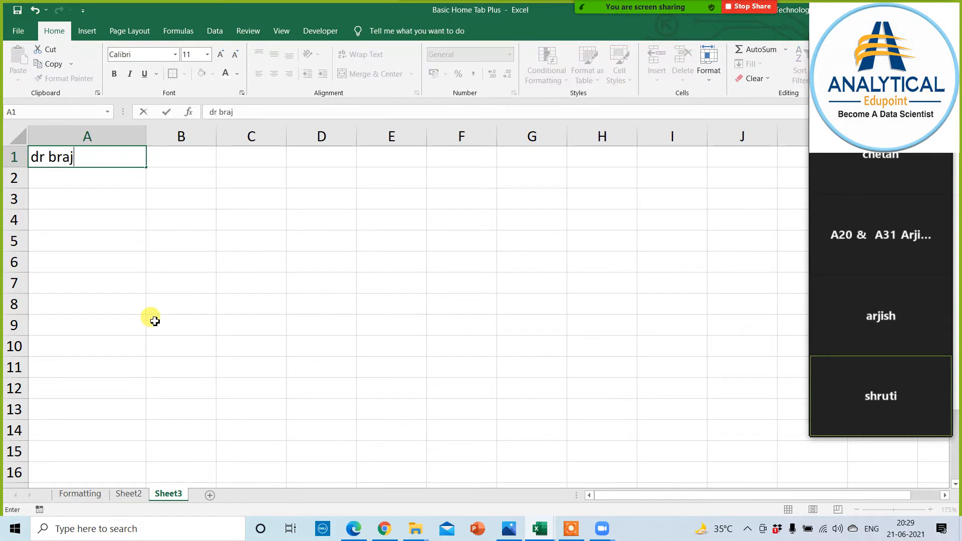
{"action": "type", "text": "esh anand"}
{"action": "key", "text": "Return"}
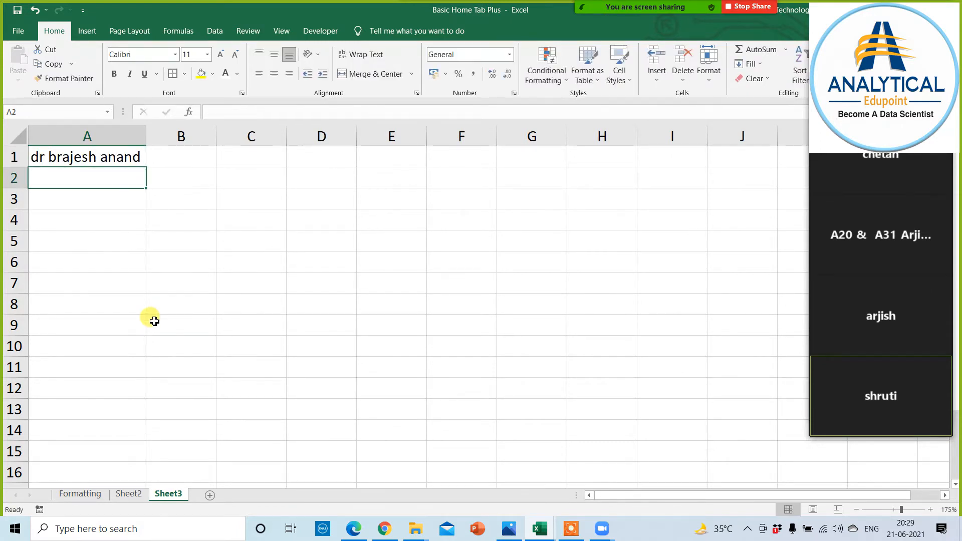
{"action": "left_click", "coordinate": [127, 156]}
{"action": "left_click_drag", "start_coordinate": [146, 166], "coordinate": [118, 405]}
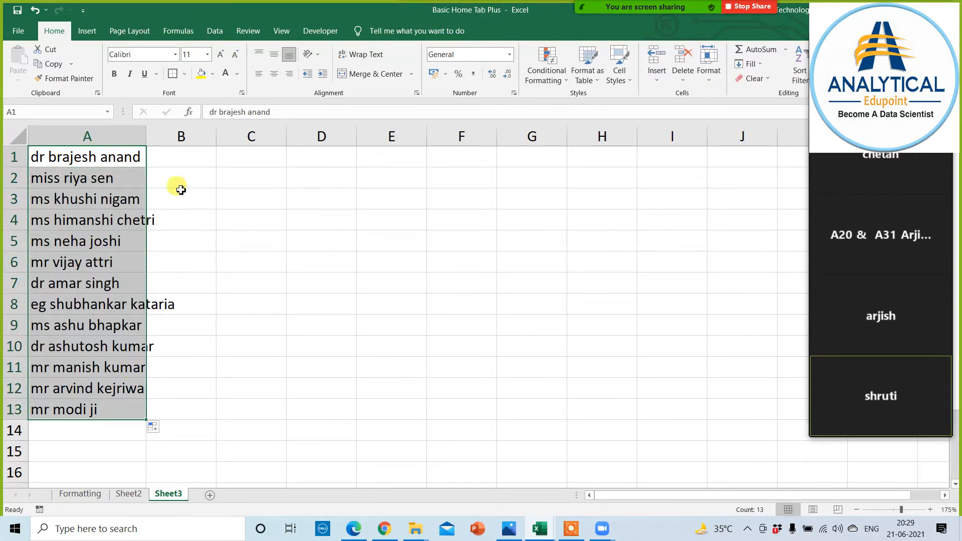
{"action": "double_click", "coordinate": [145, 136]}
Type the first entry's title 'dr', first name and surname into B1, C1 and D1 as examples
{"action": "left_click", "coordinate": [226, 157]}
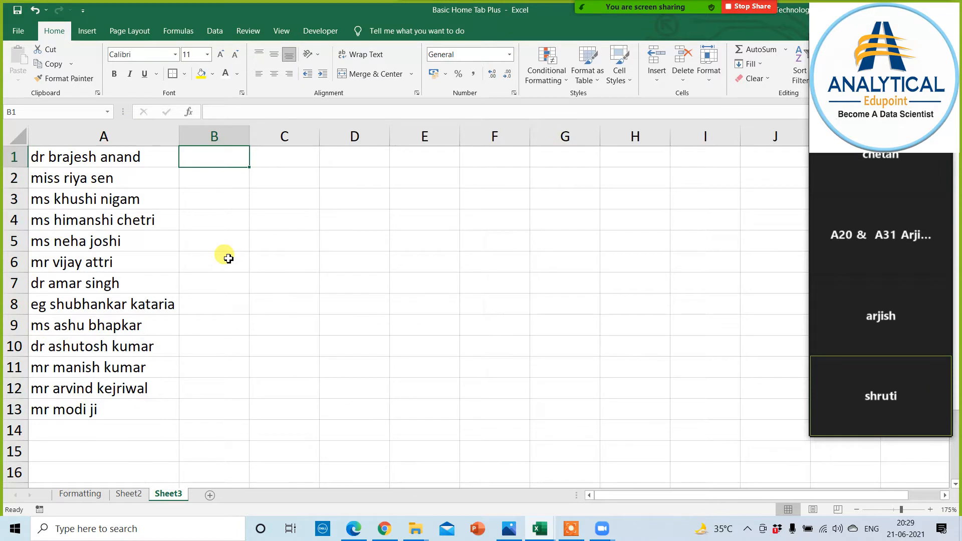
{"action": "type", "text": "dr"}
{"action": "key", "text": "Tab"}
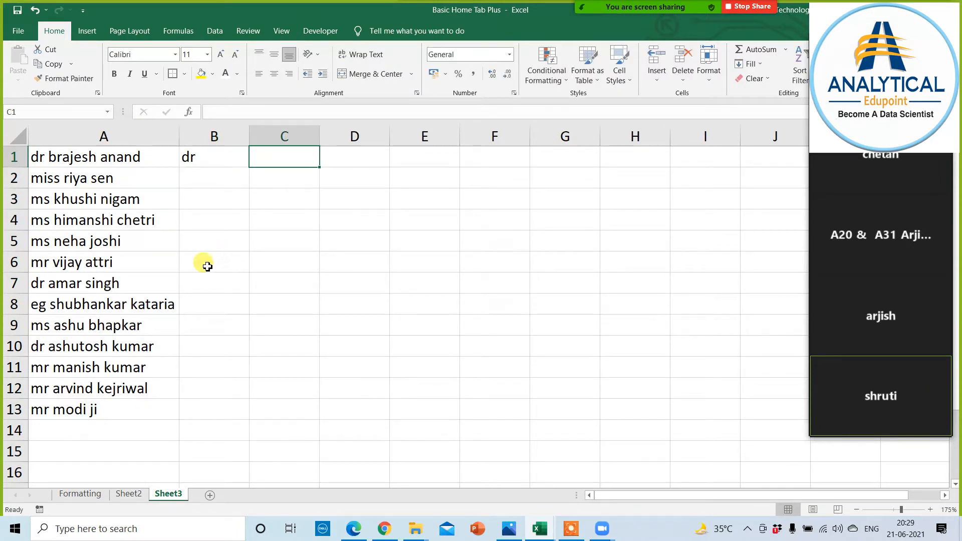
{"action": "left_click", "coordinate": [131, 494]}
{"action": "left_click", "coordinate": [168, 493]}
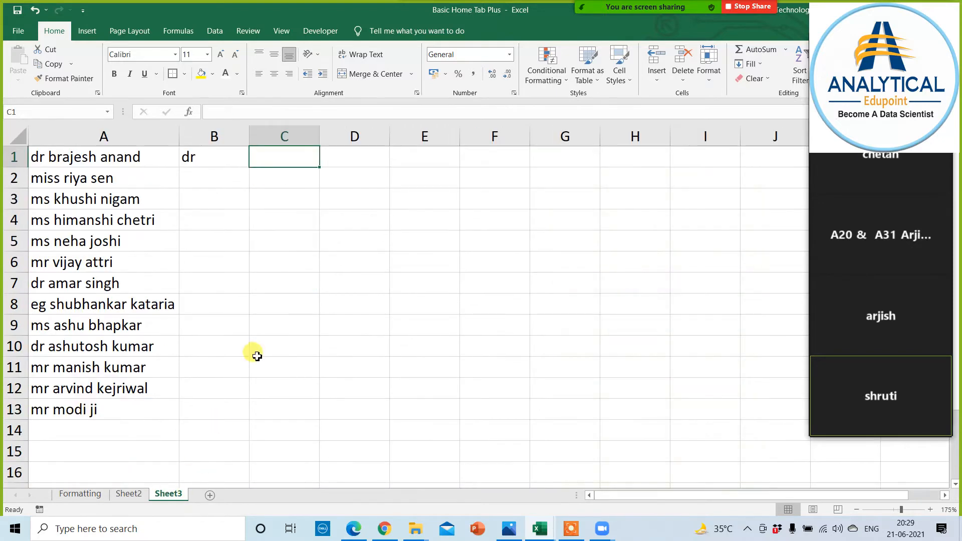
{"action": "type", "text": "brajesh"}
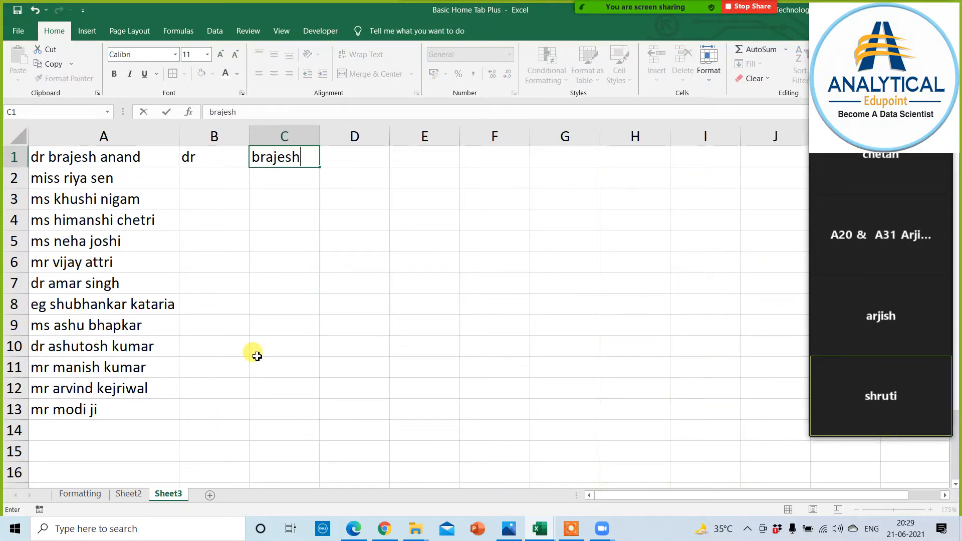
{"action": "key", "text": "Tab"}
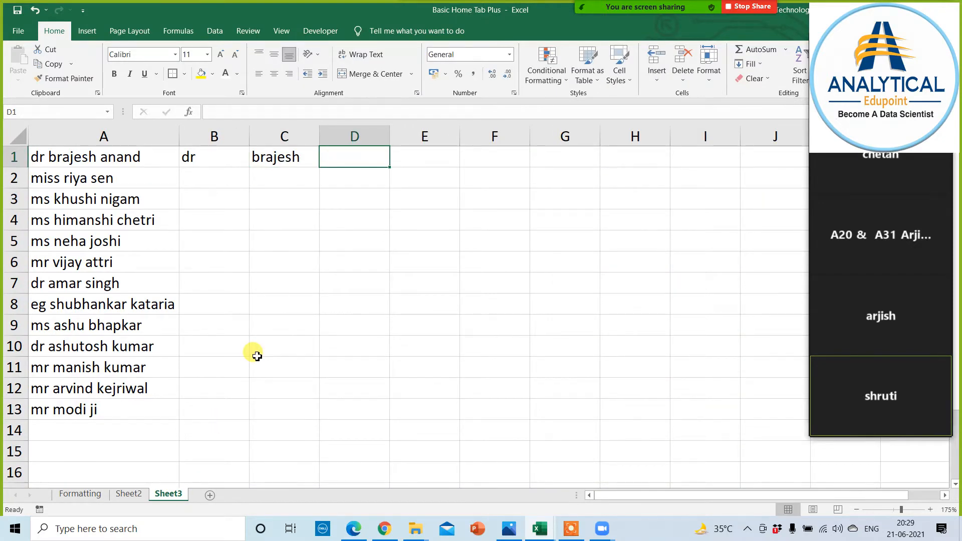
{"action": "left_click", "coordinate": [131, 494]}
{"action": "left_click", "coordinate": [168, 494]}
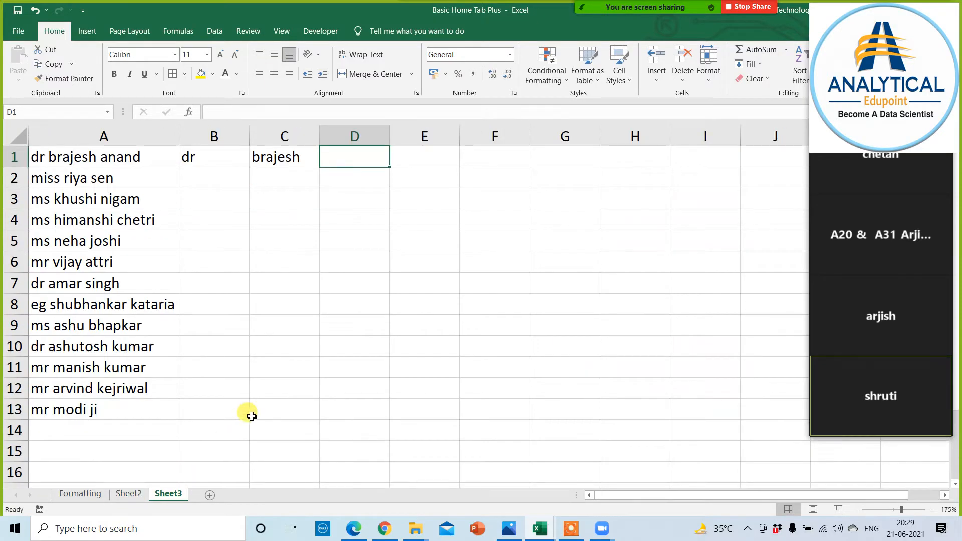
{"action": "type", "text": "anand"}
{"action": "left_click", "coordinate": [255, 339]}
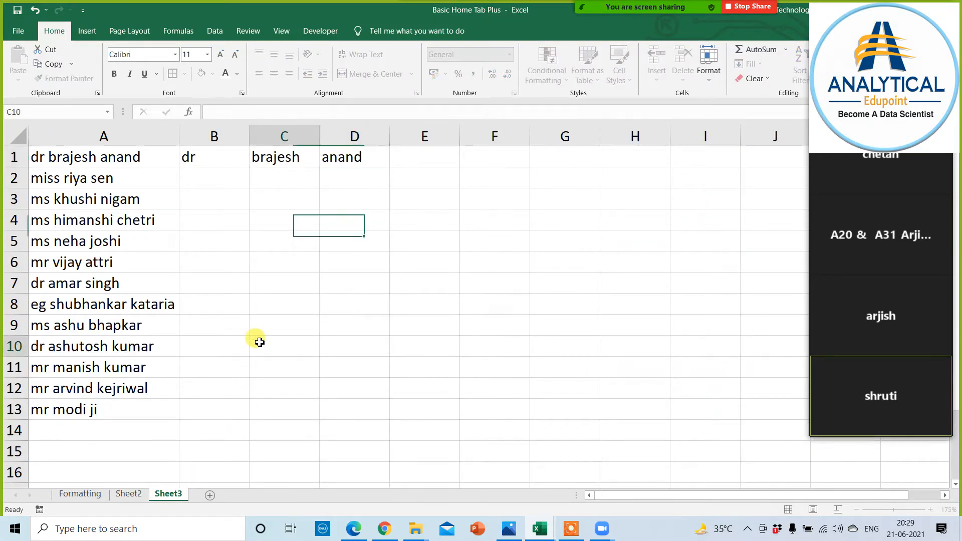
{"action": "left_click", "coordinate": [211, 152]}
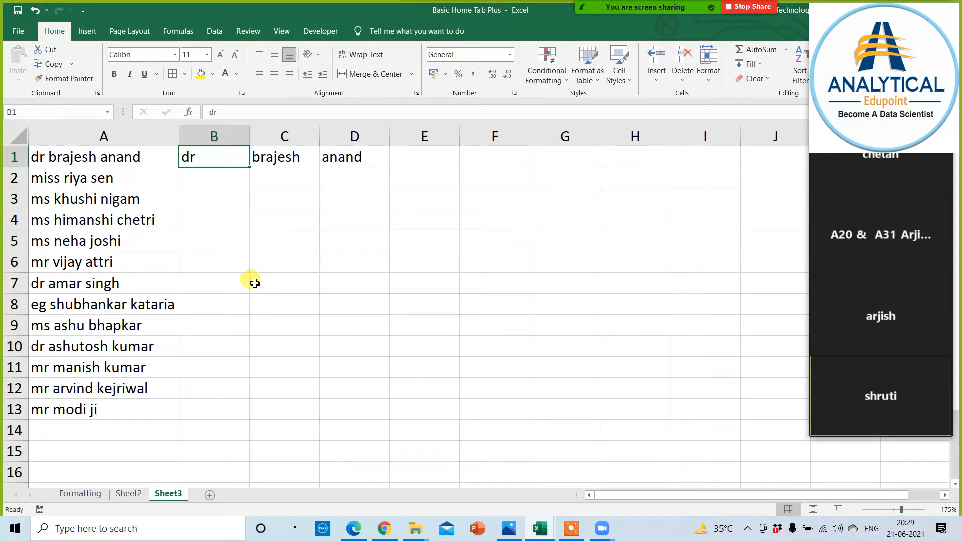
{"action": "left_click", "coordinate": [129, 494]}
{"action": "left_click", "coordinate": [171, 494]}
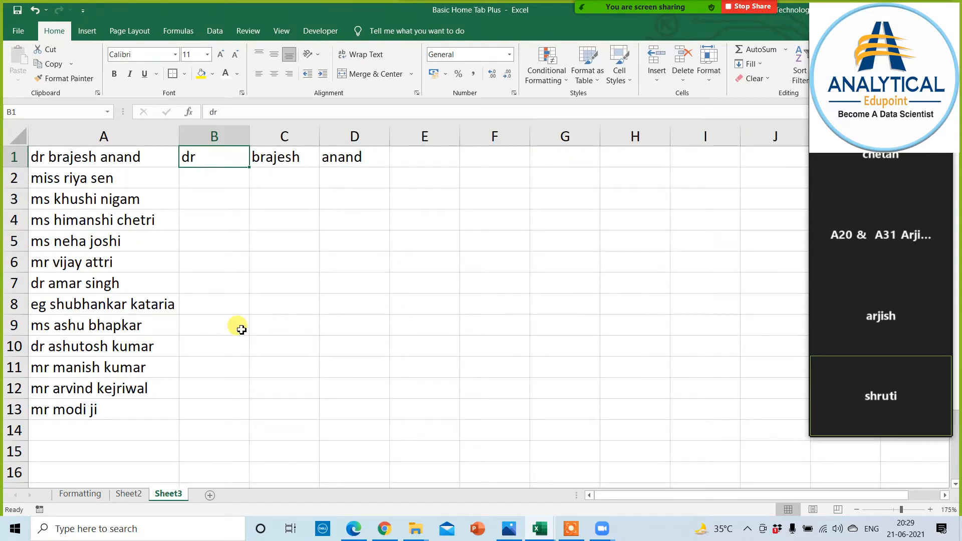
{"action": "left_click", "coordinate": [244, 310]}
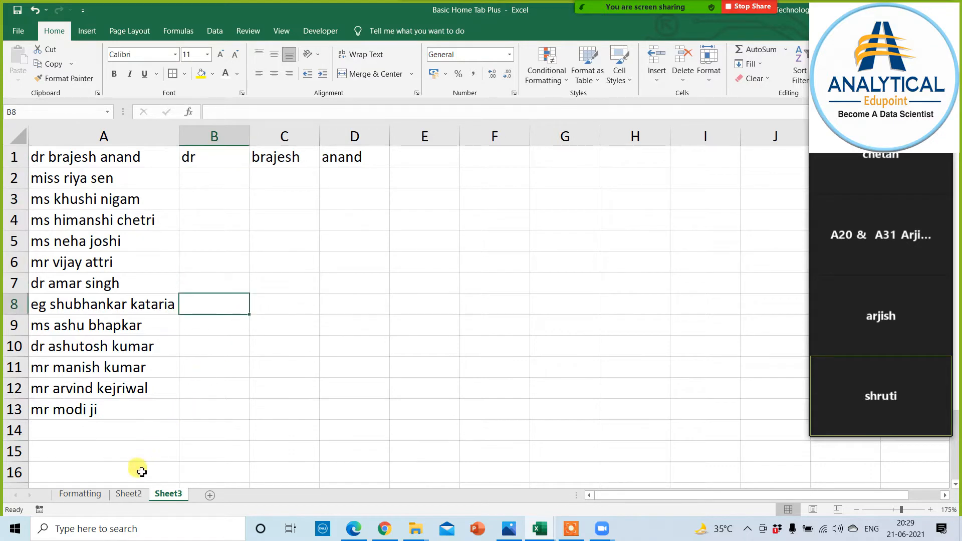
Flash Fill the titles down column B from the B1 example with Ctrl+E
{"action": "left_click", "coordinate": [128, 494]}
{"action": "left_click", "coordinate": [83, 494]}
{"action": "left_click", "coordinate": [168, 494]}
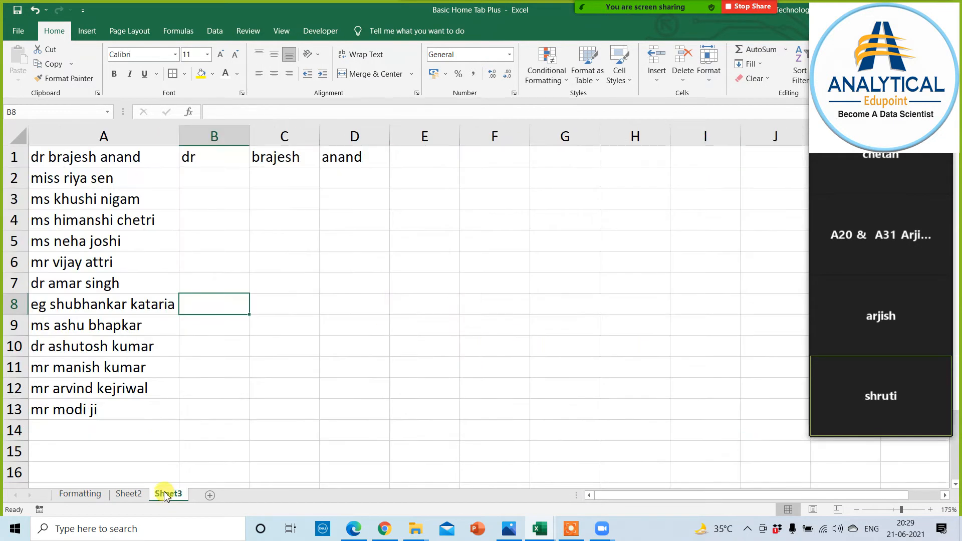
{"action": "left_click", "coordinate": [196, 159]}
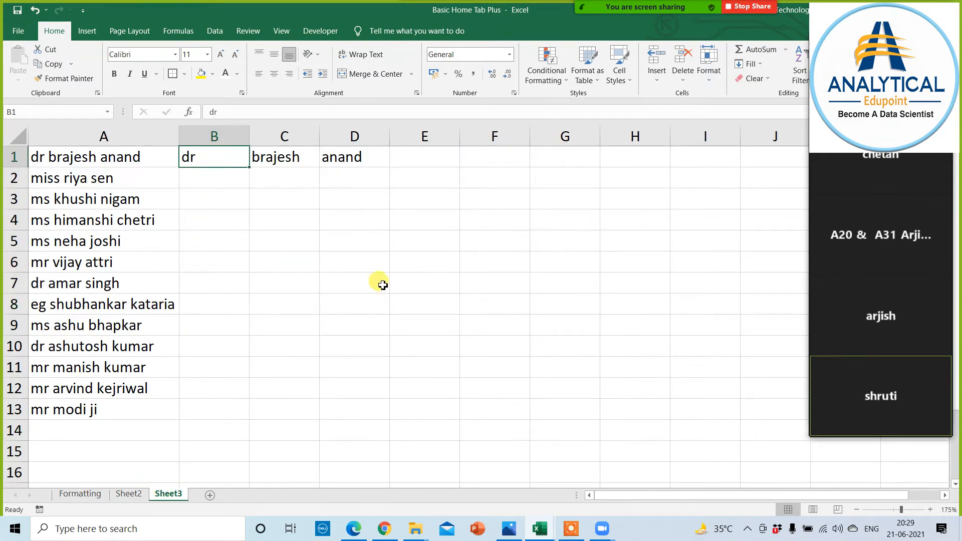
{"action": "key", "text": "ctrl+e"}
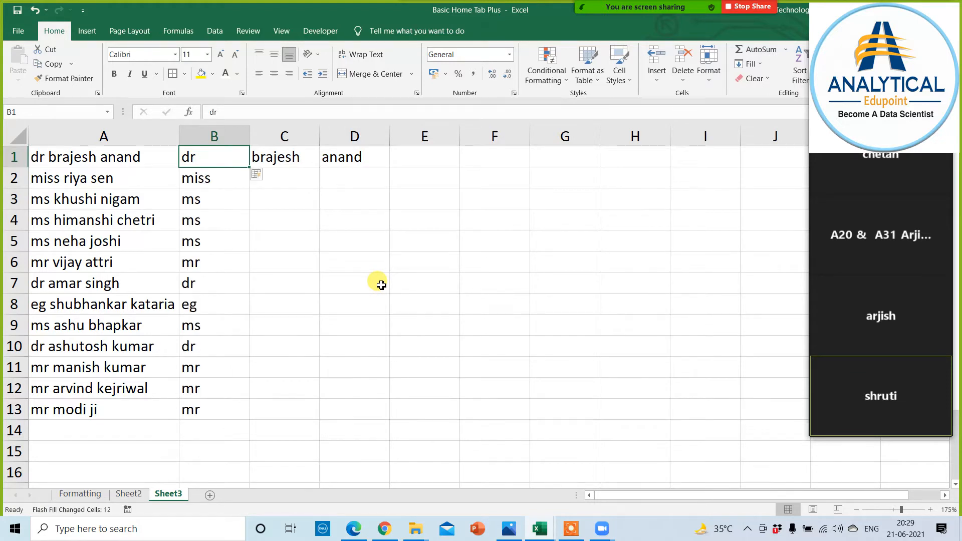
Flash Fill first names in column C via Home > Fill, and surnames in column D via Data
{"action": "left_click", "coordinate": [295, 160]}
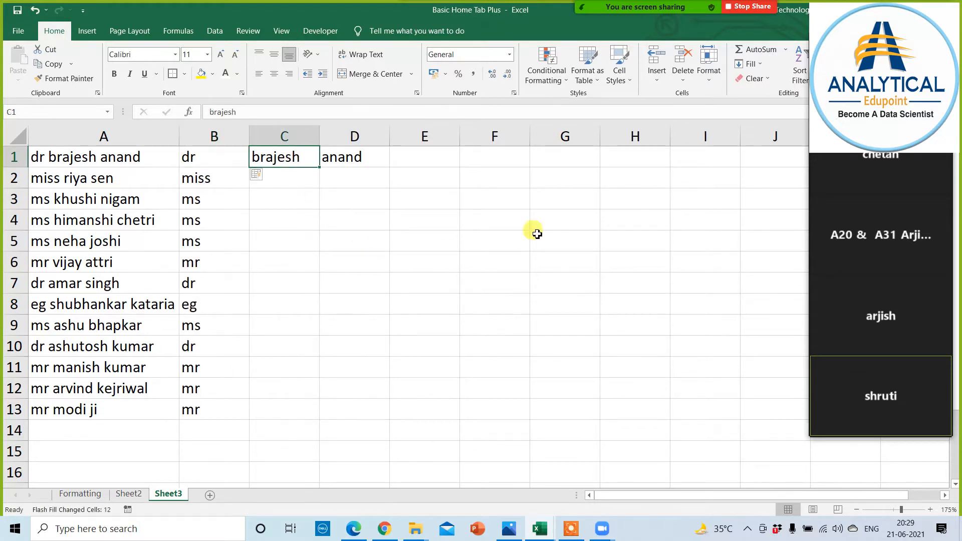
{"action": "left_click", "coordinate": [756, 64]}
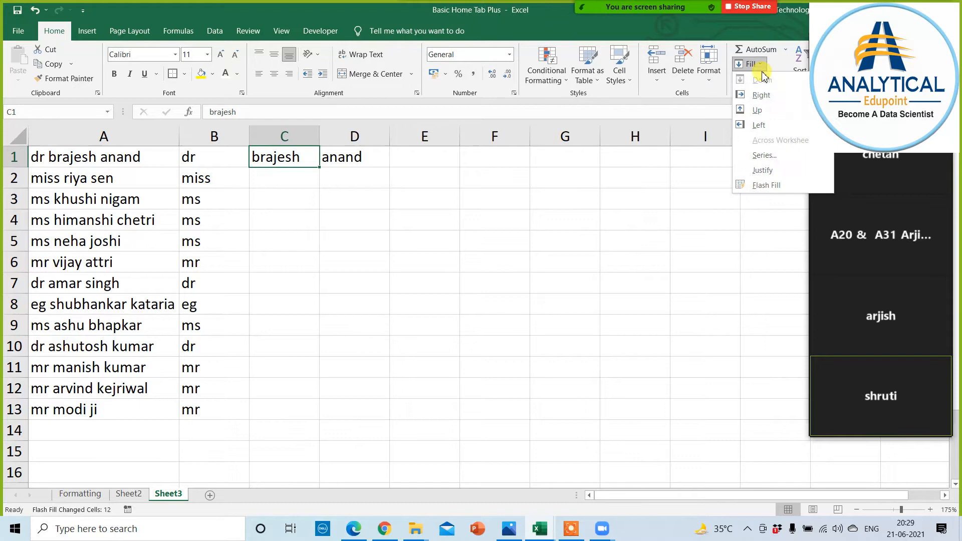
{"action": "left_click", "coordinate": [764, 185]}
{"action": "left_click", "coordinate": [367, 161]}
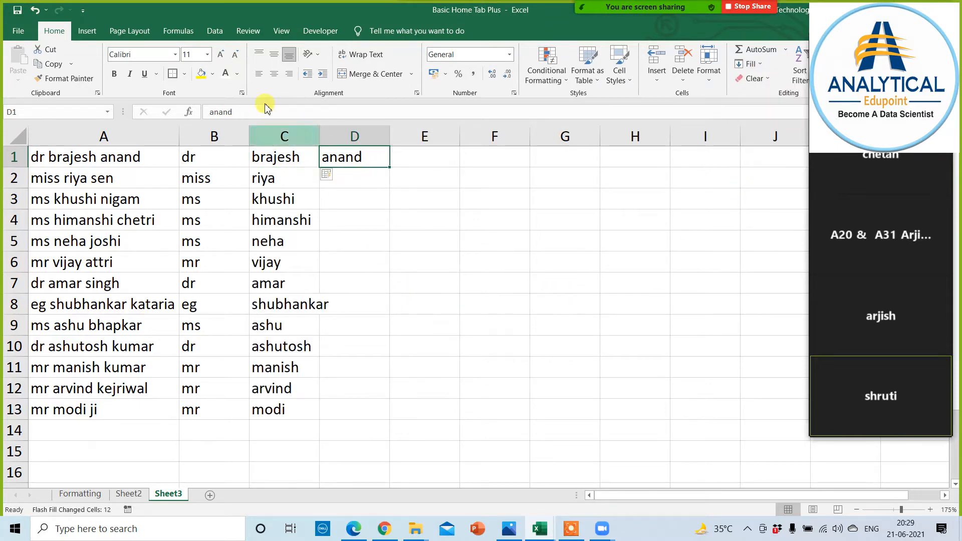
{"action": "left_click", "coordinate": [215, 31]}
{"action": "left_click", "coordinate": [526, 70]}
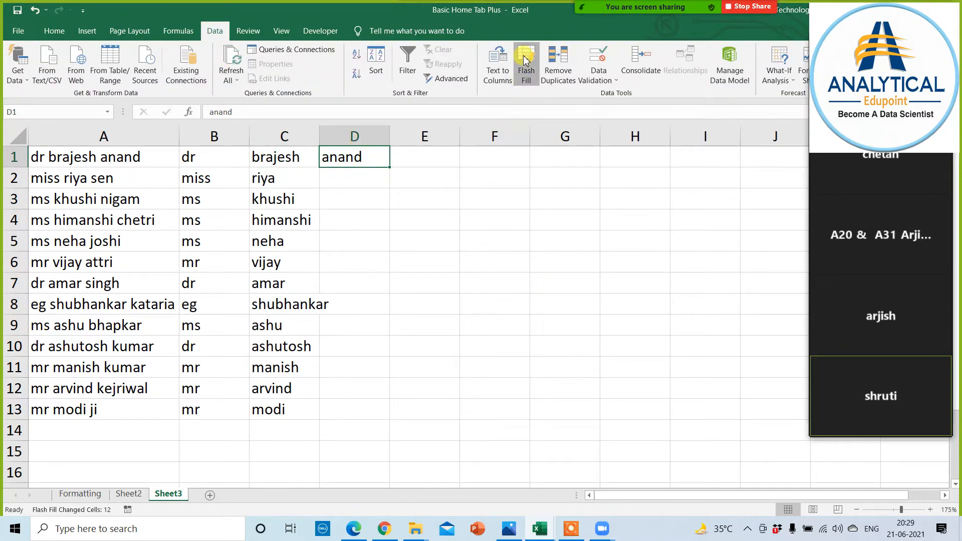
{"action": "left_click", "coordinate": [452, 286]}
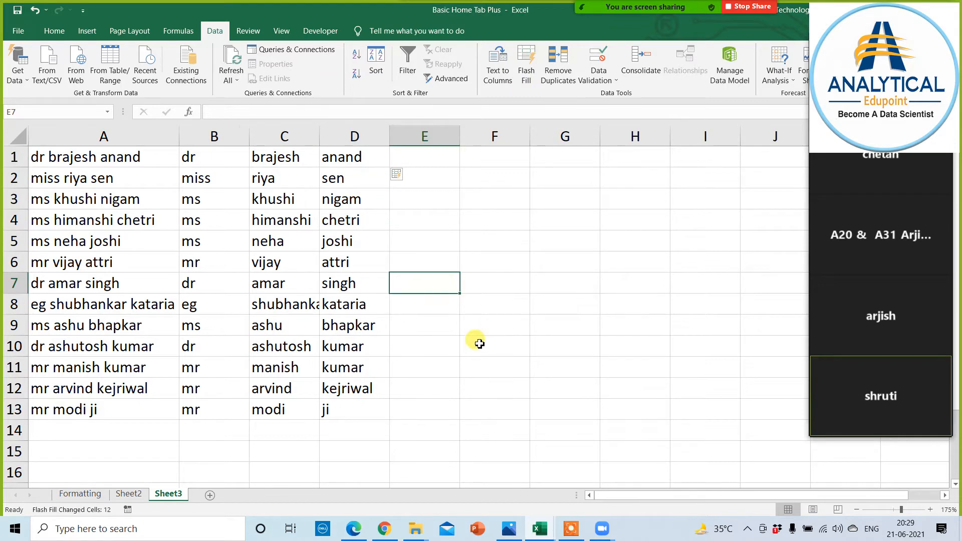
{"action": "double_click", "coordinate": [168, 495]}
Name the sheet 'Flash Fill', select the names table A1:D13, then go to Sheet2
{"action": "type", "text": "Flas"}
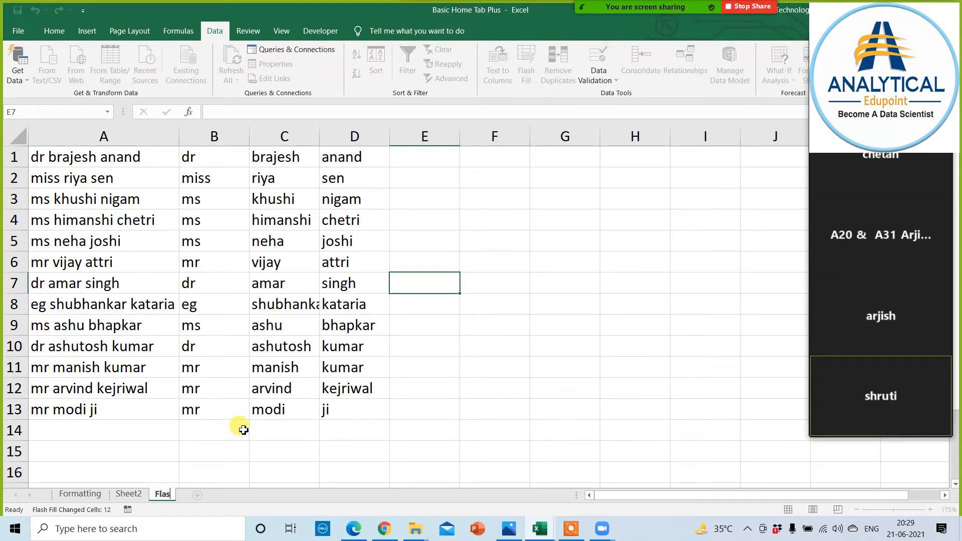
{"action": "type", "text": "h Fill"}
{"action": "left_click", "coordinate": [194, 455]}
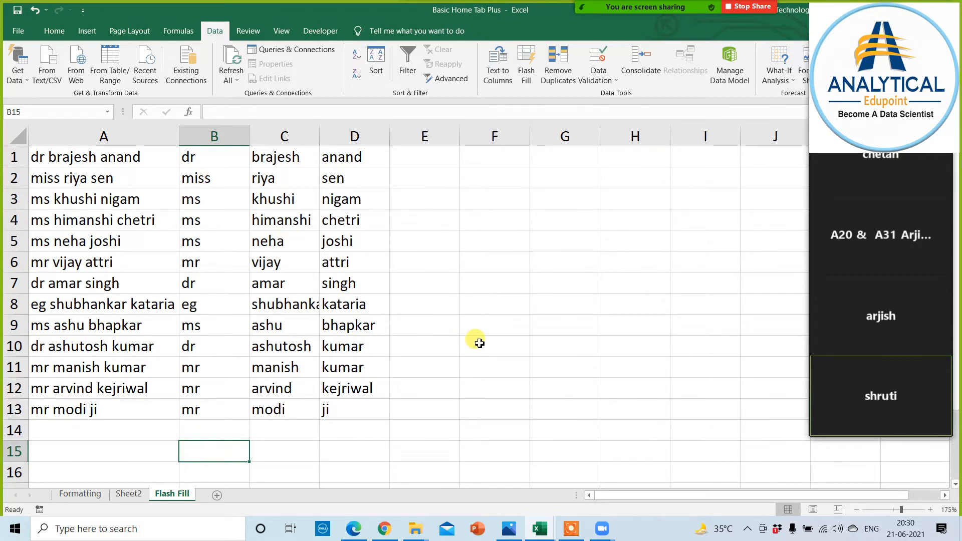
{"action": "left_click_drag", "start_coordinate": [217, 157], "coordinate": [378, 419]}
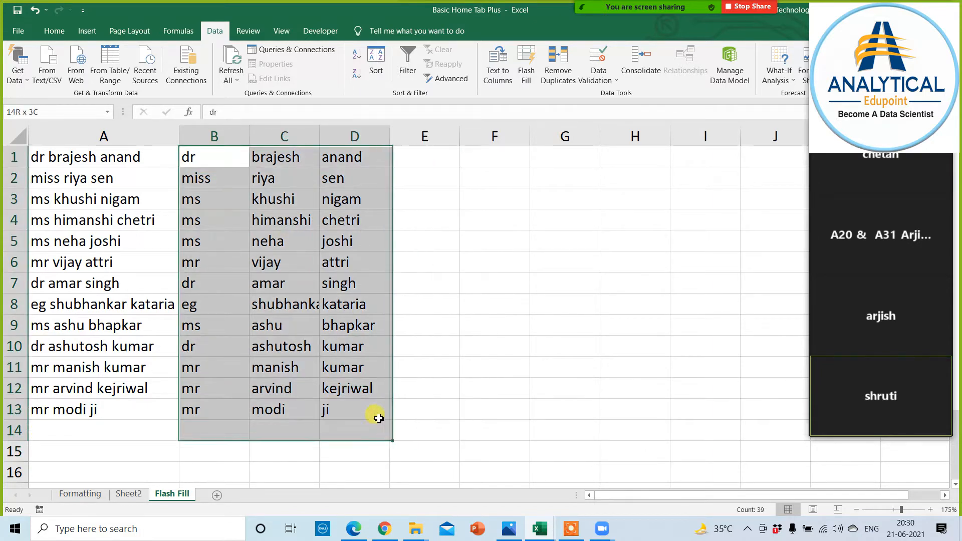
{"action": "left_click", "coordinate": [511, 370]}
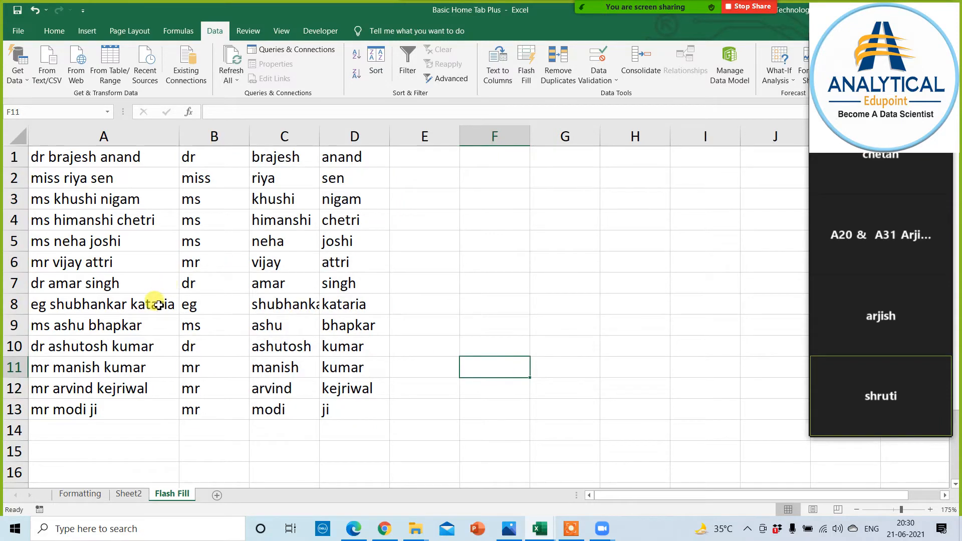
{"action": "left_click_drag", "start_coordinate": [82, 160], "coordinate": [388, 399]}
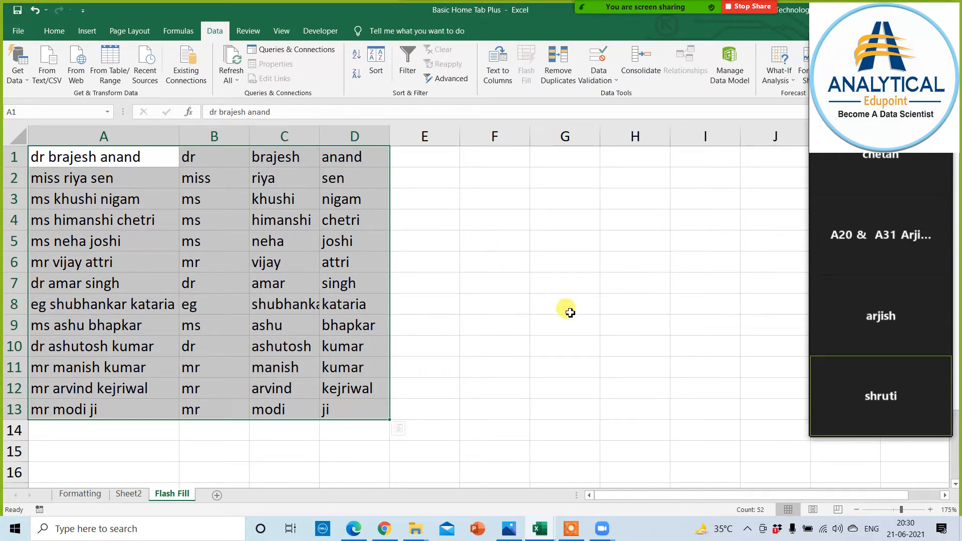
{"action": "mouse_move", "coordinate": [885, 410]}
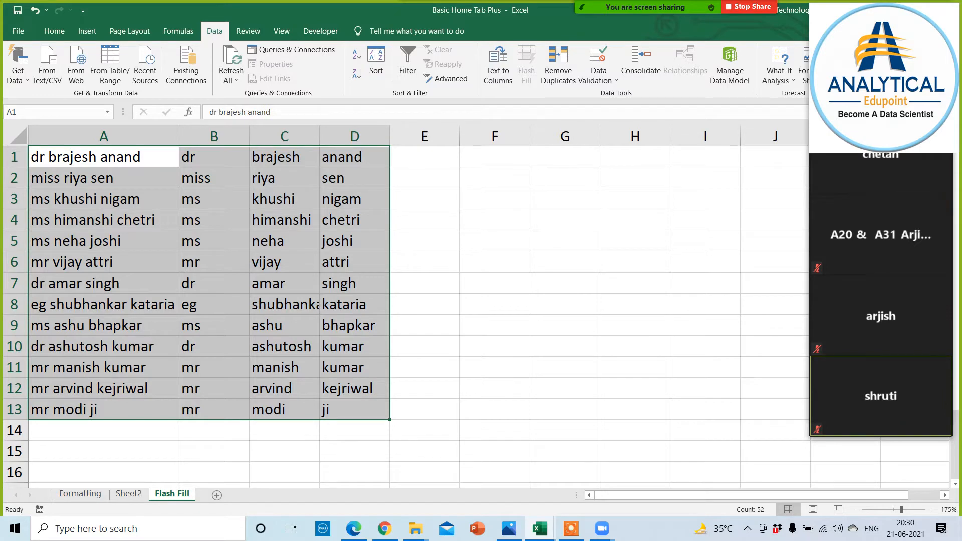
{"action": "left_click", "coordinate": [880, 42]}
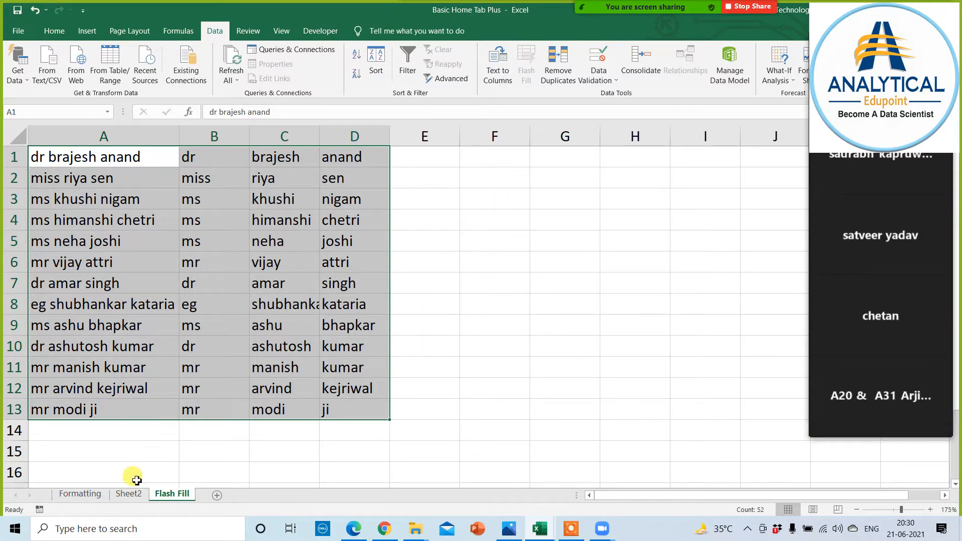
{"action": "left_click", "coordinate": [128, 493]}
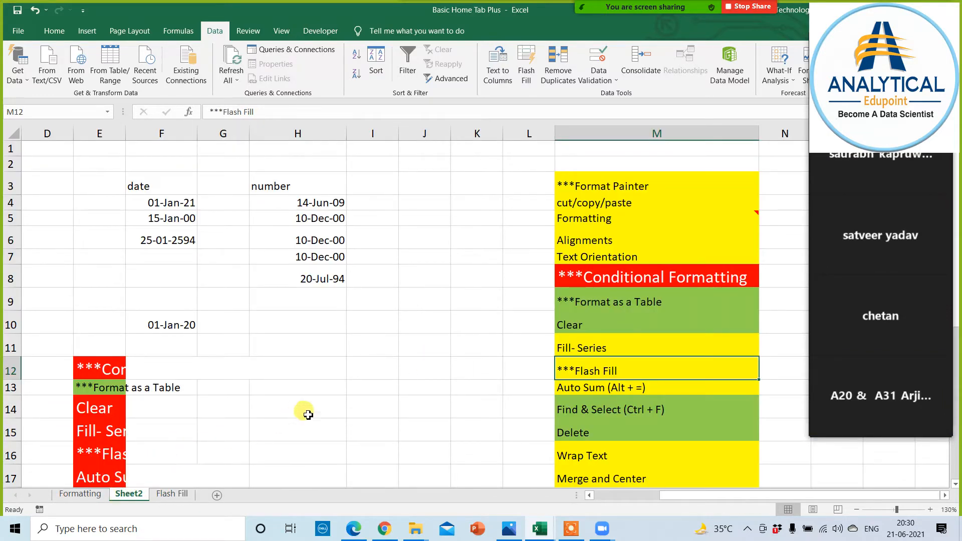
Widen column E to 20, delete empty columns J and K, then widen column E further
{"action": "scroll", "coordinate": [373, 371], "scroll_direction": "down", "scroll_amount": 1}
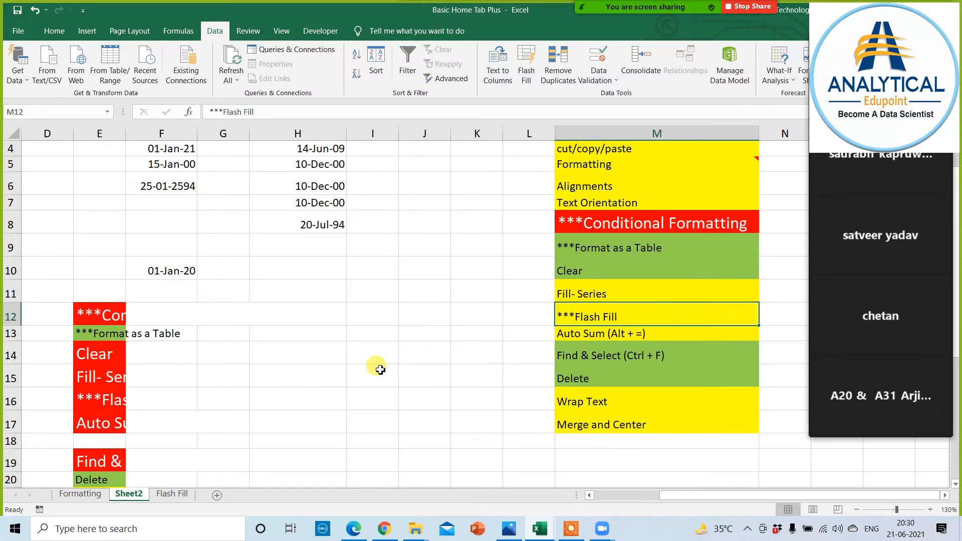
{"action": "left_click_drag", "start_coordinate": [125, 133], "coordinate": [207, 143]}
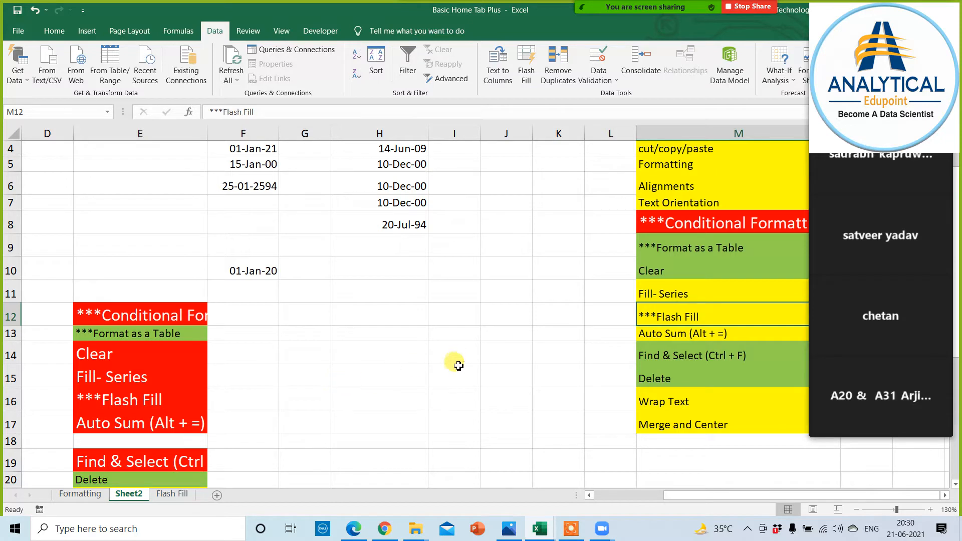
{"action": "left_click_drag", "start_coordinate": [506, 132], "coordinate": [544, 140]}
{"action": "key", "text": "ctrl+minus"}
{"action": "left_click", "coordinate": [380, 363]}
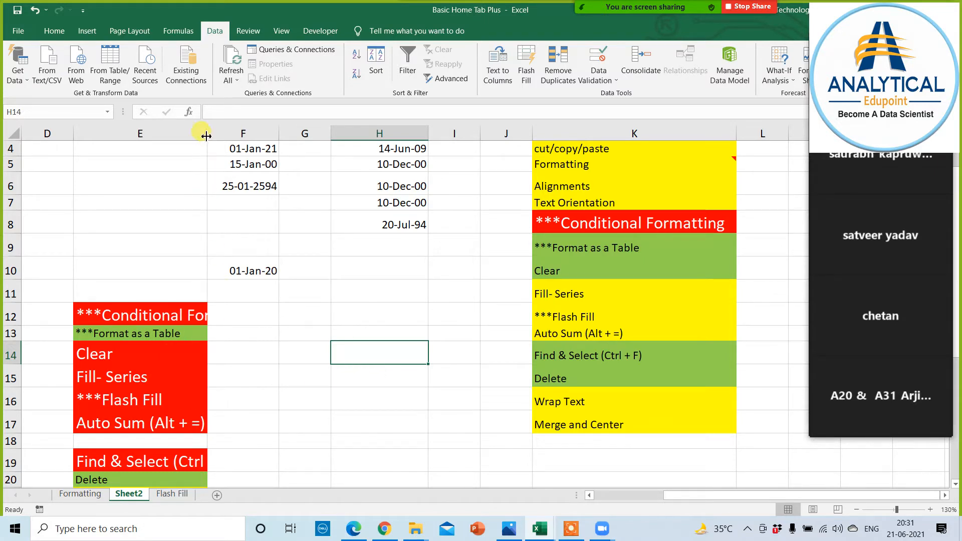
{"action": "left_click_drag", "start_coordinate": [206, 136], "coordinate": [284, 134]}
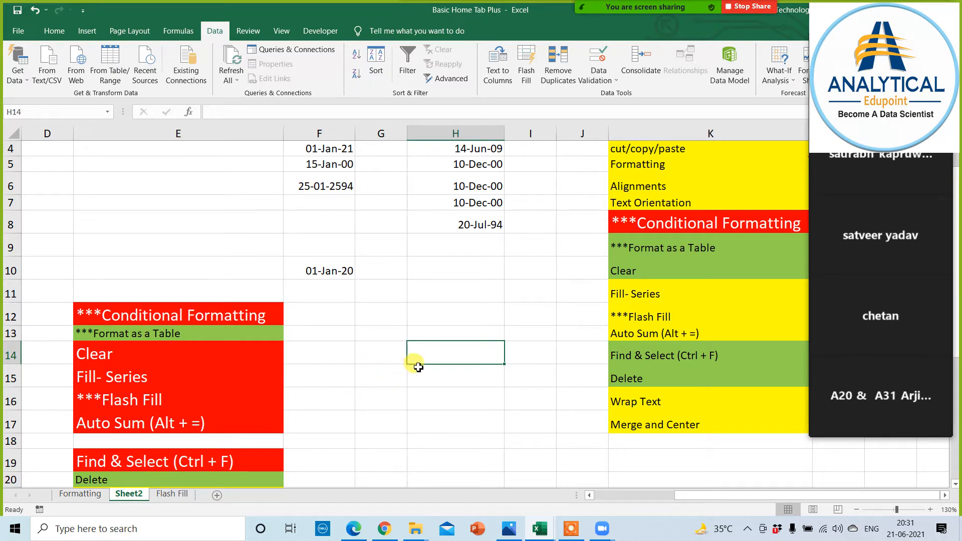
{"action": "scroll", "coordinate": [414, 365], "scroll_direction": "up", "scroll_amount": 1}
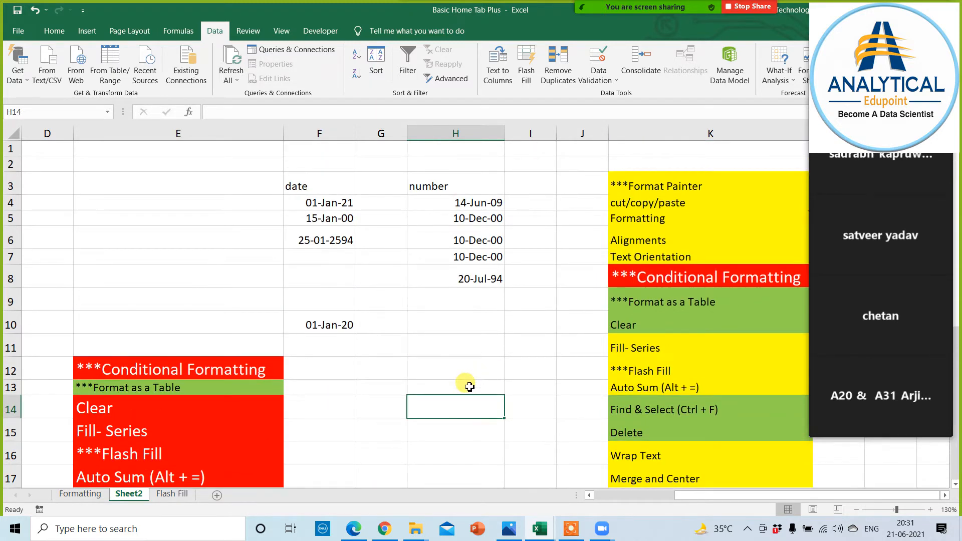
{"action": "left_click", "coordinate": [684, 298]}
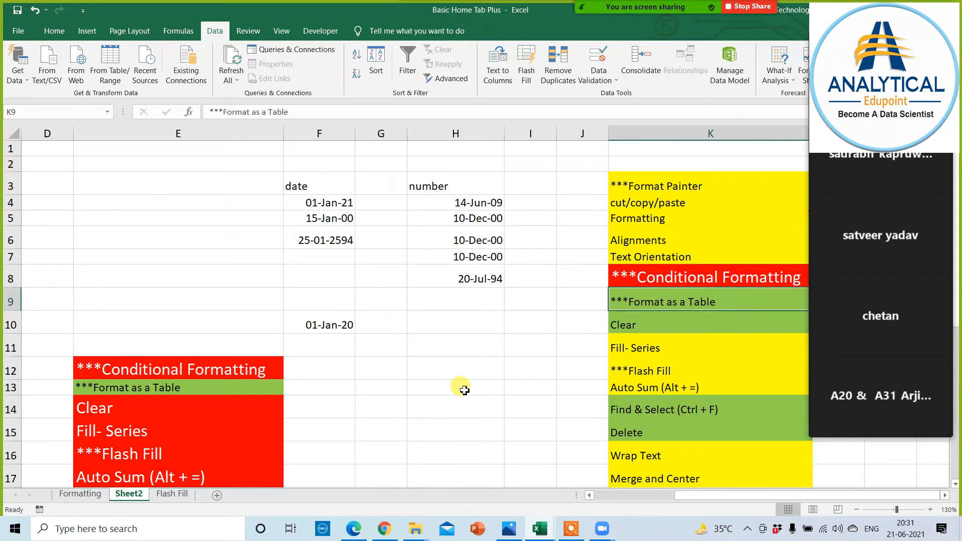
Add a new sheet named 'format as a table'
{"action": "left_click", "coordinate": [217, 495]}
{"action": "double_click", "coordinate": [169, 495]}
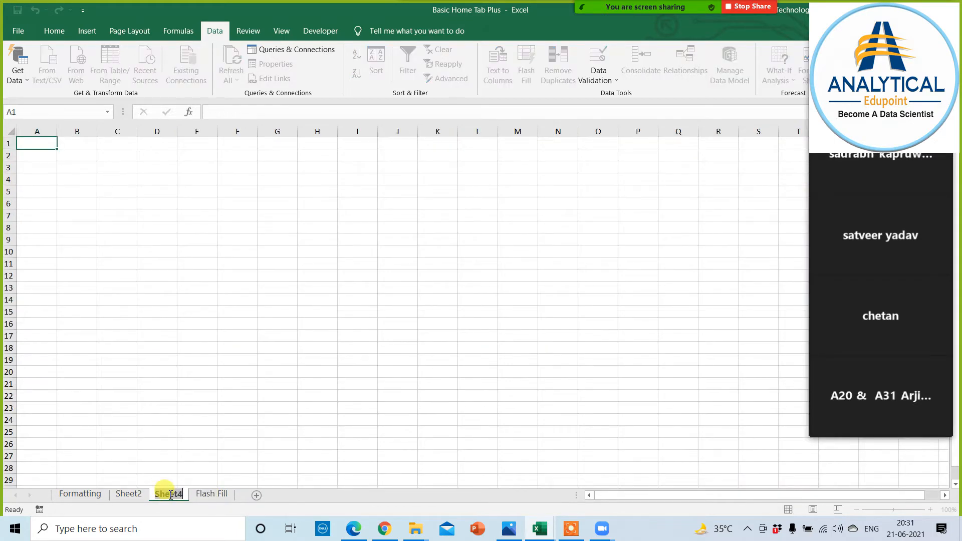
{"action": "type", "text": "format as a"}
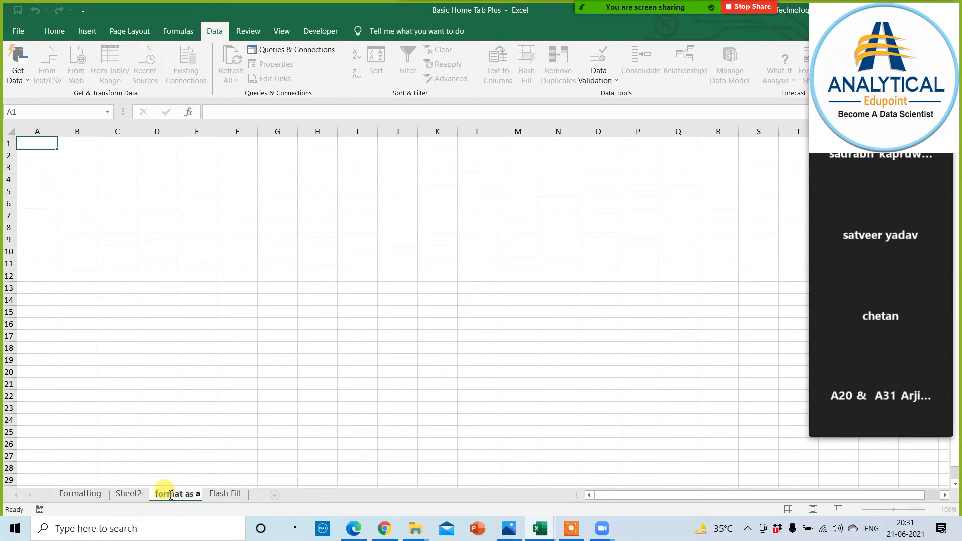
{"action": "type", "text": " table"}
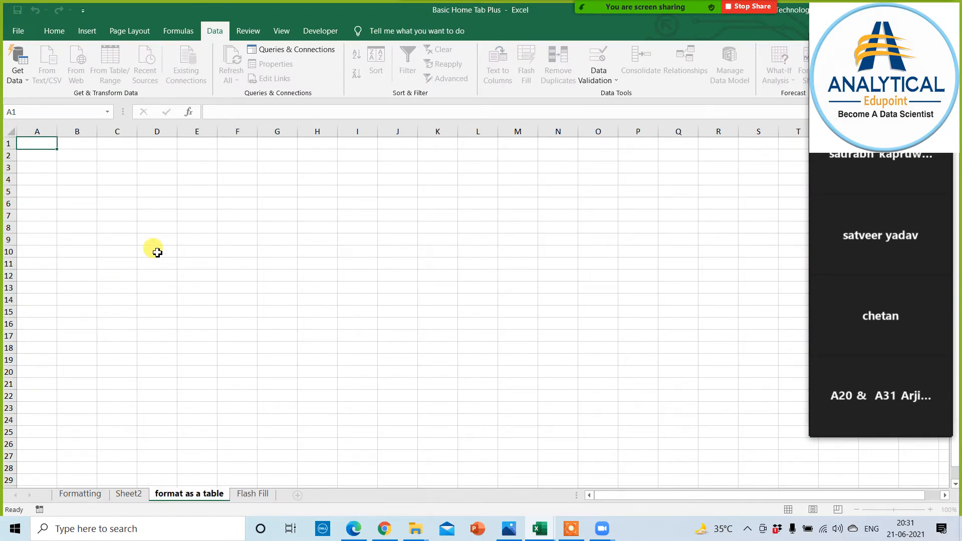
{"action": "left_click", "coordinate": [157, 252]}
Insert a banded table over B2:H14 and add the note 'inset - table' in J7
{"action": "left_click_drag", "start_coordinate": [65, 156], "coordinate": [331, 305]}
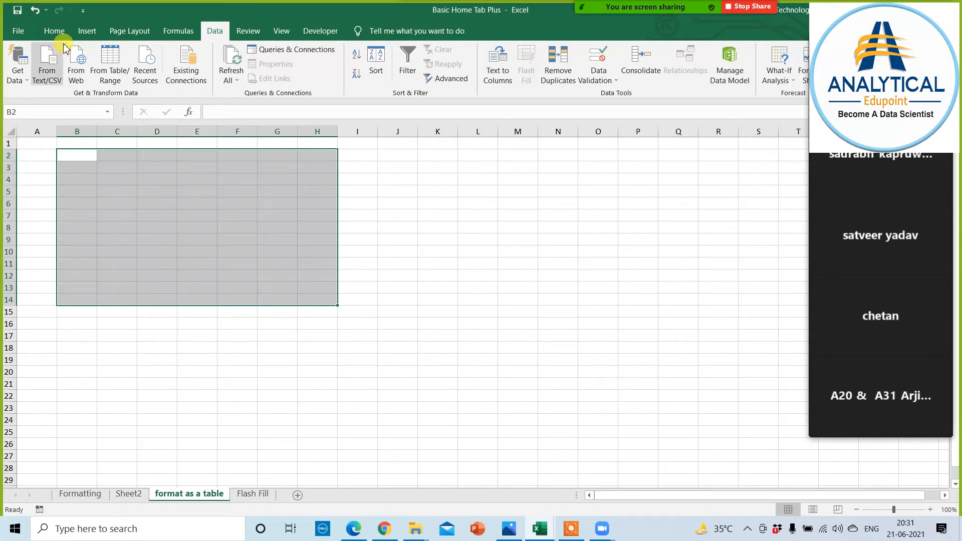
{"action": "left_click", "coordinate": [84, 32]}
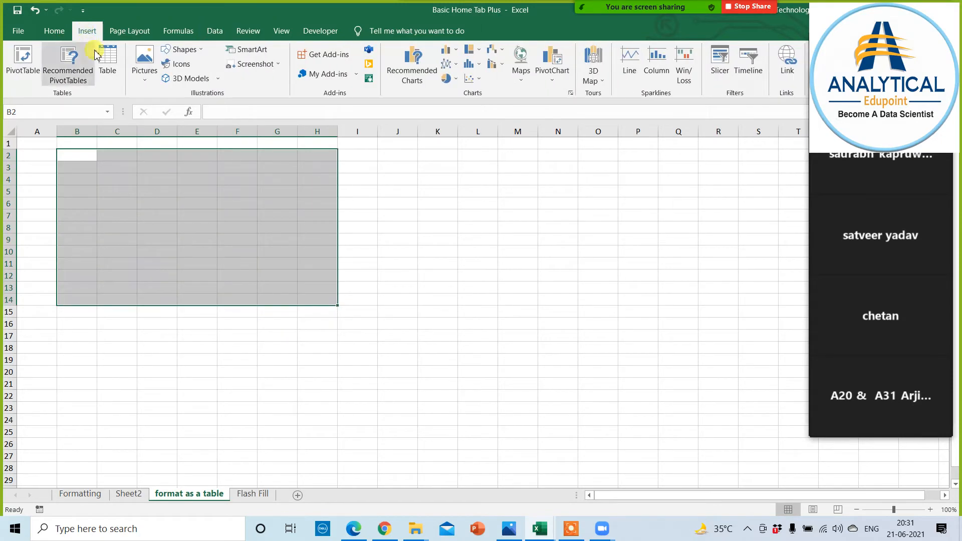
{"action": "left_click", "coordinate": [112, 67]}
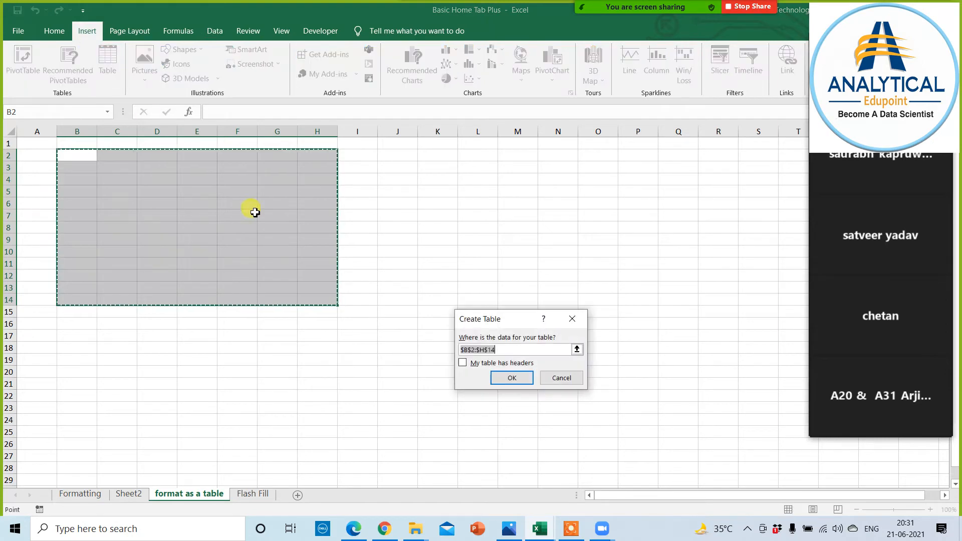
{"action": "left_click", "coordinate": [513, 378]}
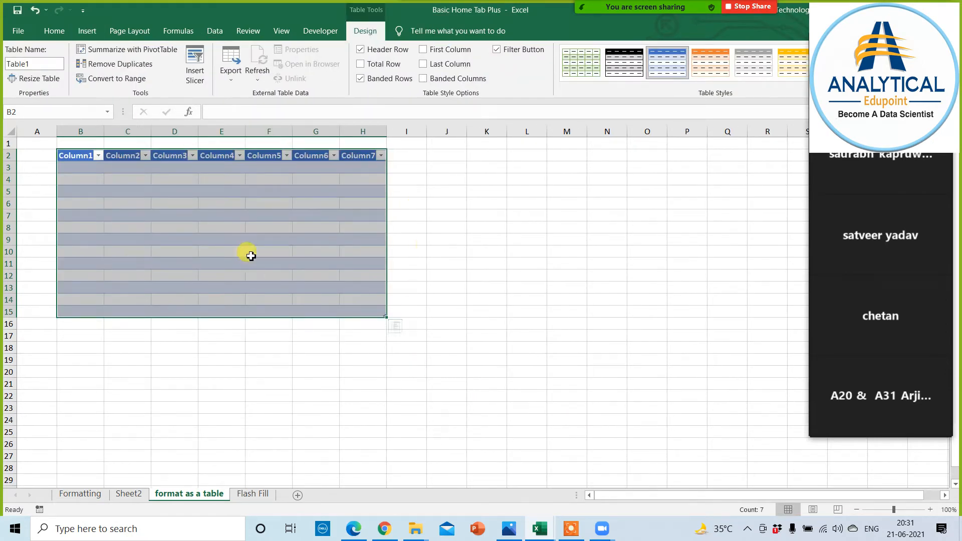
{"action": "left_click", "coordinate": [160, 367]}
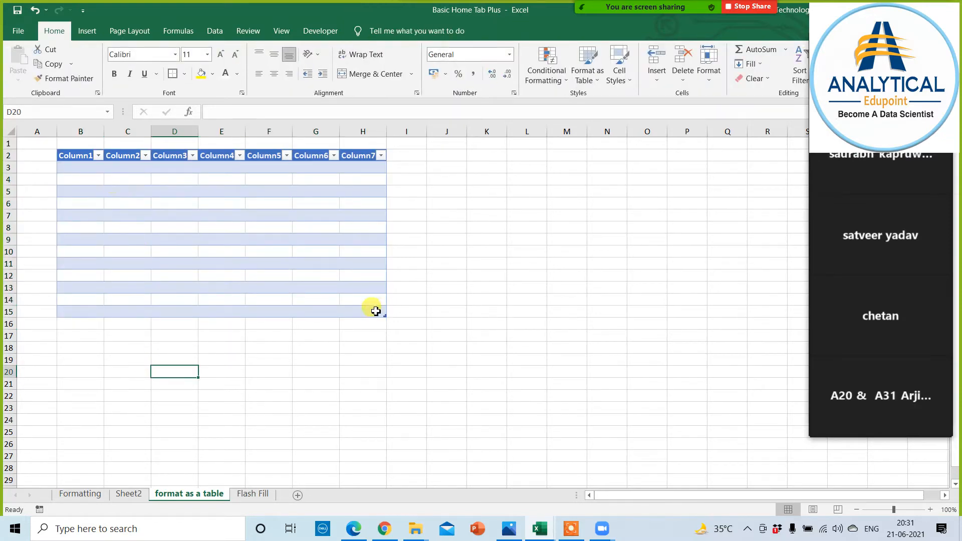
{"action": "left_click", "coordinate": [458, 213]}
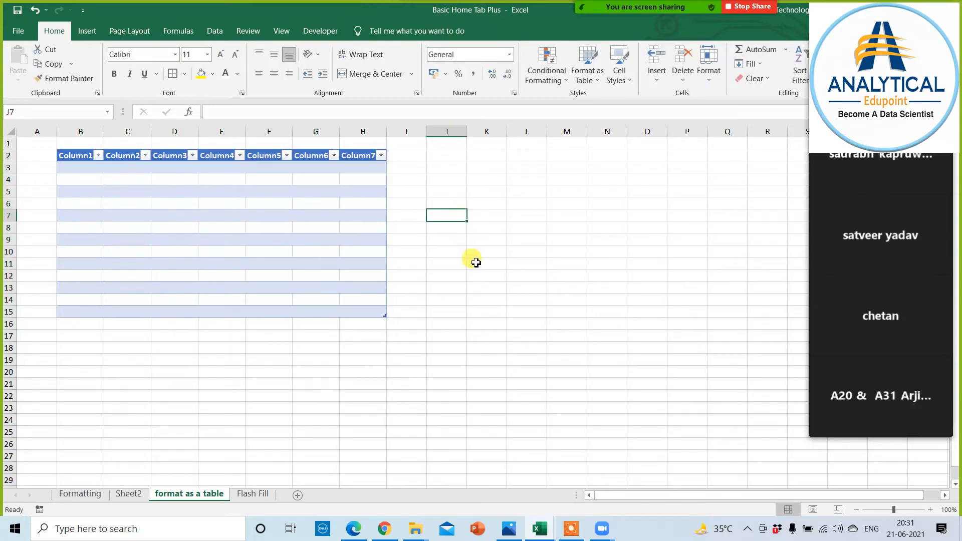
{"action": "type", "text": "inset - table"}
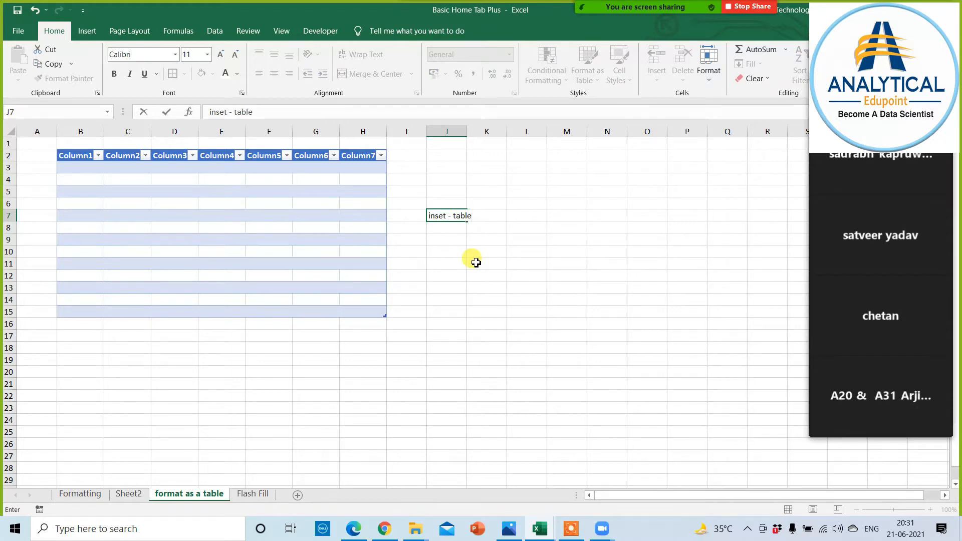
{"action": "left_click", "coordinate": [476, 262]}
{"action": "left_click_drag", "start_coordinate": [90, 347], "coordinate": [369, 469]}
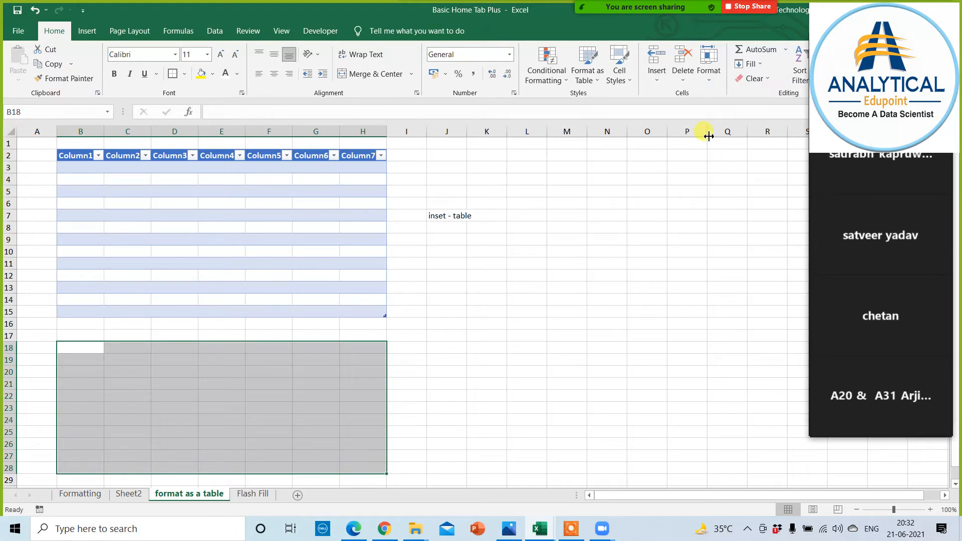
Create a green-styled table at B18:H29, then restyle the top table orange and the bottom light blue
{"action": "left_click", "coordinate": [594, 59]}
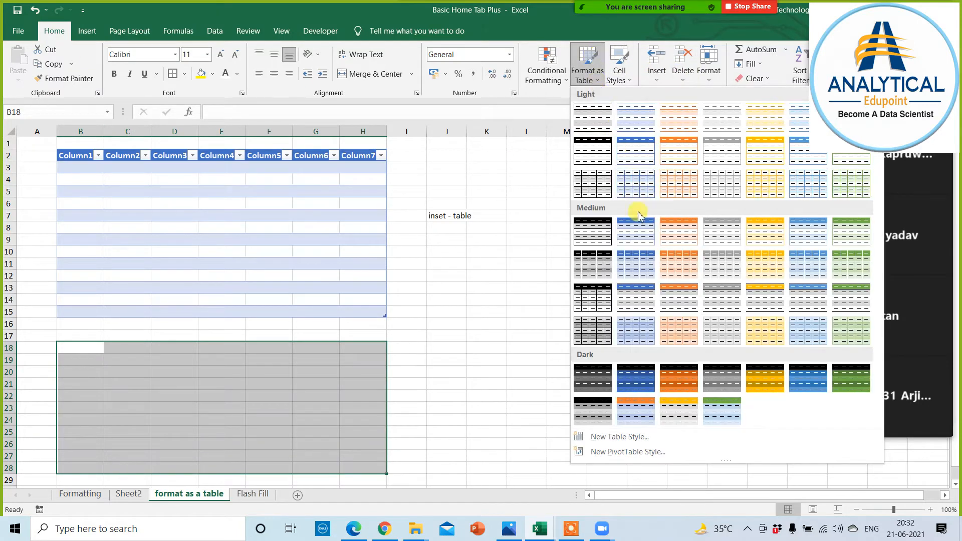
{"action": "left_click", "coordinate": [839, 307]}
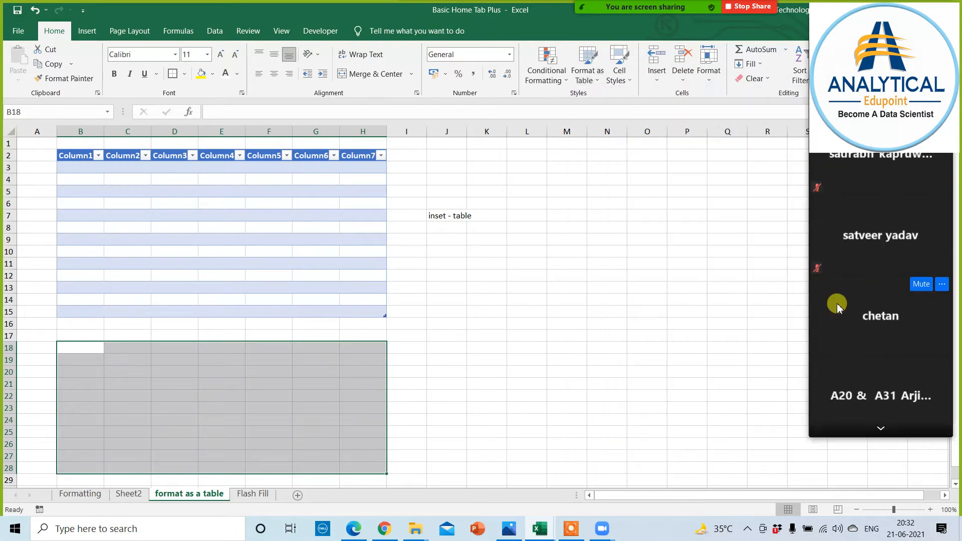
{"action": "left_click", "coordinate": [516, 379]}
{"action": "left_click", "coordinate": [177, 195]}
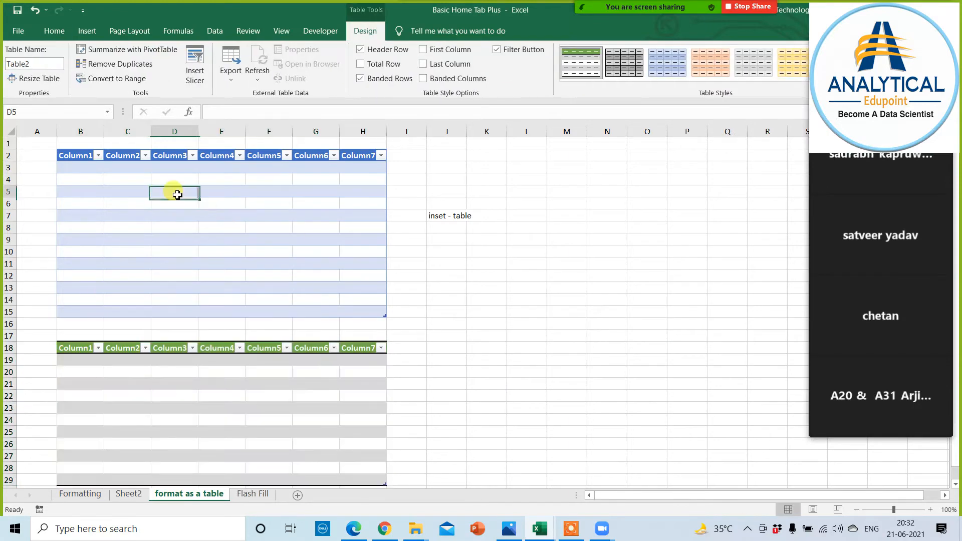
{"action": "left_click", "coordinate": [793, 62]}
{"action": "left_click", "coordinate": [269, 396]}
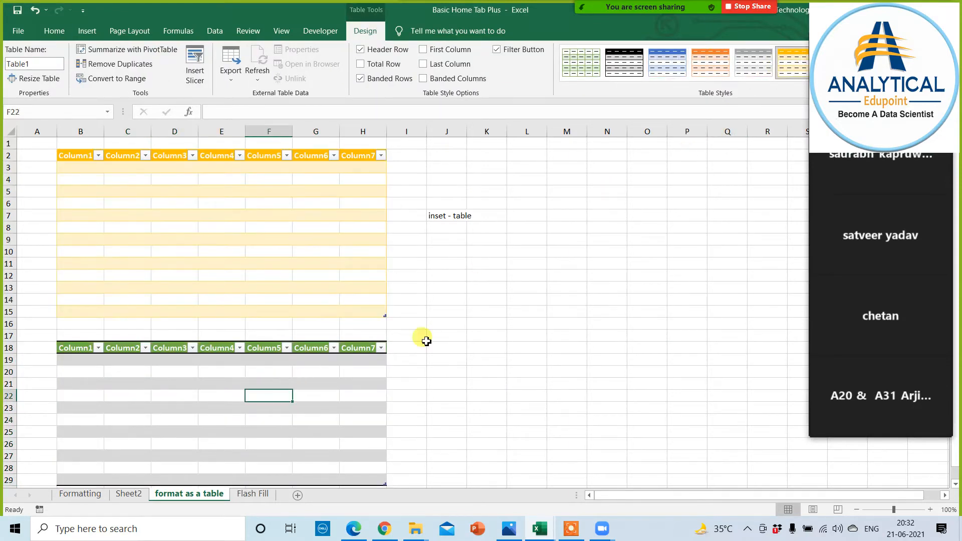
{"action": "left_click", "coordinate": [489, 325]}
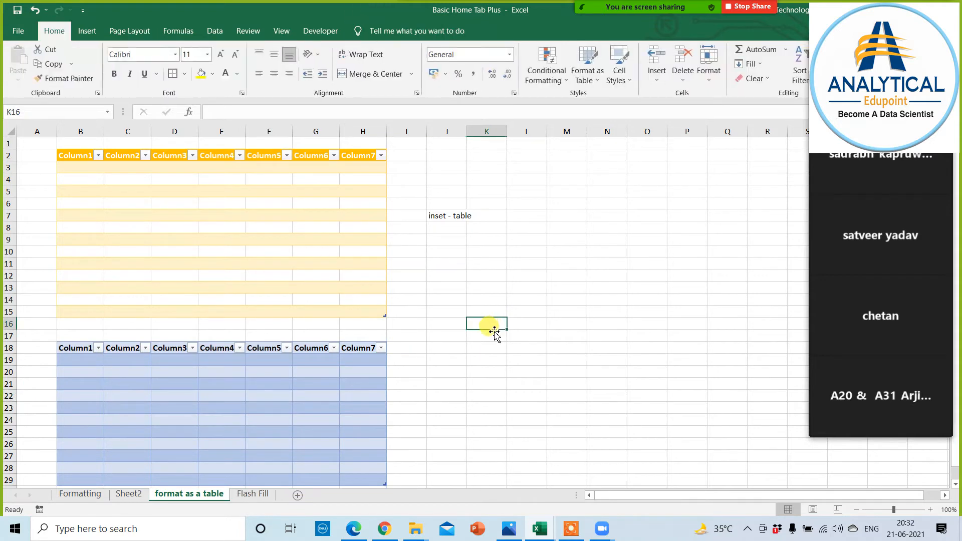
Type a note beginning 'hom' in cell J24
{"action": "scroll", "coordinate": [494, 333], "scroll_direction": "down", "scroll_amount": 4}
{"action": "left_click", "coordinate": [445, 280]}
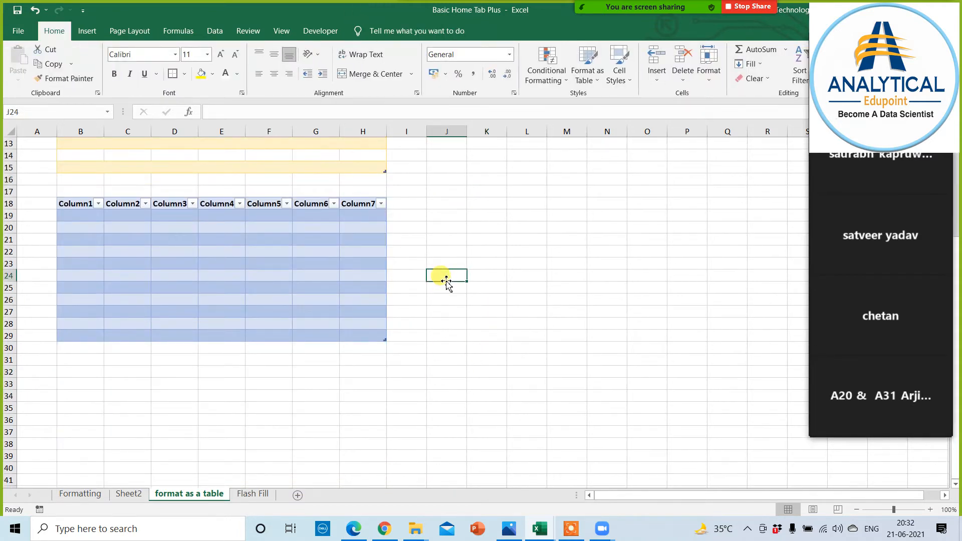
{"action": "type", "text": "home tab - format as a table"}
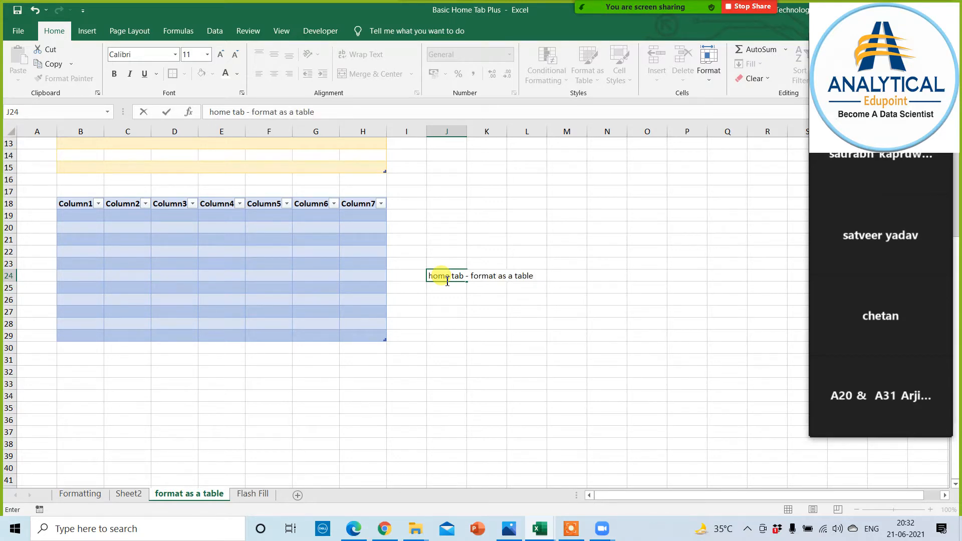
{"action": "key", "text": "ctrl+Return"}
Make B34:H45 a table with Ctrl+T and add the note 'ctrl + t' in K39
{"action": "scroll", "coordinate": [354, 344], "scroll_direction": "down", "scroll_amount": 2}
{"action": "left_click_drag", "start_coordinate": [70, 320], "coordinate": [364, 457]}
{"action": "key", "text": "ctrl+t"}
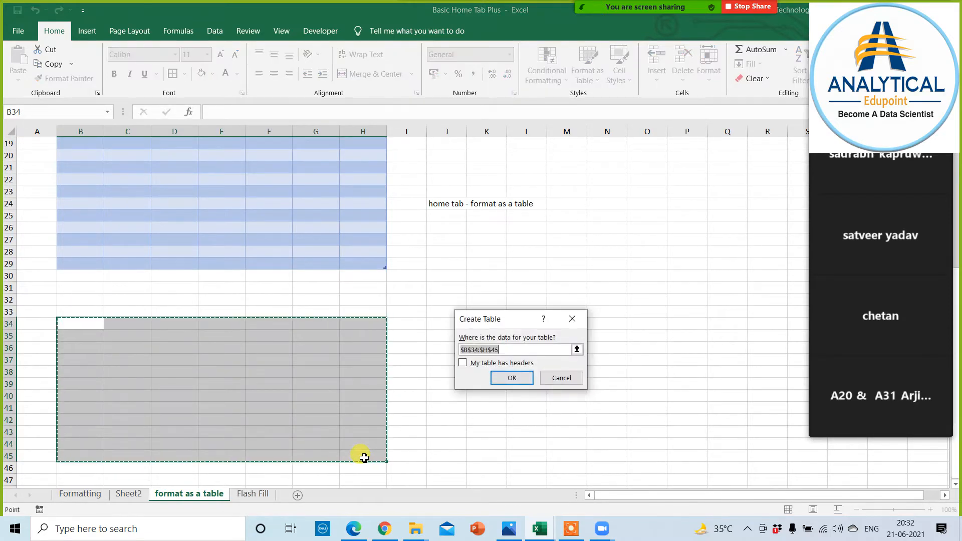
{"action": "left_click", "coordinate": [512, 378]}
{"action": "left_click", "coordinate": [477, 383]}
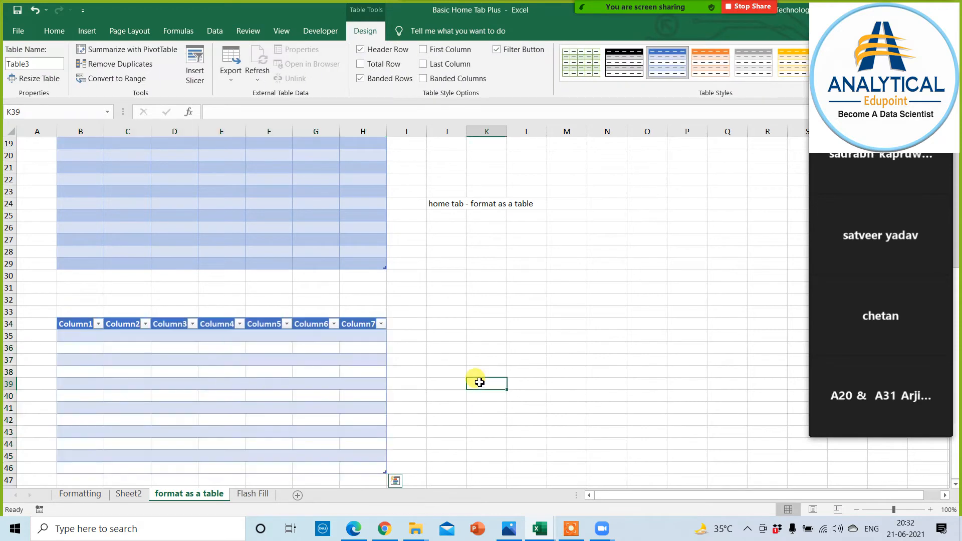
{"action": "type", "text": "ctrl +"}
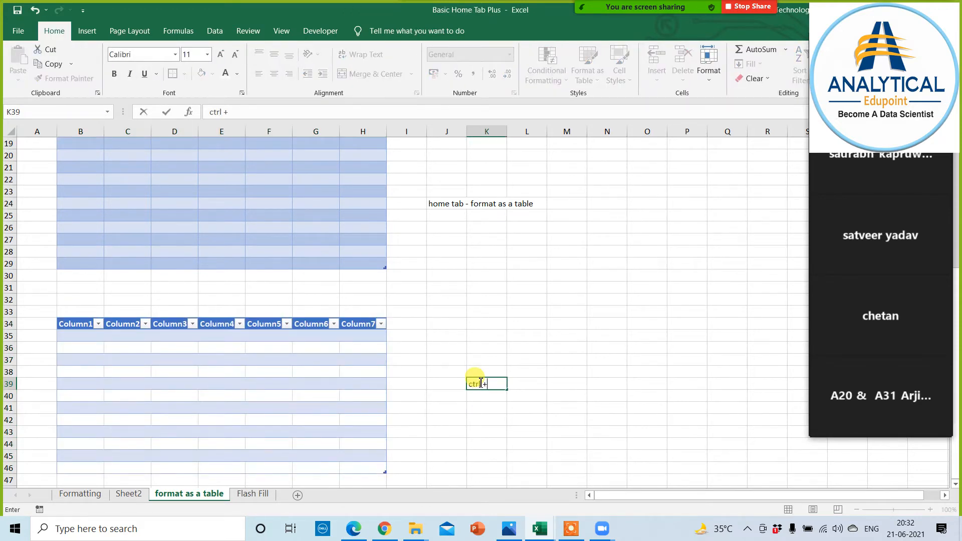
{"action": "type", "text": " t"}
{"action": "left_click", "coordinate": [544, 323]}
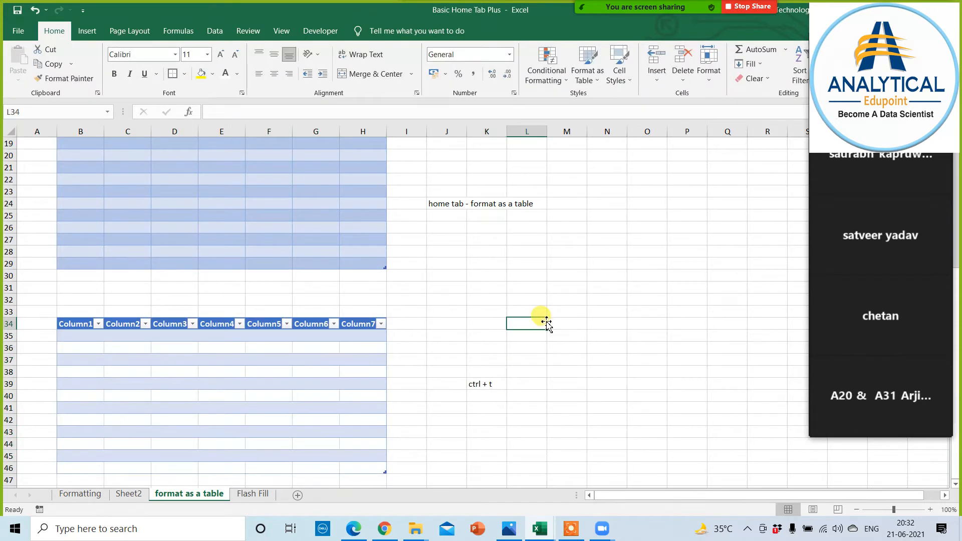
{"action": "scroll", "coordinate": [251, 230], "scroll_direction": "up", "scroll_amount": 6}
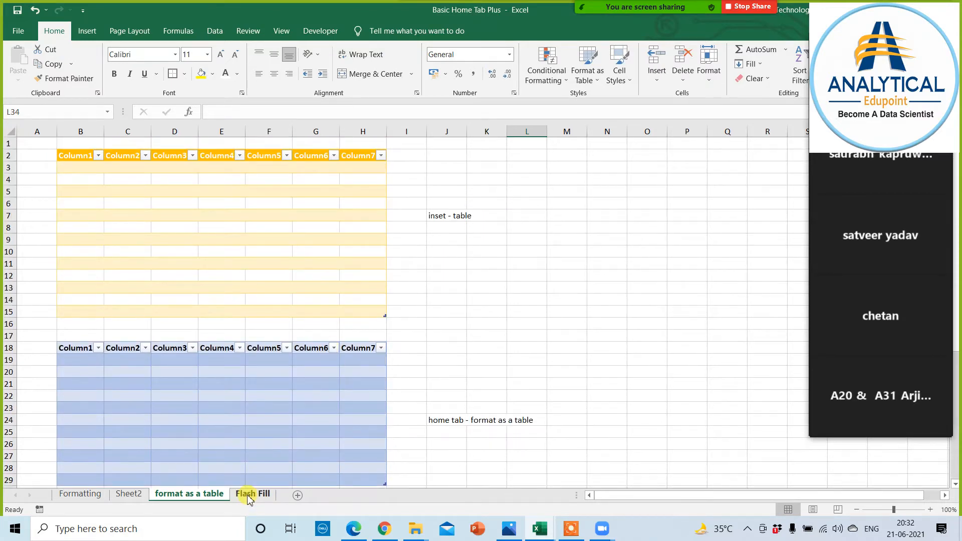
{"action": "left_click", "coordinate": [125, 494]}
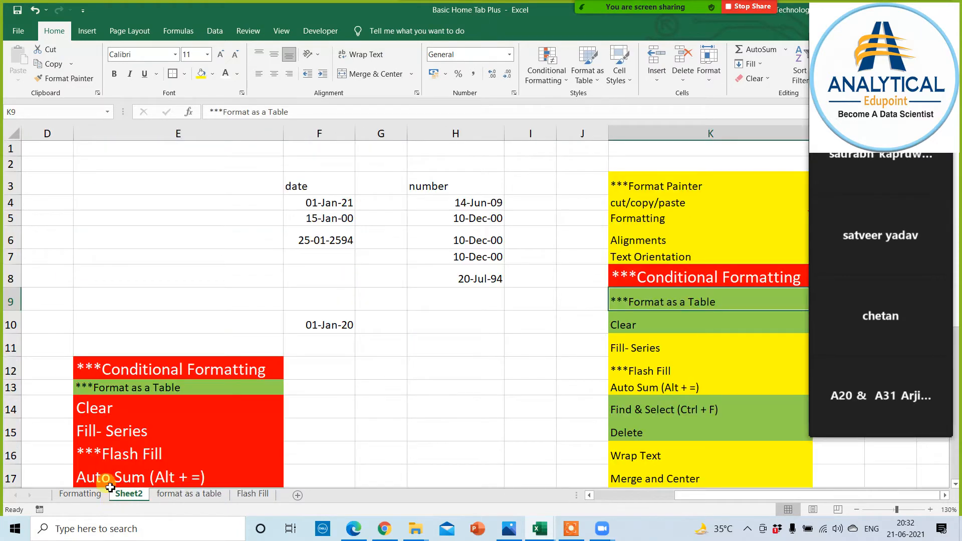
On the Formatting sheet, convert the sales data L2:R14 into a table with headers
{"action": "left_click", "coordinate": [80, 494]}
{"action": "left_click", "coordinate": [531, 218]}
{"action": "left_click", "coordinate": [565, 193]}
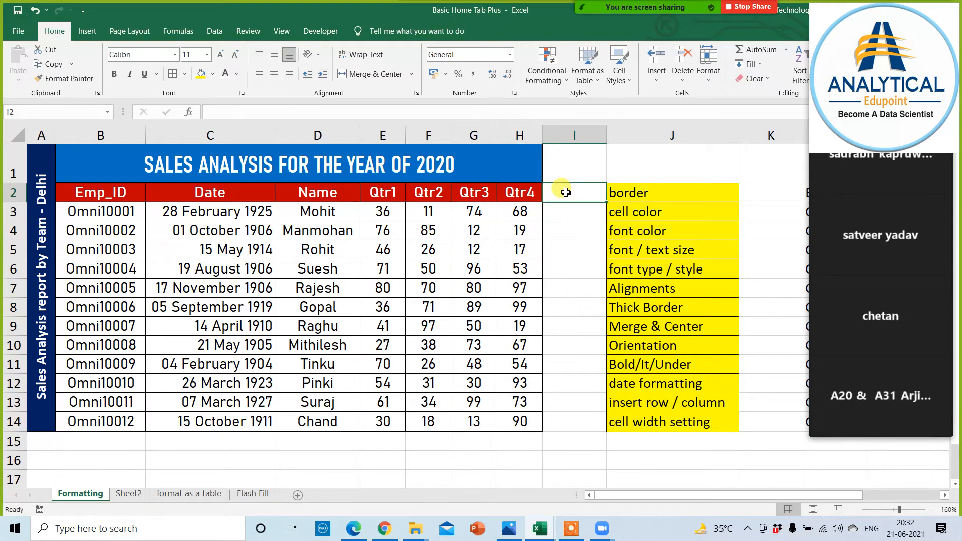
{"action": "key", "text": "Right"}
{"action": "key", "text": "Right"}
{"action": "key", "text": "Right"}
{"action": "key", "text": "Right"}
{"action": "key", "text": "Right"}
{"action": "key", "text": "Right"}
{"action": "key", "text": "Right"}
{"action": "key", "text": "Right"}
{"action": "key", "text": "Right"}
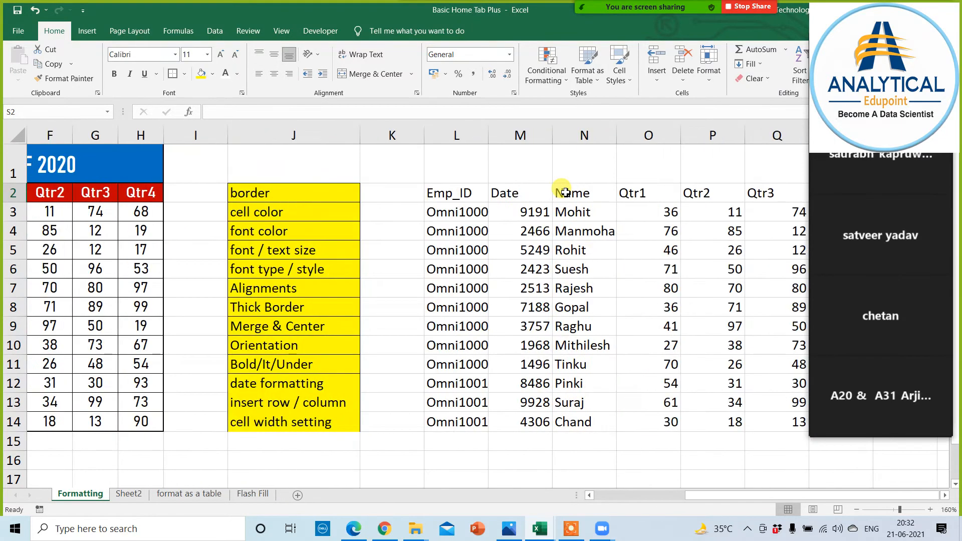
{"action": "key", "text": "Left"}
{"action": "key", "text": "Left"}
{"action": "key", "text": "Left"}
{"action": "key", "text": "Left"}
{"action": "key", "text": "Left"}
{"action": "key", "text": "Left"}
{"action": "key", "text": "Left"}
{"action": "key", "text": "Left"}
{"action": "key", "text": "Left"}
{"action": "key", "text": "Left"}
{"action": "key", "text": "Left"}
{"action": "key", "text": "Left"}
{"action": "key", "text": "Left"}
{"action": "key", "text": "Left"}
{"action": "key", "text": "Left"}
{"action": "key", "text": "Left"}
{"action": "key", "text": "Left"}
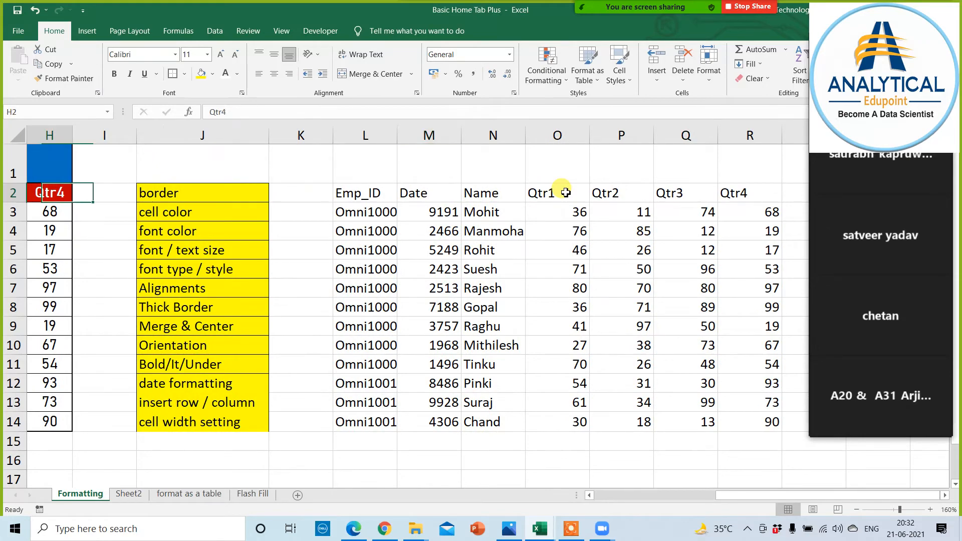
{"action": "key", "text": "Right"}
{"action": "key", "text": "Right"}
{"action": "key", "text": "Right"}
{"action": "key", "text": "Right"}
{"action": "key", "text": "Right"}
{"action": "key", "text": "Right"}
{"action": "key", "text": "Right"}
{"action": "key", "text": "Right"}
{"action": "key", "text": "Right"}
{"action": "key", "text": "Right"}
{"action": "key", "text": "Right"}
{"action": "key", "text": "Right"}
{"action": "key", "text": "Right"}
{"action": "key", "text": "Right"}
{"action": "key", "text": "Right"}
{"action": "key", "text": "Right"}
{"action": "key", "text": "Right"}
{"action": "key", "text": "Right"}
{"action": "key", "text": "Right"}
{"action": "key", "text": "Right"}
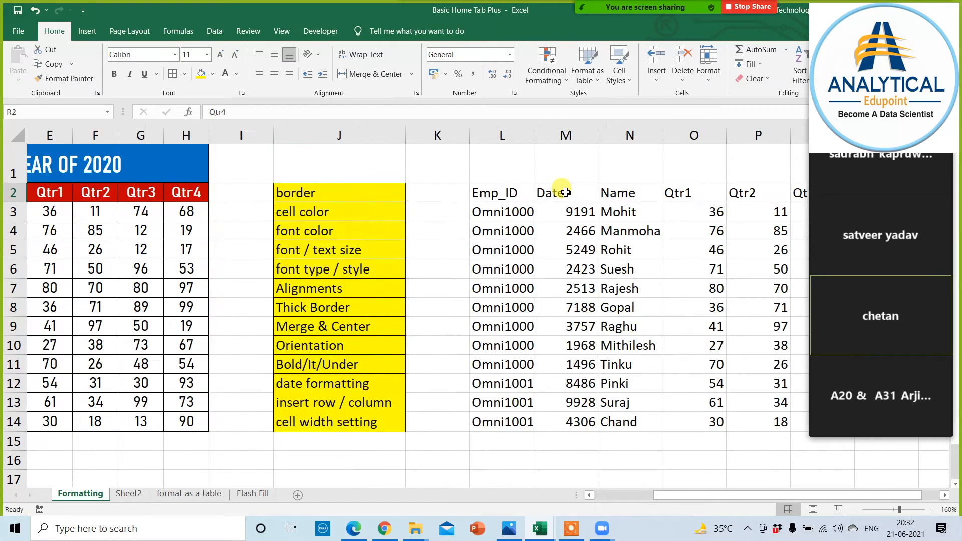
{"action": "key", "text": "Left"}
{"action": "key", "text": "Left"}
{"action": "key", "text": "Left"}
{"action": "key", "text": "Left"}
{"action": "key", "text": "Left"}
{"action": "key", "text": "Left"}
{"action": "key", "text": "Left"}
{"action": "key", "text": "Left"}
{"action": "key", "text": "Left"}
{"action": "key", "text": "Left"}
{"action": "key", "text": "Left"}
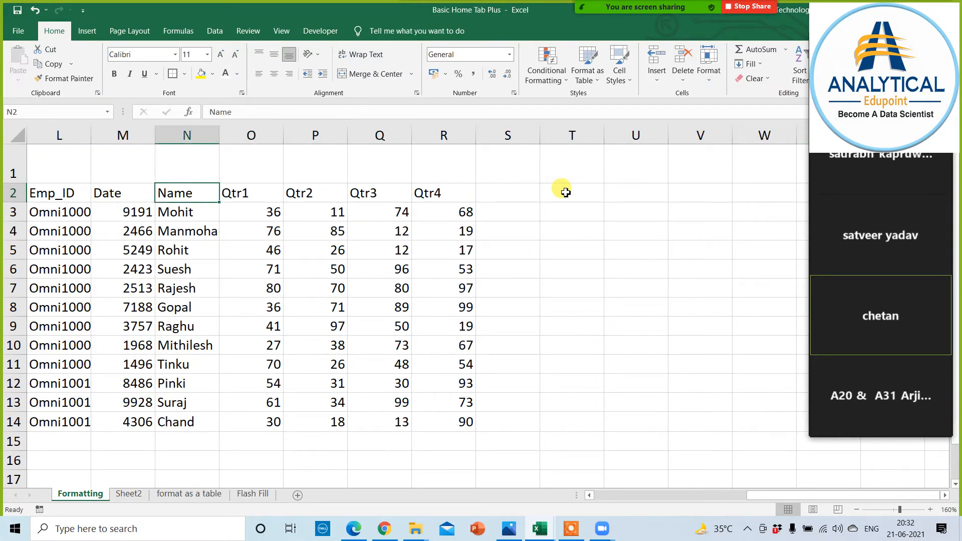
{"action": "key", "text": "shift+Down"}
{"action": "key", "text": "shift+Down"}
{"action": "key", "text": "ctrl+shift+Down"}
{"action": "key", "text": "ctrl+shift+Right"}
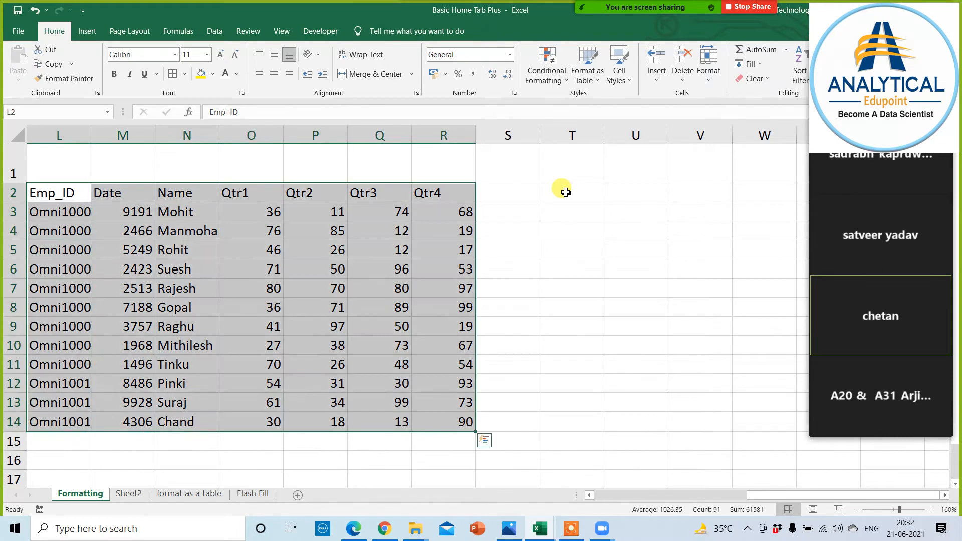
{"action": "key", "text": "ctrl+t"}
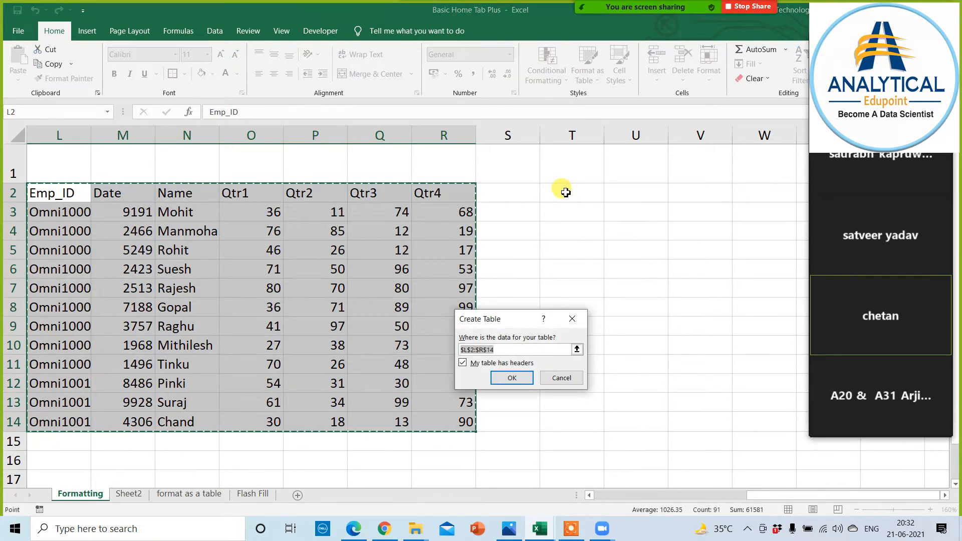
{"action": "key", "text": "Return"}
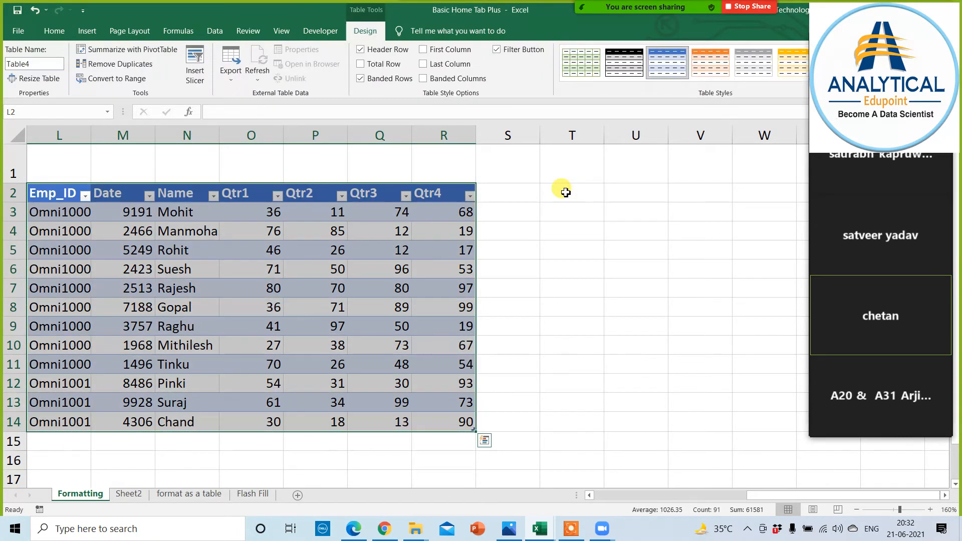
Format the Date values M3:M14 as Long Date and widen the Date column
{"action": "double_click", "coordinate": [155, 136]}
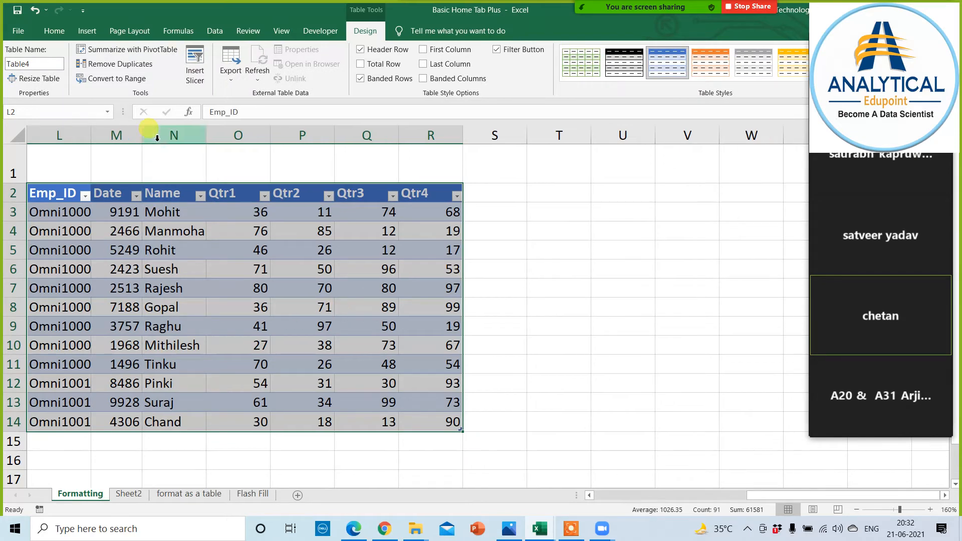
{"action": "left_click_drag", "start_coordinate": [125, 213], "coordinate": [125, 423]}
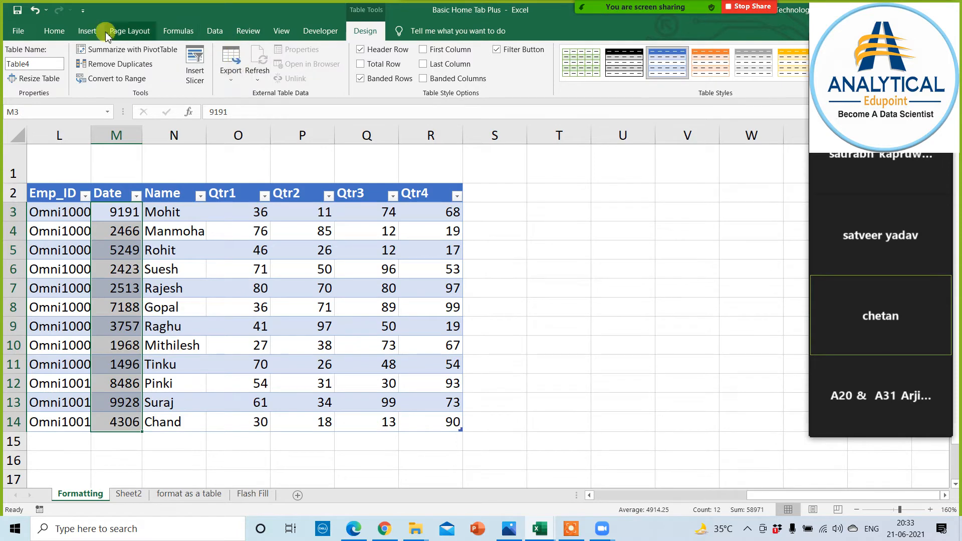
{"action": "left_click", "coordinate": [87, 31]}
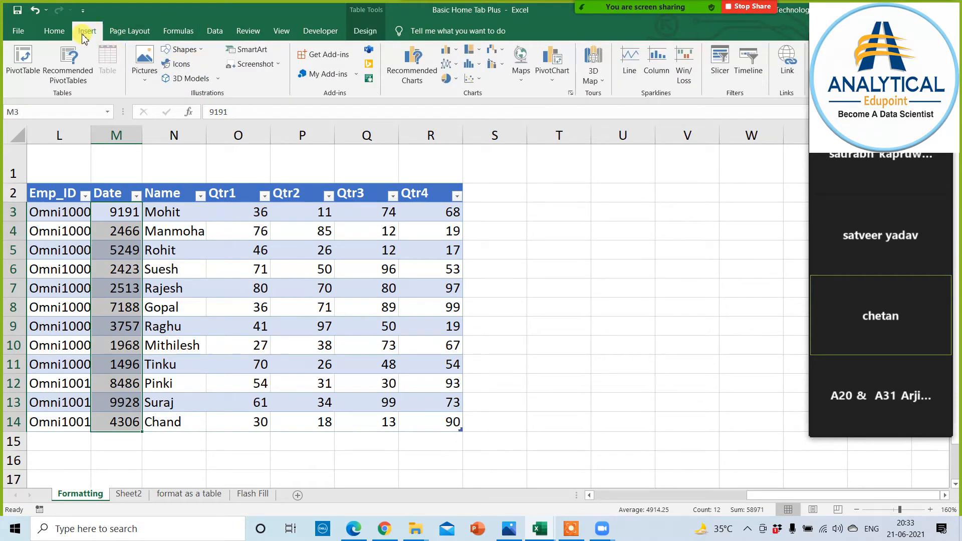
{"action": "left_click", "coordinate": [54, 30]}
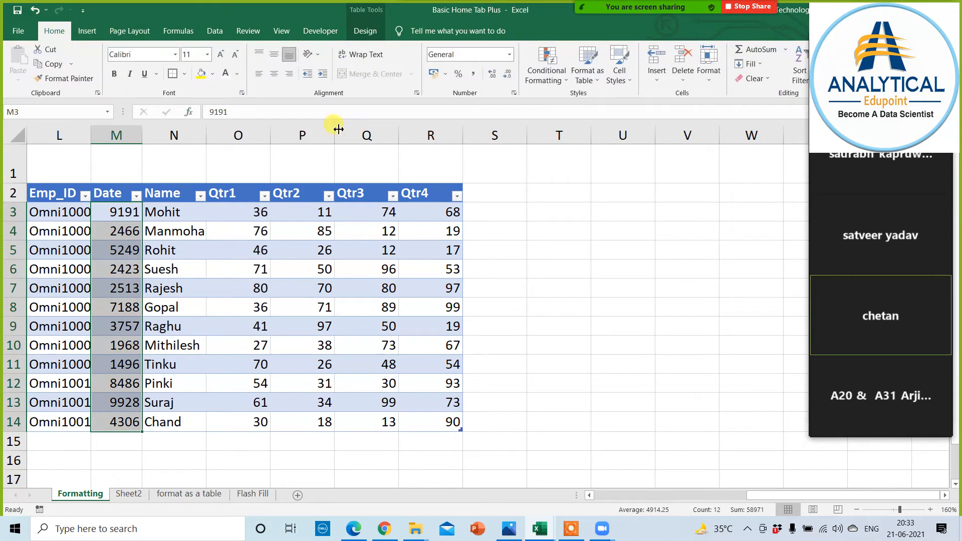
{"action": "left_click", "coordinate": [510, 54]}
{"action": "left_click", "coordinate": [473, 207]}
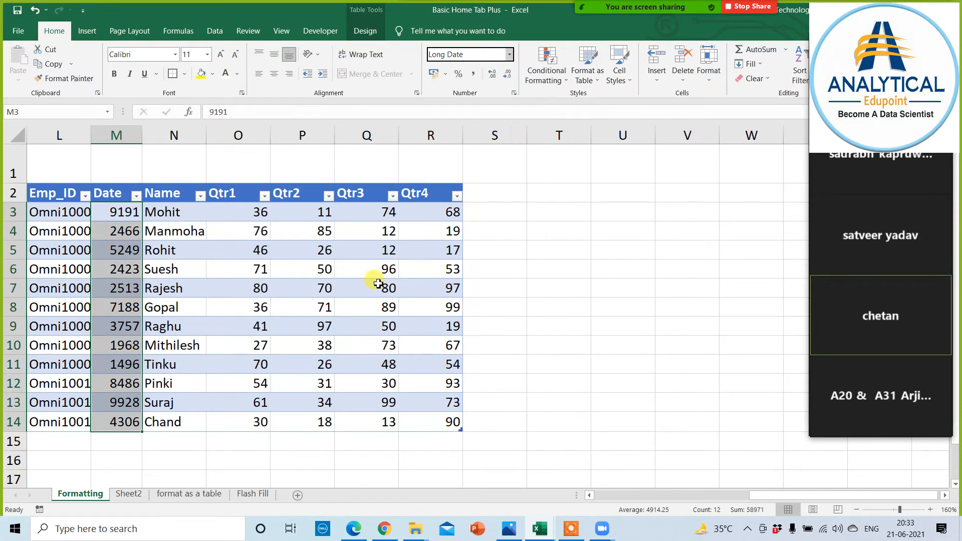
{"action": "left_click_drag", "start_coordinate": [213, 131], "coordinate": [225, 126]}
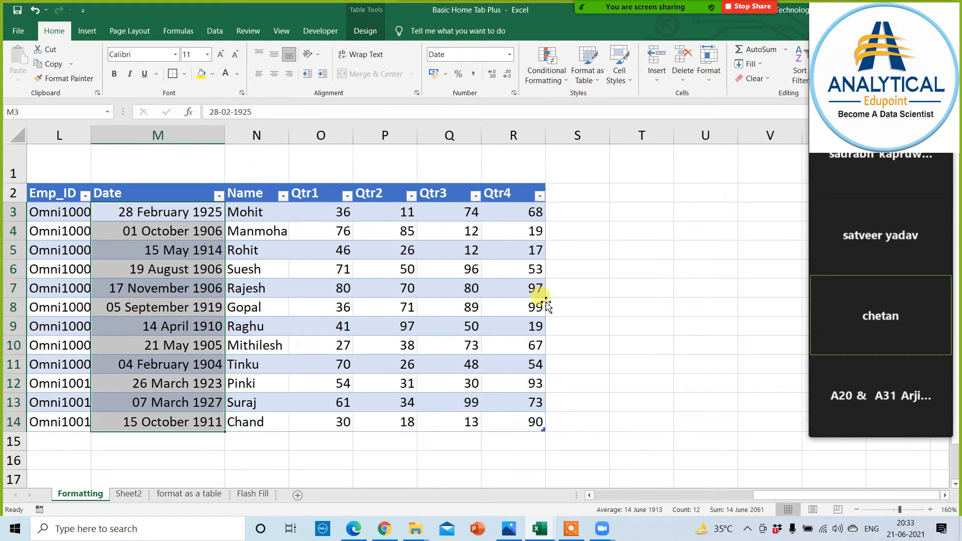
{"action": "left_click", "coordinate": [599, 309]}
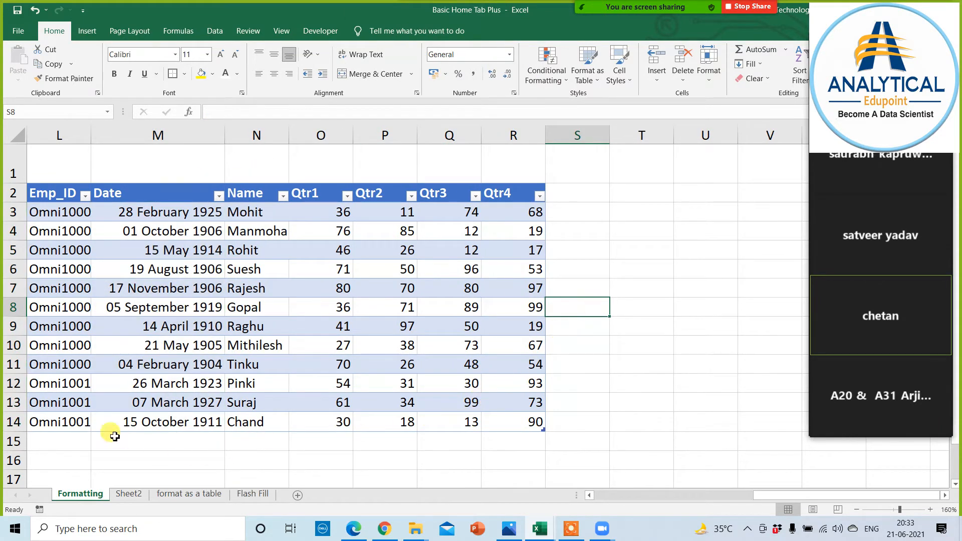
Enter 234234, 2342 and 2342 in L15:L17 below the table
{"action": "left_click", "coordinate": [65, 442]}
{"action": "type", "text": "234234"}
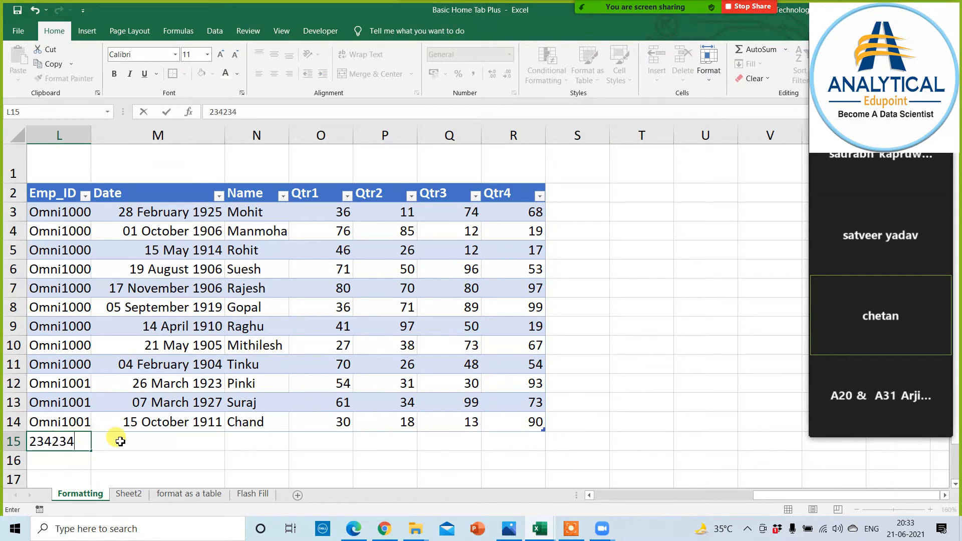
{"action": "key", "text": "Tab"}
{"action": "left_click", "coordinate": [63, 467]}
{"action": "type", "text": "2342"}
{"action": "key", "text": "Tab"}
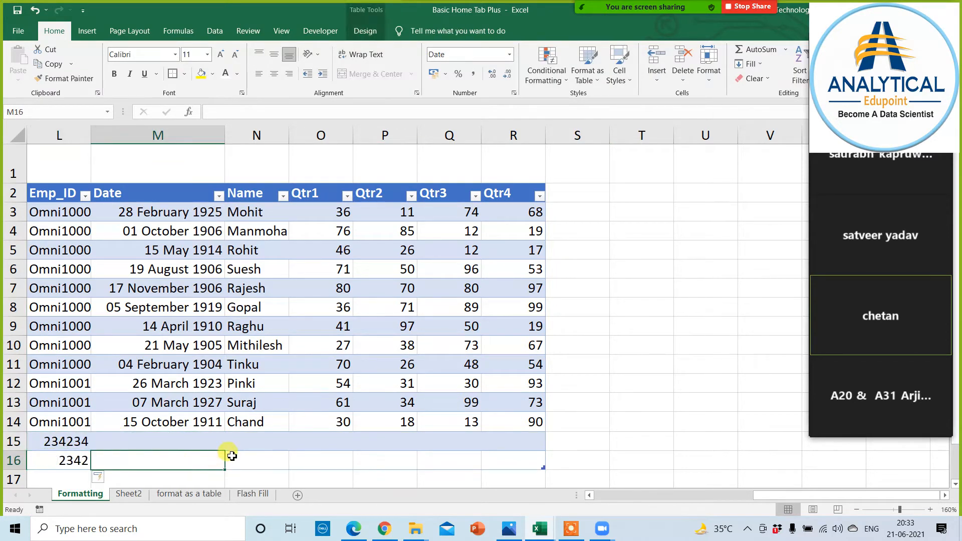
{"action": "left_click", "coordinate": [82, 477]}
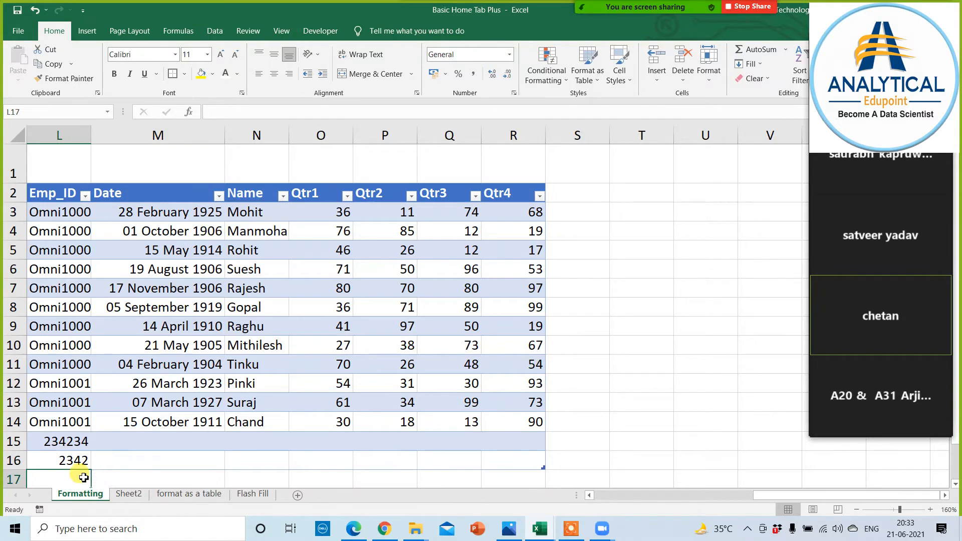
{"action": "type", "text": "2342"}
{"action": "left_click", "coordinate": [213, 453]}
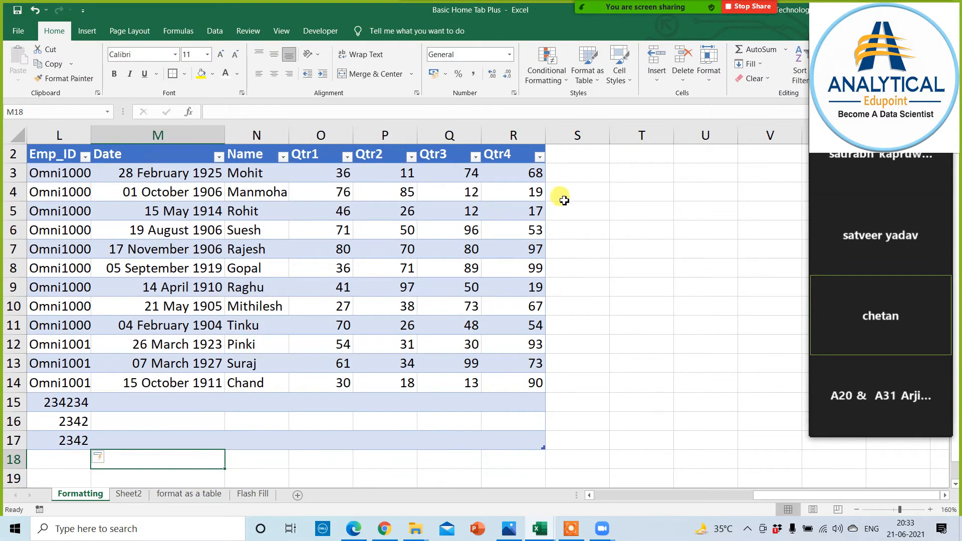
Add new headers 2344 in S2 and 234 in T2 beside the table
{"action": "left_click", "coordinate": [574, 155]}
{"action": "type", "text": "2344"}
{"action": "left_click", "coordinate": [586, 231]}
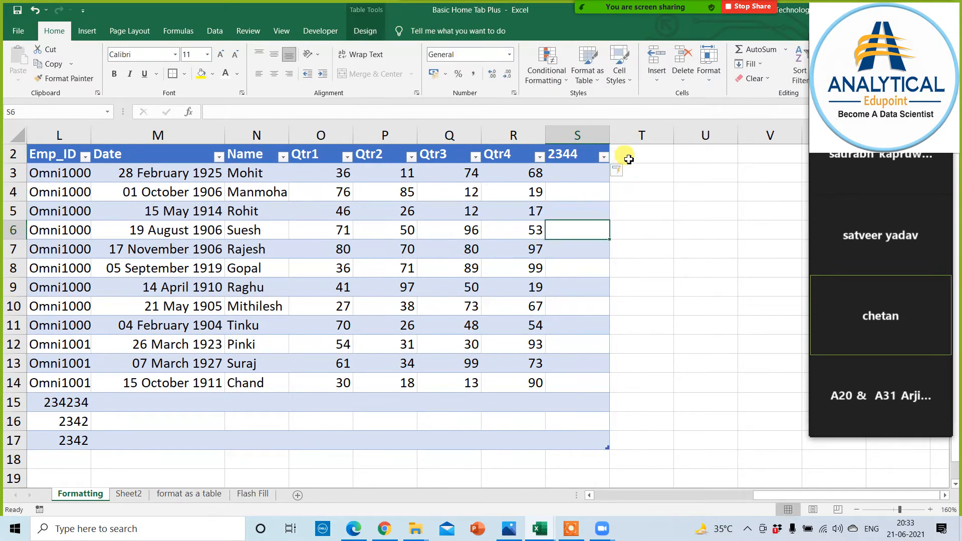
{"action": "left_click", "coordinate": [628, 159]}
{"action": "type", "text": "234"}
{"action": "left_click", "coordinate": [651, 251]}
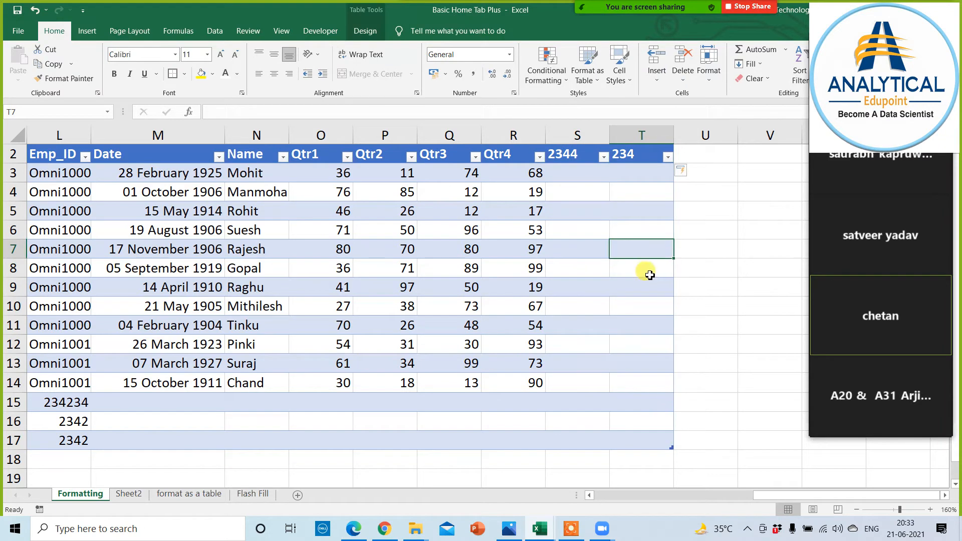
{"action": "left_click", "coordinate": [190, 495]}
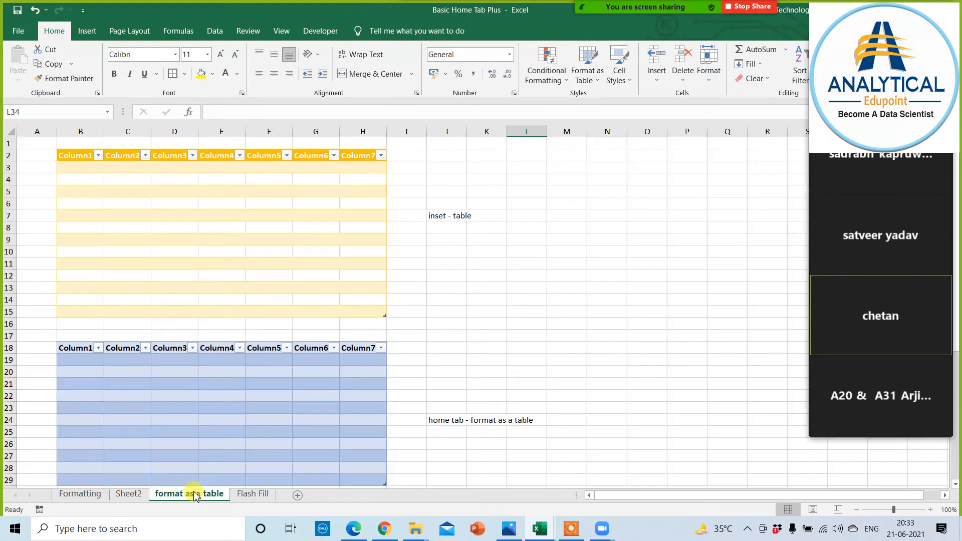
Copy the split names A1:D13 on the Flash Fill sheet and paste it at F8 and A18
{"action": "left_click", "coordinate": [479, 334]}
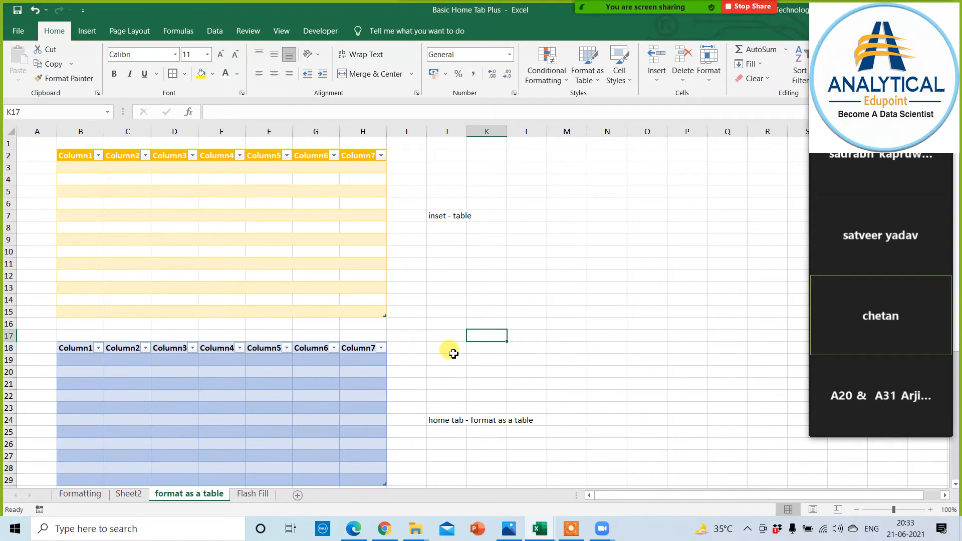
{"action": "left_click", "coordinate": [245, 495]}
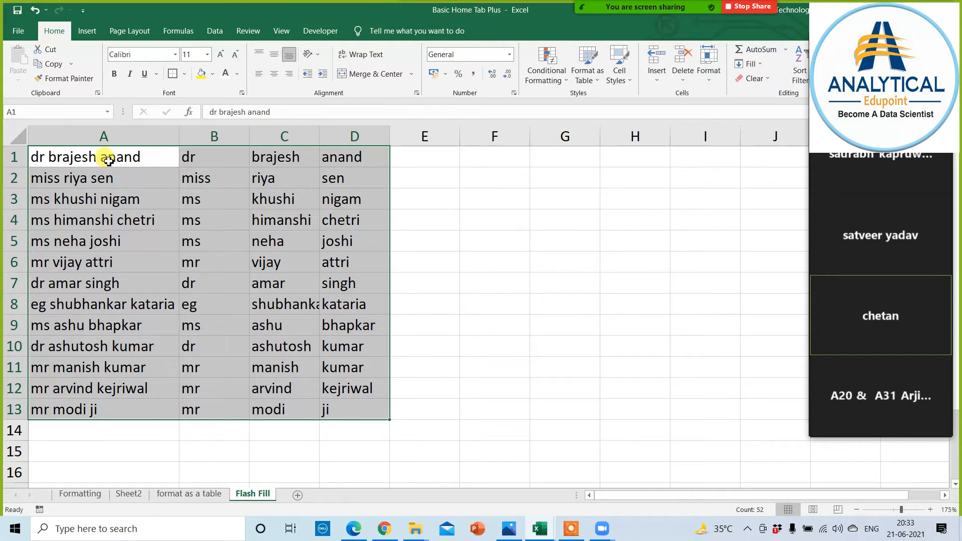
{"action": "left_click_drag", "start_coordinate": [103, 154], "coordinate": [358, 406]}
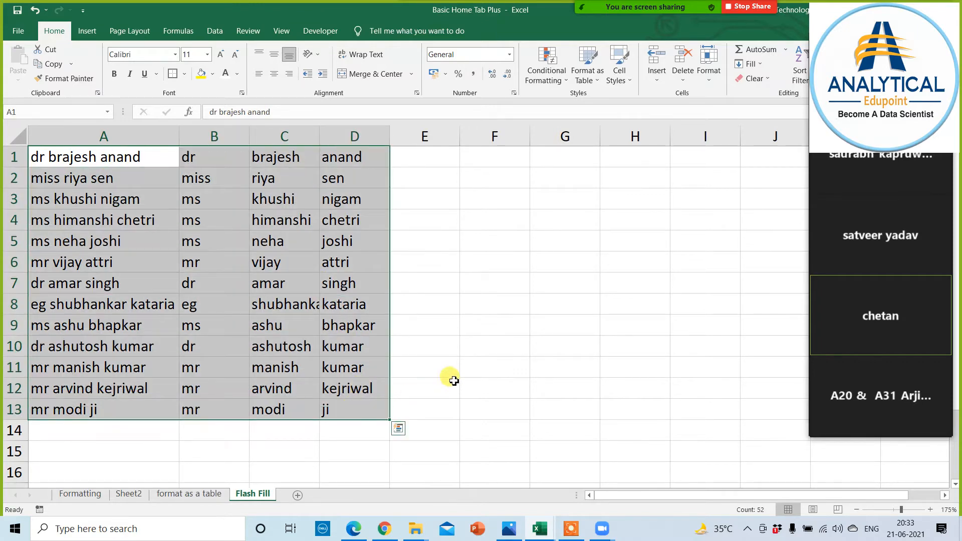
{"action": "key", "text": "ctrl+c"}
{"action": "left_click", "coordinate": [508, 300]}
{"action": "key", "text": "ctrl+v"}
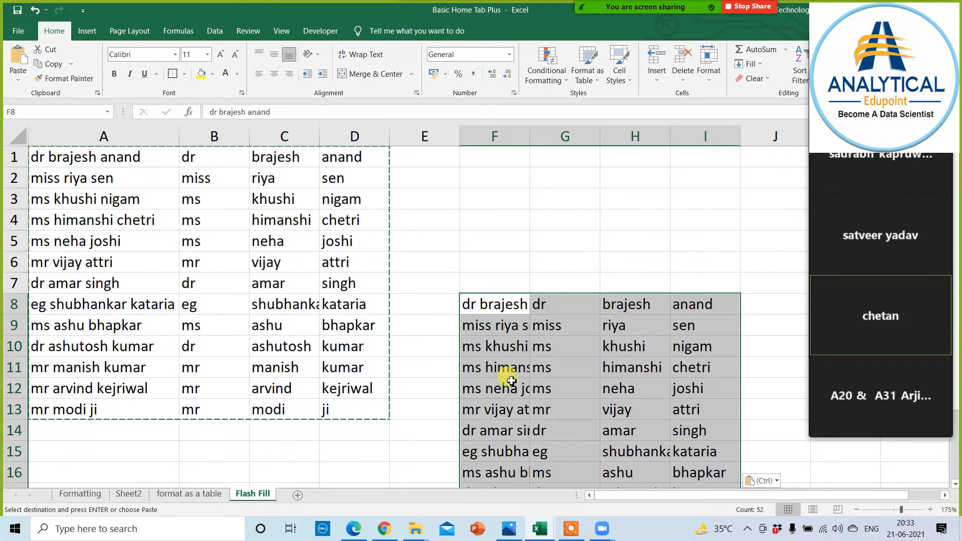
{"action": "scroll", "coordinate": [152, 367], "scroll_direction": "down", "scroll_amount": 3}
{"action": "left_click", "coordinate": [100, 326]}
{"action": "key", "text": "ctrl+v"}
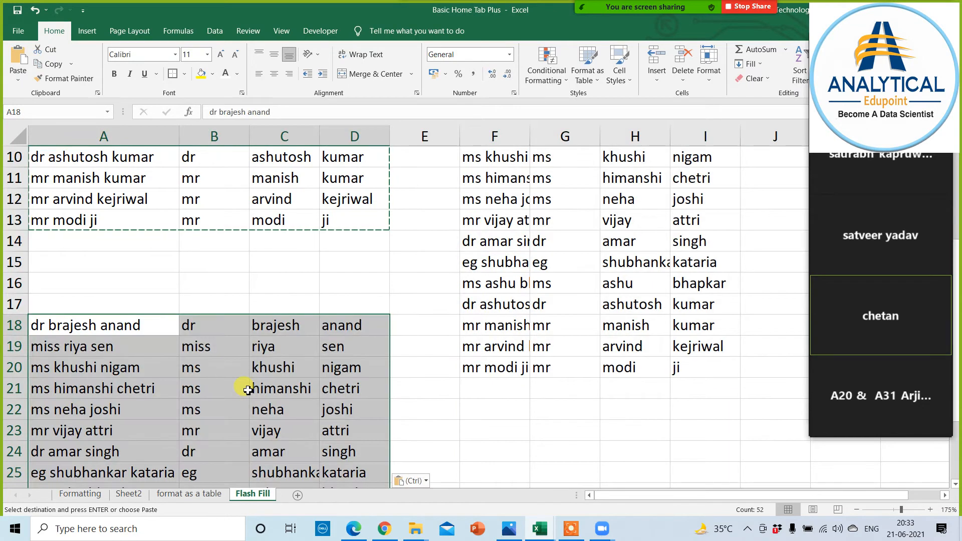
Turn on filtering for the pasted names, moving the filter from row 18 to F8:I20
{"action": "scroll", "coordinate": [330, 351], "scroll_direction": "up", "scroll_amount": 2}
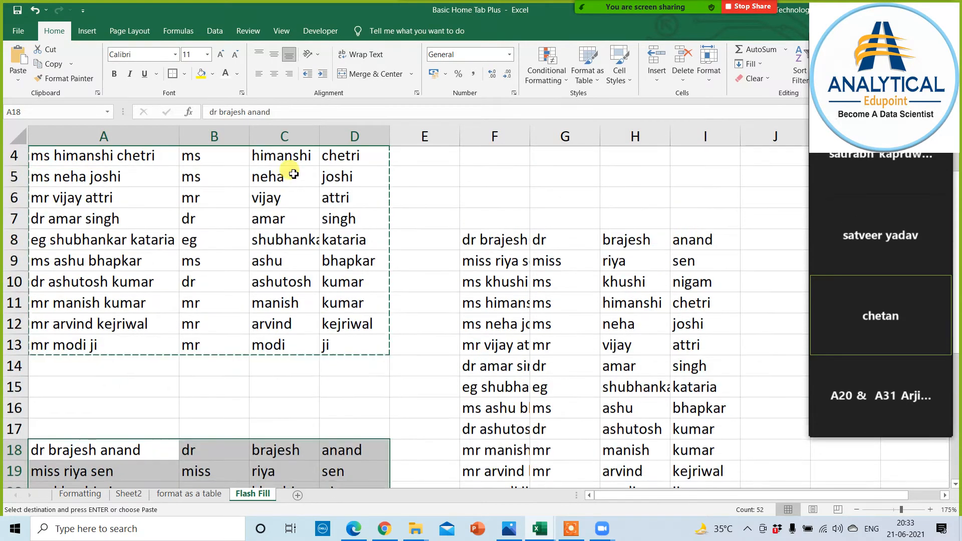
{"action": "left_click", "coordinate": [215, 31]}
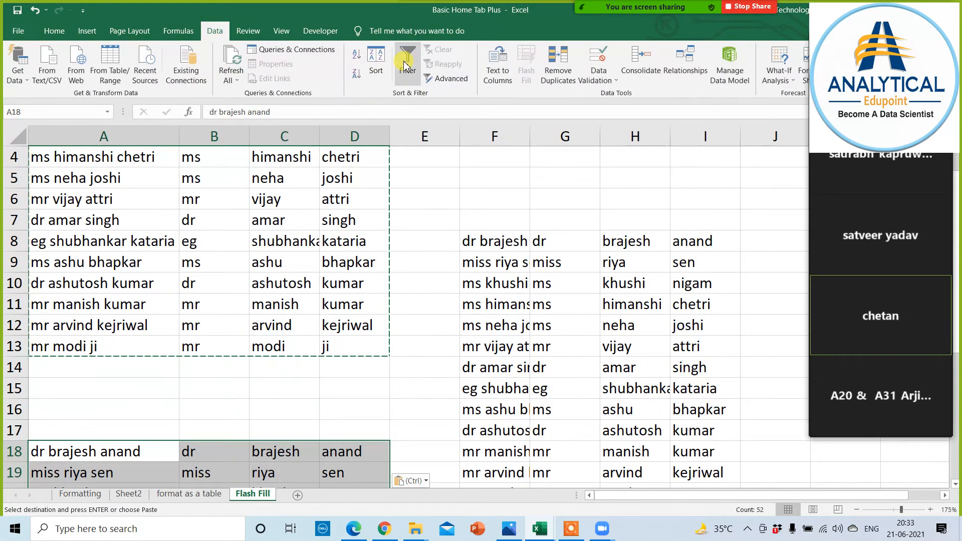
{"action": "left_click", "coordinate": [410, 80]}
{"action": "scroll", "coordinate": [318, 451], "scroll_direction": "down", "scroll_amount": 3}
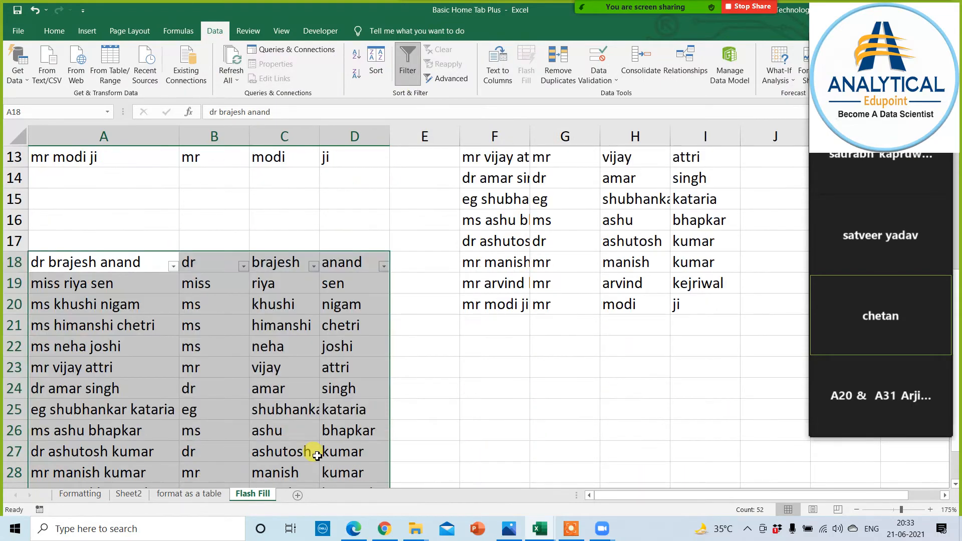
{"action": "scroll", "coordinate": [423, 432], "scroll_direction": "up", "scroll_amount": 4}
{"action": "left_click_drag", "start_coordinate": [468, 307], "coordinate": [679, 453]}
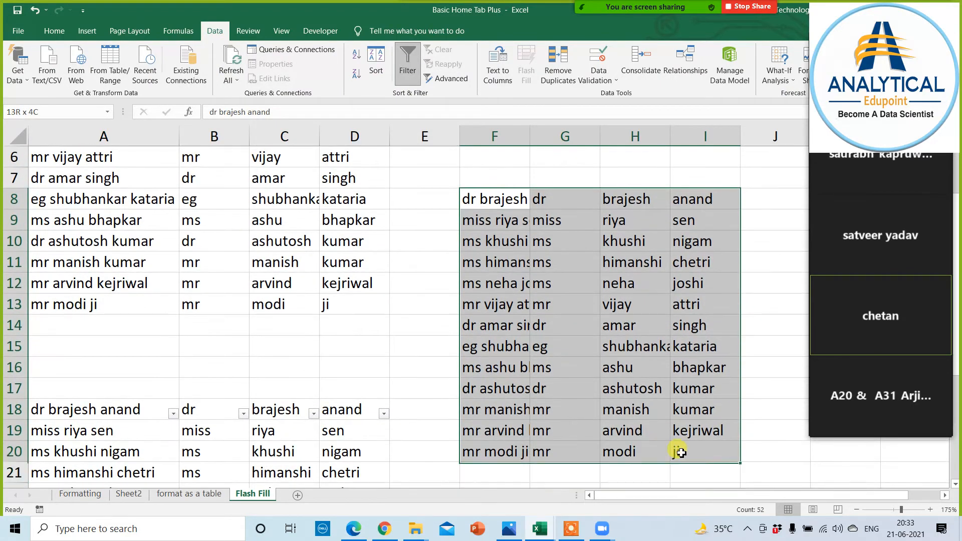
{"action": "left_click", "coordinate": [406, 69]}
{"action": "left_click", "coordinate": [404, 68]}
Move the AutoFilter to the original names list A1:D13, then switch to the format as a table sheet
{"action": "scroll", "coordinate": [384, 280], "scroll_direction": "up", "scroll_amount": 2}
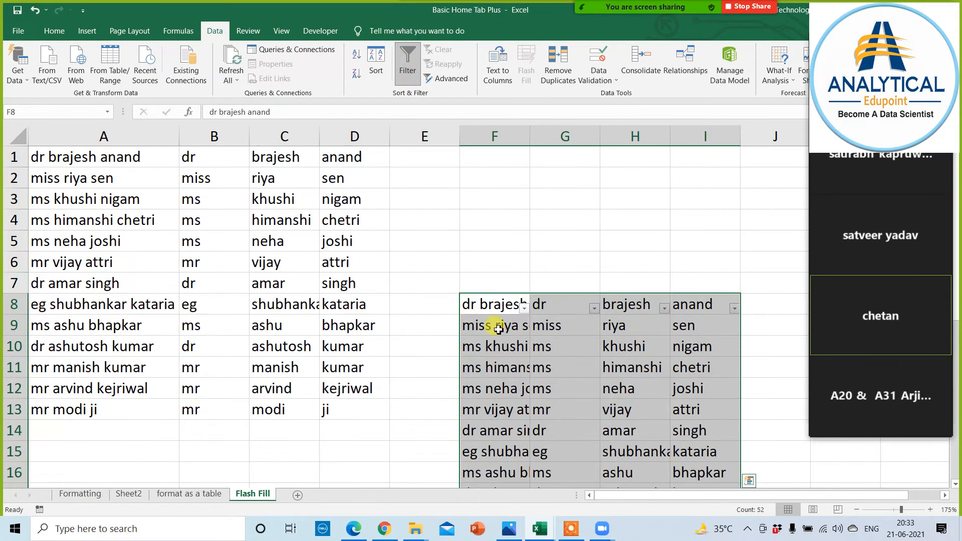
{"action": "left_click_drag", "start_coordinate": [53, 157], "coordinate": [343, 411]}
{"action": "left_click", "coordinate": [407, 65]}
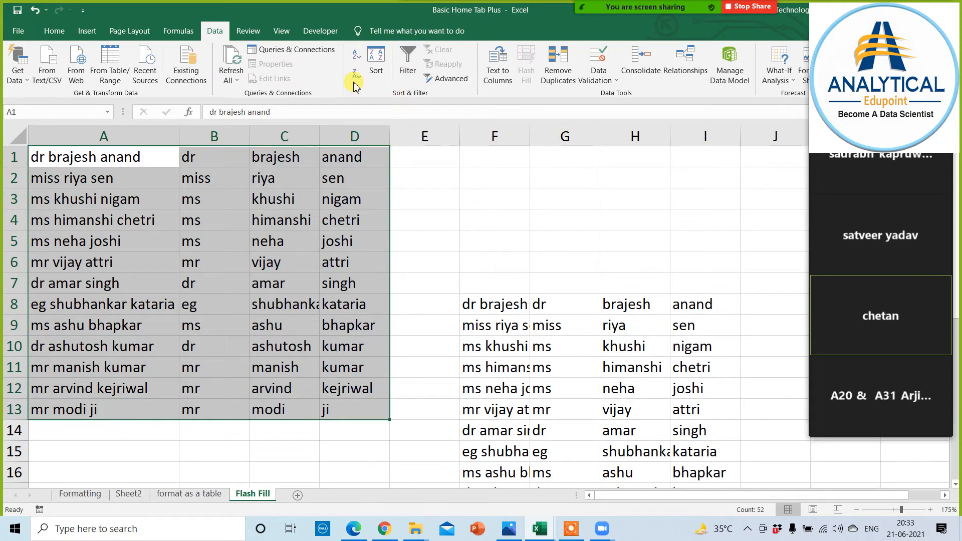
{"action": "left_click", "coordinate": [409, 60]}
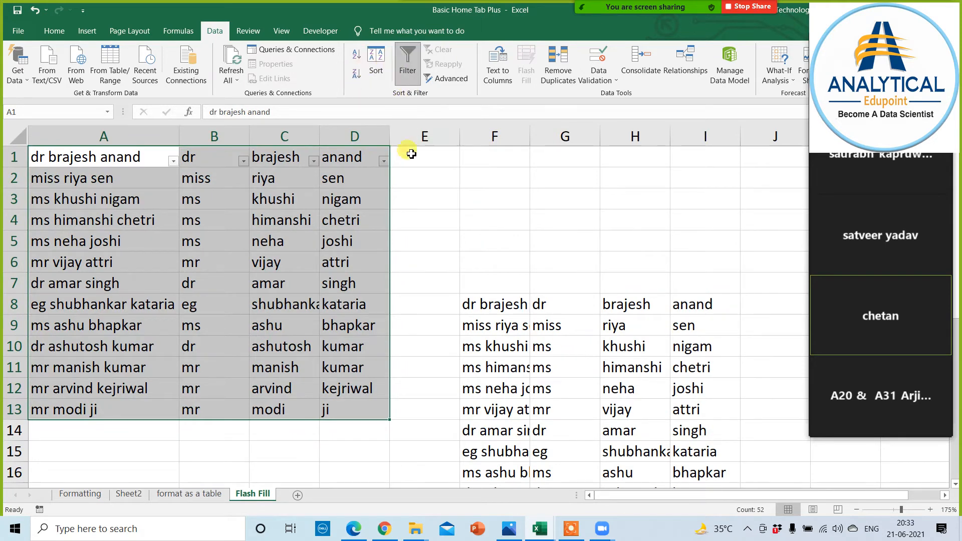
{"action": "left_click", "coordinate": [213, 493]}
Convert the empty range J11:O21 into a new table with Ctrl+T
{"action": "left_click", "coordinate": [111, 170]}
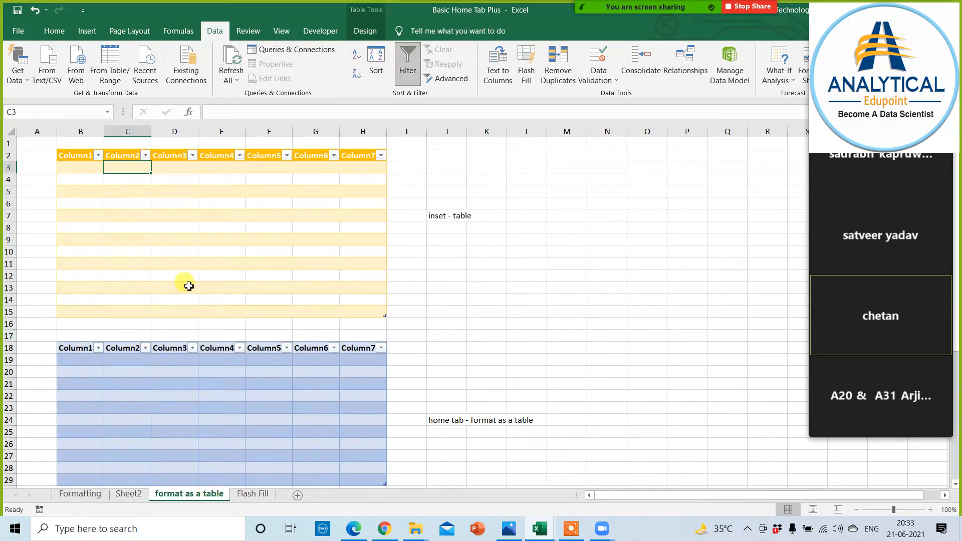
{"action": "left_click", "coordinate": [220, 420]}
{"action": "scroll", "coordinate": [236, 439], "scroll_direction": "down", "scroll_amount": 4}
{"action": "scroll", "coordinate": [390, 442], "scroll_direction": "up", "scroll_amount": 4}
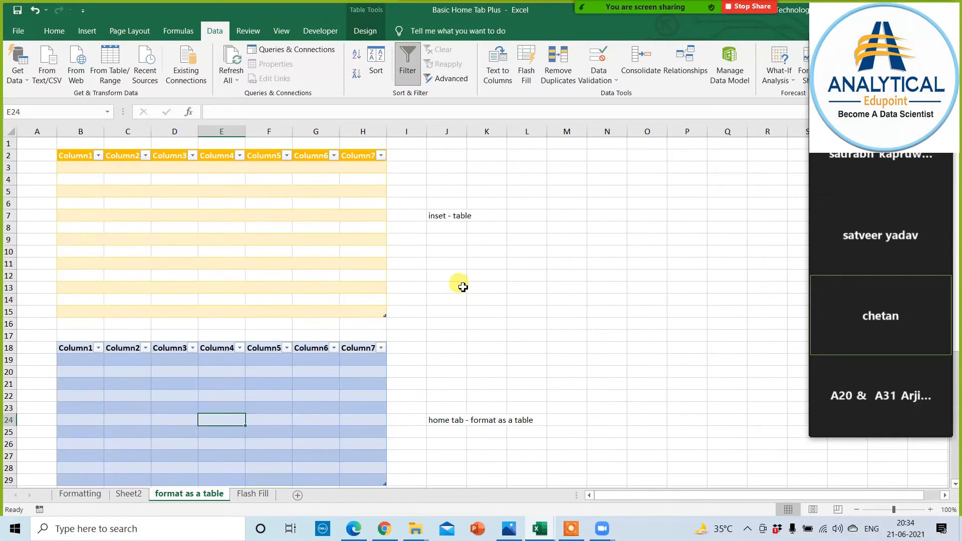
{"action": "left_click_drag", "start_coordinate": [455, 260], "coordinate": [662, 383]}
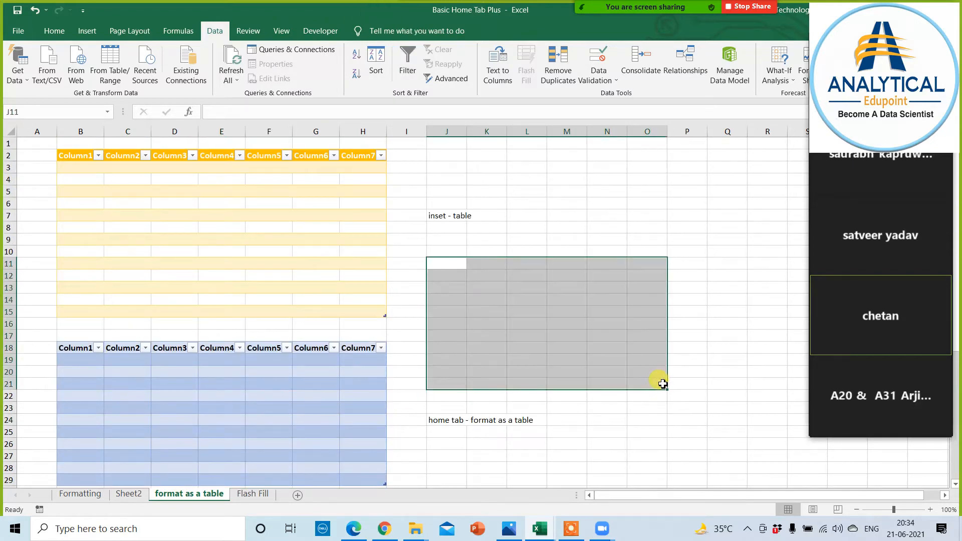
{"action": "key", "text": "ctrl+t"}
{"action": "key", "text": "Return"}
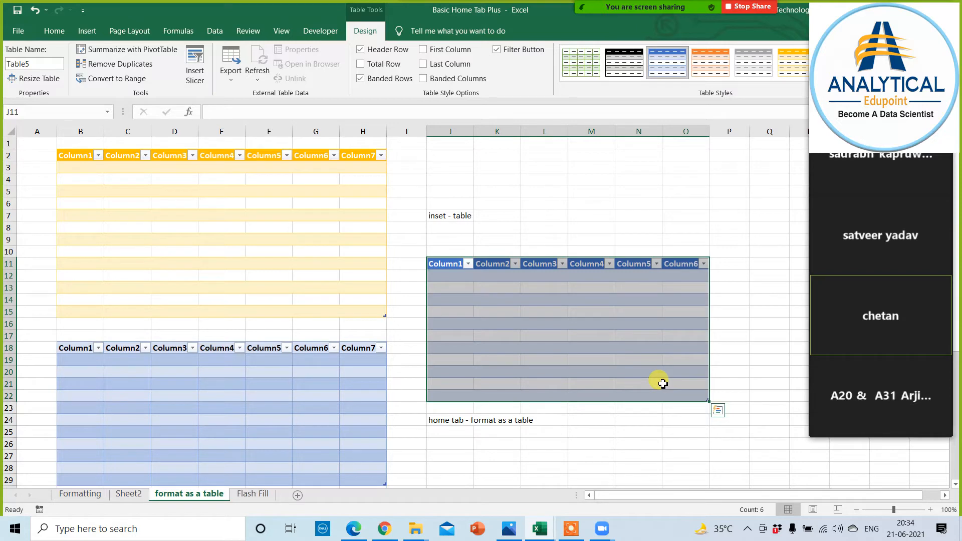
Check the new Column1–Column6 table, then return to the Formatting sheet
{"action": "left_click", "coordinate": [334, 265]}
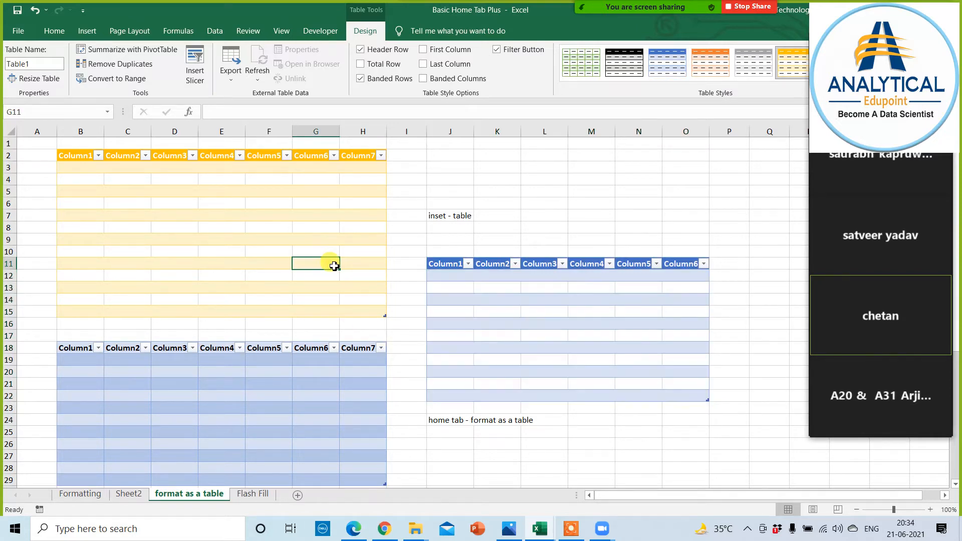
{"action": "left_click", "coordinate": [471, 333]}
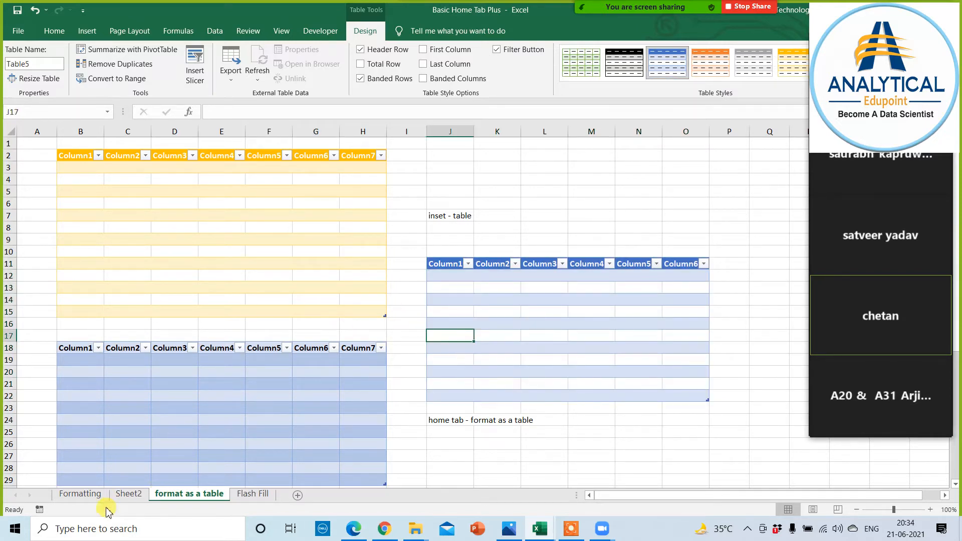
{"action": "left_click", "coordinate": [92, 495]}
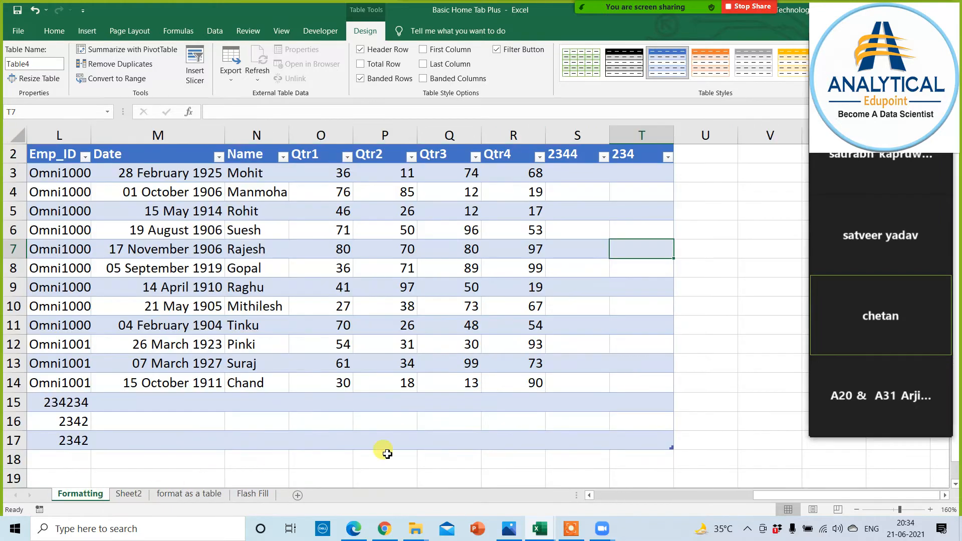
Rename Sheet2 to 'HOme tab'
{"action": "left_click", "coordinate": [142, 495]}
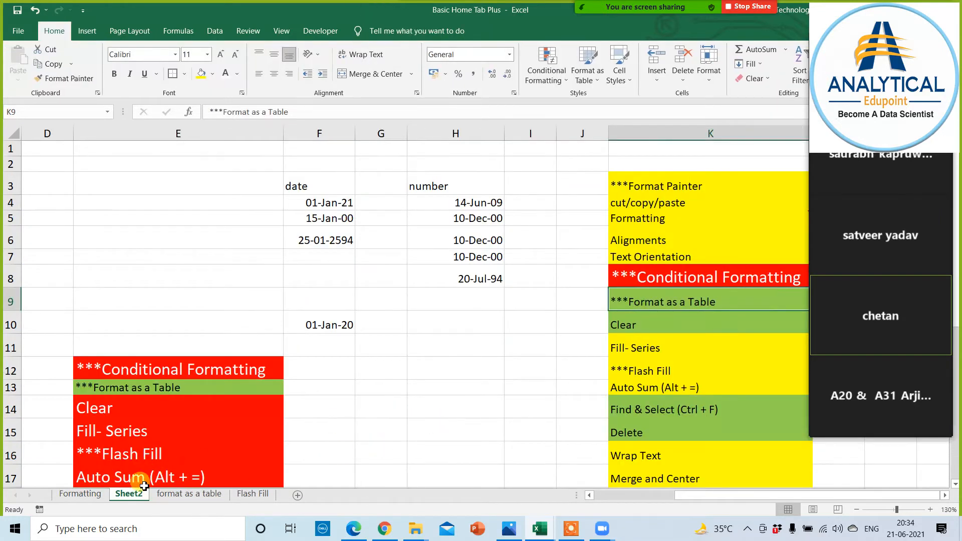
{"action": "double_click", "coordinate": [138, 494]}
{"action": "type", "text": "HOme tab"}
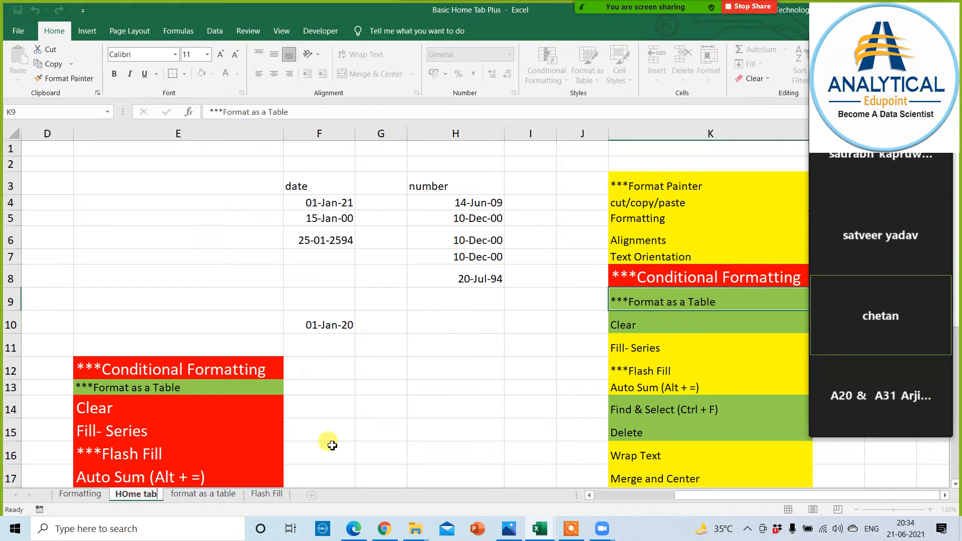
{"action": "left_click", "coordinate": [416, 407]}
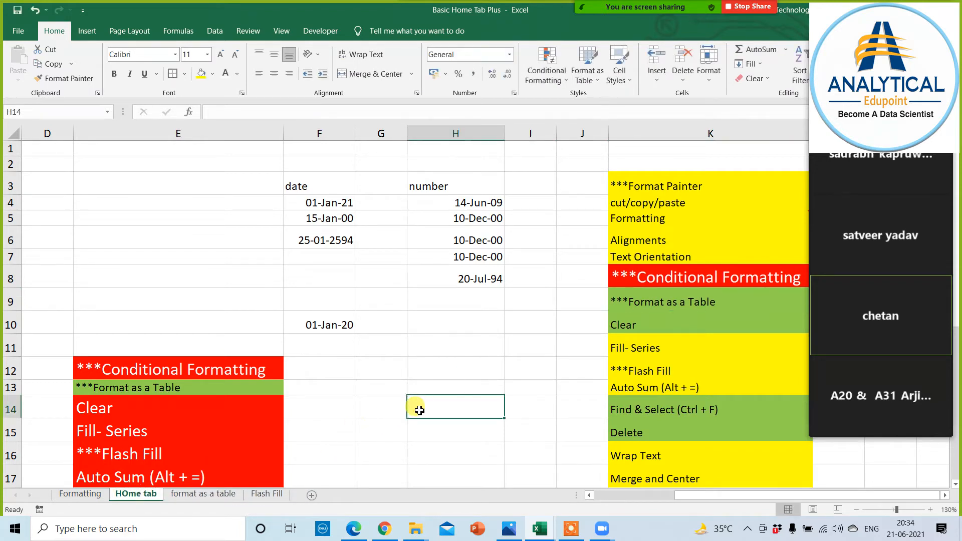
Fill the Format as a Table (K9) and Clear (K10) checklist cells yellow
{"action": "left_click", "coordinate": [651, 302]}
{"action": "left_click", "coordinate": [200, 73]}
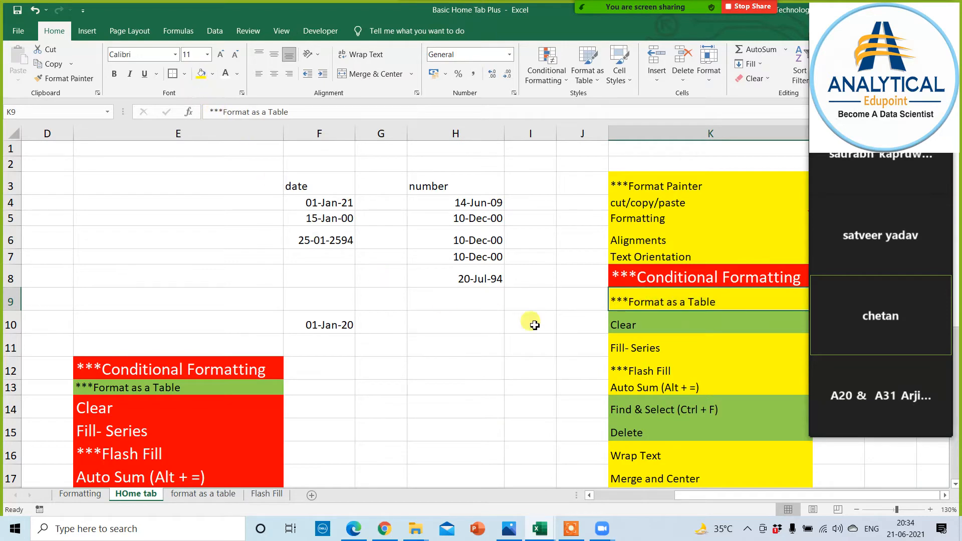
{"action": "left_click", "coordinate": [630, 323]}
{"action": "left_click", "coordinate": [200, 74]}
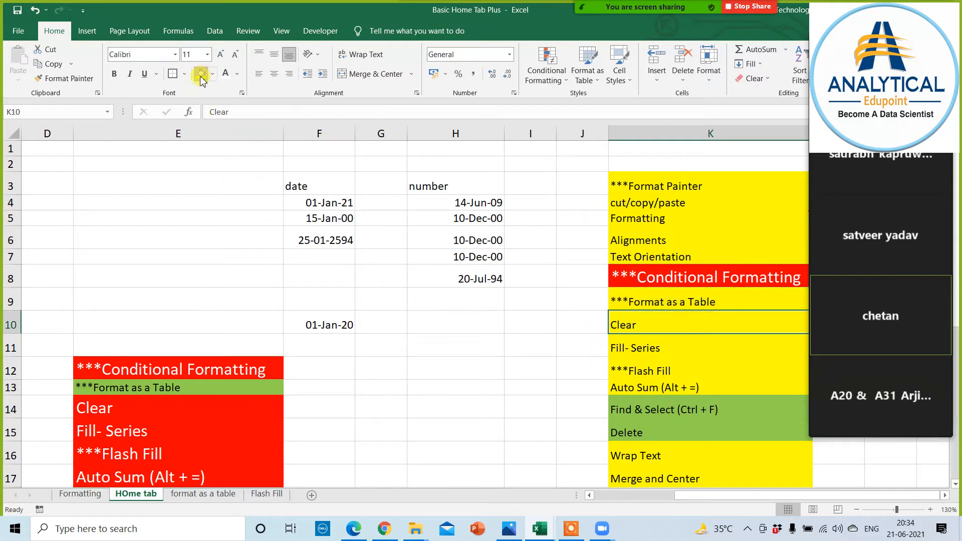
Select the lower checklist block E18:E23
{"action": "scroll", "coordinate": [381, 379], "scroll_direction": "down", "scroll_amount": 3}
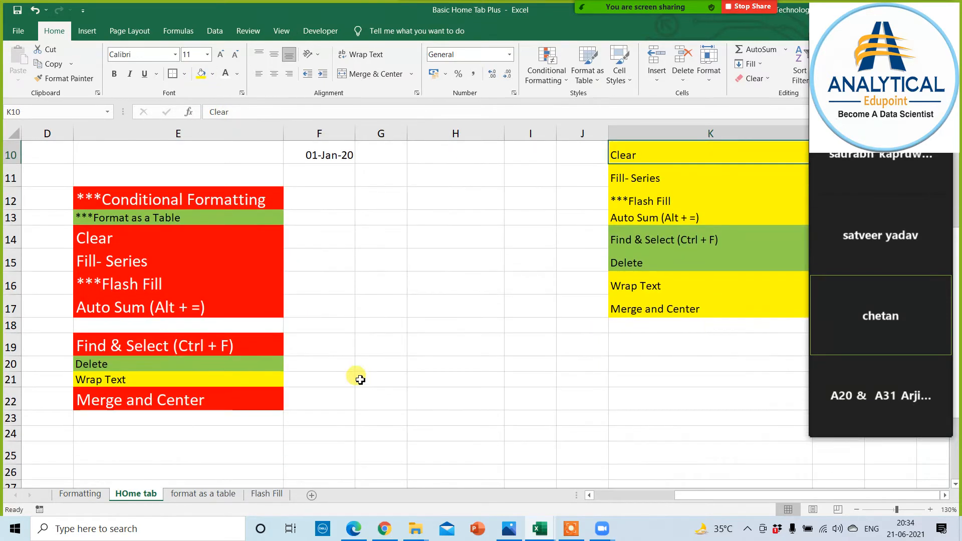
{"action": "scroll", "coordinate": [208, 361], "scroll_direction": "down", "scroll_amount": 5}
{"action": "scroll", "coordinate": [203, 367], "scroll_direction": "up", "scroll_amount": 6}
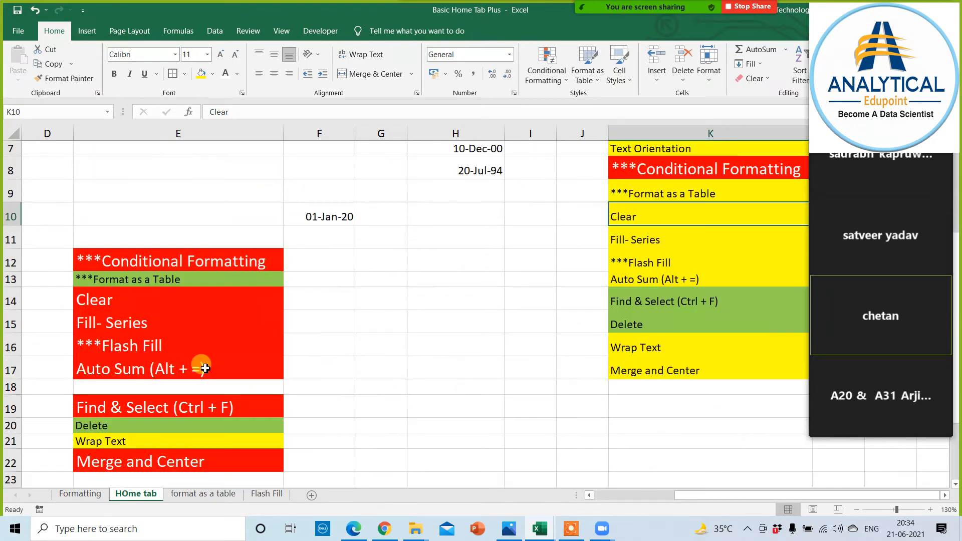
{"action": "scroll", "coordinate": [205, 363], "scroll_direction": "down", "scroll_amount": 1}
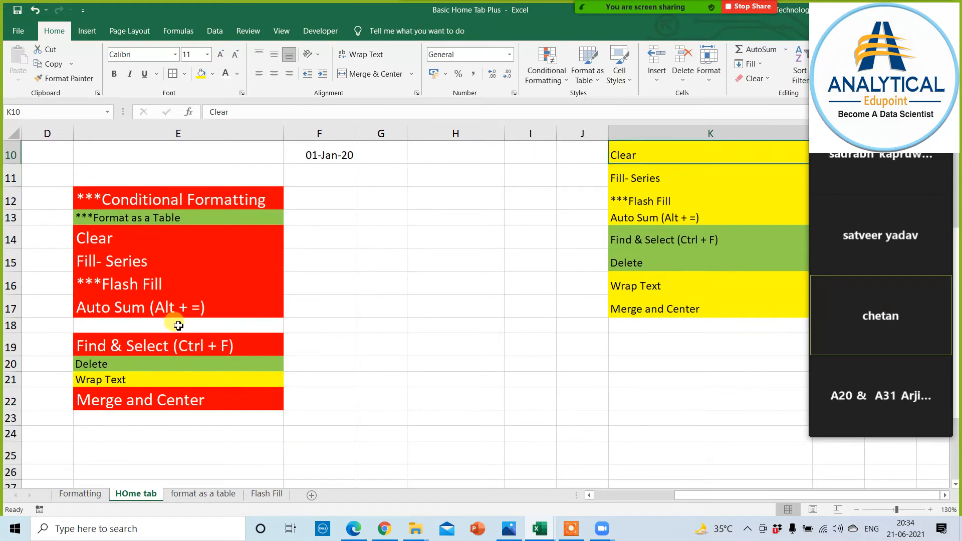
{"action": "left_click_drag", "start_coordinate": [179, 325], "coordinate": [170, 416]}
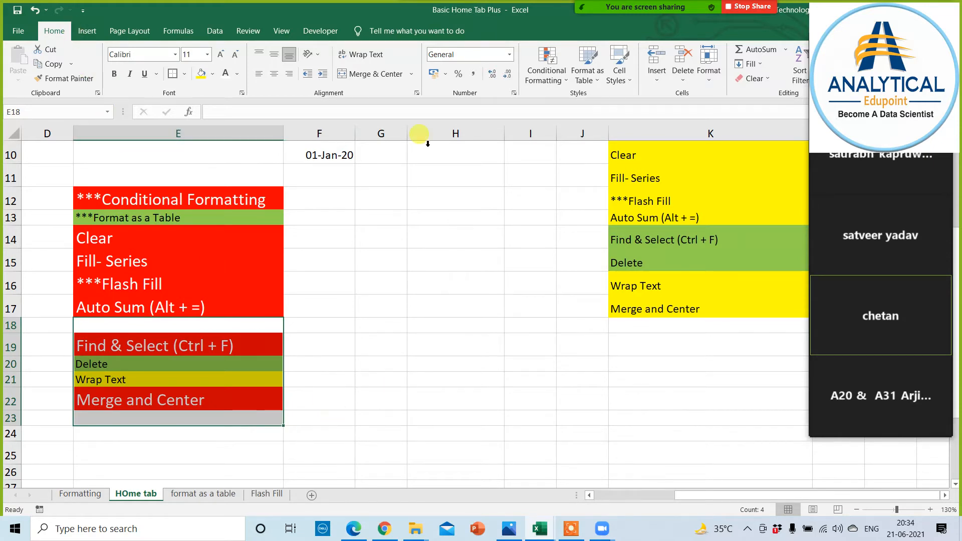
Clear everything from E18:E23 with Clear All
{"action": "left_click", "coordinate": [761, 79]}
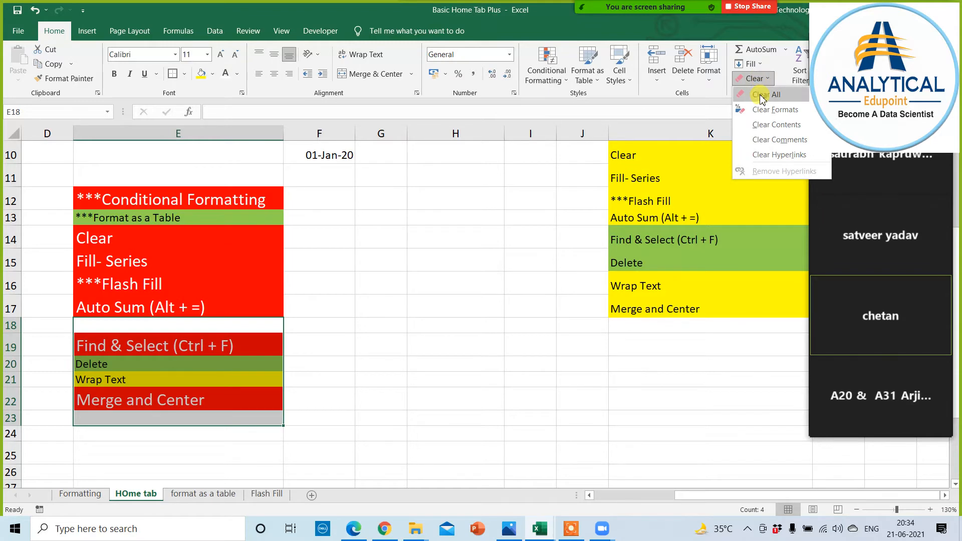
{"action": "left_click", "coordinate": [761, 95]}
{"action": "left_click", "coordinate": [371, 357]}
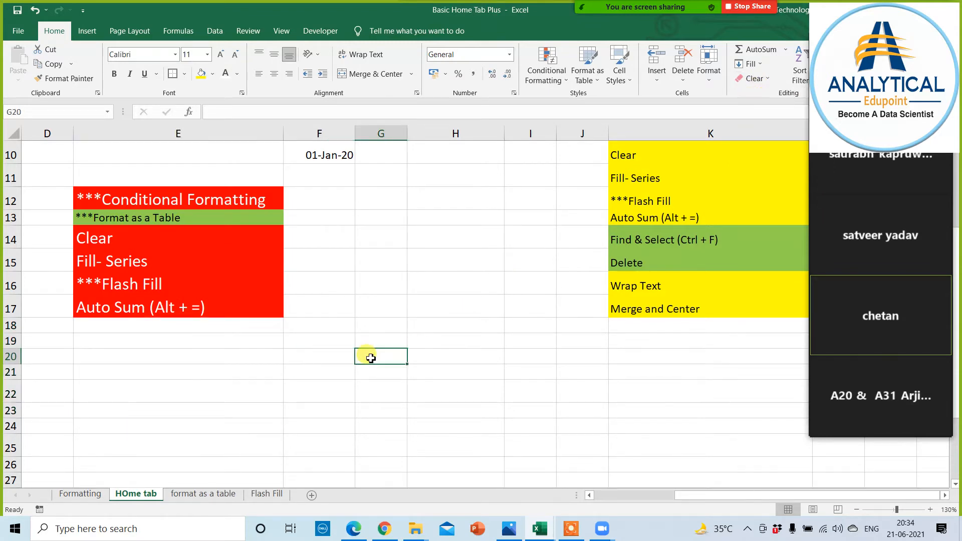
Clear the formats of the Fill- Series and Flash Fill cells E15:E16, leaving plain text
{"action": "left_click_drag", "start_coordinate": [112, 253], "coordinate": [119, 283]}
{"action": "left_click", "coordinate": [762, 79]}
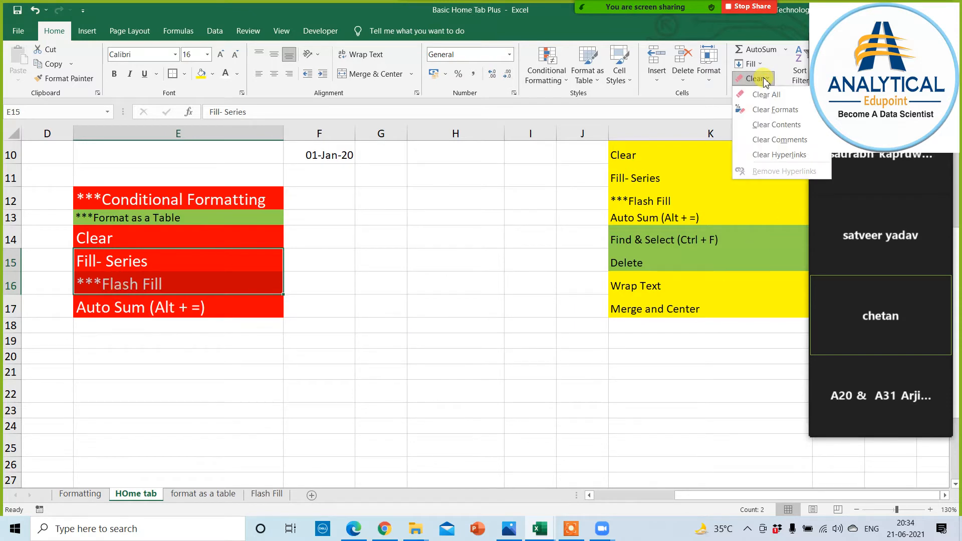
{"action": "left_click", "coordinate": [771, 110]}
{"action": "left_click", "coordinate": [179, 391]}
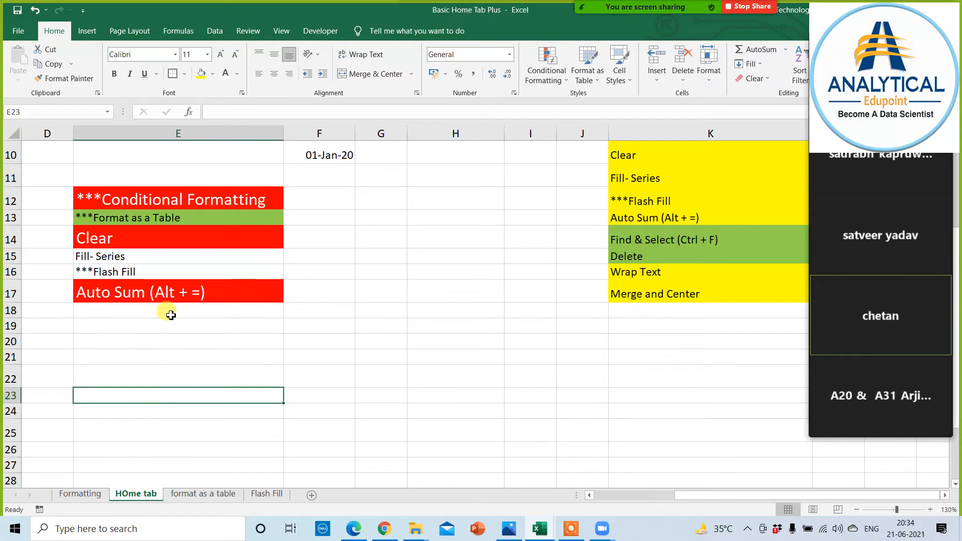
{"action": "left_click_drag", "start_coordinate": [162, 255], "coordinate": [163, 273]}
{"action": "left_click", "coordinate": [175, 385]}
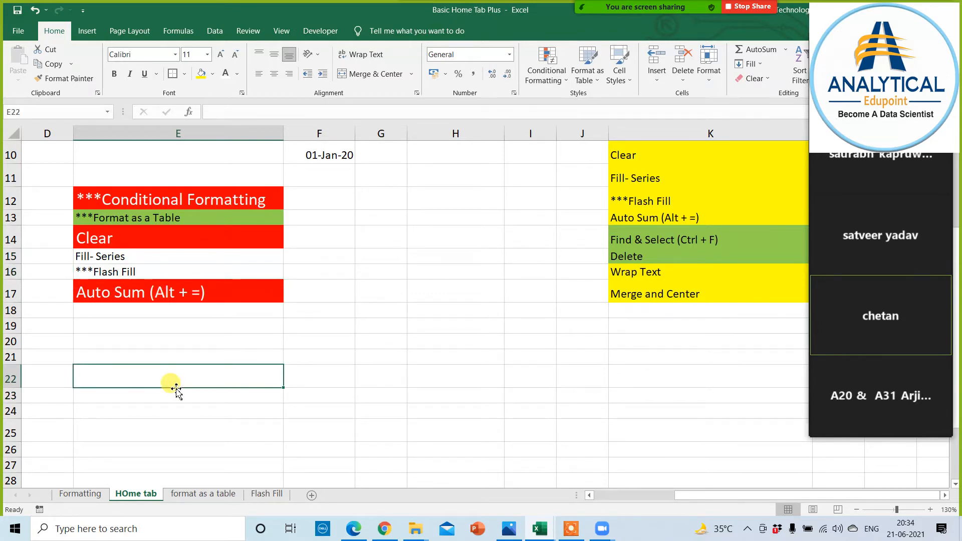
{"action": "left_click_drag", "start_coordinate": [145, 255], "coordinate": [149, 271]}
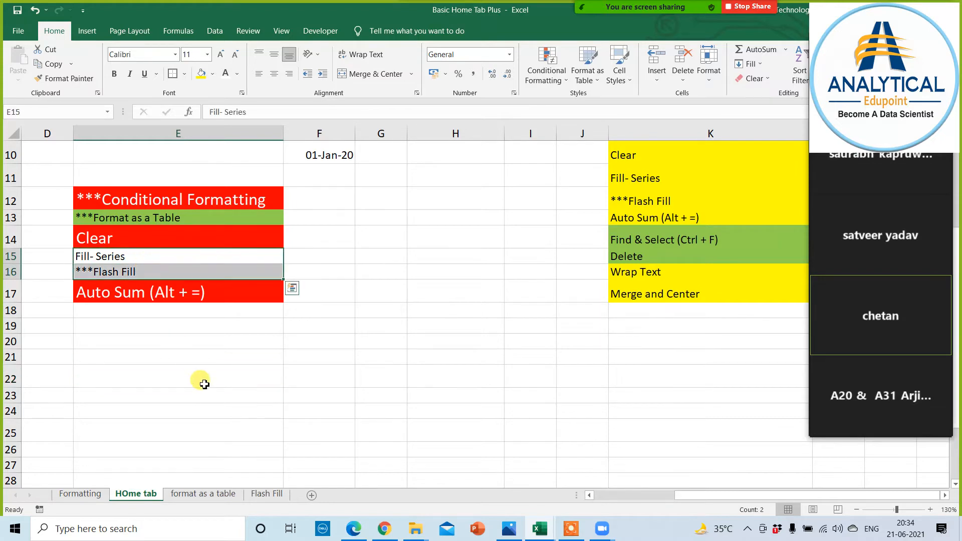
Try Clear Formats on the Formatting sheet's dates C4:G13, undo it, and return to HOme tab
{"action": "left_click", "coordinate": [81, 494]}
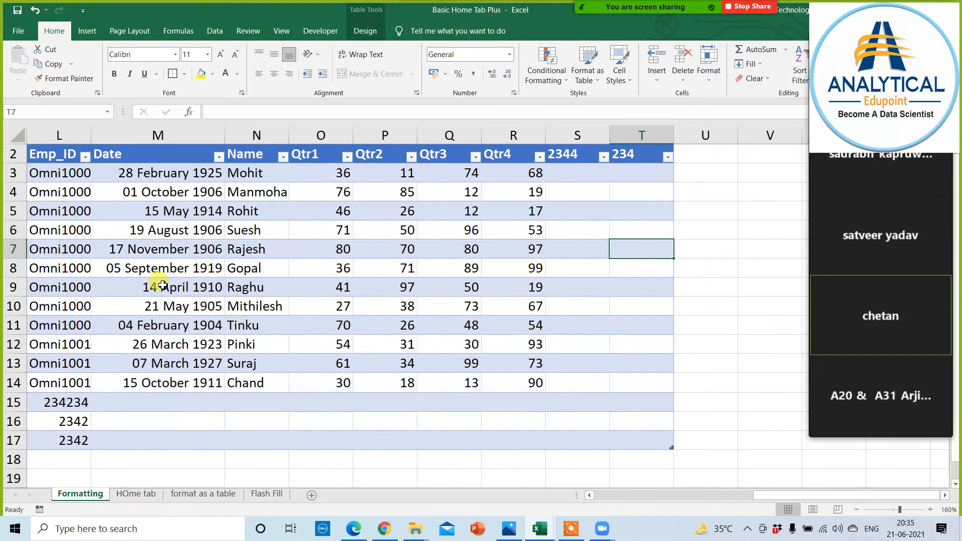
{"action": "left_click", "coordinate": [224, 460]}
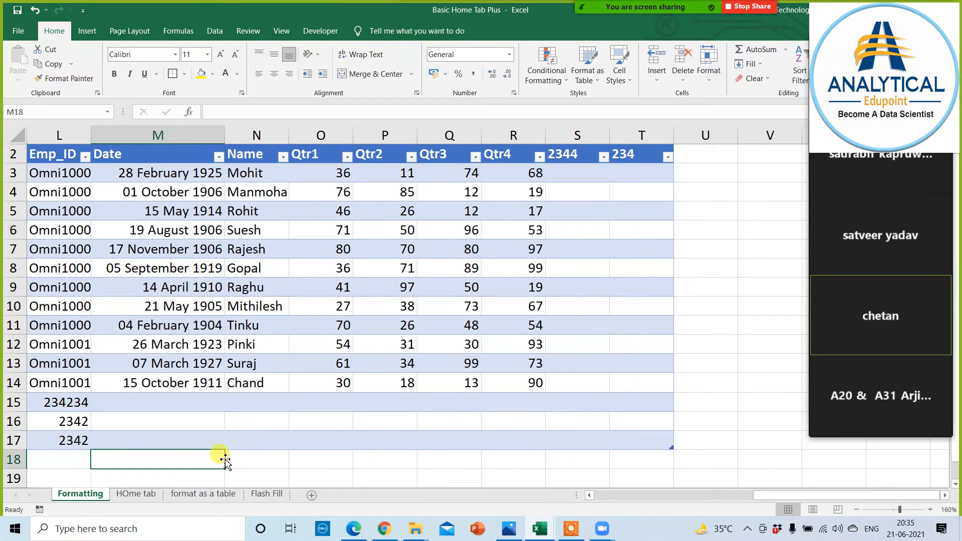
{"action": "scroll", "coordinate": [221, 458], "scroll_direction": "left", "scroll_amount": 5}
{"action": "left_click_drag", "start_coordinate": [225, 196], "coordinate": [230, 210]}
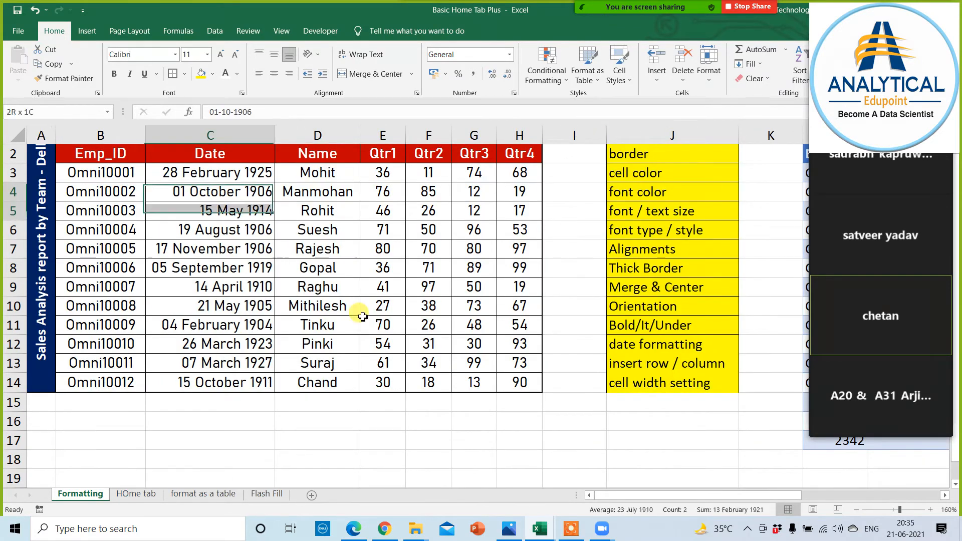
{"action": "left_click_drag", "start_coordinate": [361, 316], "coordinate": [457, 360]}
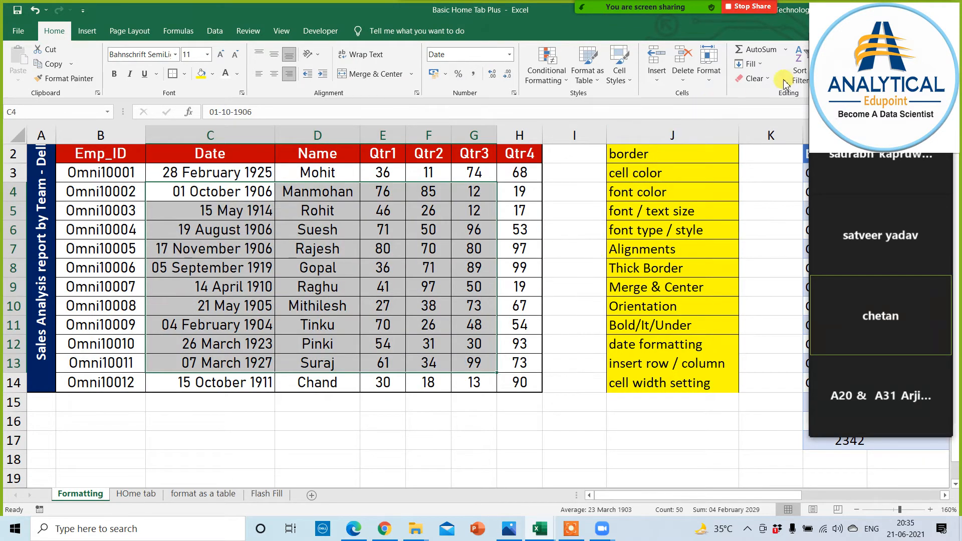
{"action": "left_click", "coordinate": [756, 78]}
{"action": "left_click", "coordinate": [769, 111]}
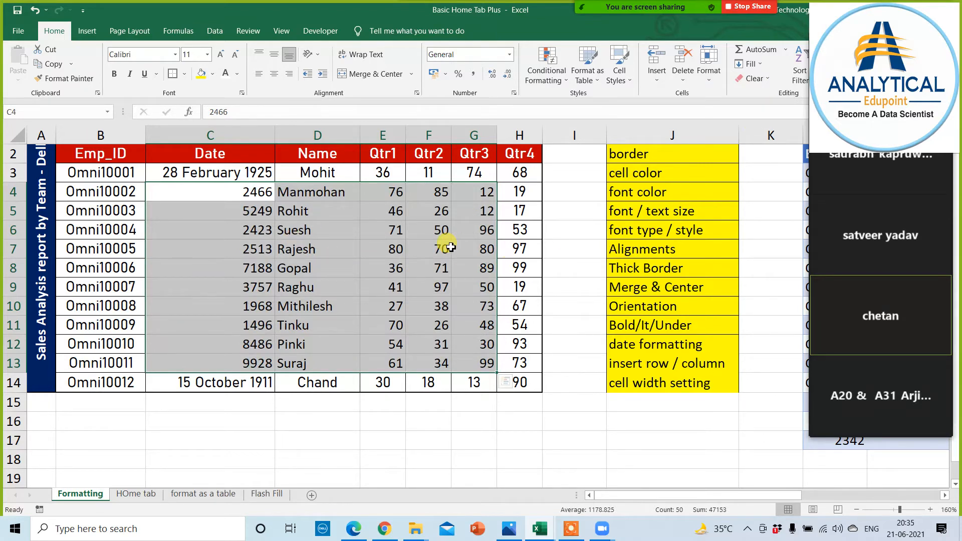
{"action": "key", "text": "ctrl+z"}
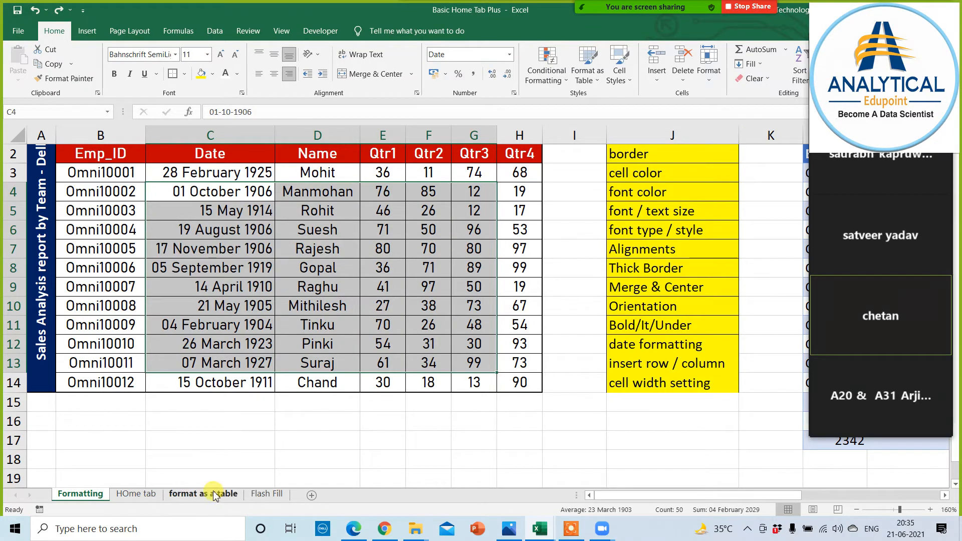
{"action": "left_click", "coordinate": [143, 494]}
{"action": "left_click", "coordinate": [255, 385]}
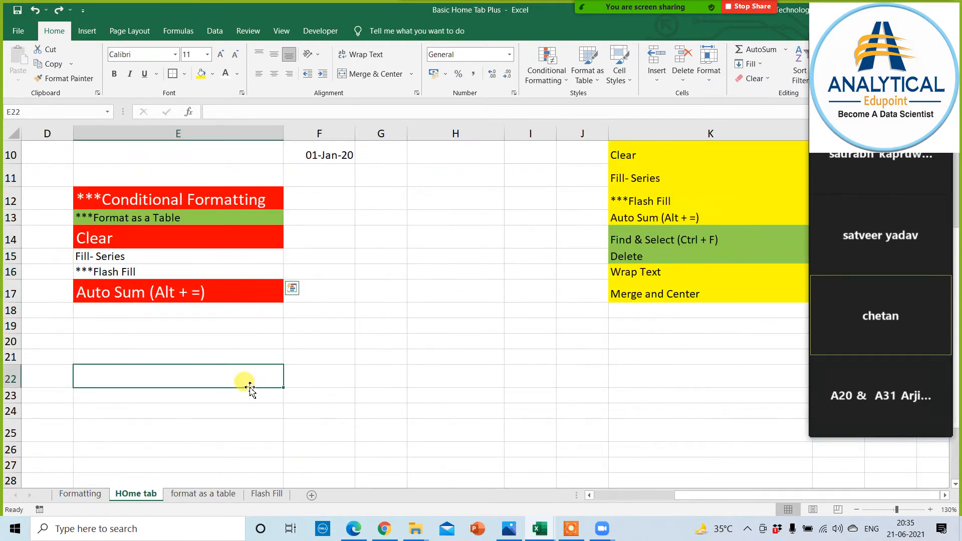
Apply Clear Contents to E13:E14 so the text goes but green and red fills remain
{"action": "left_click", "coordinate": [157, 223]}
{"action": "left_click_drag", "start_coordinate": [156, 228], "coordinate": [157, 238]}
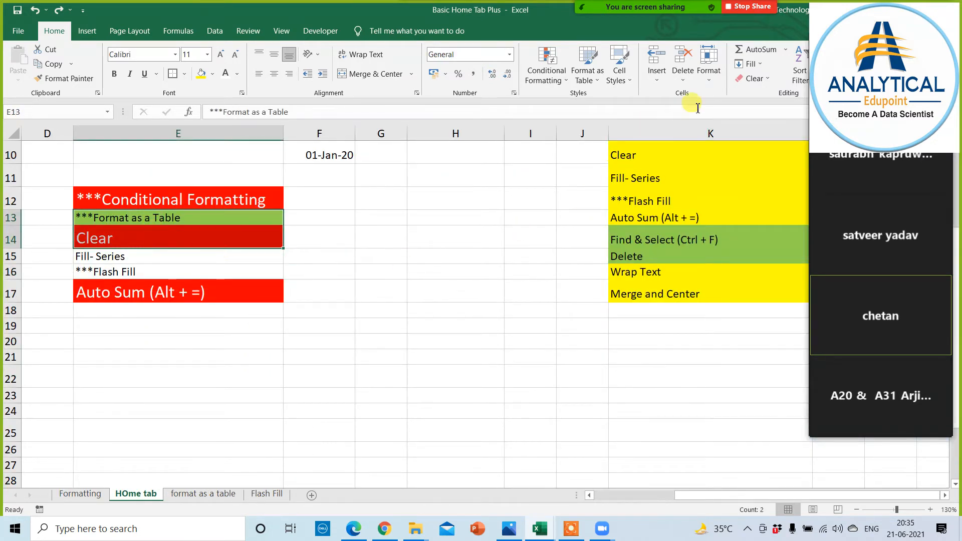
{"action": "left_click", "coordinate": [753, 78]}
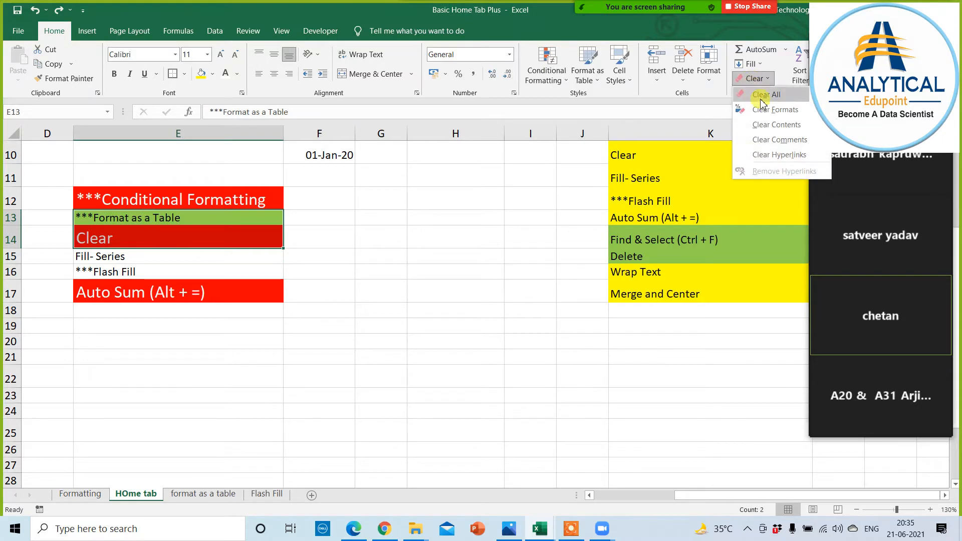
{"action": "left_click", "coordinate": [774, 126]}
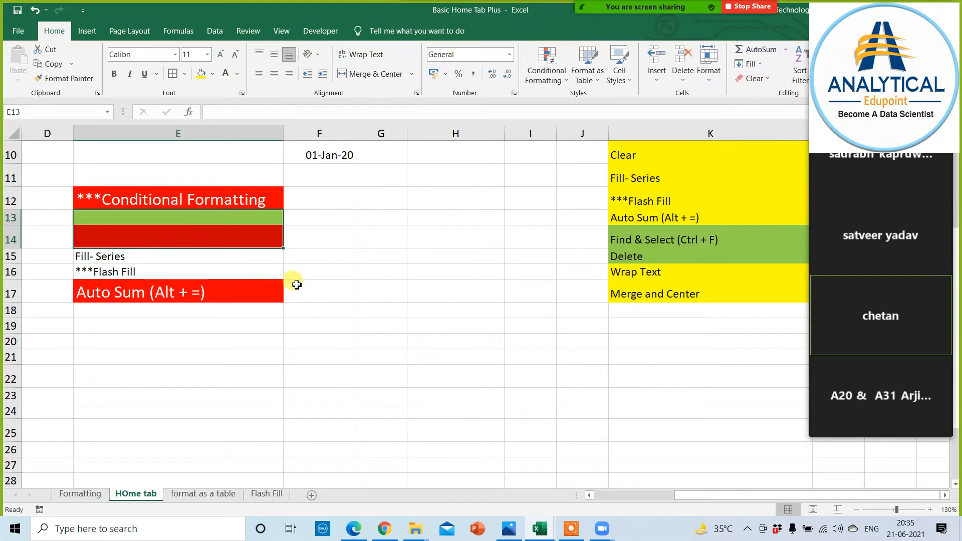
{"action": "left_click", "coordinate": [292, 391]}
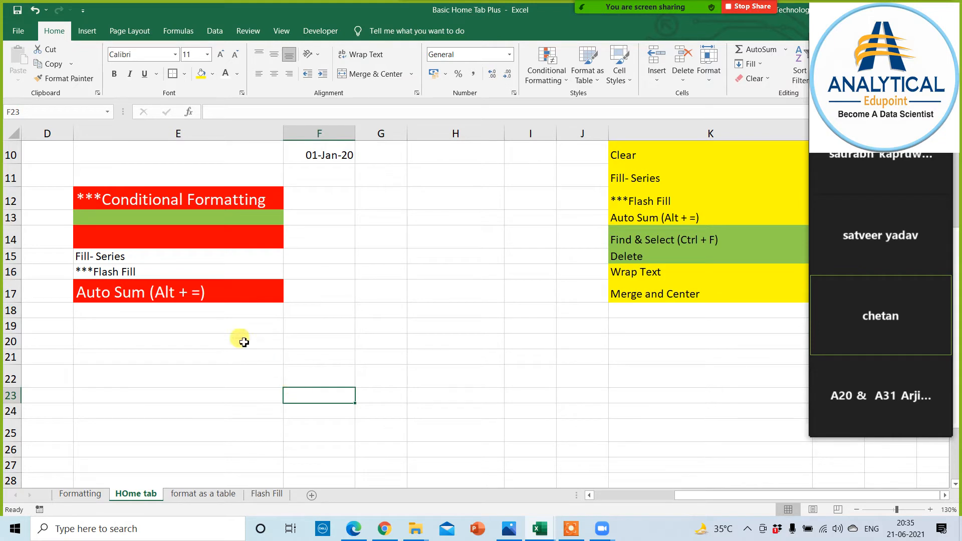
{"action": "left_click_drag", "start_coordinate": [160, 198], "coordinate": [230, 293]}
{"action": "left_click", "coordinate": [396, 357]}
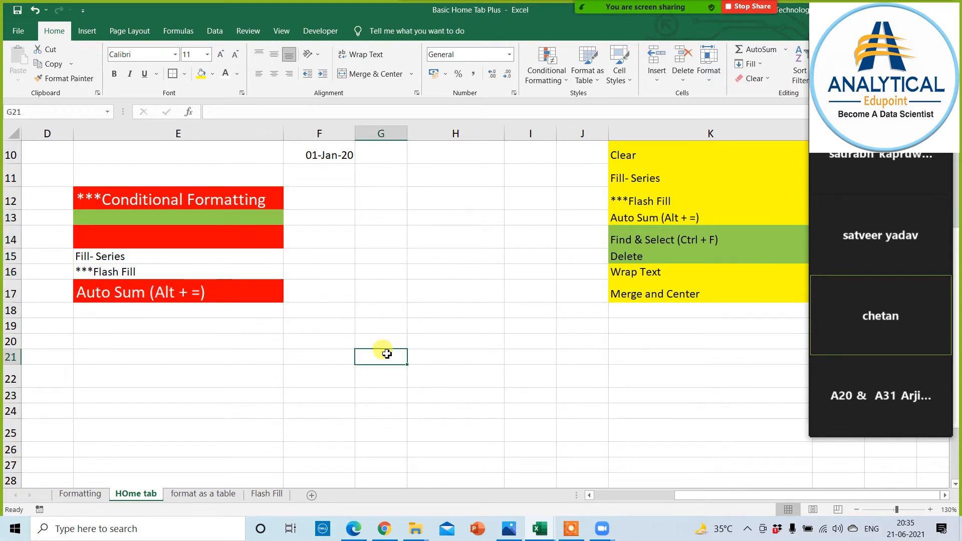
Insert comments with short placeholder notes on cells E17 and K11
{"action": "right_click", "coordinate": [249, 295]}
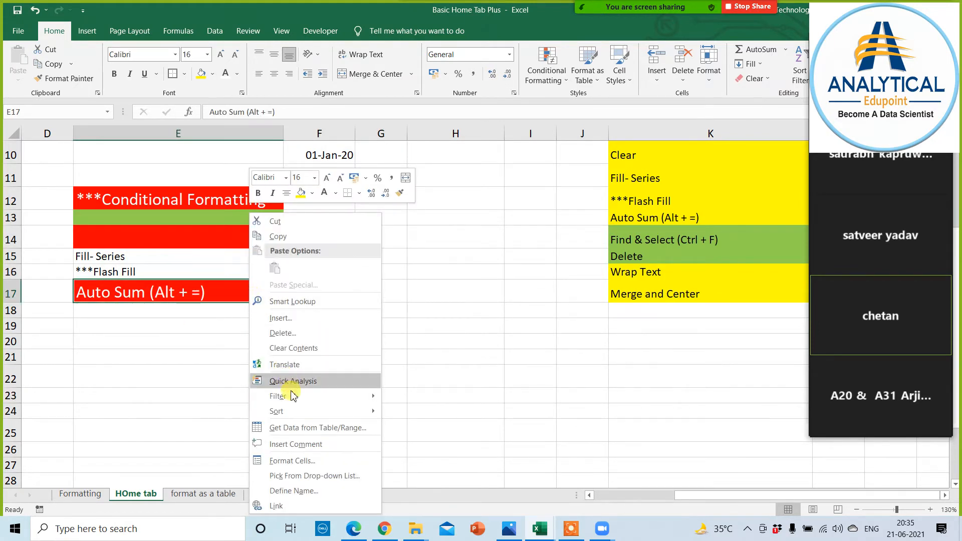
{"action": "left_click", "coordinate": [296, 447]}
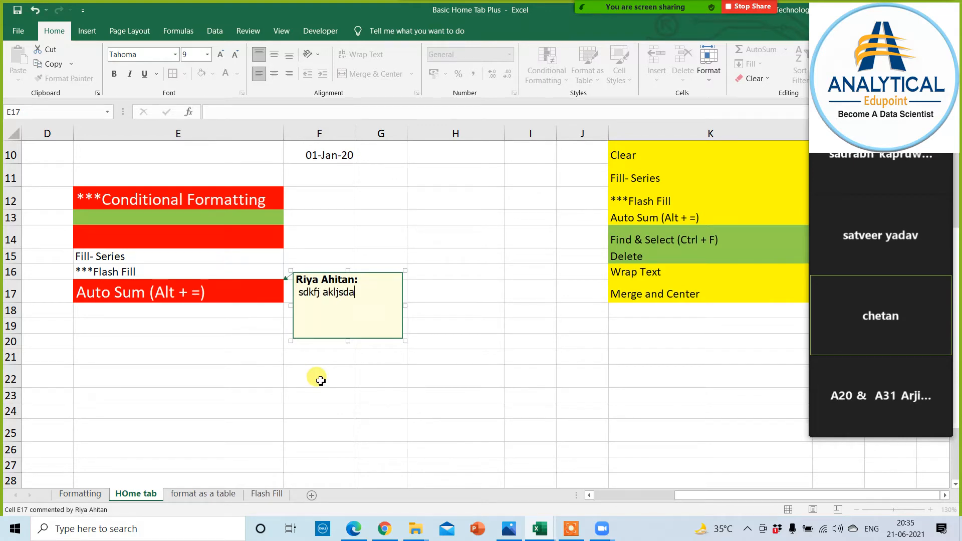
{"action": "type", "text": "sdkfj akljsda skadfklsafksaf"}
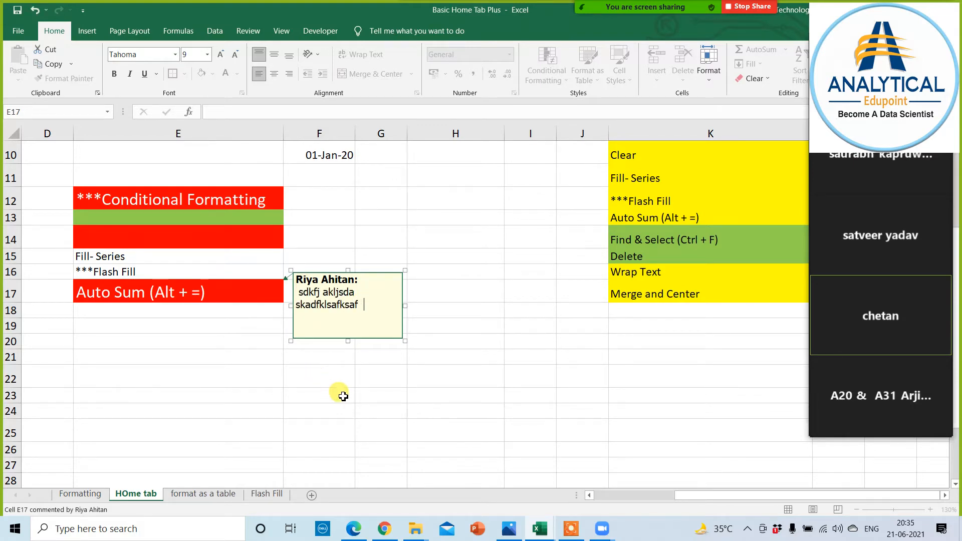
{"action": "left_click", "coordinate": [337, 393]}
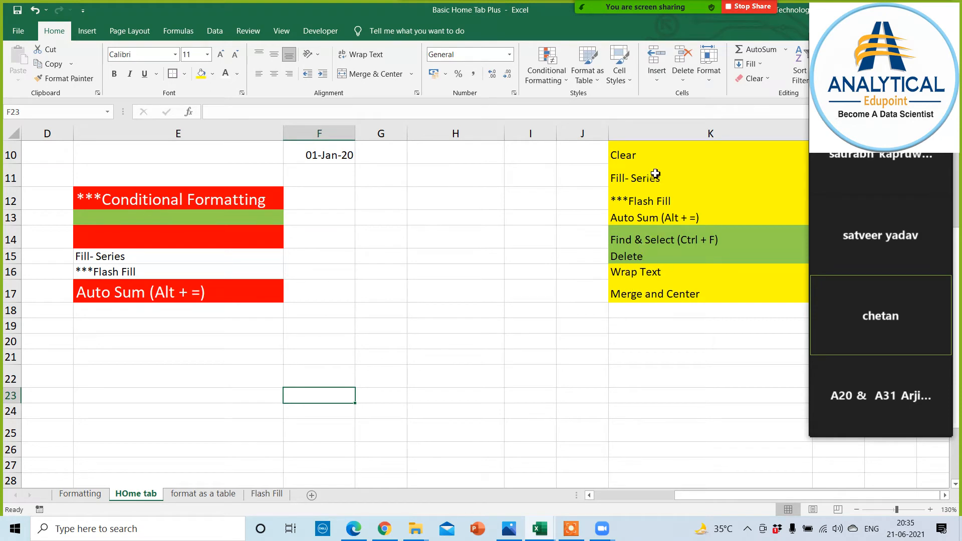
{"action": "right_click", "coordinate": [644, 185]}
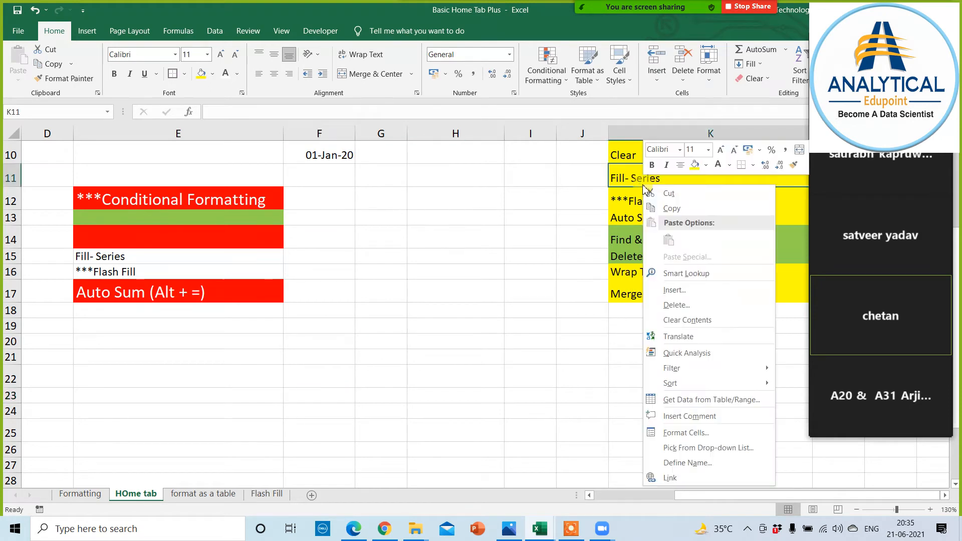
{"action": "left_click", "coordinate": [687, 415]}
{"action": "type", "text": "sdf fdsa"}
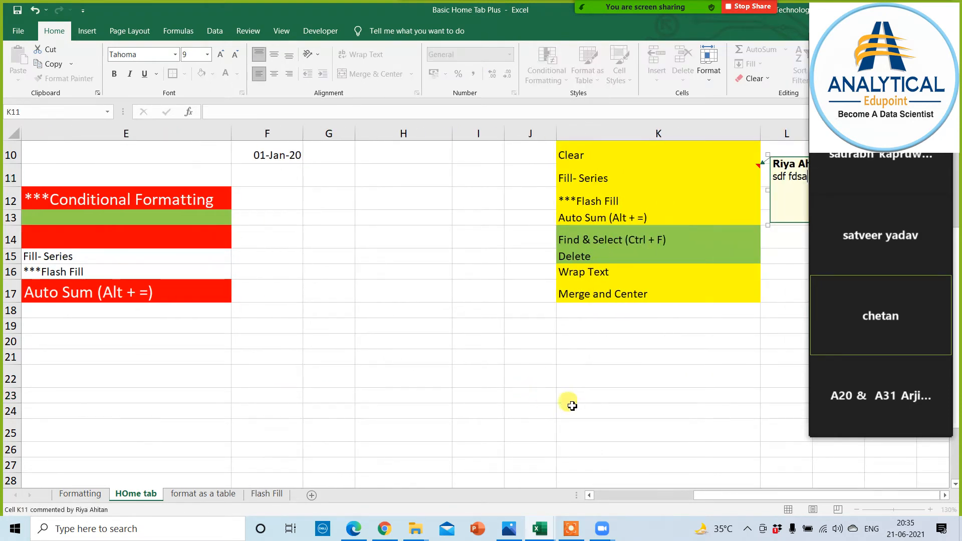
{"action": "left_click", "coordinate": [519, 399]}
Give cell E17 a yellow fill and black font colour
{"action": "left_click", "coordinate": [181, 293]}
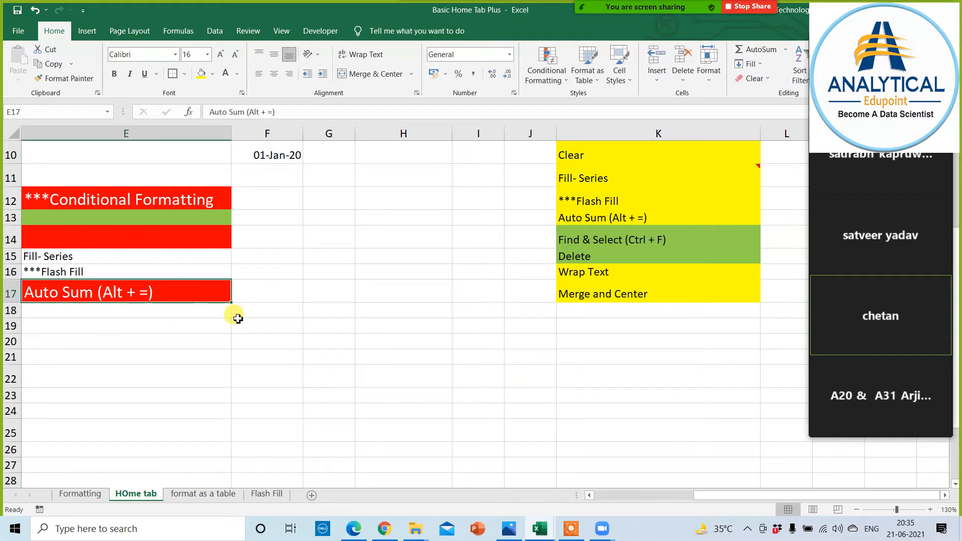
{"action": "left_click", "coordinate": [203, 72]}
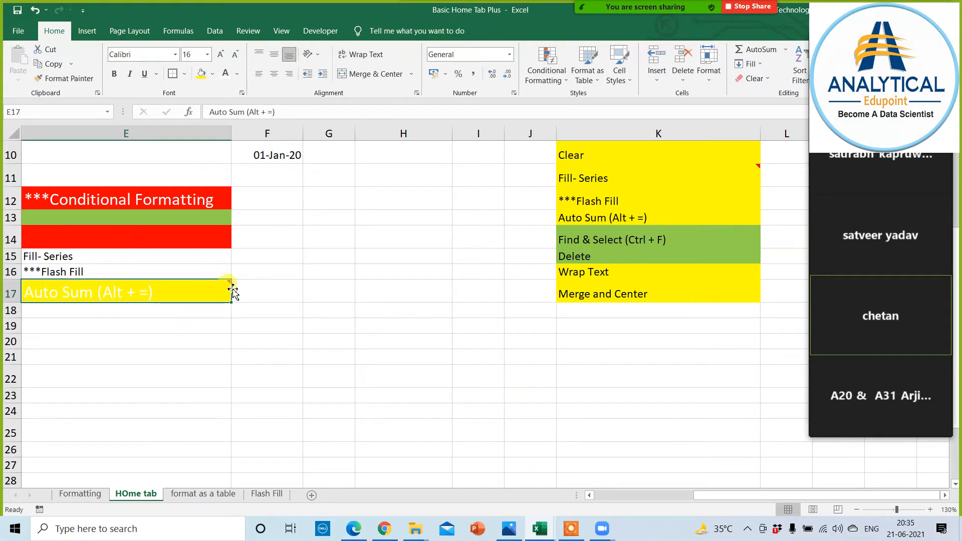
{"action": "left_click", "coordinate": [237, 74]}
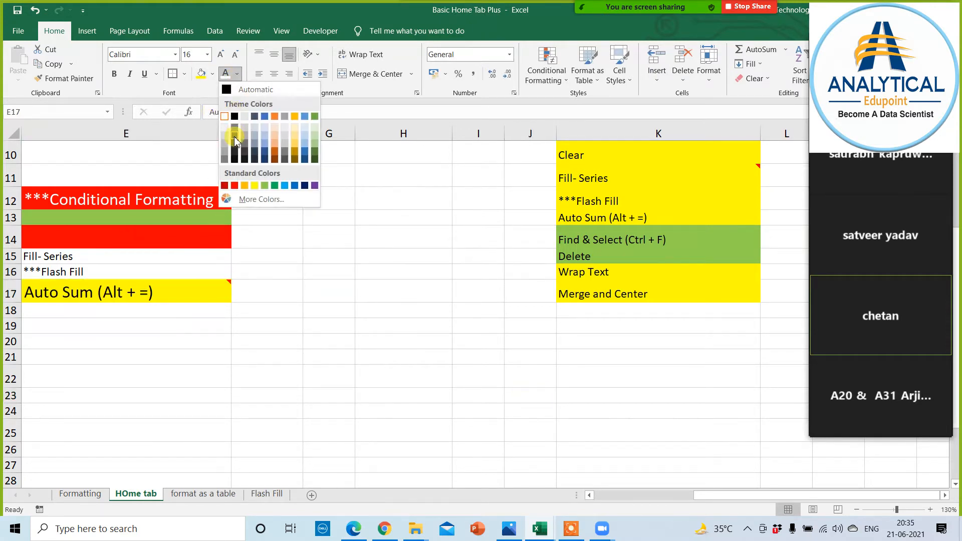
{"action": "left_click", "coordinate": [233, 160]}
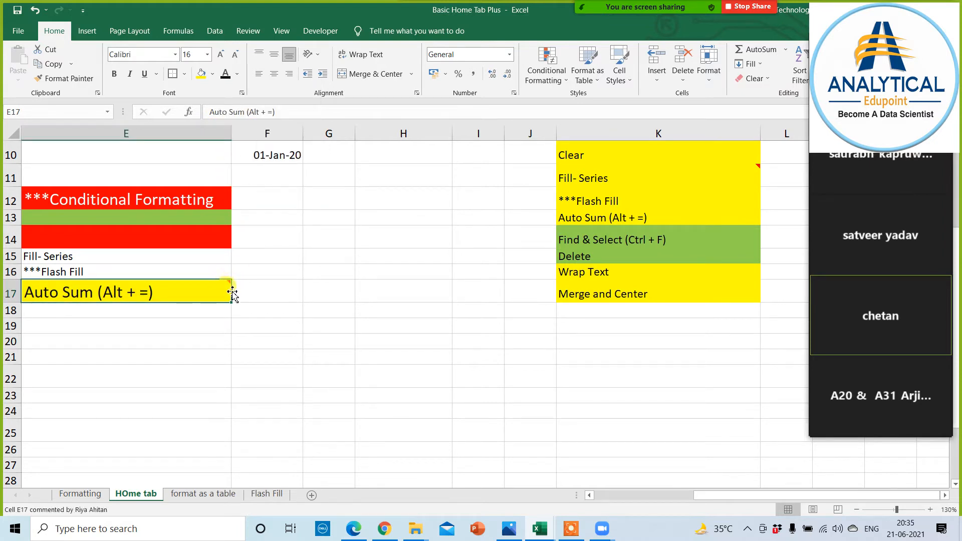
{"action": "left_click", "coordinate": [419, 368]}
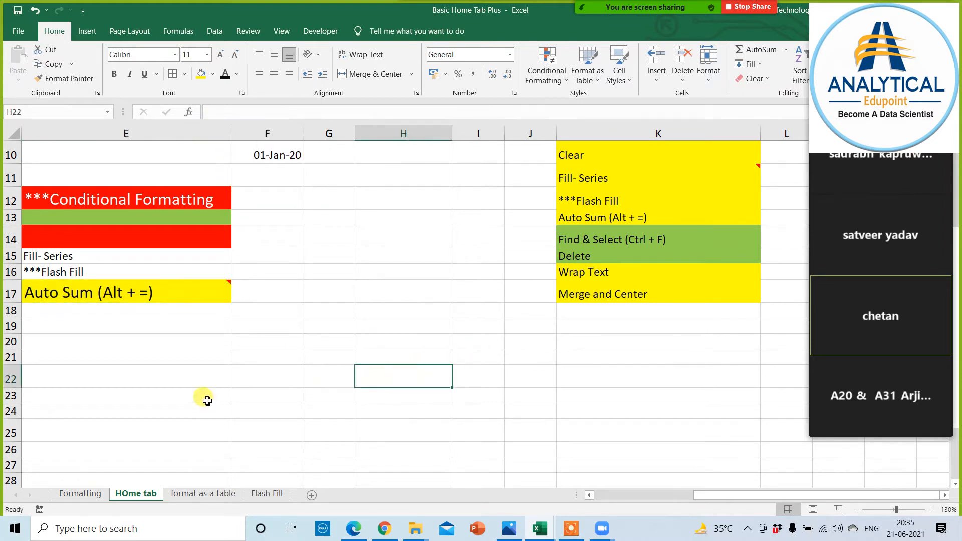
{"action": "mouse_move", "coordinate": [213, 293]}
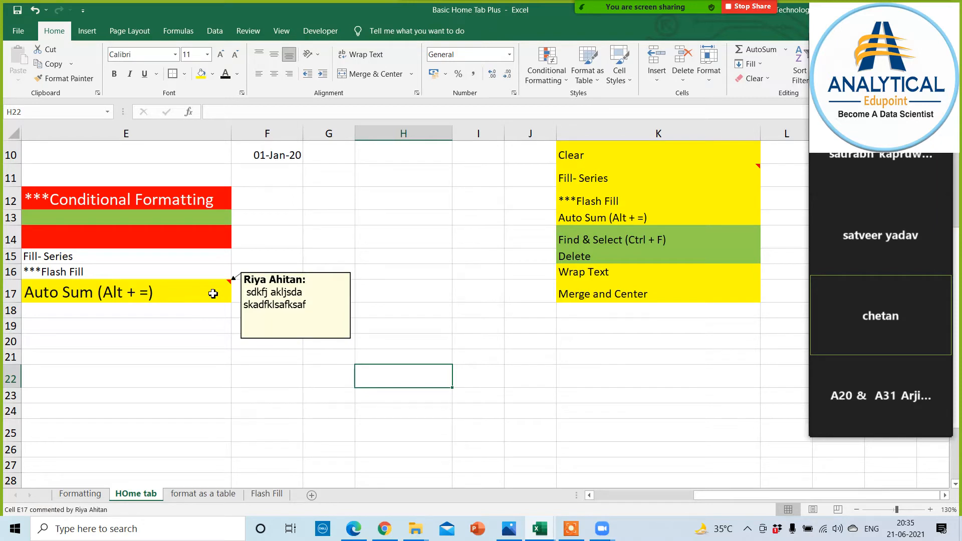
{"action": "left_click", "coordinate": [295, 411]}
{"action": "mouse_move", "coordinate": [735, 171]}
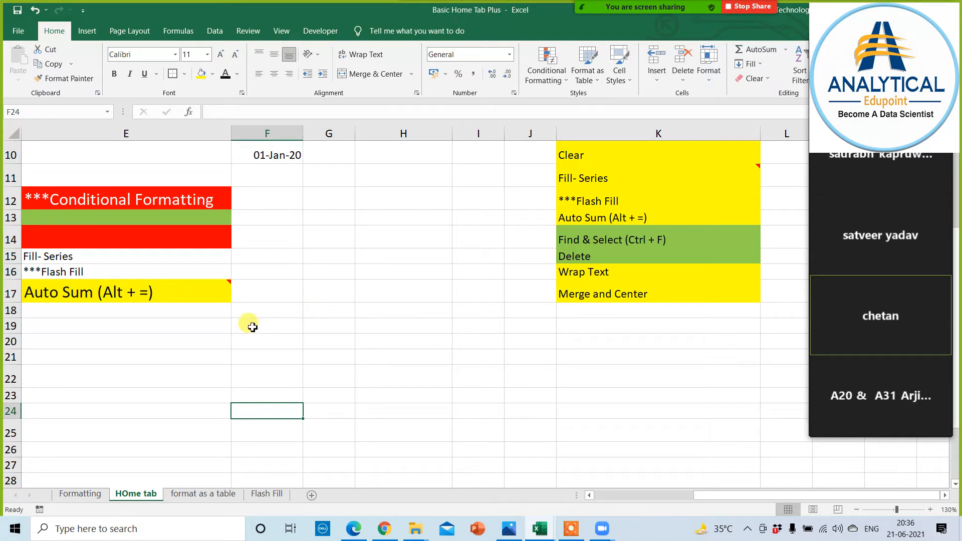
Delete the comment on E17 from its right-click menu
{"action": "right_click", "coordinate": [206, 288]}
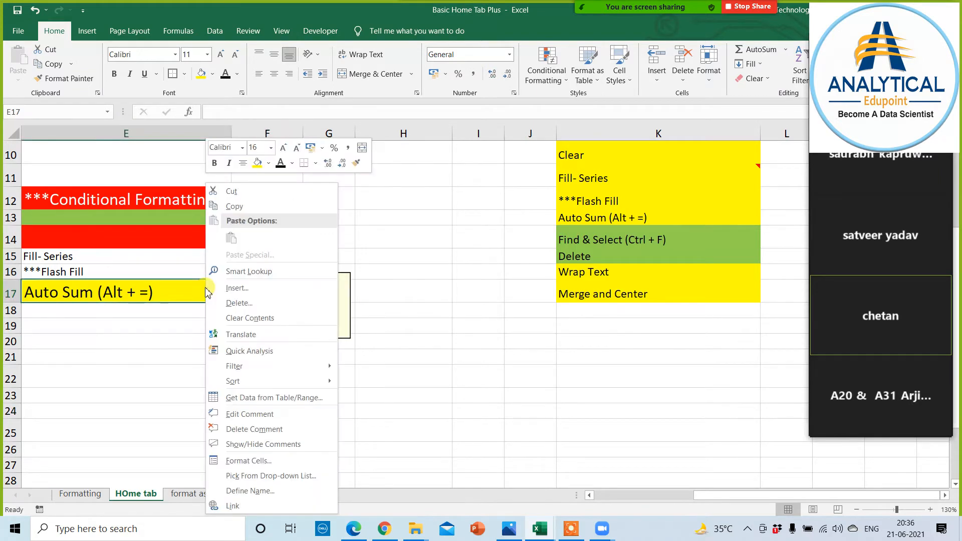
{"action": "left_click", "coordinate": [246, 431]}
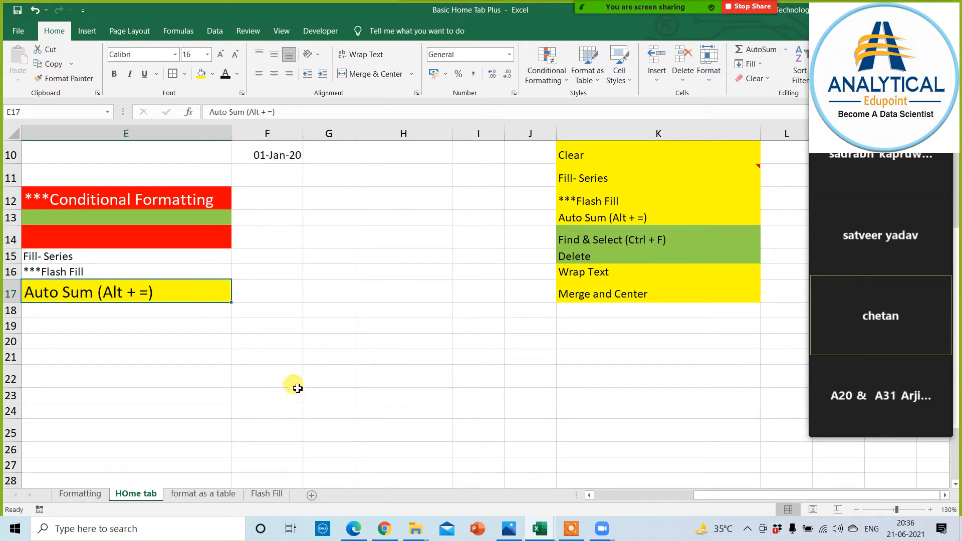
{"action": "mouse_move", "coordinate": [694, 173]}
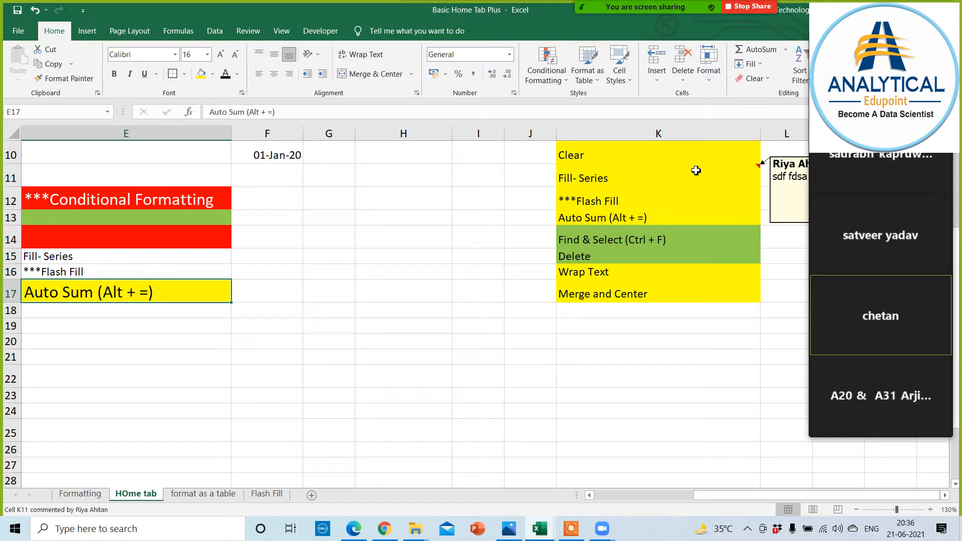
{"action": "right_click", "coordinate": [695, 171]}
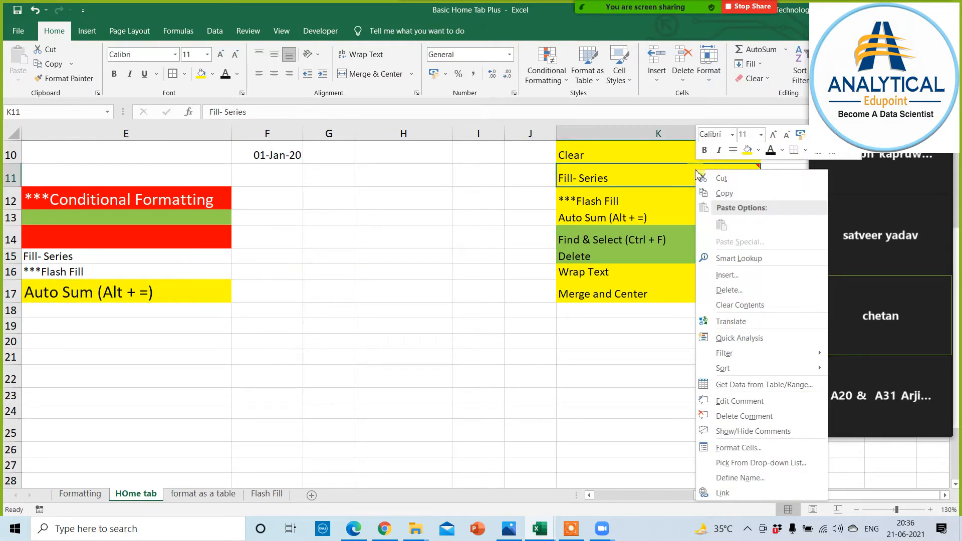
{"action": "key", "text": "Escape"}
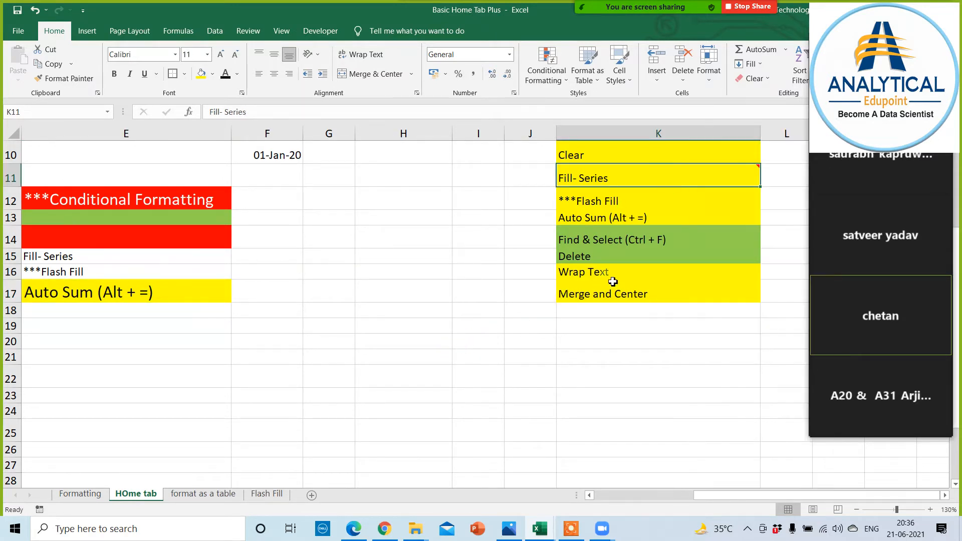
Remove K11's comment using Clear Comments
{"action": "left_click", "coordinate": [751, 89]}
{"action": "left_click", "coordinate": [758, 140]}
{"action": "left_click", "coordinate": [456, 354]}
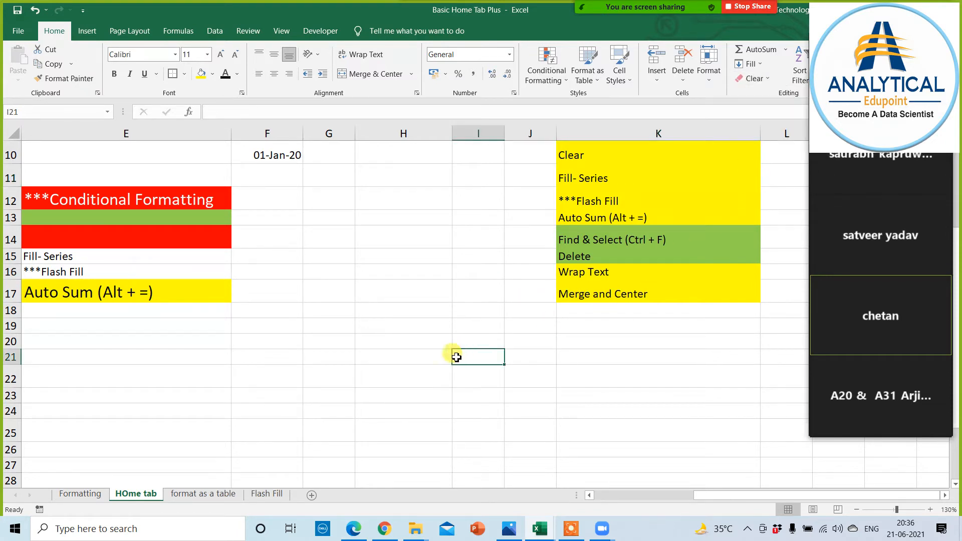
{"action": "left_click", "coordinate": [131, 291]}
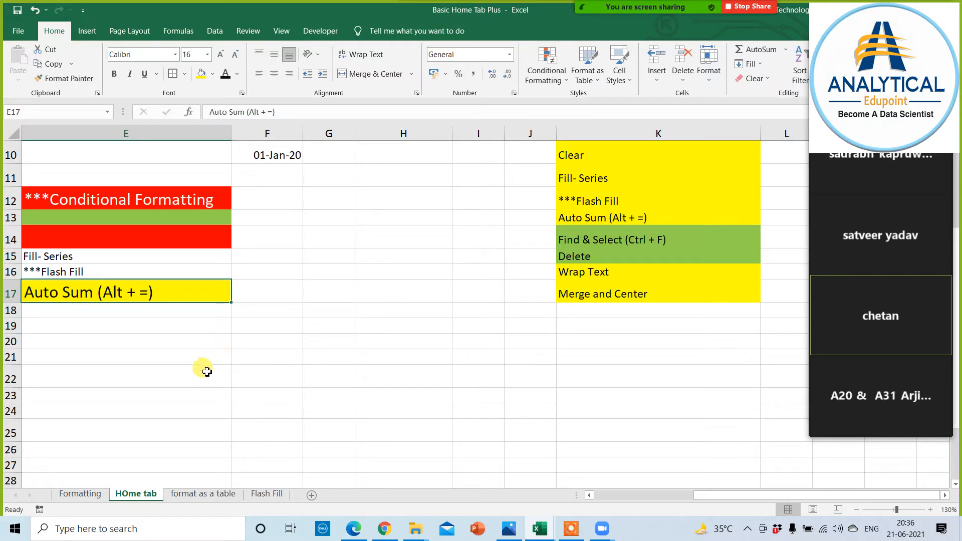
Hyperlink the Fill- Series cell E15 to the Flash Fill sheet in this workbook
{"action": "scroll", "coordinate": [451, 364], "scroll_direction": "up", "scroll_amount": 3}
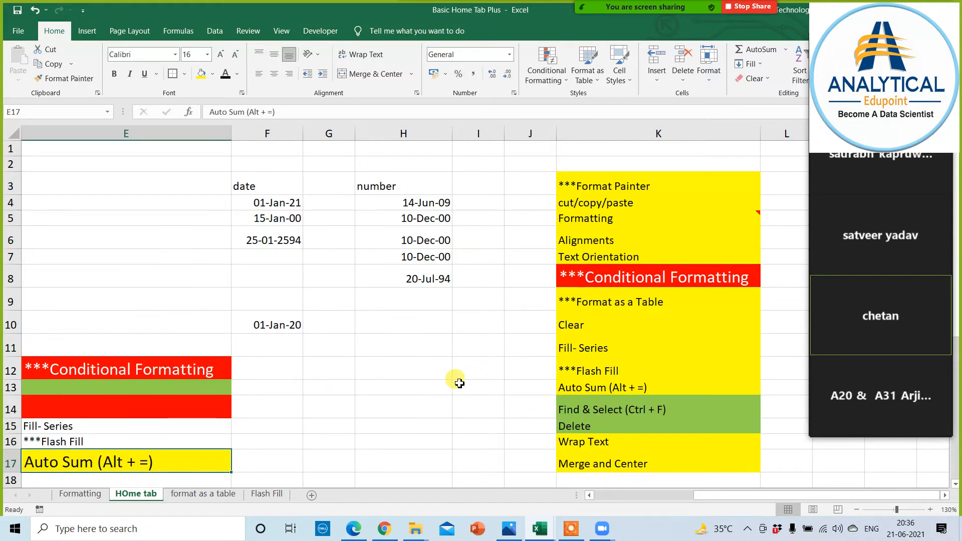
{"action": "scroll", "coordinate": [459, 383], "scroll_direction": "down", "scroll_amount": 1}
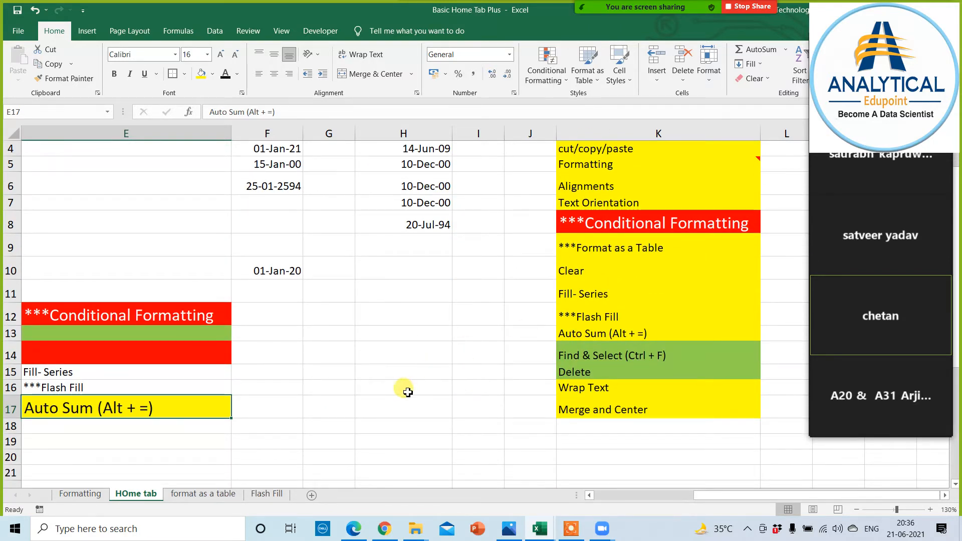
{"action": "left_click", "coordinate": [757, 64]}
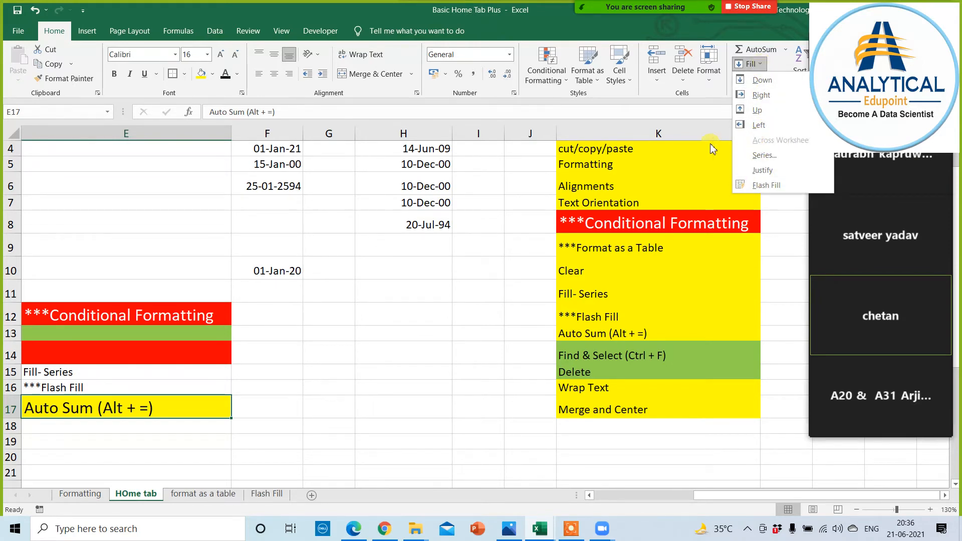
{"action": "left_click", "coordinate": [304, 357]}
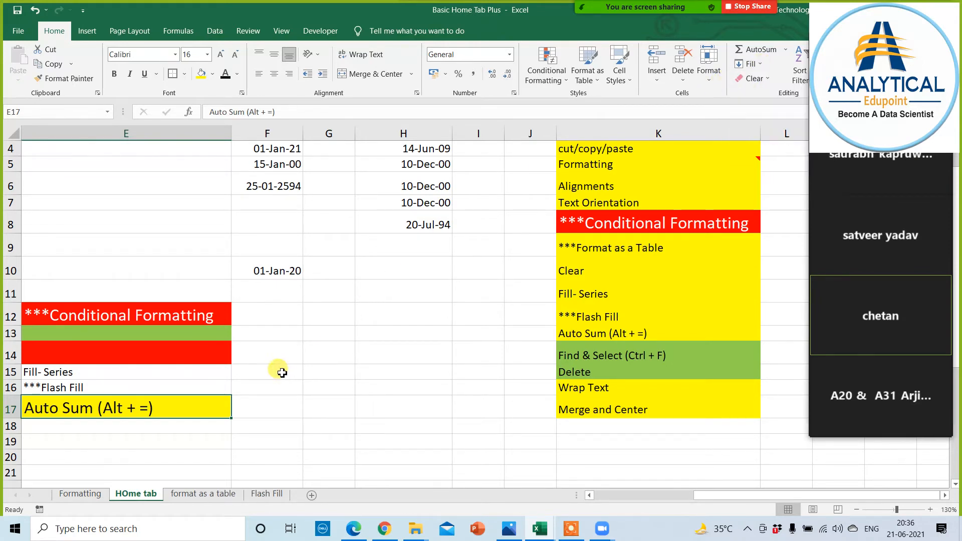
{"action": "right_click", "coordinate": [174, 316]}
{"action": "right_click", "coordinate": [80, 372]}
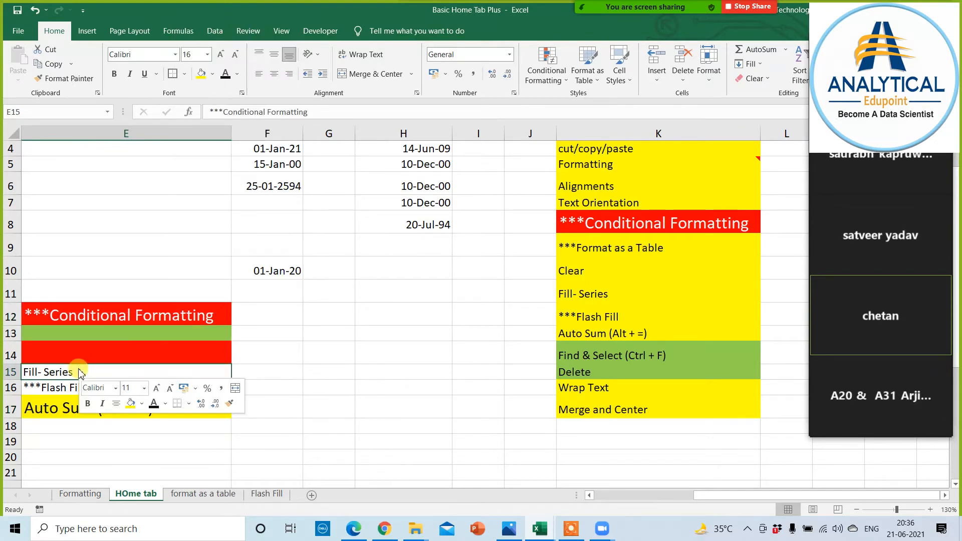
{"action": "left_click", "coordinate": [117, 365]}
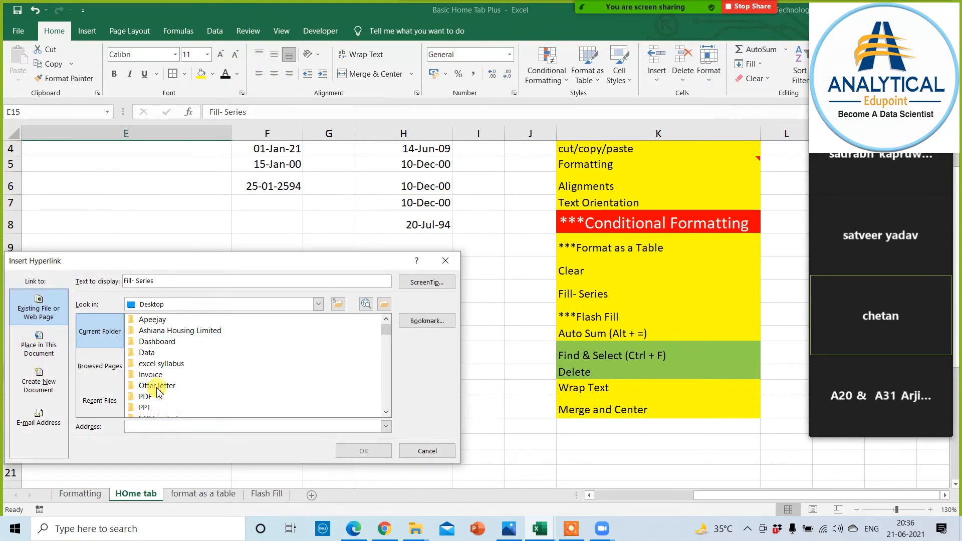
{"action": "left_click", "coordinate": [38, 344]}
{"action": "left_click", "coordinate": [114, 383]}
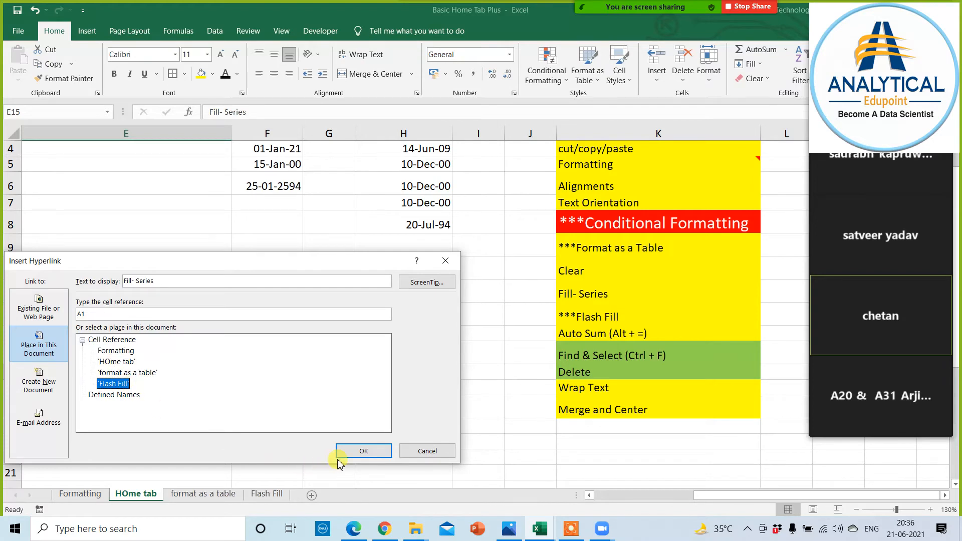
{"action": "left_click", "coordinate": [363, 451]}
Follow the E15 link to Flash Fill, then return to HOme tab
{"action": "left_click", "coordinate": [293, 370]}
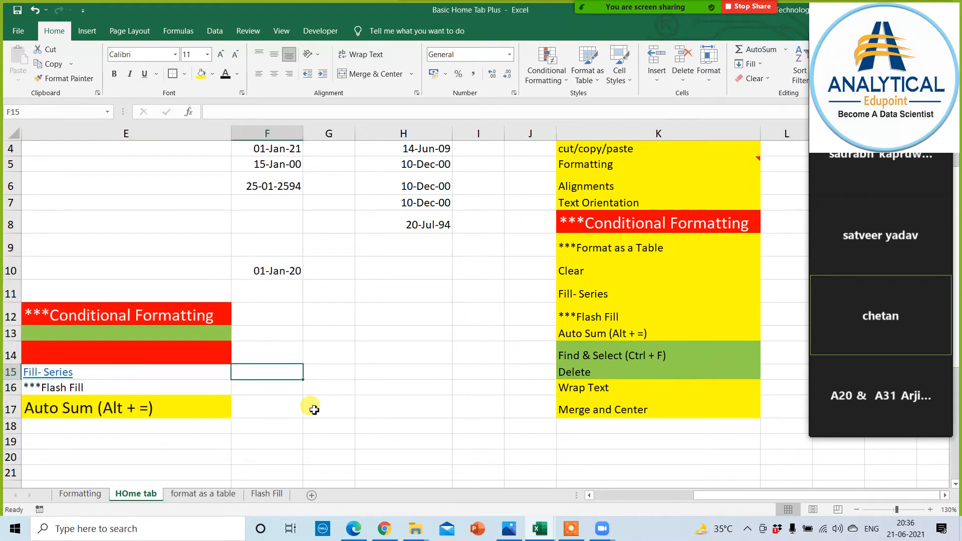
{"action": "left_click", "coordinate": [64, 376]}
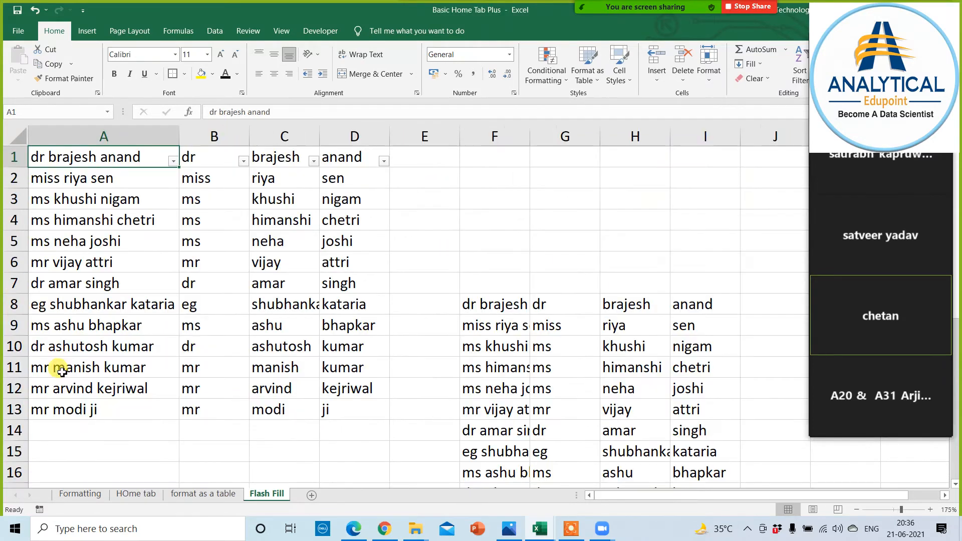
{"action": "left_click", "coordinate": [77, 495]}
{"action": "left_click", "coordinate": [128, 494]}
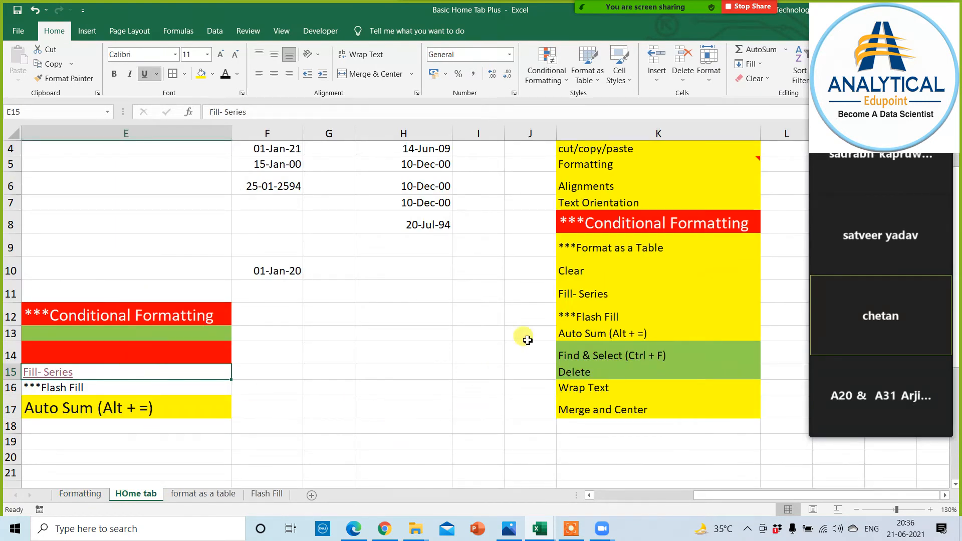
Remove the hyperlink from E15 and confirm it is plain text
{"action": "left_click", "coordinate": [753, 79]}
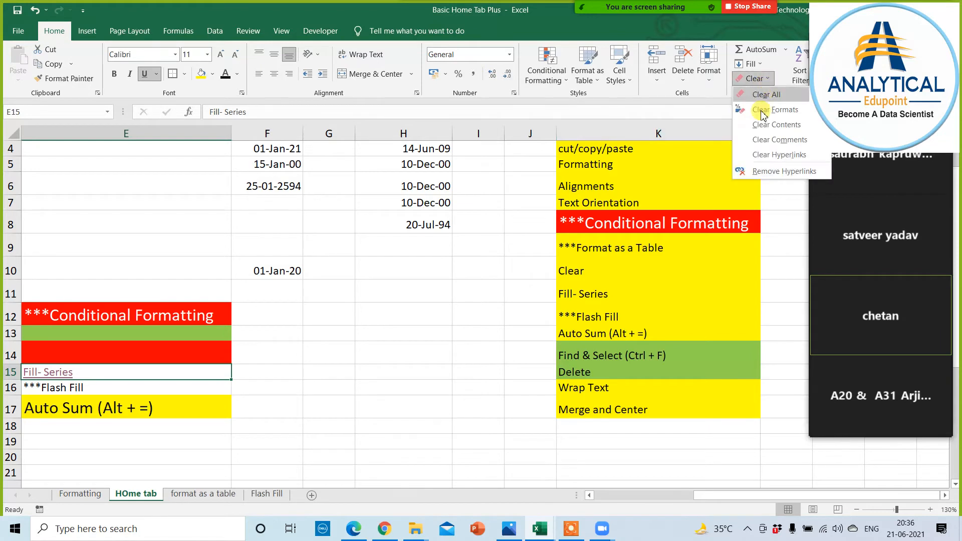
{"action": "left_click", "coordinate": [757, 171]}
{"action": "left_click", "coordinate": [345, 425]}
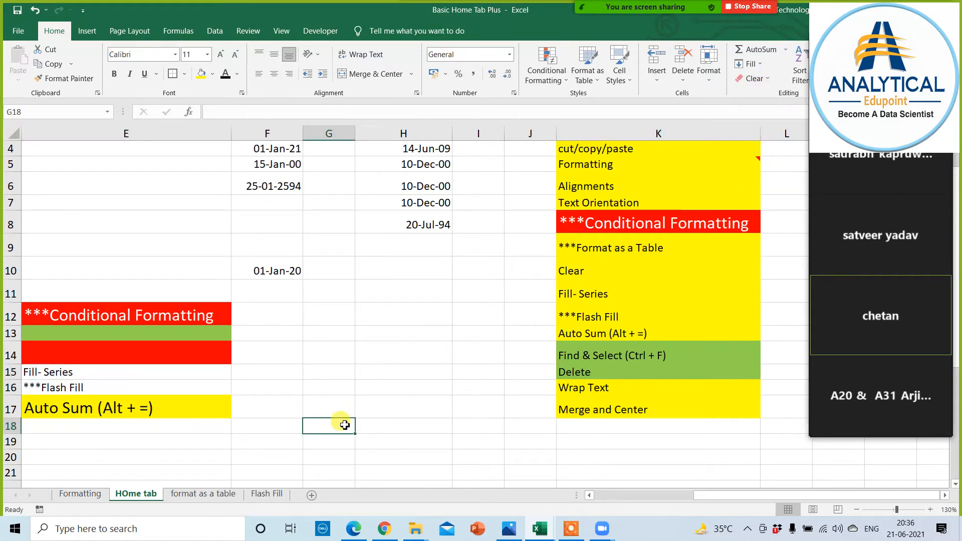
{"action": "left_click", "coordinate": [55, 372]}
{"action": "left_click", "coordinate": [311, 408]}
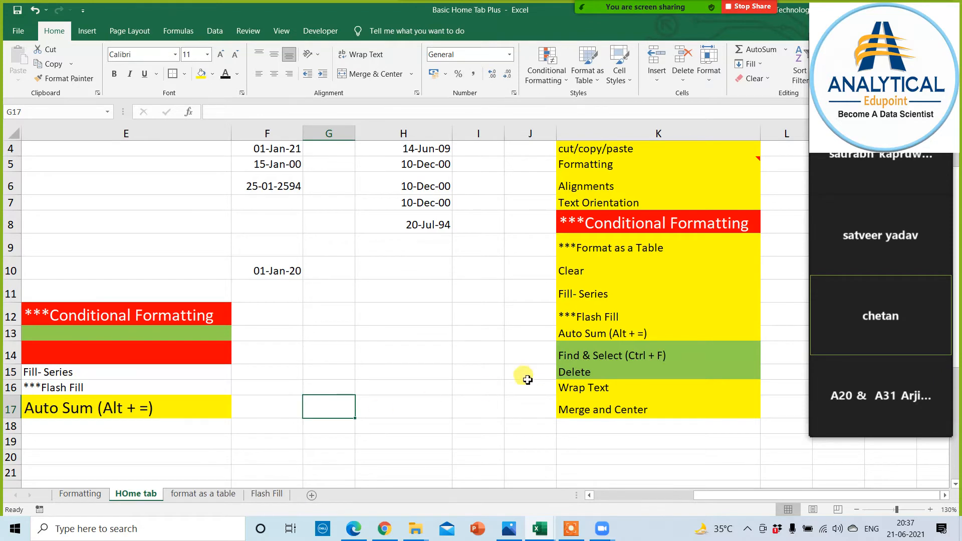
{"action": "left_click", "coordinate": [599, 356]}
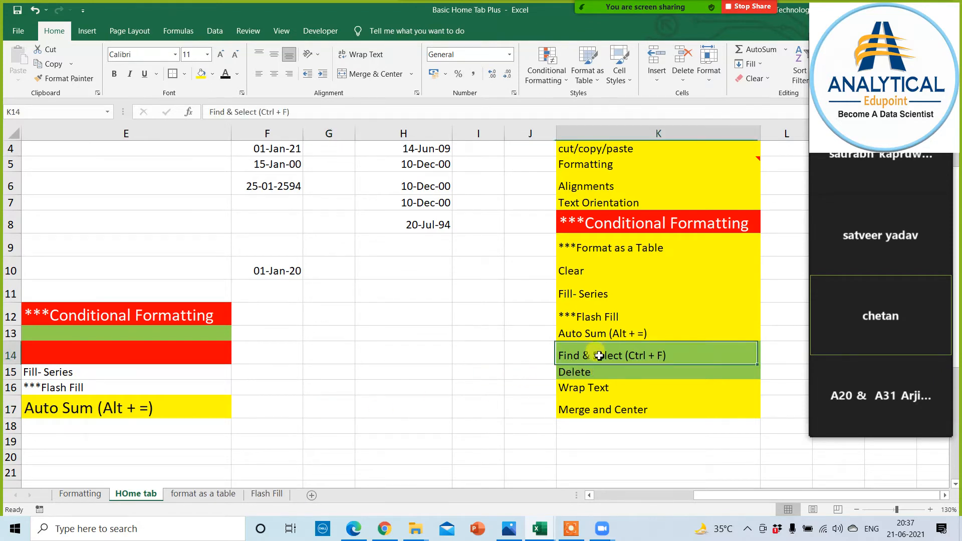
Change the Find & Select cell K14 from green to yellow fill
{"action": "left_click", "coordinate": [201, 75]}
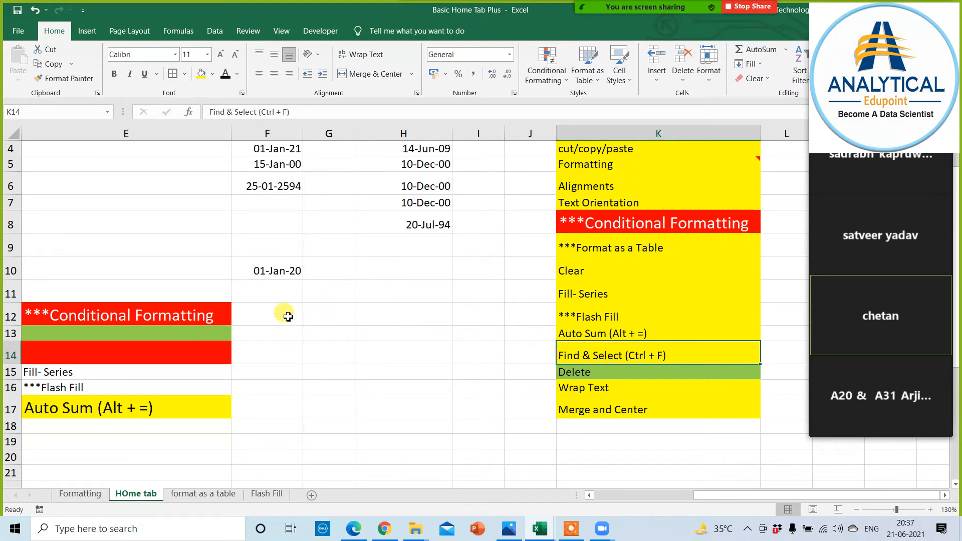
{"action": "scroll", "coordinate": [326, 355], "scroll_direction": "up", "scroll_amount": 1}
{"action": "left_click", "coordinate": [379, 373]}
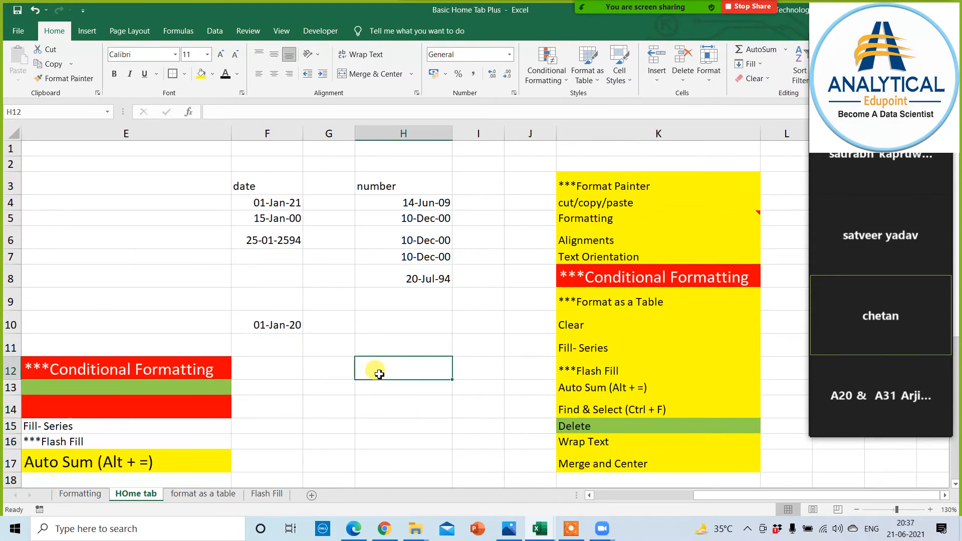
{"action": "left_click", "coordinate": [566, 410]}
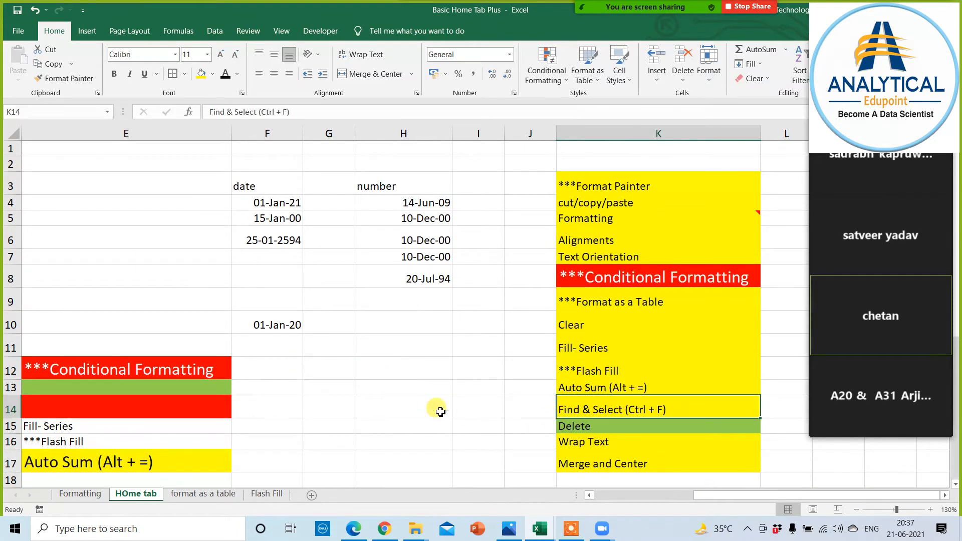
{"action": "left_click", "coordinate": [359, 361]}
{"action": "left_click", "coordinate": [350, 328]}
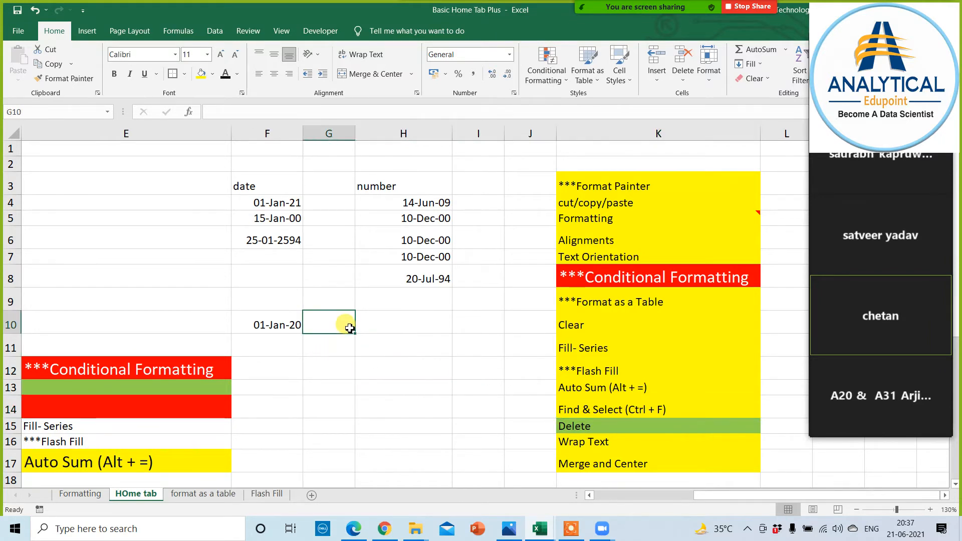
Search the sheet for 'paste', stepping through matches in C2, C21 and K4
{"action": "key", "text": "ctrl+f"}
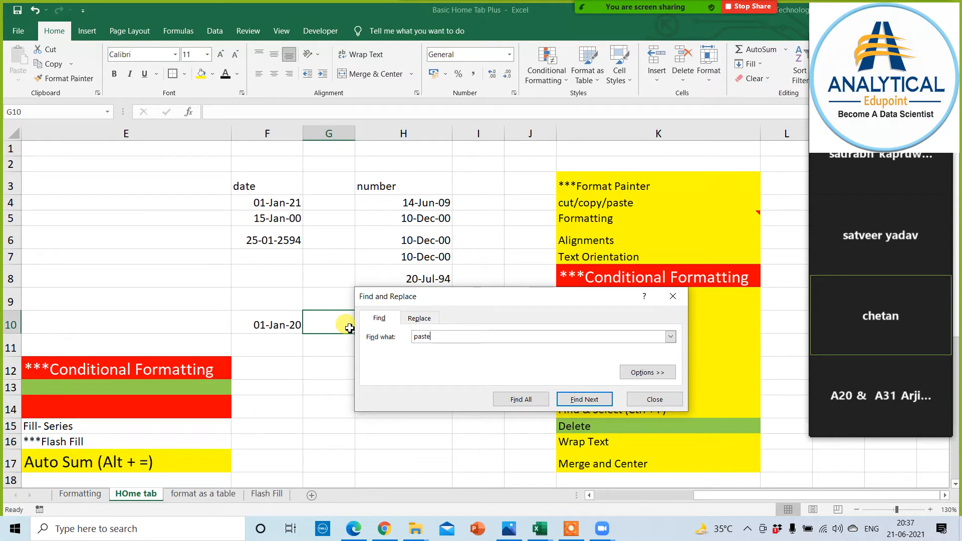
{"action": "key", "text": "Return"}
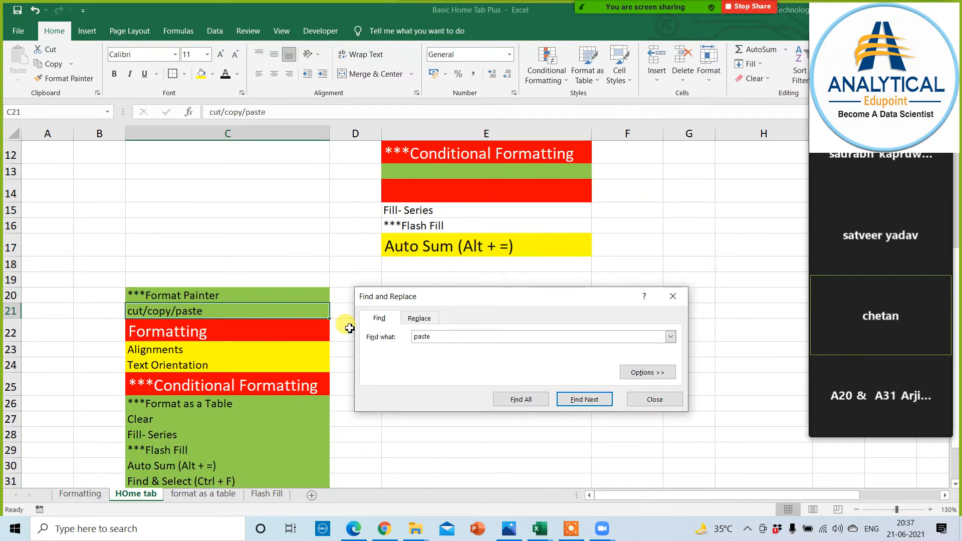
{"action": "left_click", "coordinate": [591, 403]}
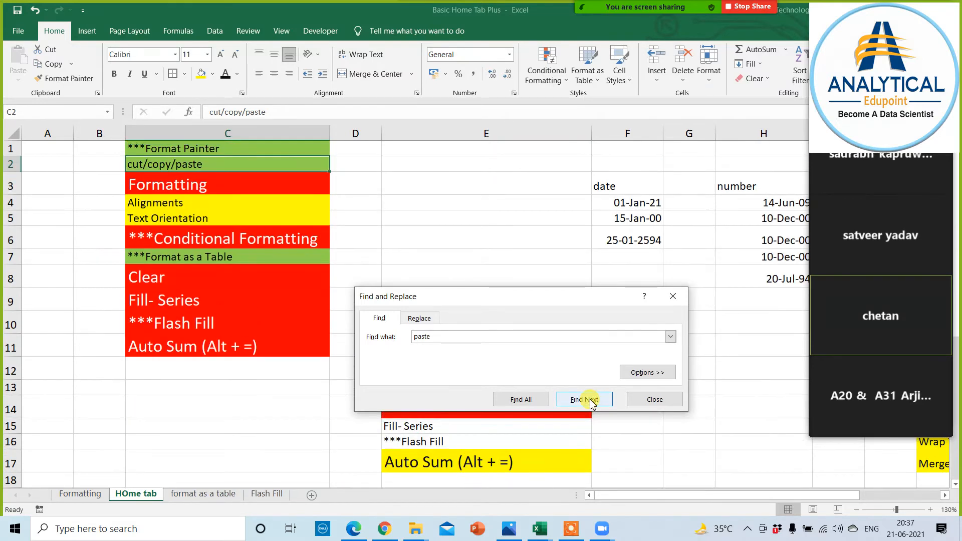
{"action": "left_click", "coordinate": [586, 403]}
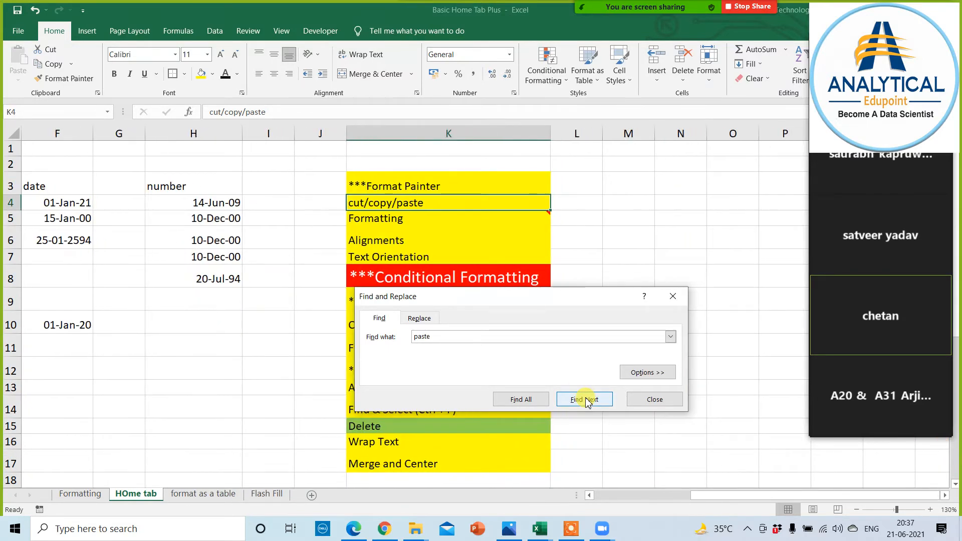
{"action": "left_click", "coordinate": [584, 399]}
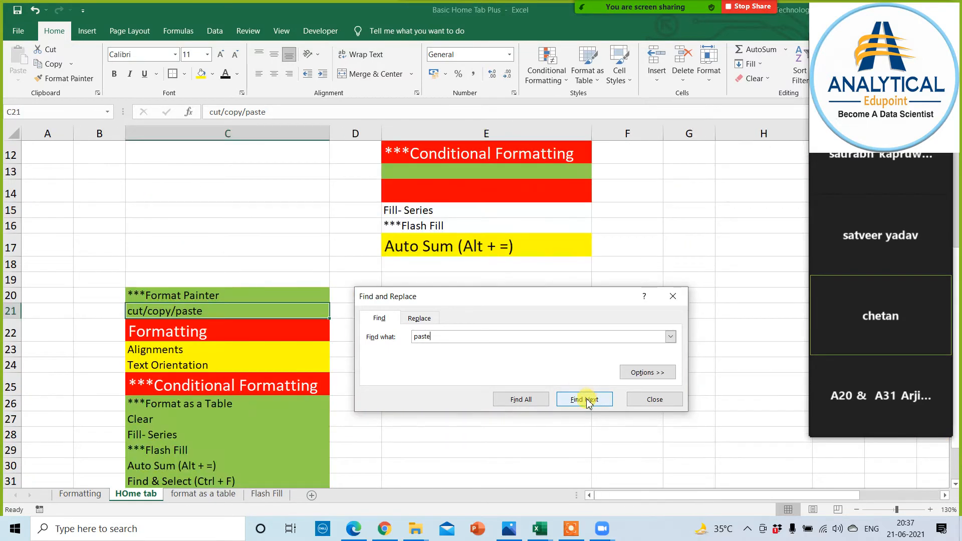
{"action": "left_click", "coordinate": [586, 400]}
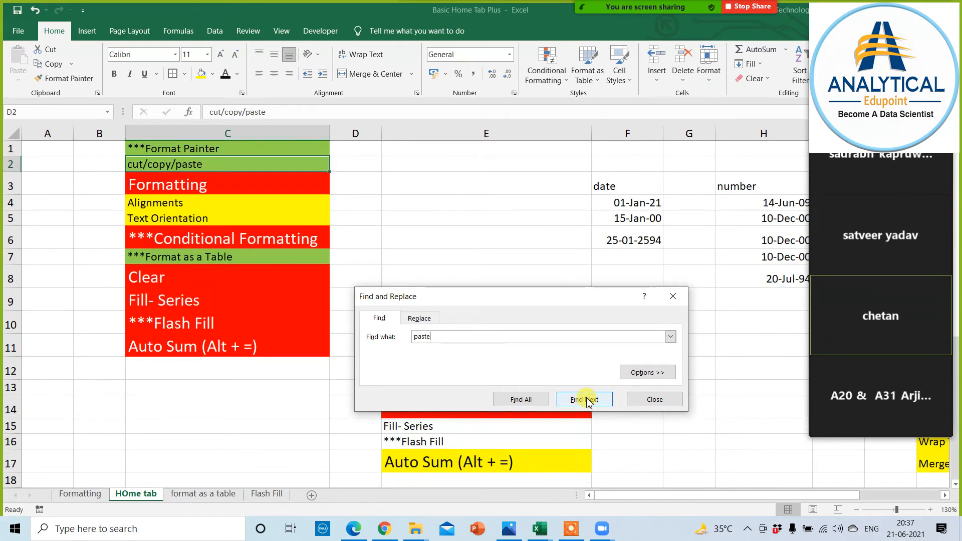
{"action": "left_click", "coordinate": [589, 404]}
{"action": "left_click", "coordinate": [652, 400]}
{"action": "left_click", "coordinate": [205, 383]}
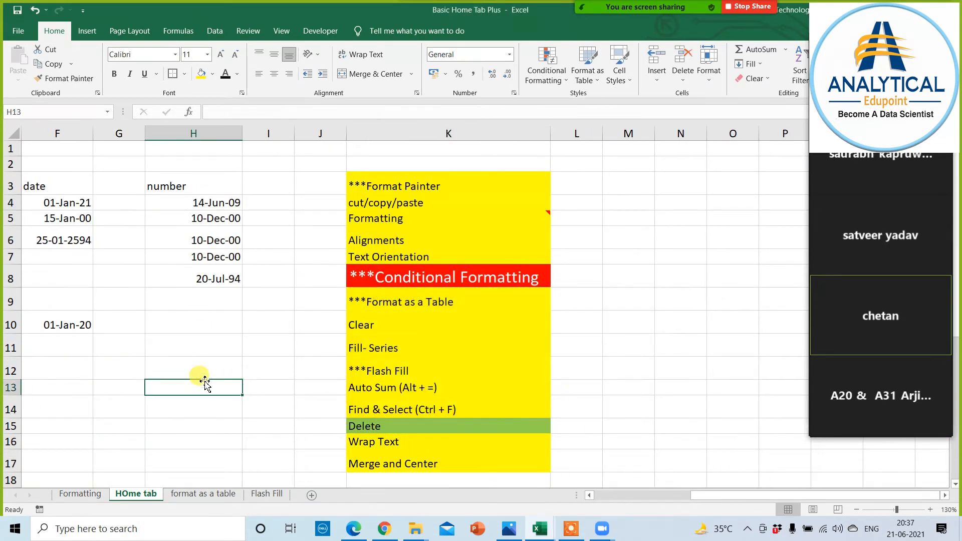
Change the Delete cell K15's fill from green to yellow
{"action": "key", "text": "Left"}
{"action": "key", "text": "Left"}
{"action": "key", "text": "Left"}
{"action": "key", "text": "Left"}
{"action": "key", "text": "Left"}
{"action": "key", "text": "Left"}
{"action": "key", "text": "Left"}
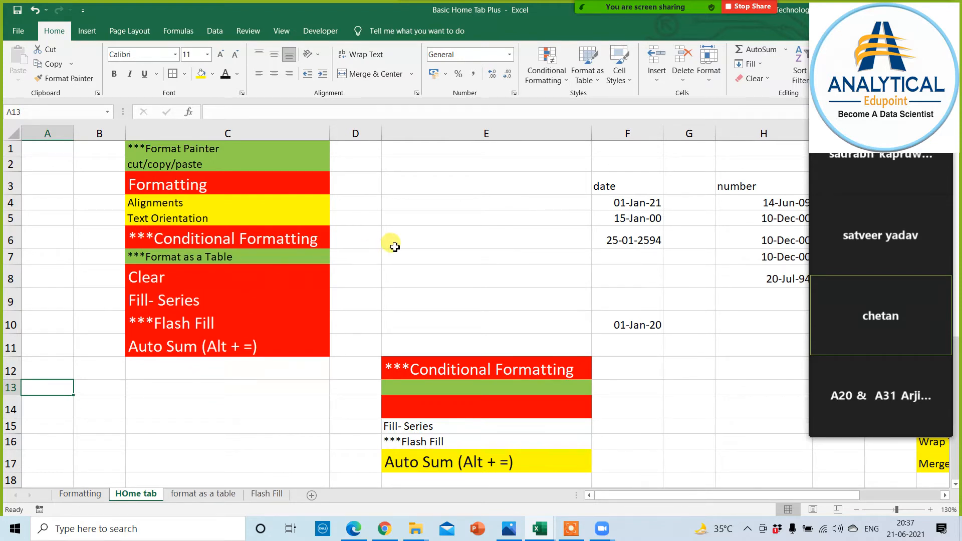
{"action": "left_click", "coordinate": [355, 253]}
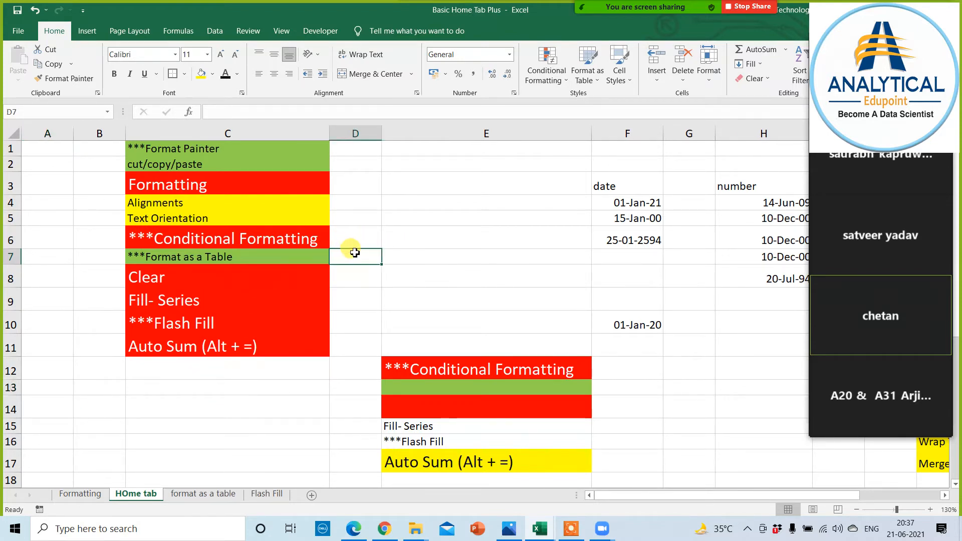
{"action": "left_click", "coordinate": [496, 253]}
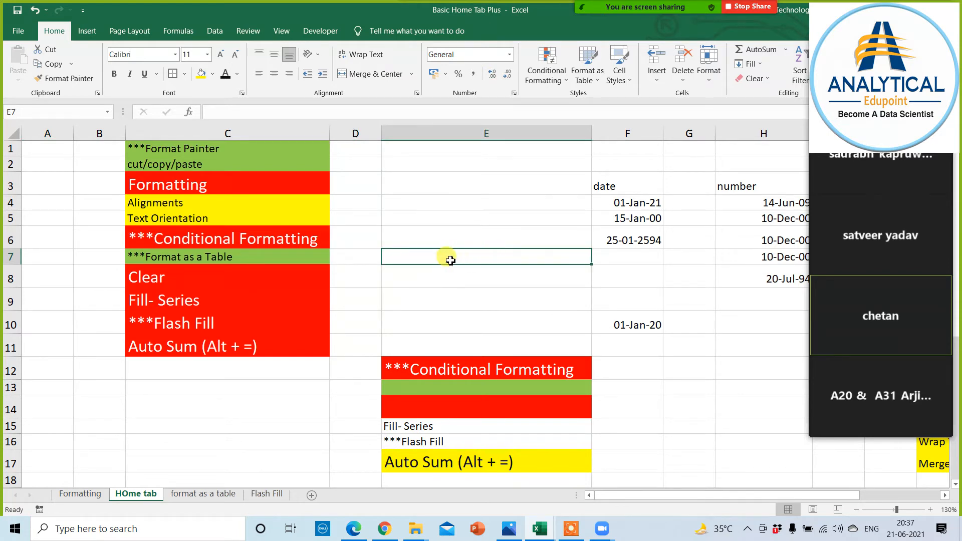
{"action": "key", "text": "Right"}
{"action": "key", "text": "Right"}
{"action": "key", "text": "Right"}
{"action": "key", "text": "Right"}
{"action": "key", "text": "Right"}
{"action": "key", "text": "Right"}
{"action": "key", "text": "Right"}
{"action": "key", "text": "Right"}
{"action": "key", "text": "Right"}
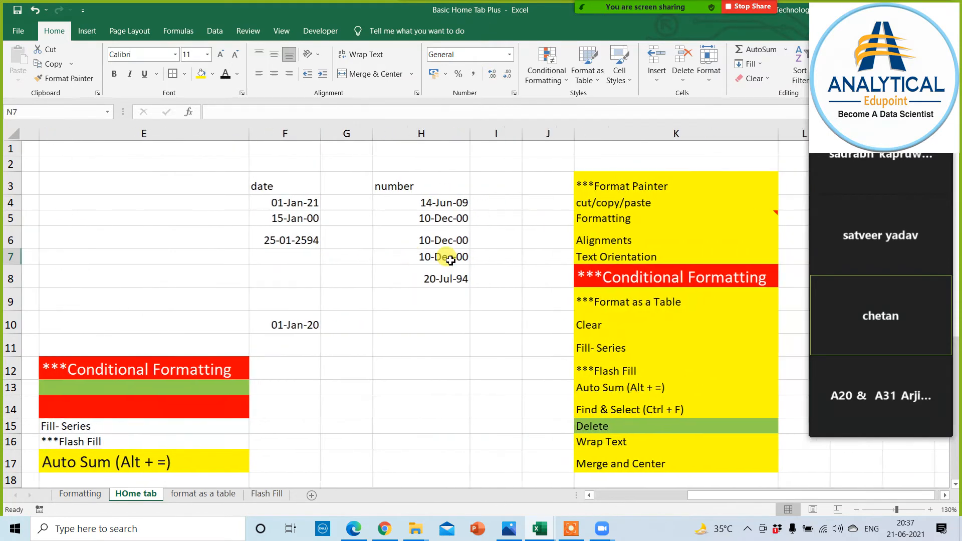
{"action": "left_click", "coordinate": [593, 429]}
{"action": "left_click", "coordinate": [202, 75]}
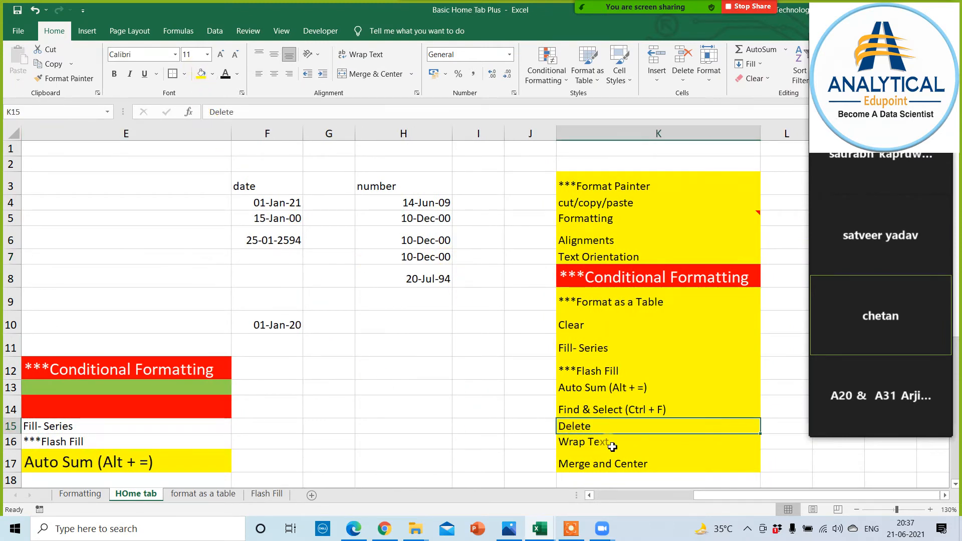
Clear the text from C1:C11 while keeping their coloured fills
{"action": "left_click", "coordinate": [402, 384]}
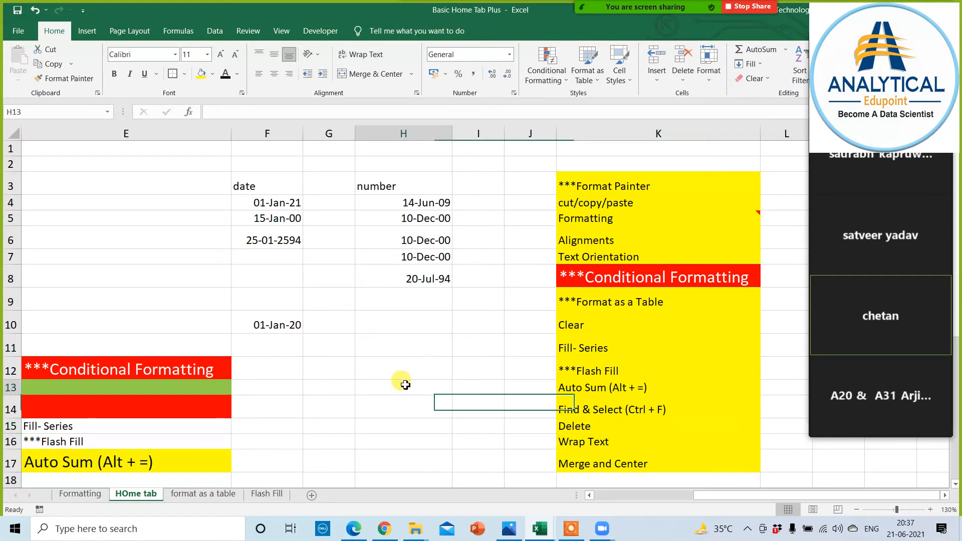
{"action": "key", "text": "Left"}
{"action": "key", "text": "Left"}
{"action": "key", "text": "Left"}
{"action": "key", "text": "Left"}
{"action": "key", "text": "Left"}
{"action": "key", "text": "Left"}
{"action": "key", "text": "Left"}
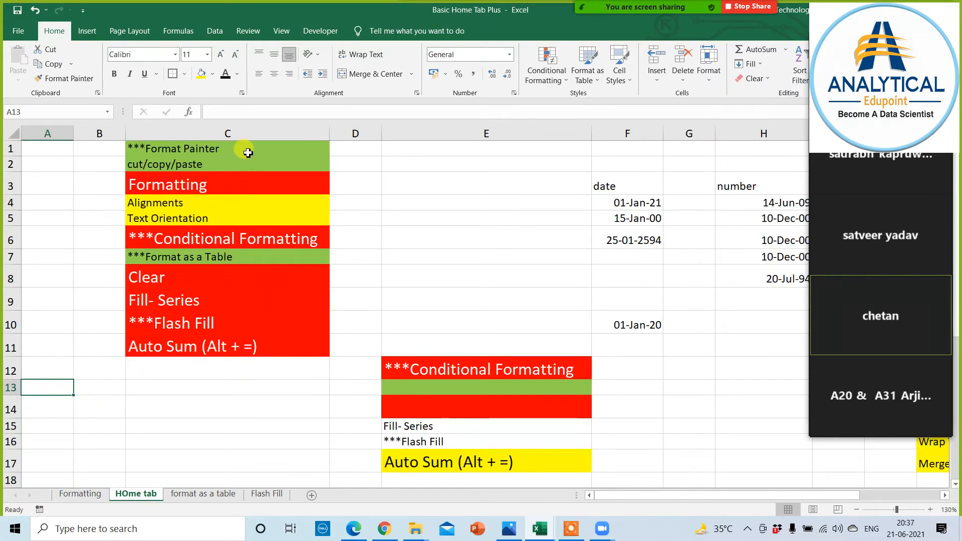
{"action": "left_click_drag", "start_coordinate": [246, 149], "coordinate": [231, 343]}
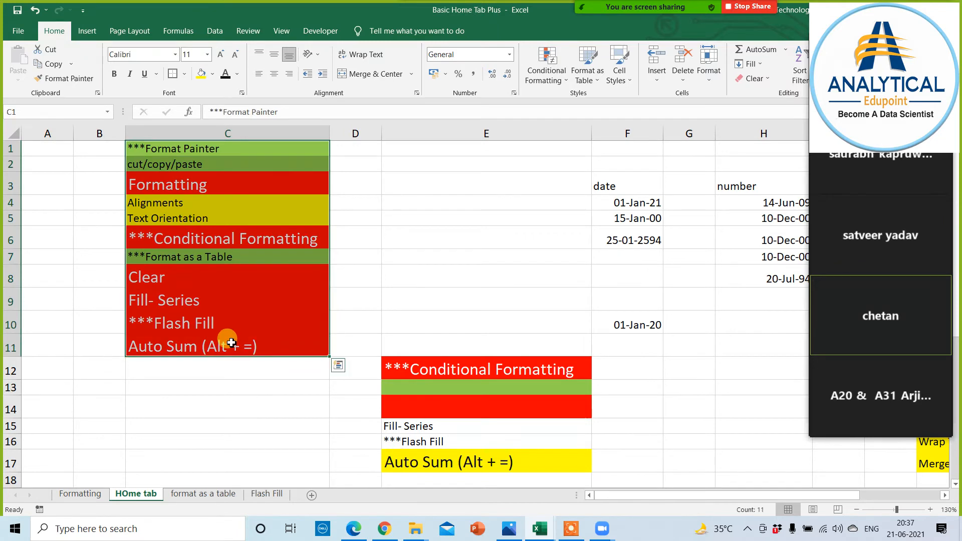
{"action": "key", "text": "Delete"}
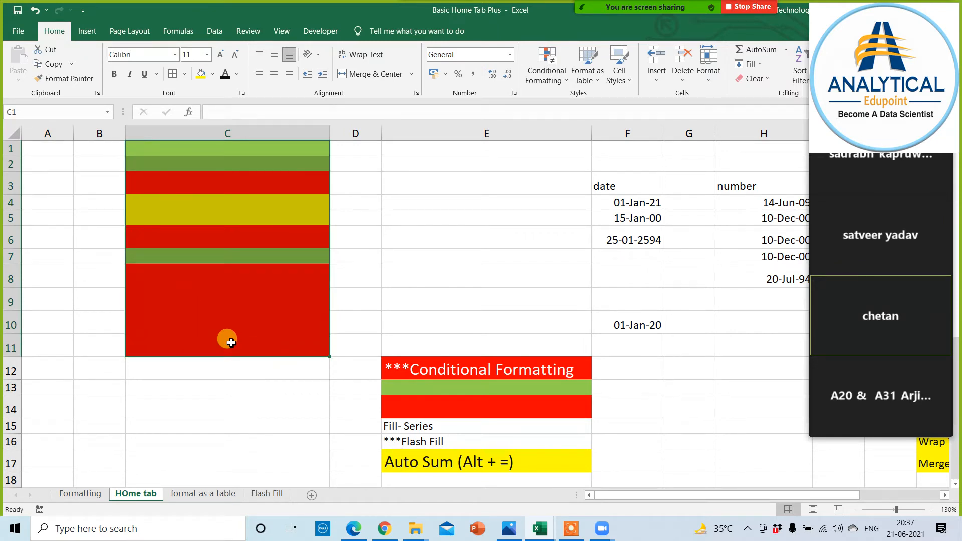
Delete the whole colour-filled column C from its header's right-click menu
{"action": "left_click", "coordinate": [754, 78]}
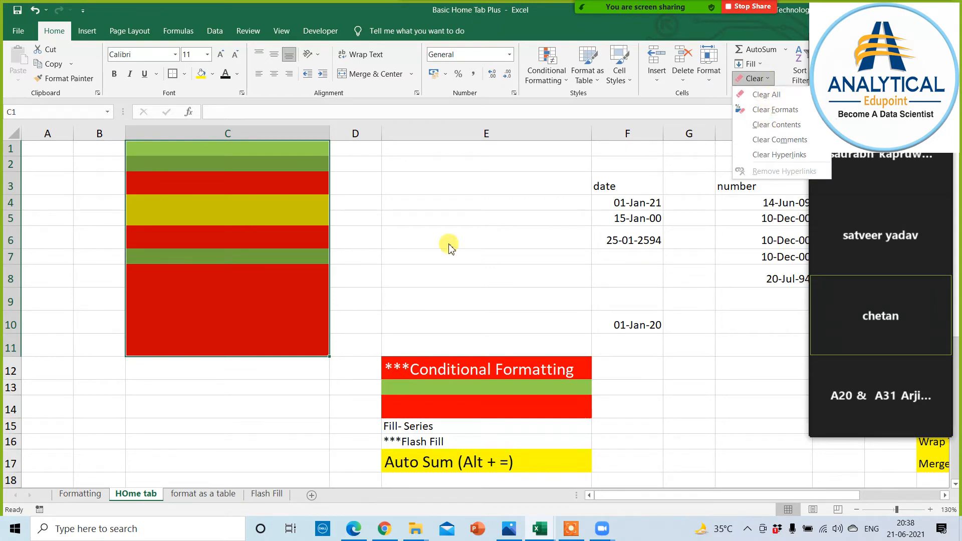
{"action": "left_click", "coordinate": [380, 270]}
{"action": "left_click", "coordinate": [407, 274]}
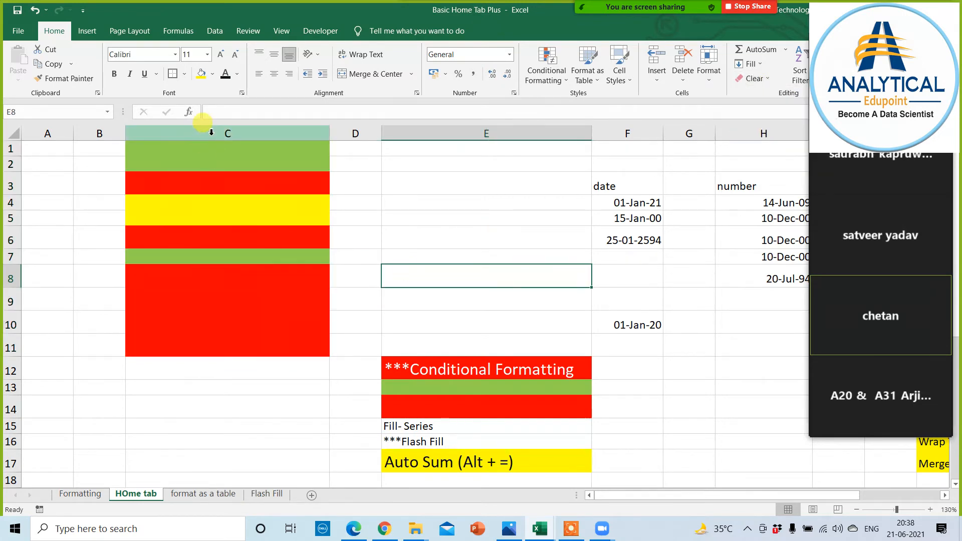
{"action": "right_click", "coordinate": [211, 134]}
{"action": "left_click", "coordinate": [241, 236]}
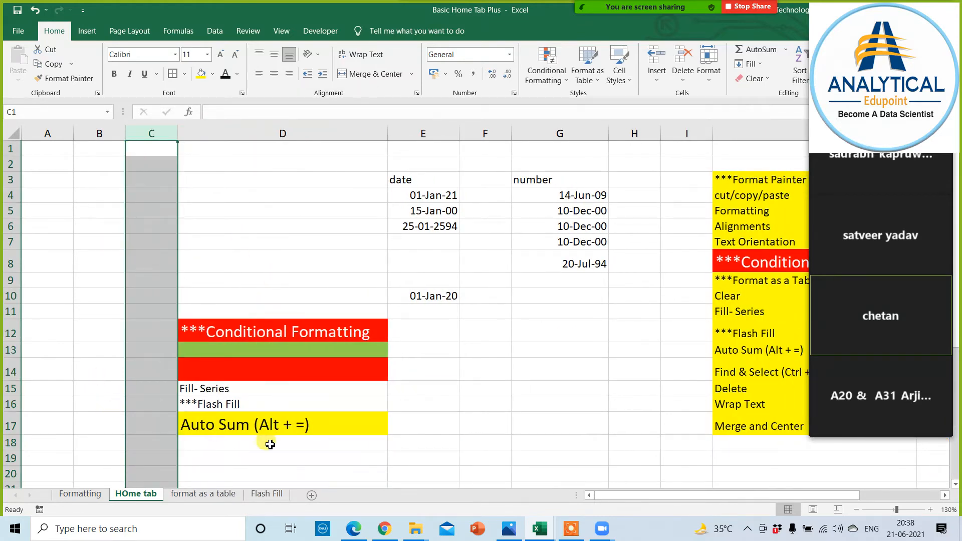
Delete columns A to D, moving the dates into column A and the checklist into F
{"action": "left_click_drag", "start_coordinate": [270, 135], "coordinate": [48, 133]}
{"action": "right_click", "coordinate": [245, 135]}
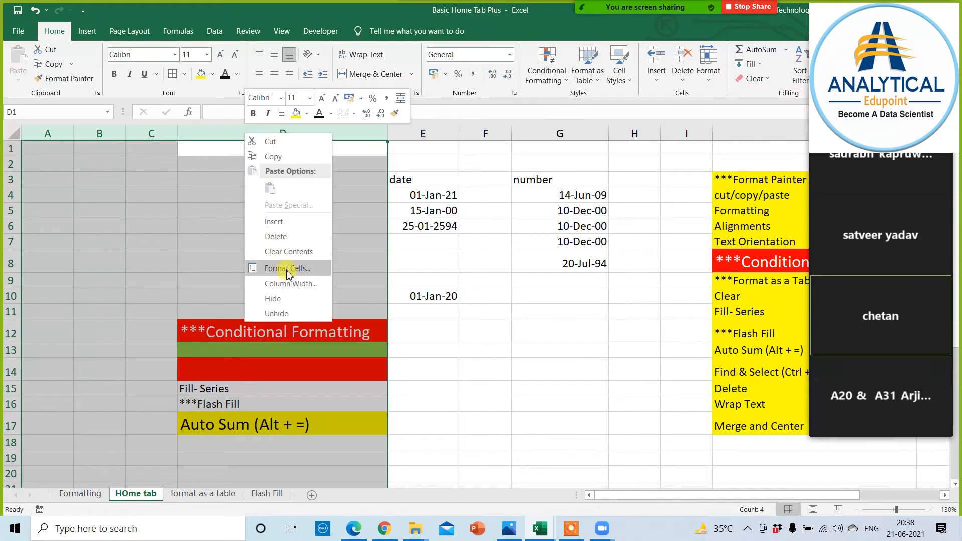
{"action": "left_click", "coordinate": [275, 237]}
{"action": "left_click", "coordinate": [210, 422]}
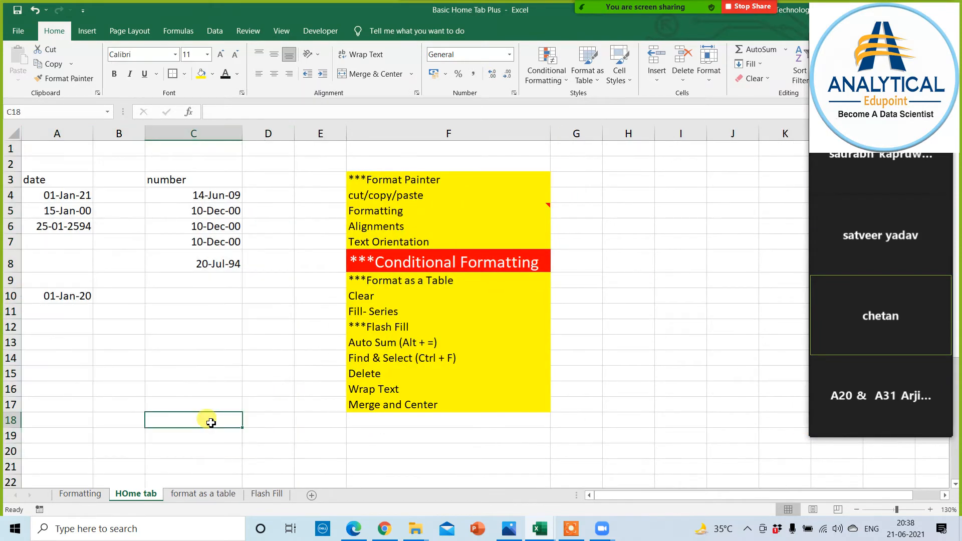
Select the Conditional Formatting topic in column F, then return to the Formatting sheet
{"action": "left_click_drag", "start_coordinate": [413, 183], "coordinate": [400, 418]}
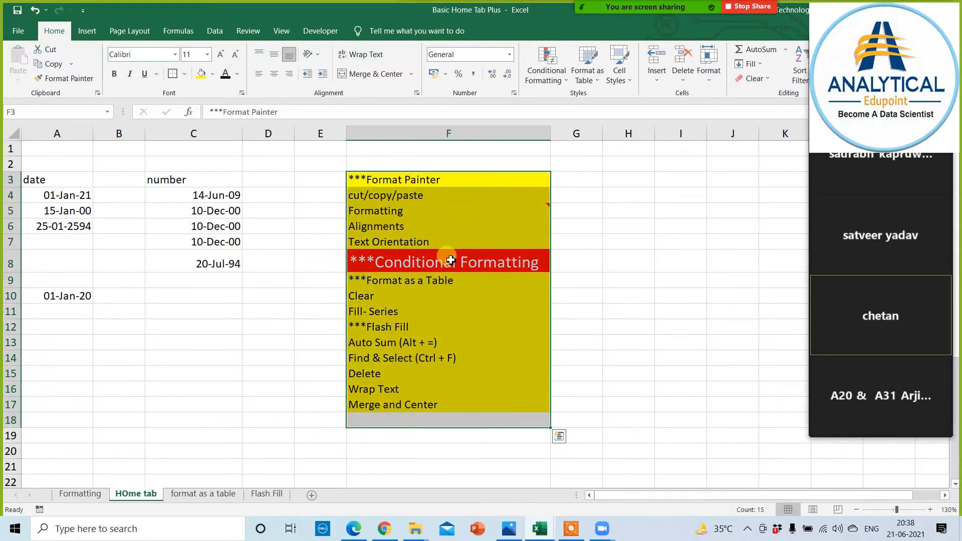
{"action": "left_click", "coordinate": [450, 259]}
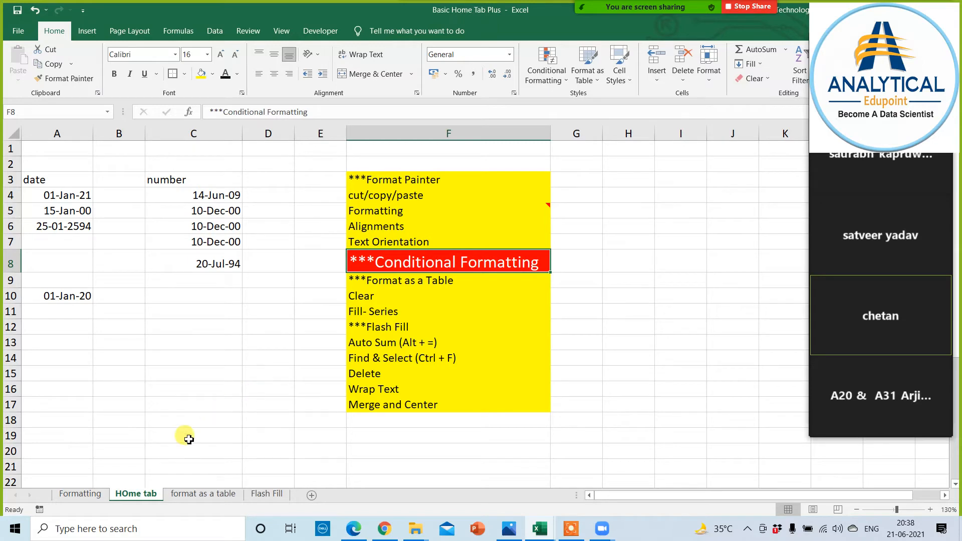
{"action": "left_click", "coordinate": [87, 496]}
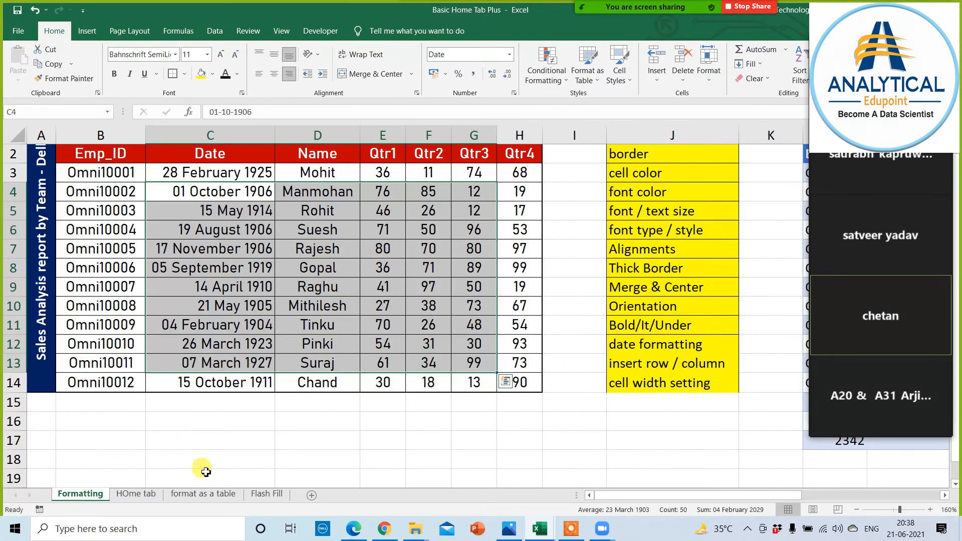
{"action": "left_click", "coordinate": [346, 415]}
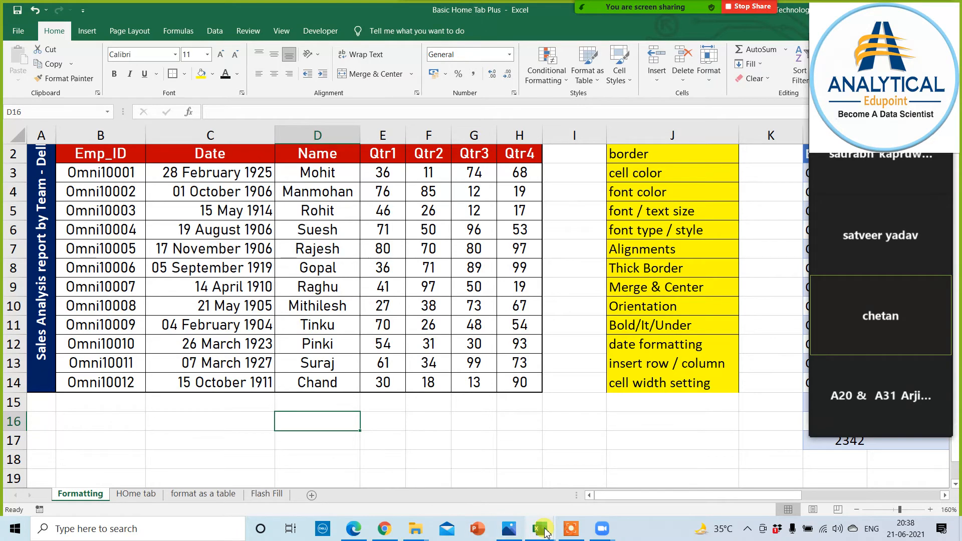
In Tab Options Wise, paint the green Table cell format onto the first Home Tab topics
{"action": "mouse_move", "coordinate": [540, 529]}
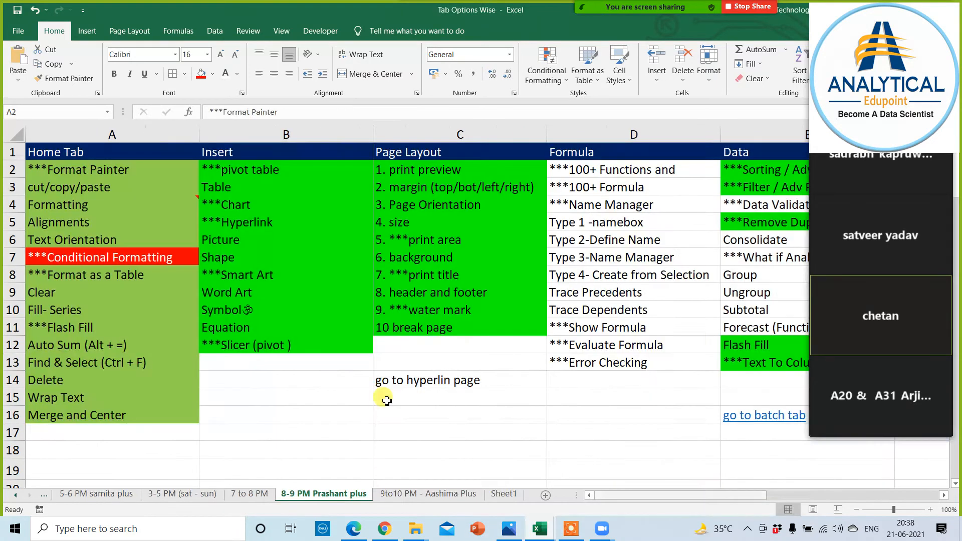
{"action": "left_click", "coordinate": [714, 488]}
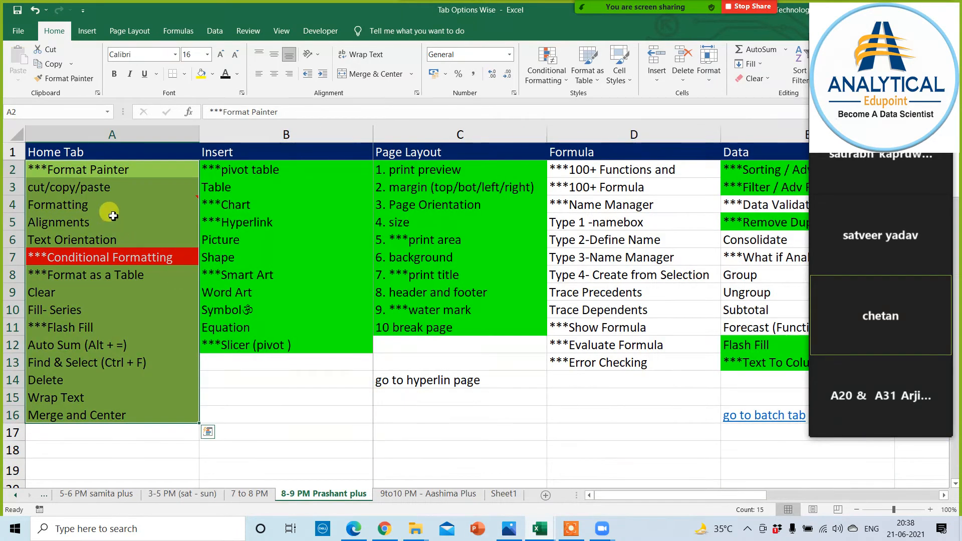
{"action": "left_click", "coordinate": [281, 220]}
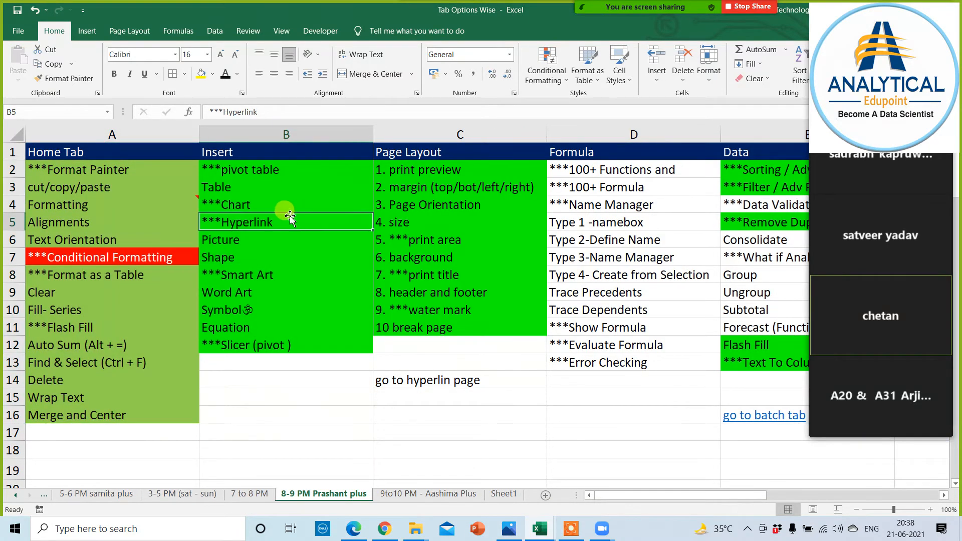
{"action": "left_click", "coordinate": [270, 185]}
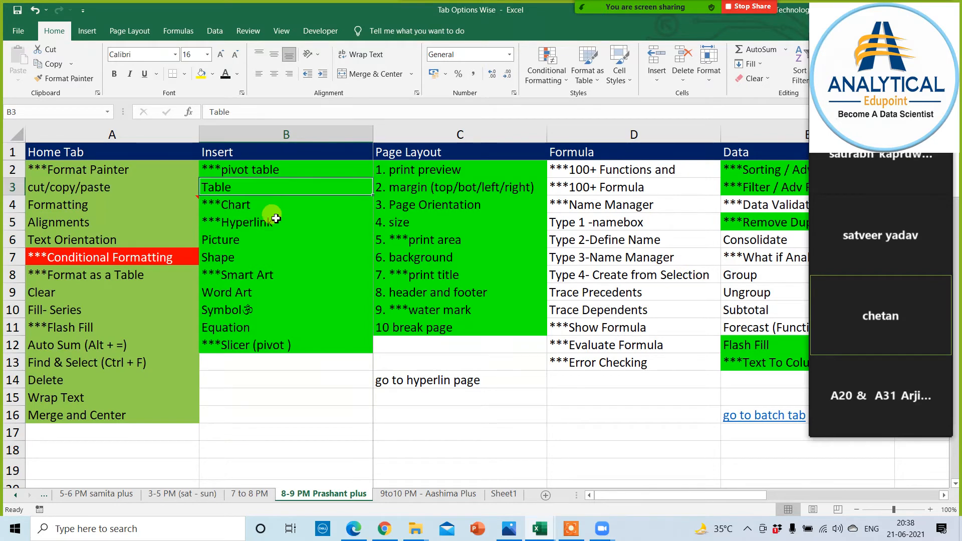
{"action": "left_click", "coordinate": [64, 78]}
{"action": "left_click_drag", "start_coordinate": [95, 170], "coordinate": [95, 241]}
Paint the same green fill onto A8:A16 and A21:A33 with Format Painter
{"action": "left_click", "coordinate": [267, 251]}
{"action": "left_click", "coordinate": [64, 78]}
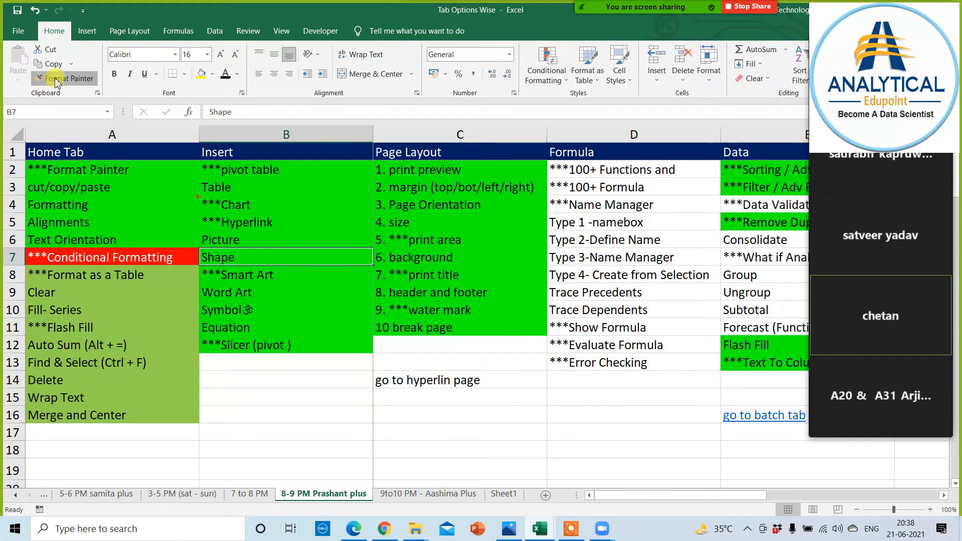
{"action": "mouse_move", "coordinate": [95, 276]}
{"action": "left_mouse_down"}
{"action": "mouse_move", "coordinate": [86, 423]}
{"action": "mouse_move", "coordinate": [83, 414]}
{"action": "left_mouse_up"}
{"action": "scroll", "coordinate": [201, 398], "scroll_direction": "down", "scroll_amount": 3}
{"action": "left_click", "coordinate": [154, 223]}
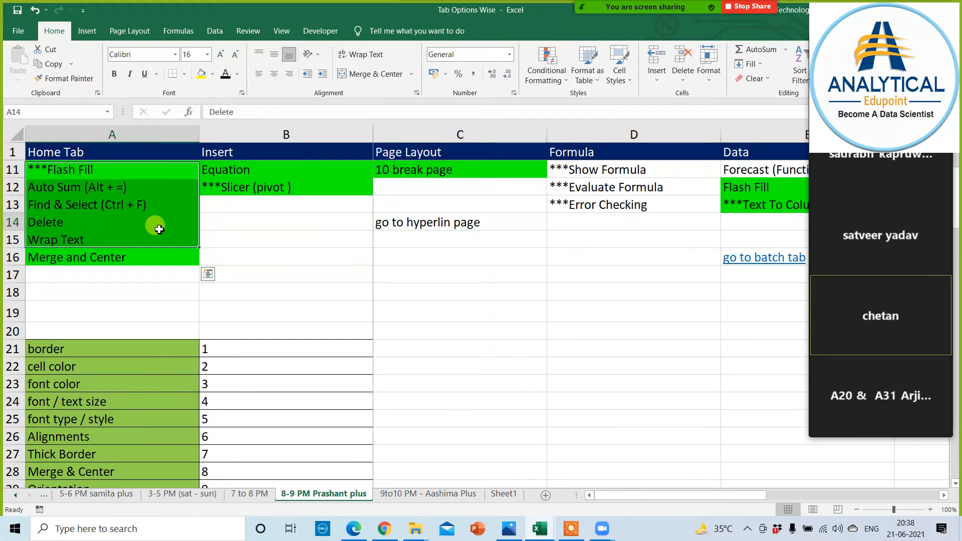
{"action": "left_click", "coordinate": [83, 80]}
{"action": "mouse_move", "coordinate": [93, 349]}
{"action": "left_mouse_down"}
{"action": "mouse_move", "coordinate": [75, 516]}
{"action": "mouse_move", "coordinate": [83, 441]}
{"action": "mouse_move", "coordinate": [80, 453]}
{"action": "left_mouse_up"}
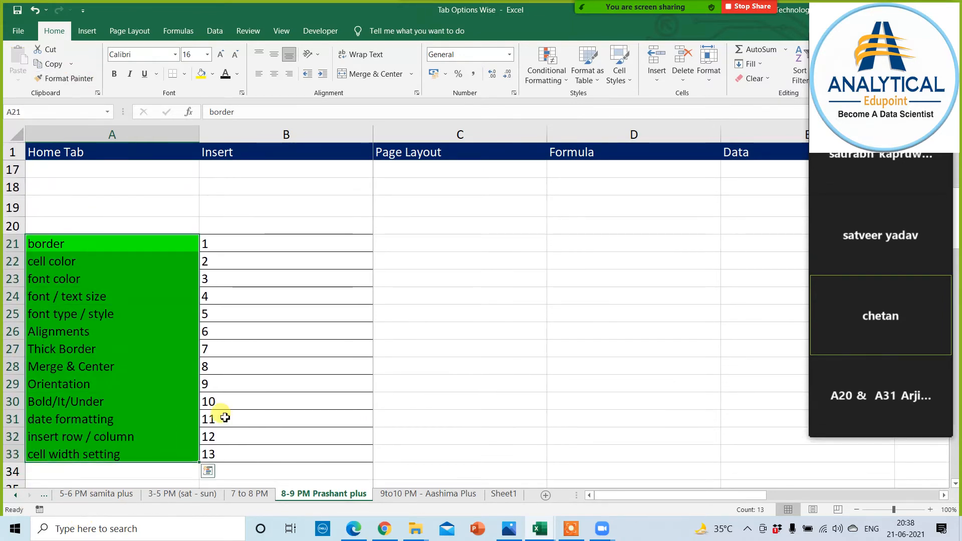
{"action": "scroll", "coordinate": [343, 388], "scroll_direction": "up", "scroll_amount": 5}
Move along the row 1 headings to View and select the Freeze Panes topics G9:G13
{"action": "left_click", "coordinate": [483, 450]}
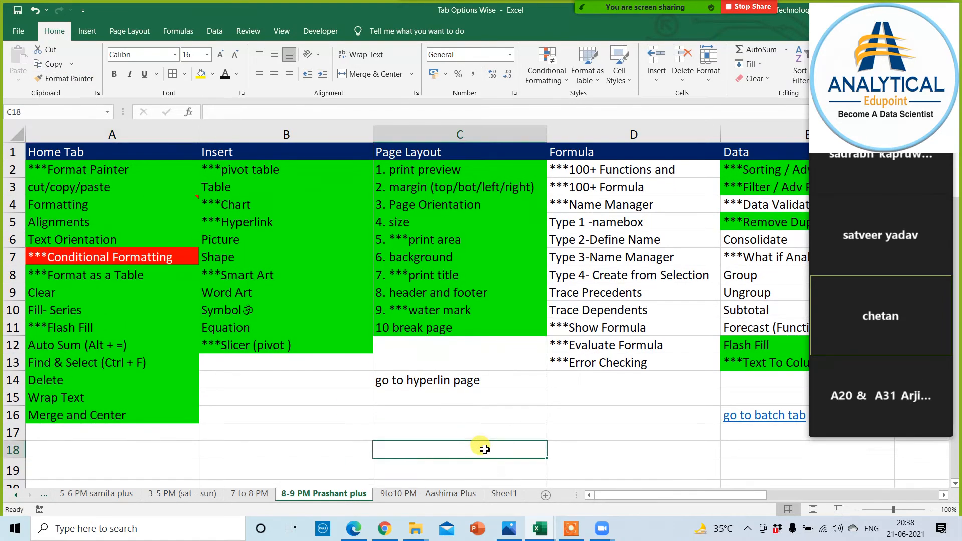
{"action": "key", "text": "Up"}
{"action": "key", "text": "Up"}
{"action": "key", "text": "Up"}
{"action": "key", "text": "Up"}
{"action": "key", "text": "Up"}
{"action": "key", "text": "Up"}
{"action": "key", "text": "Up"}
{"action": "key", "text": "Up"}
{"action": "key", "text": "Up"}
{"action": "key", "text": "Up"}
{"action": "key", "text": "Up"}
{"action": "key", "text": "Up"}
{"action": "key", "text": "Up"}
{"action": "key", "text": "Up"}
{"action": "key", "text": "Up"}
{"action": "key", "text": "Up"}
{"action": "key", "text": "Up"}
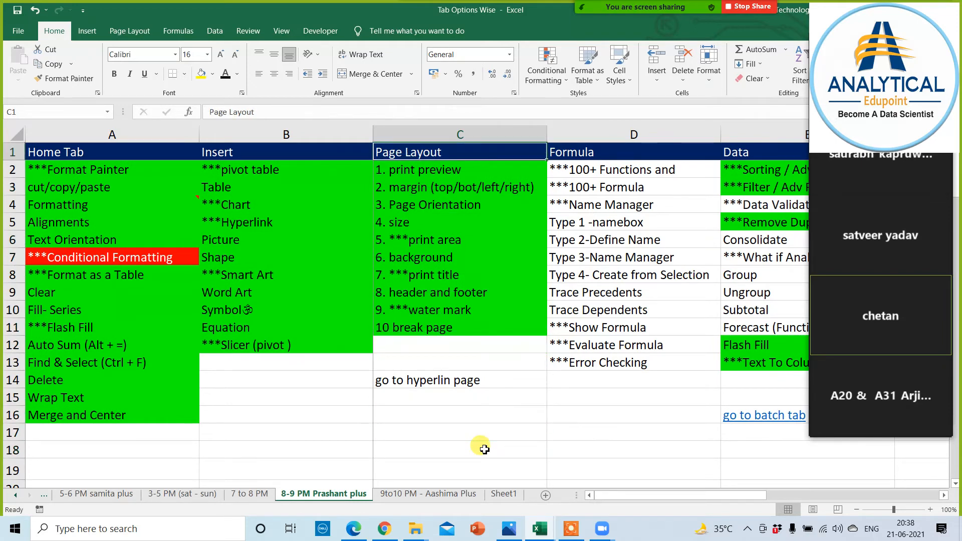
{"action": "key", "text": "Right"}
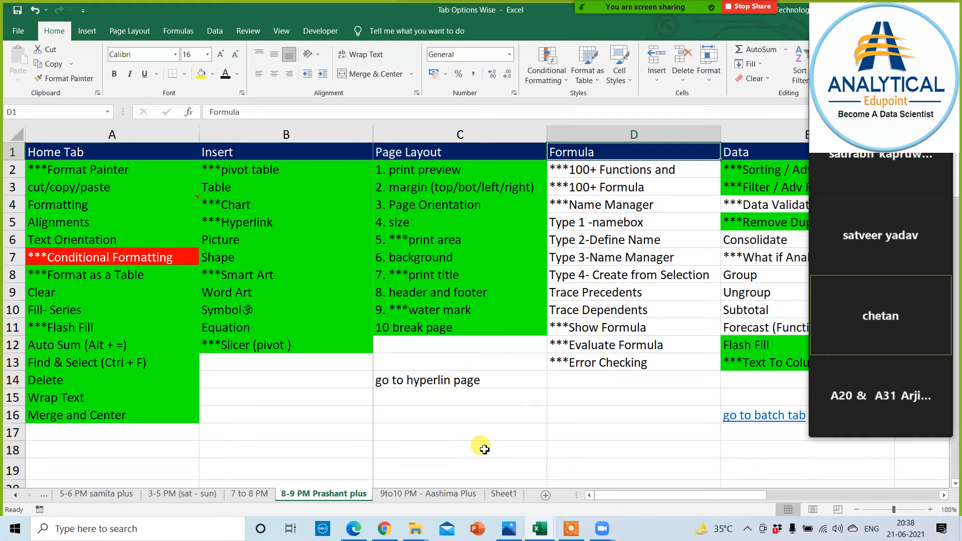
{"action": "key", "text": "Right"}
{"action": "key", "text": "Right"}
{"action": "key", "text": "Right"}
{"action": "key", "text": "Right"}
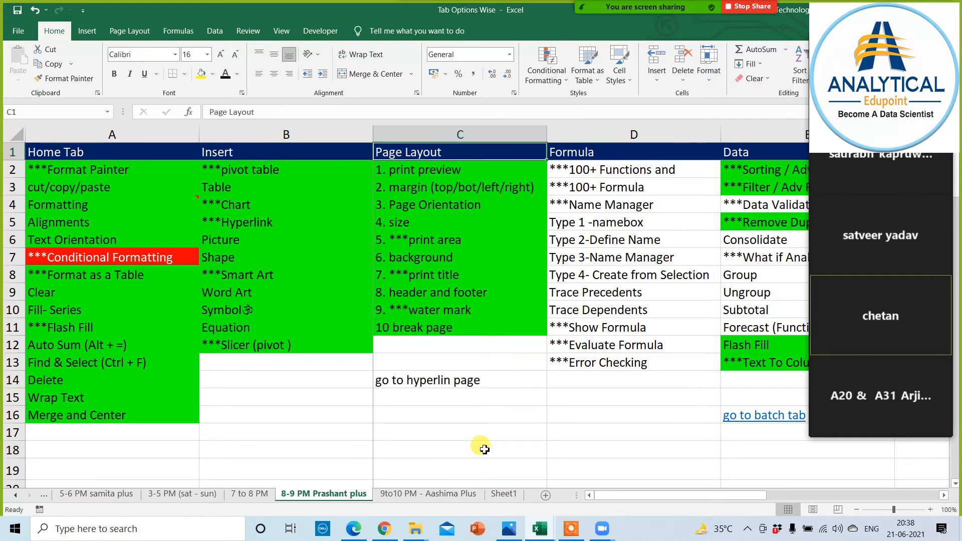
{"action": "key", "text": "Left"}
{"action": "key", "text": "Left"}
{"action": "key", "text": "Left"}
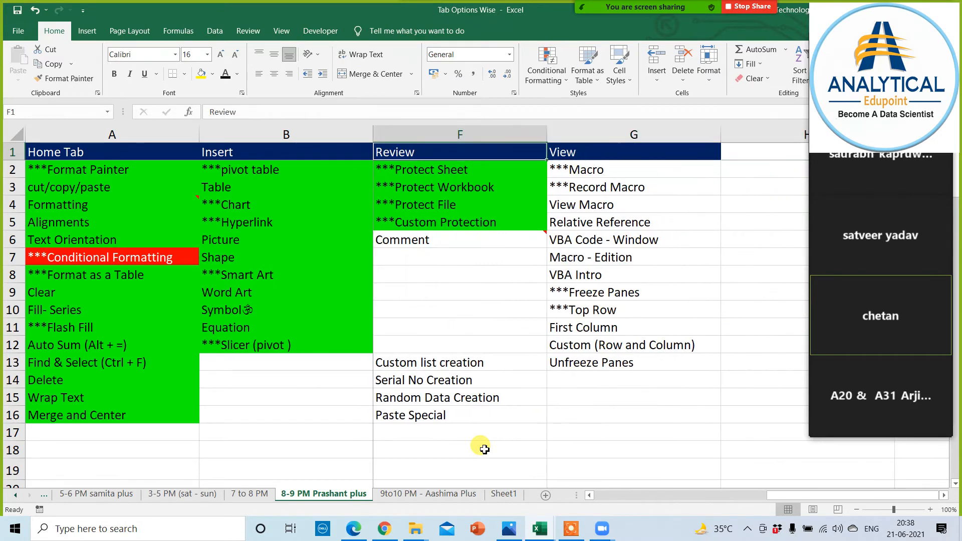
{"action": "key", "text": "Right"}
{"action": "key", "text": "Right"}
{"action": "key", "text": "Right"}
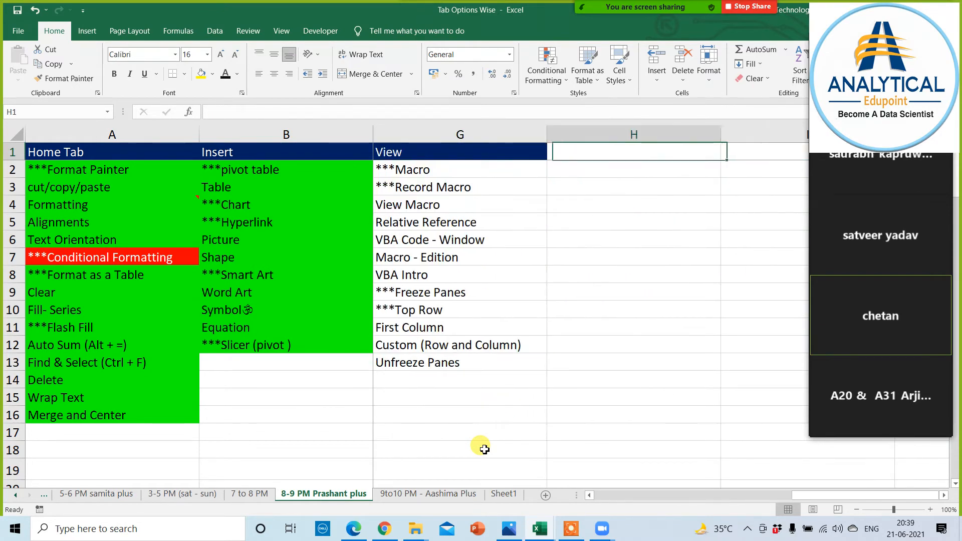
{"action": "key", "text": "Left"}
{"action": "key", "text": "Down"}
{"action": "key", "text": "Down"}
{"action": "key", "text": "Down"}
{"action": "key", "text": "Down"}
{"action": "key", "text": "Down"}
{"action": "key", "text": "Down"}
{"action": "key", "text": "Down"}
{"action": "key", "text": "Down"}
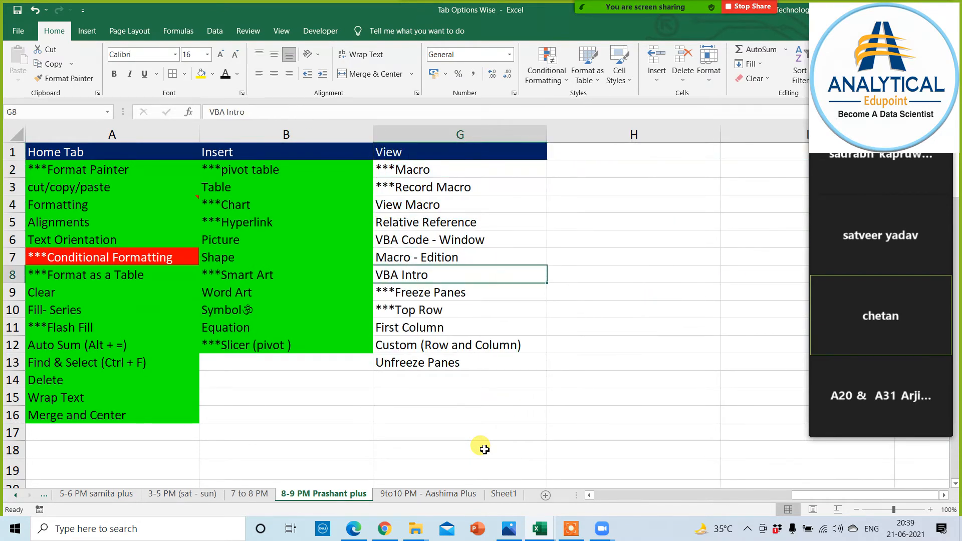
{"action": "key", "text": "shift+Down"}
{"action": "key", "text": "shift+Down"}
{"action": "key", "text": "shift+Down"}
{"action": "key", "text": "shift+Down"}
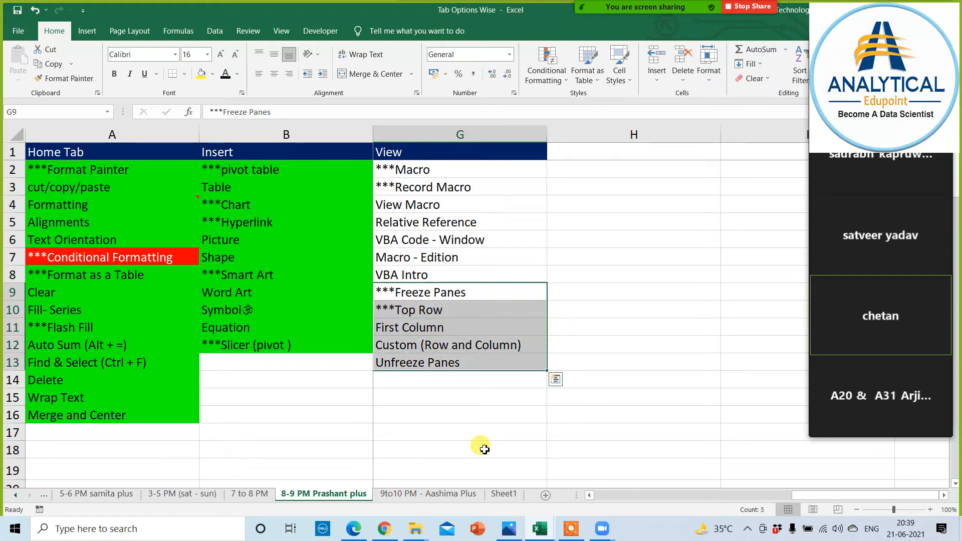
Copy B10's green format onto the Freeze Panes topics G9:G13 with Format Painter
{"action": "left_click", "coordinate": [301, 309]}
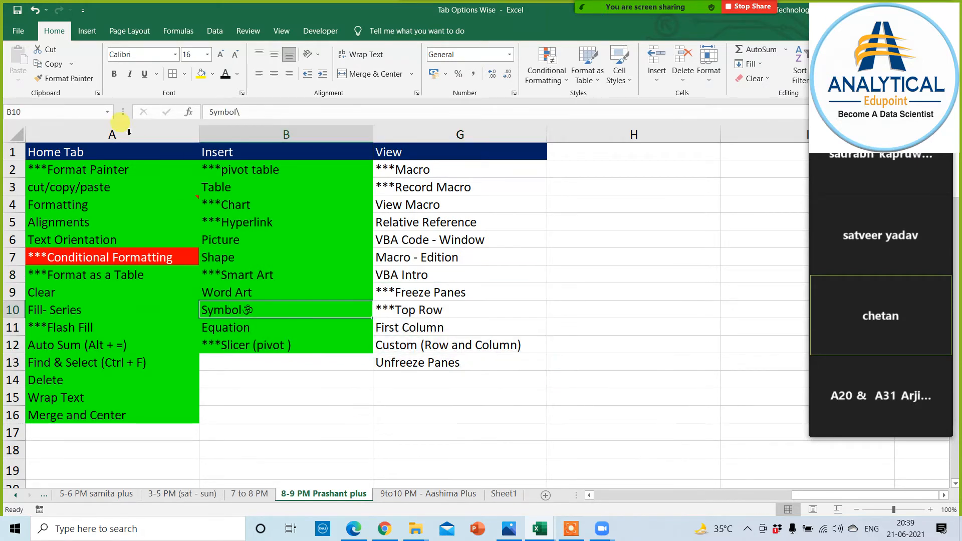
{"action": "left_click", "coordinate": [66, 80]}
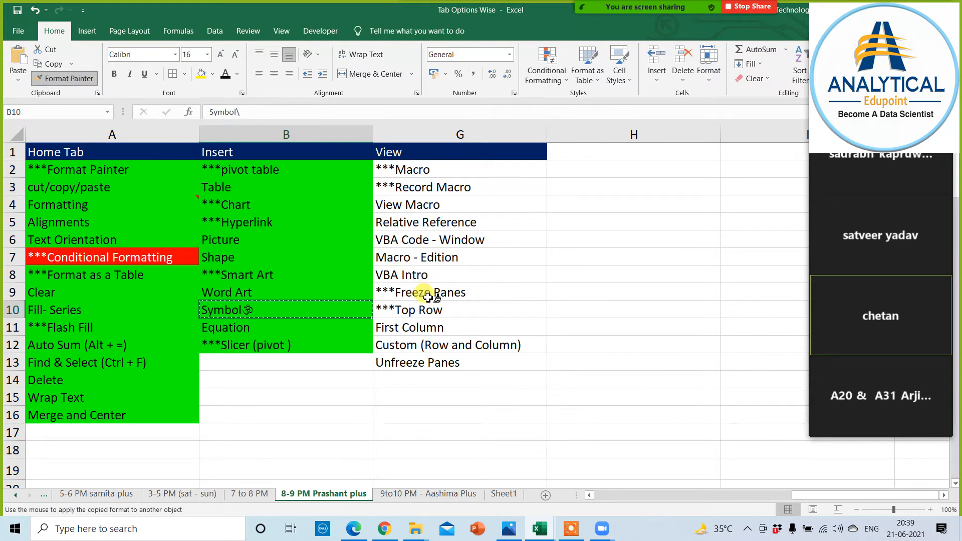
{"action": "mouse_move", "coordinate": [430, 294]}
{"action": "left_mouse_down"}
{"action": "mouse_move", "coordinate": [427, 350]}
{"action": "mouse_move", "coordinate": [400, 364]}
{"action": "left_mouse_up"}
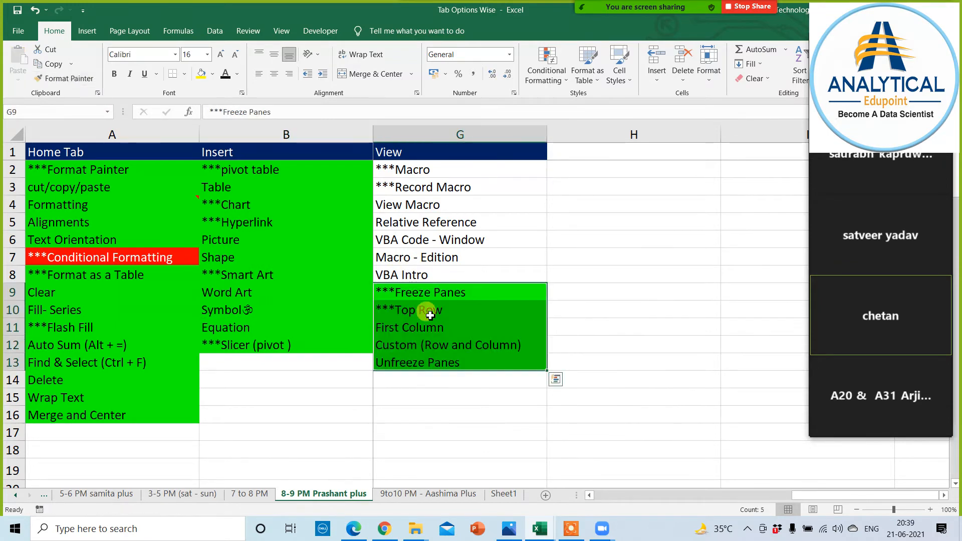
{"action": "left_click", "coordinate": [390, 382]}
{"action": "left_click", "coordinate": [441, 293]}
Look over the Merge and Center to Format as a Table topics, then return to Basic Home Tab Plus
{"action": "left_click", "coordinate": [316, 410]}
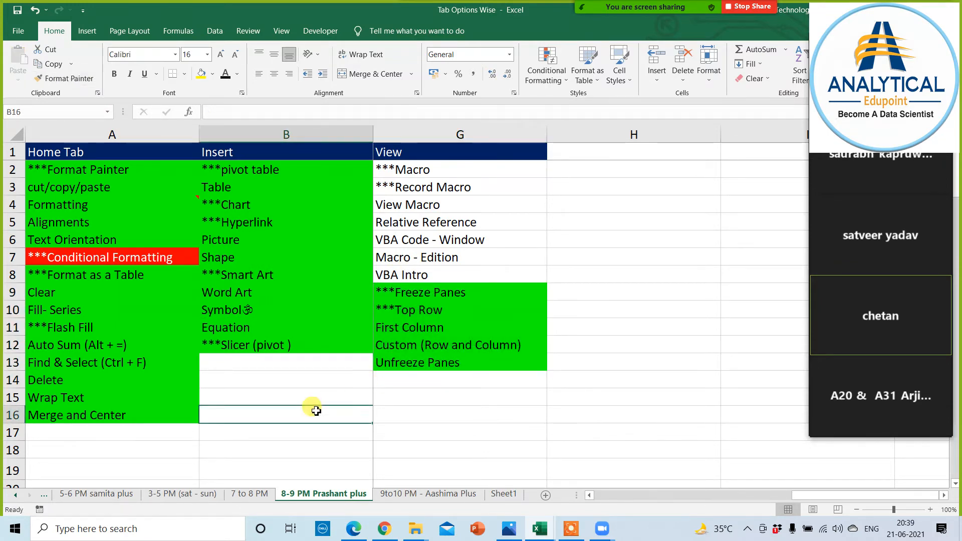
{"action": "key", "text": "Left"}
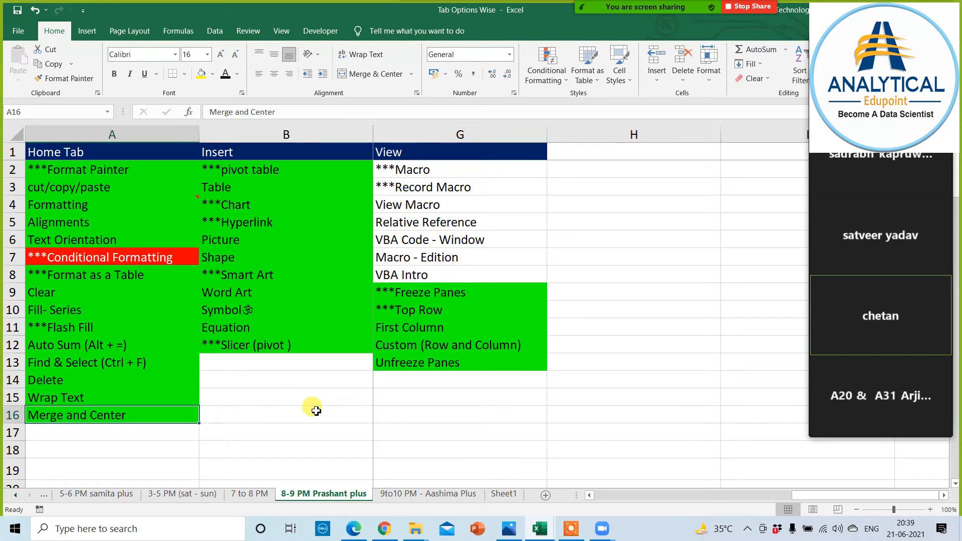
{"action": "key", "text": "Up"}
{"action": "key", "text": "Up"}
{"action": "key", "text": "Up"}
{"action": "key", "text": "Up"}
{"action": "key", "text": "Up"}
{"action": "key", "text": "Up"}
{"action": "key", "text": "Up"}
{"action": "key", "text": "Up"}
{"action": "key", "text": "Right"}
{"action": "key", "text": "Right"}
{"action": "key", "text": "Right"}
{"action": "key", "text": "Right"}
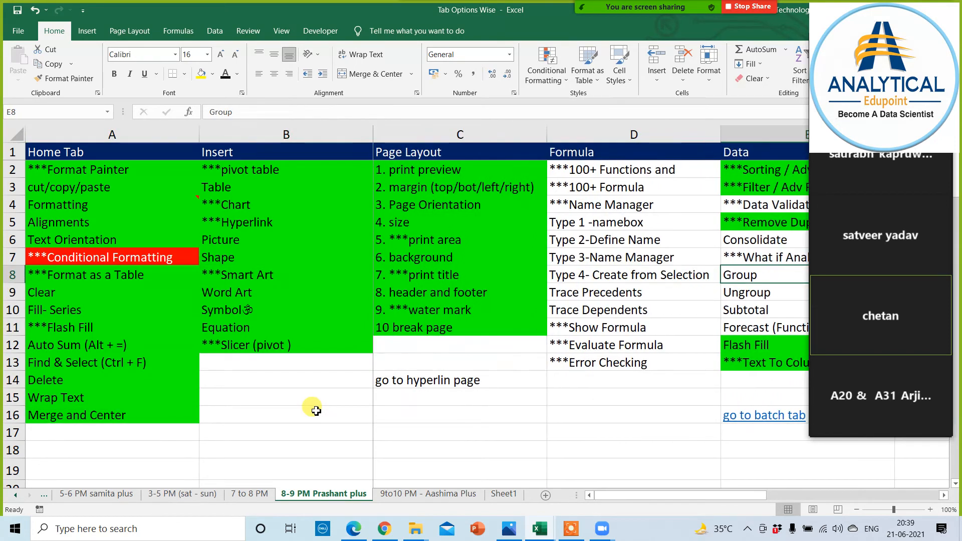
{"action": "key", "text": "Right"}
{"action": "key", "text": "Right"}
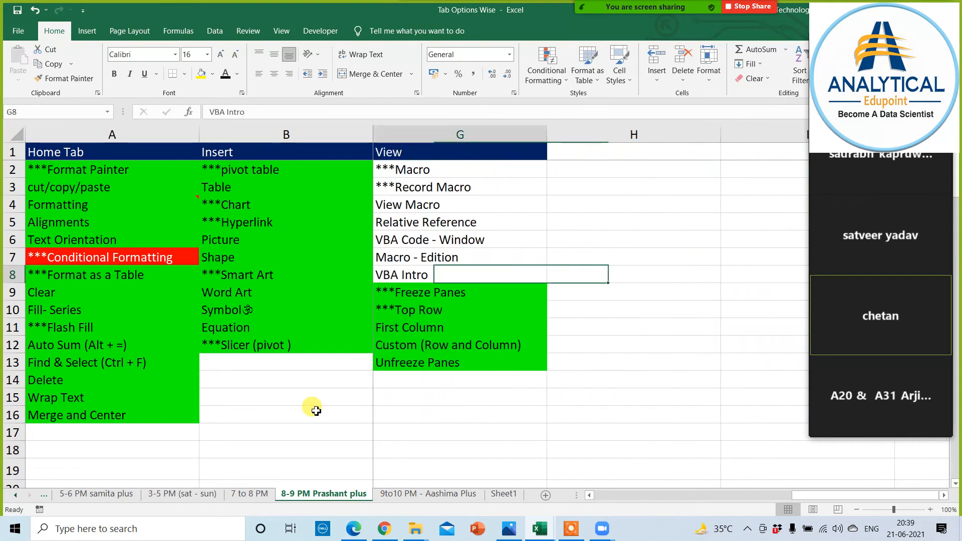
{"action": "key", "text": "Left"}
{"action": "key", "text": "Left"}
{"action": "key", "text": "Left"}
{"action": "key", "text": "Left"}
{"action": "key", "text": "Left"}
{"action": "key", "text": "Left"}
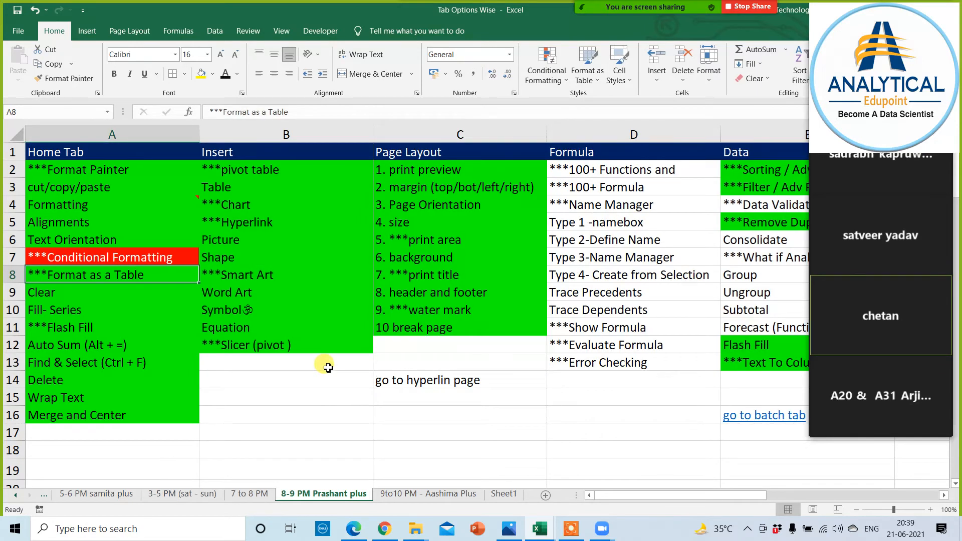
{"action": "key", "text": "alt+Tab"}
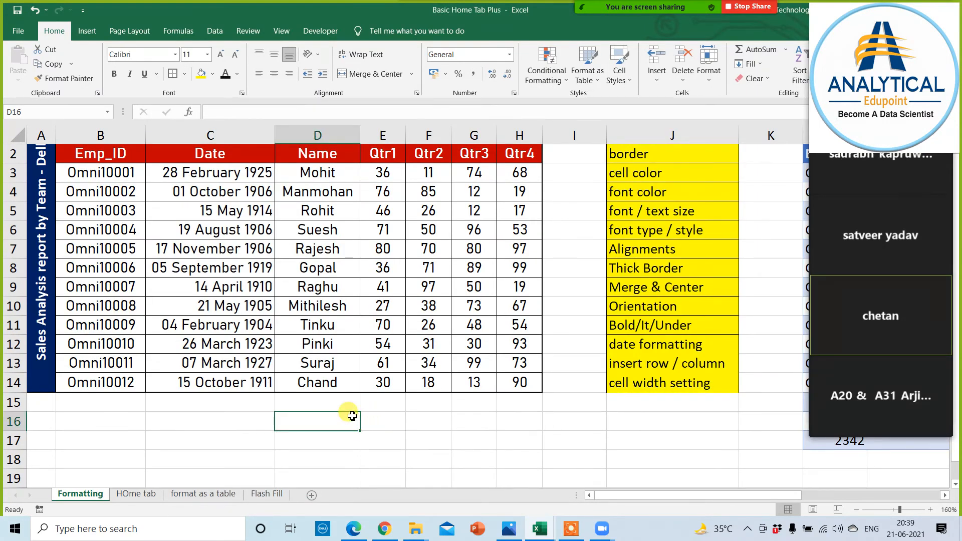
Copy the sales table rows B3:H14 and paste them at B15
{"action": "left_click_drag", "start_coordinate": [126, 173], "coordinate": [506, 377]}
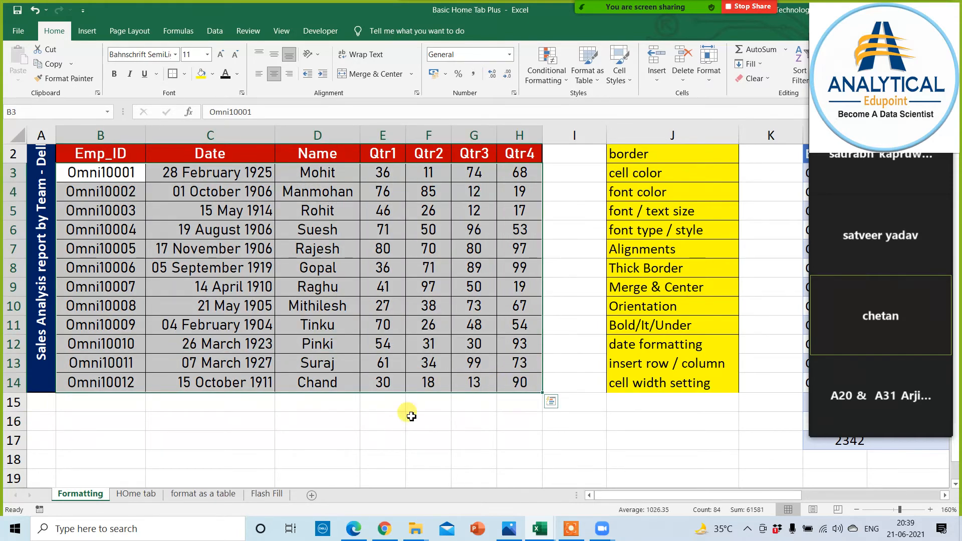
{"action": "key", "text": "ctrl+c"}
{"action": "left_click", "coordinate": [107, 403]}
{"action": "key", "text": "ctrl+v"}
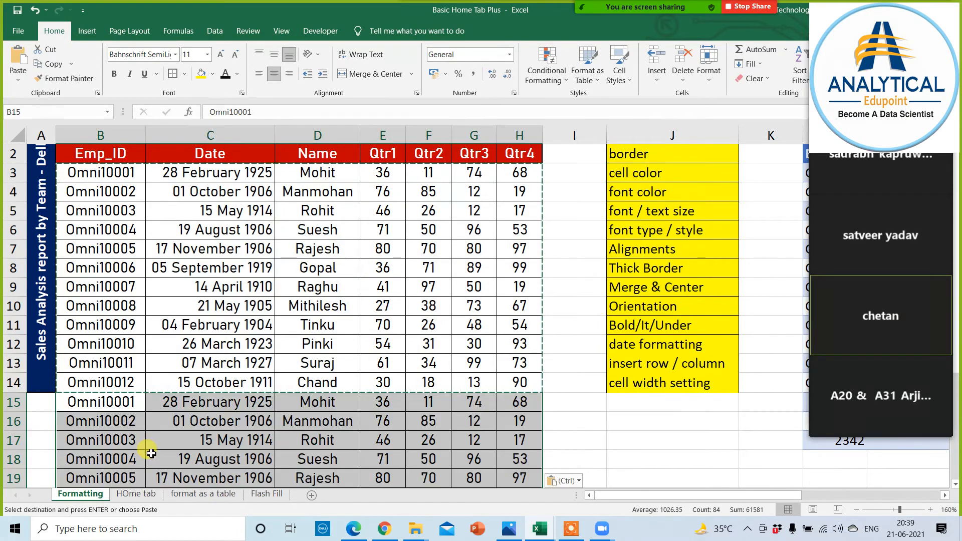
Paste further copies of the rows at B27 and B39, then clear the copy outline
{"action": "scroll", "coordinate": [150, 453], "scroll_direction": "down", "scroll_amount": 3}
{"action": "left_click", "coordinate": [98, 463]}
{"action": "key", "text": "ctrl+v"}
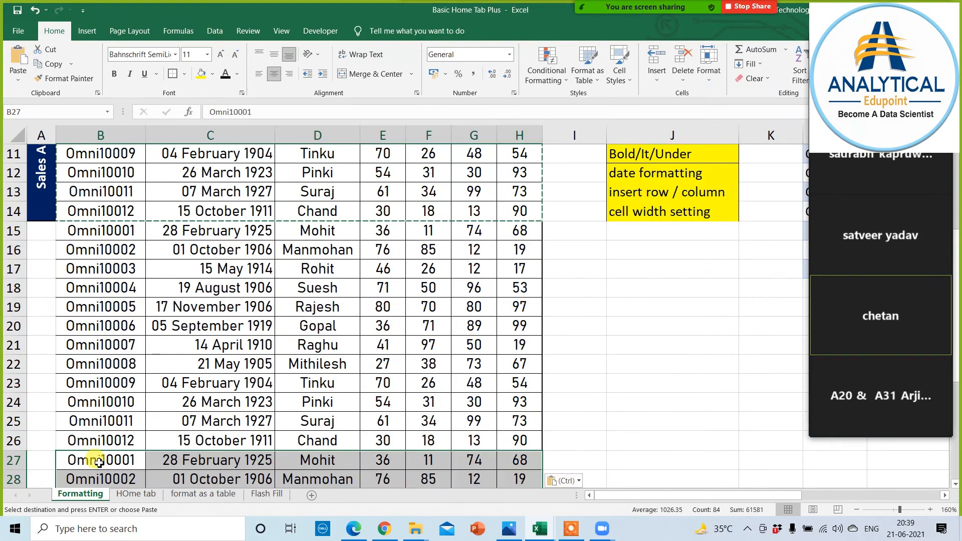
{"action": "scroll", "coordinate": [97, 458], "scroll_direction": "down", "scroll_amount": 5}
{"action": "left_click", "coordinate": [102, 411]}
{"action": "key", "text": "ctrl+v"}
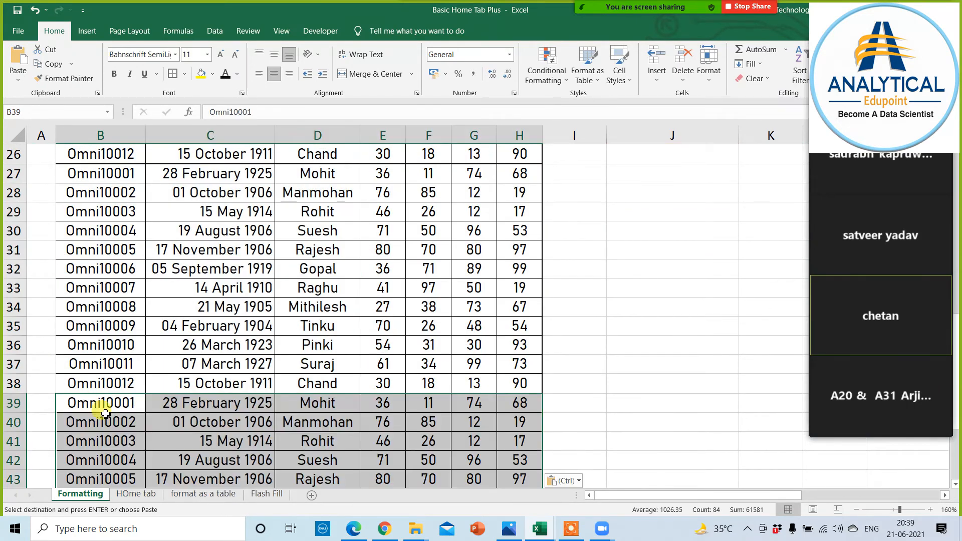
{"action": "scroll", "coordinate": [300, 370], "scroll_direction": "up", "scroll_amount": 8}
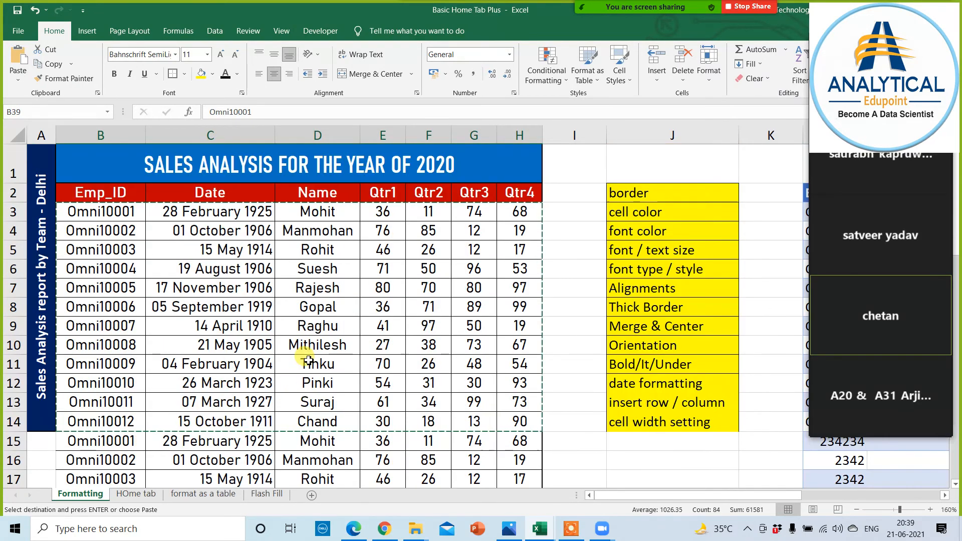
{"action": "left_click", "coordinate": [290, 307]}
{"action": "key", "text": "Escape"}
{"action": "scroll", "coordinate": [269, 337], "scroll_direction": "down", "scroll_amount": 6}
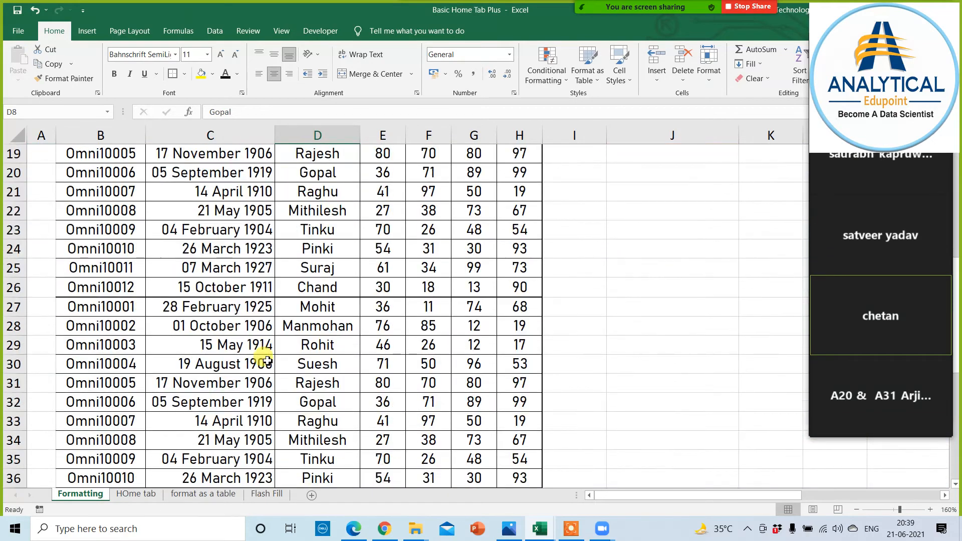
{"action": "scroll", "coordinate": [260, 356], "scroll_direction": "up", "scroll_amount": 6}
{"action": "scroll", "coordinate": [290, 286], "scroll_direction": "down", "scroll_amount": 8}
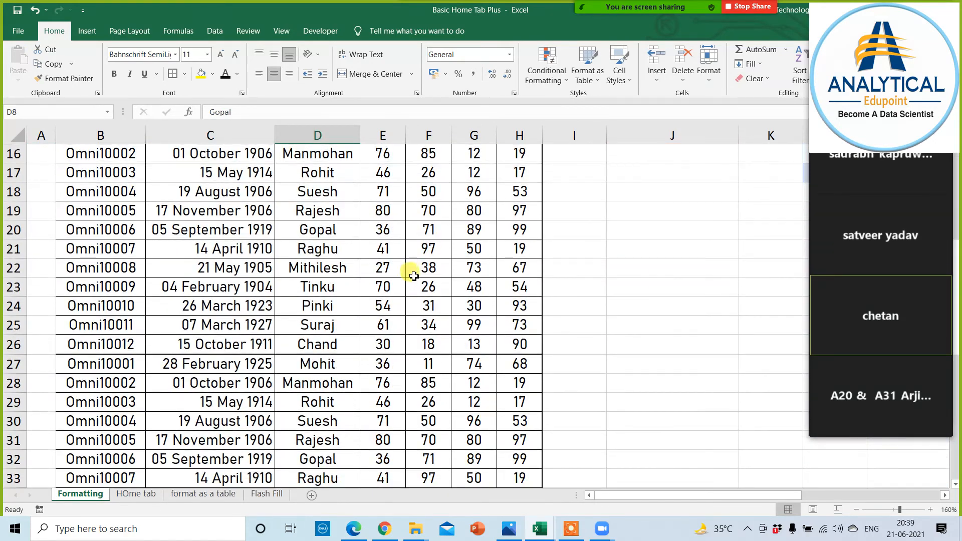
{"action": "scroll", "coordinate": [403, 309], "scroll_direction": "up", "scroll_amount": 6}
{"action": "scroll", "coordinate": [404, 311], "scroll_direction": "up", "scroll_amount": 2}
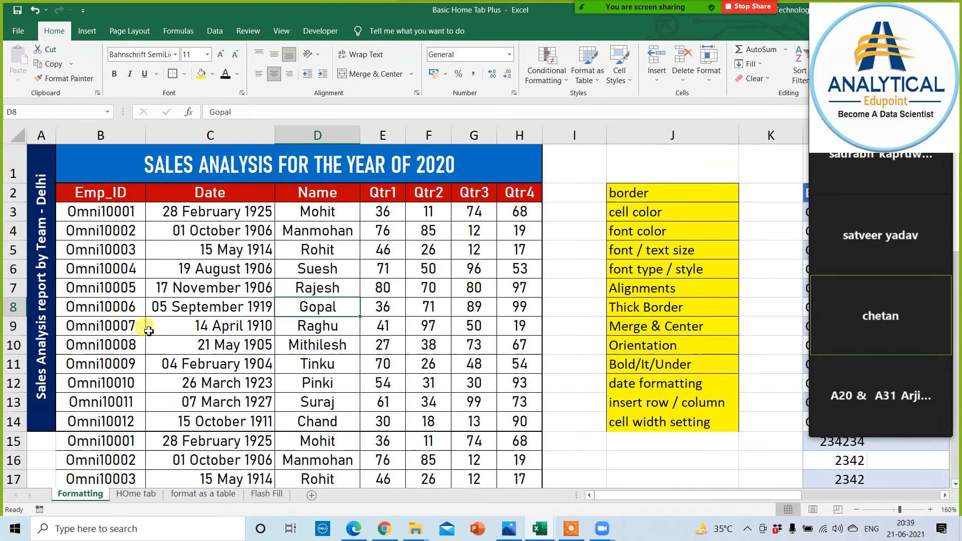
Copy the vertical Sales Analysis title from A1 and paste it at A15, A29 and A43
{"action": "left_click", "coordinate": [40, 286]}
{"action": "key", "text": "ctrl+c"}
{"action": "scroll", "coordinate": [60, 305], "scroll_direction": "down", "scroll_amount": 4}
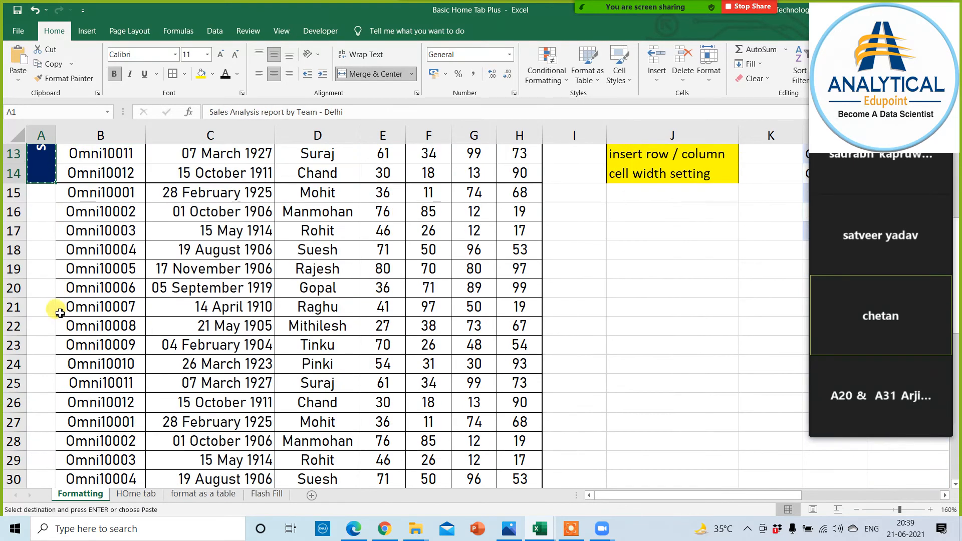
{"action": "left_click", "coordinate": [40, 200]}
{"action": "key", "text": "ctrl+v"}
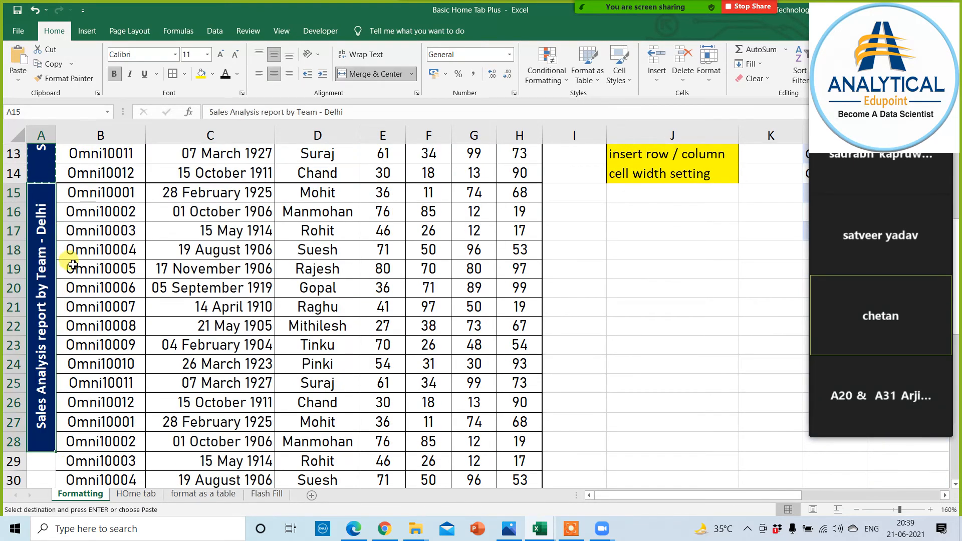
{"action": "scroll", "coordinate": [30, 251], "scroll_direction": "down", "scroll_amount": 4}
{"action": "left_click", "coordinate": [45, 236]}
{"action": "key", "text": "ctrl+v"}
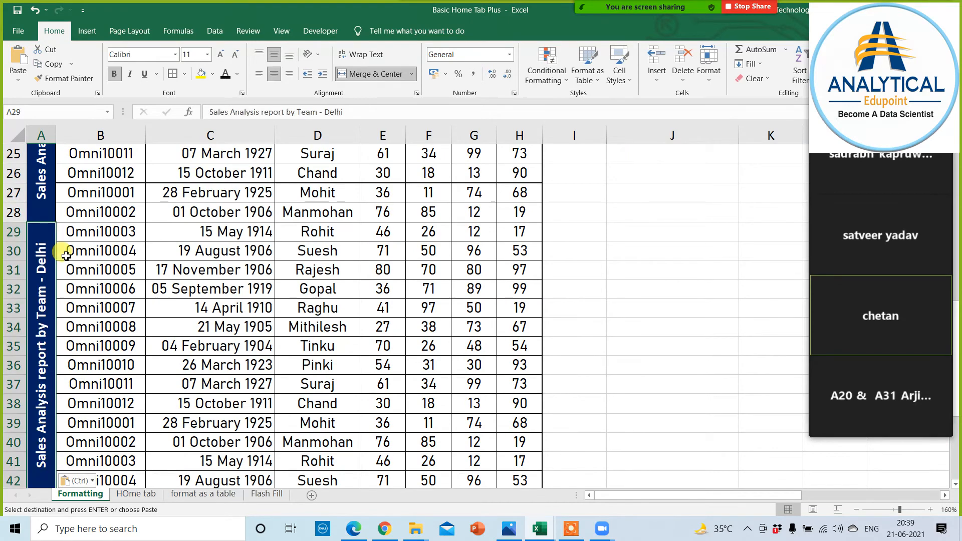
{"action": "scroll", "coordinate": [60, 261], "scroll_direction": "down", "scroll_amount": 4}
{"action": "left_click", "coordinate": [40, 270]}
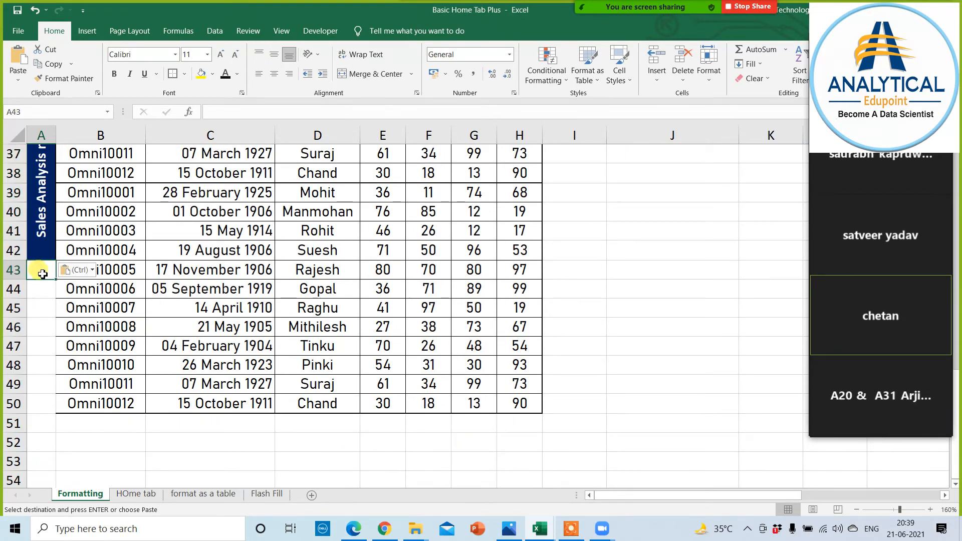
{"action": "key", "text": "ctrl+v"}
Copy rows 45–50 and paste them at B51, extending the data through row 56
{"action": "scroll", "coordinate": [151, 310], "scroll_direction": "down", "scroll_amount": 2}
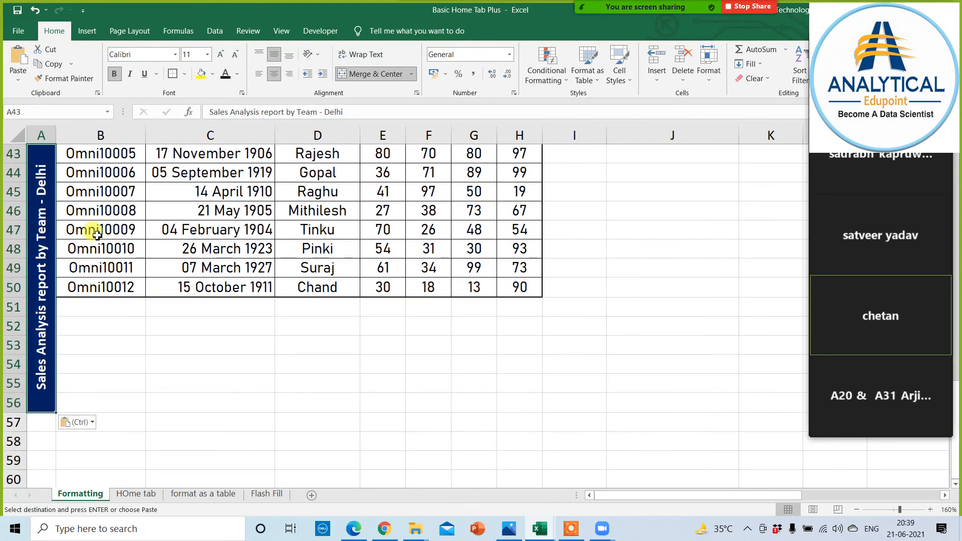
{"action": "left_click_drag", "start_coordinate": [95, 197], "coordinate": [502, 286]}
{"action": "key", "text": "ctrl+c"}
{"action": "left_click", "coordinate": [115, 307]}
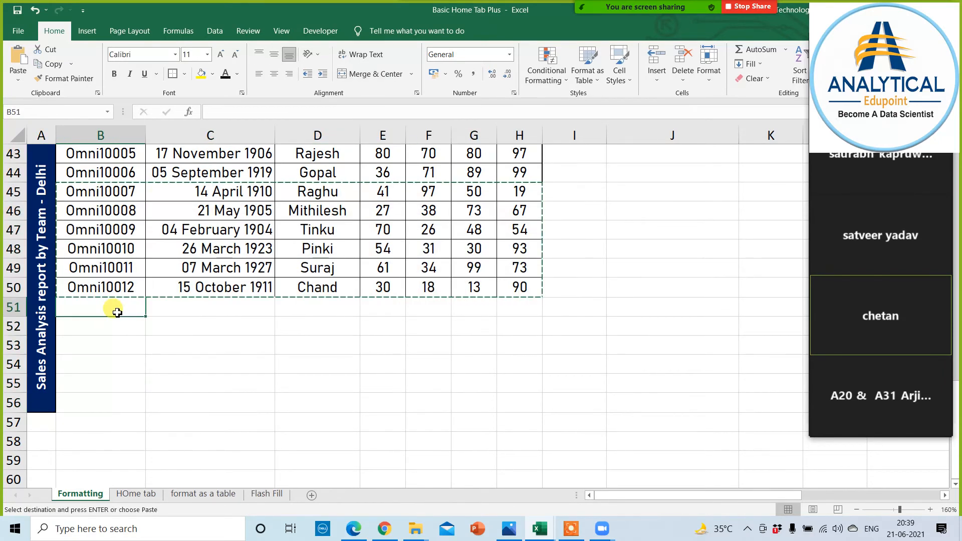
{"action": "key", "text": "ctrl+v"}
{"action": "left_click", "coordinate": [277, 345]}
{"action": "key", "text": "Escape"}
{"action": "scroll", "coordinate": [301, 325], "scroll_direction": "up", "scroll_amount": 14}
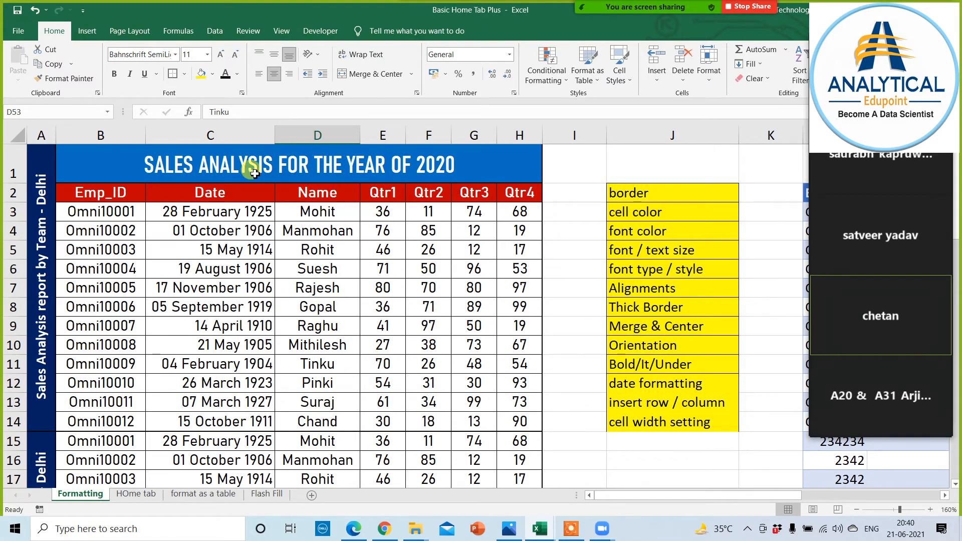
Freeze the top row so the 'SALES ANALYSIS FOR THE YEAR OF 2020' title stays fixed
{"action": "left_click", "coordinate": [292, 36]}
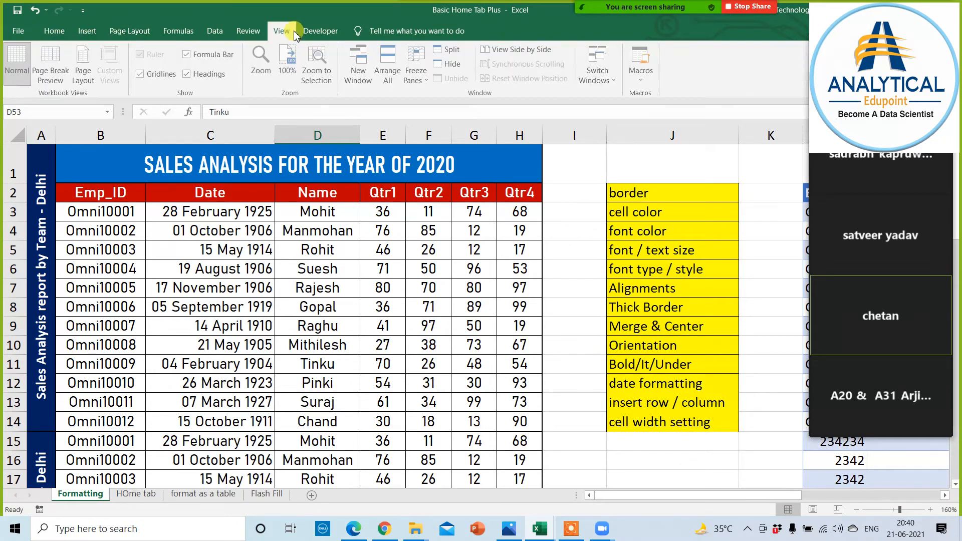
{"action": "left_click", "coordinate": [421, 76]}
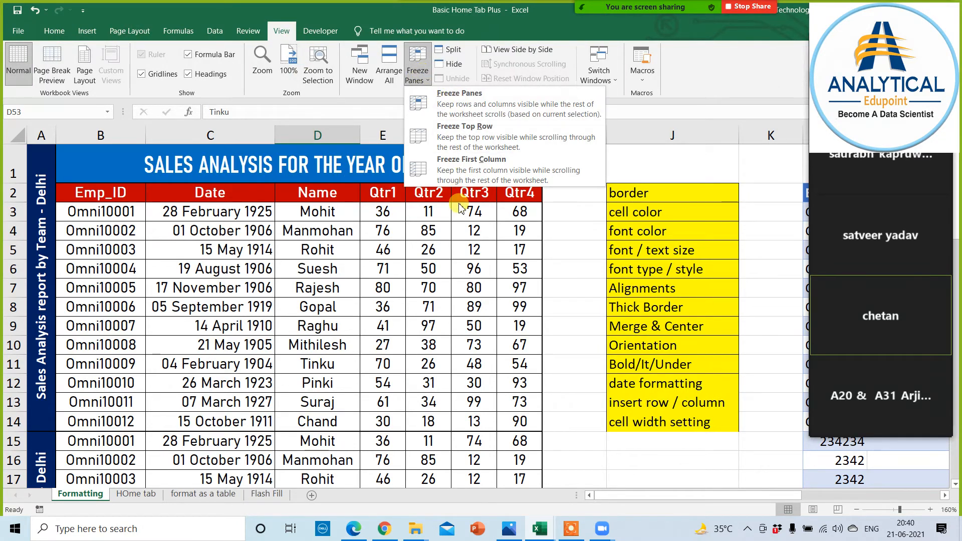
{"action": "left_click", "coordinate": [480, 136]}
{"action": "scroll", "coordinate": [408, 237], "scroll_direction": "down", "scroll_amount": 7}
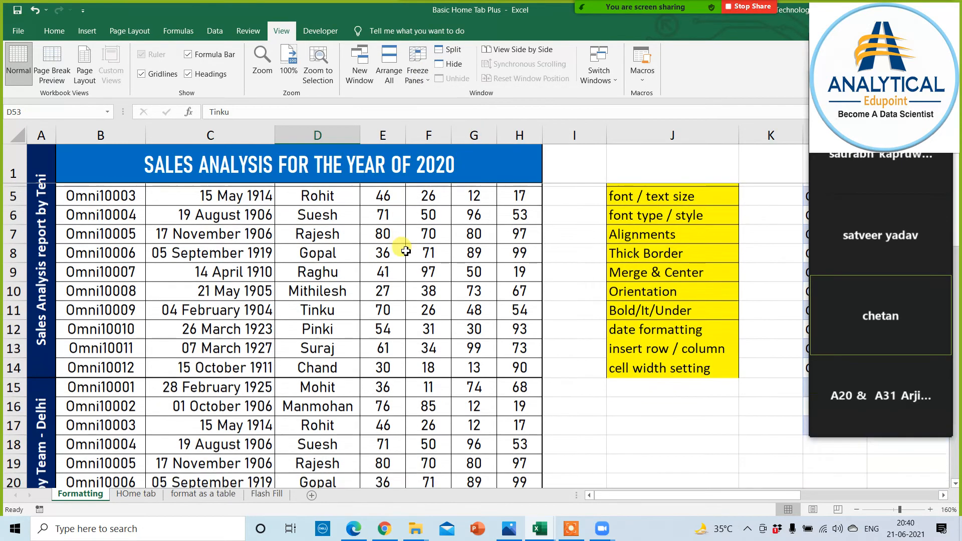
{"action": "scroll", "coordinate": [409, 280], "scroll_direction": "down", "scroll_amount": 8}
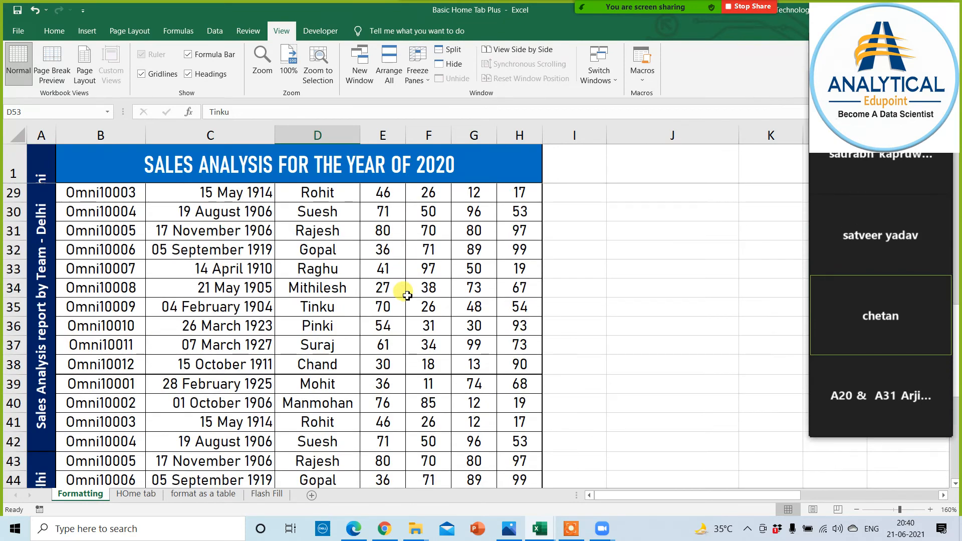
Scroll up and down the data to confirm the title row stays visible
{"action": "scroll", "coordinate": [406, 307], "scroll_direction": "up", "scroll_amount": 6}
{"action": "scroll", "coordinate": [405, 307], "scroll_direction": "up", "scroll_amount": 9}
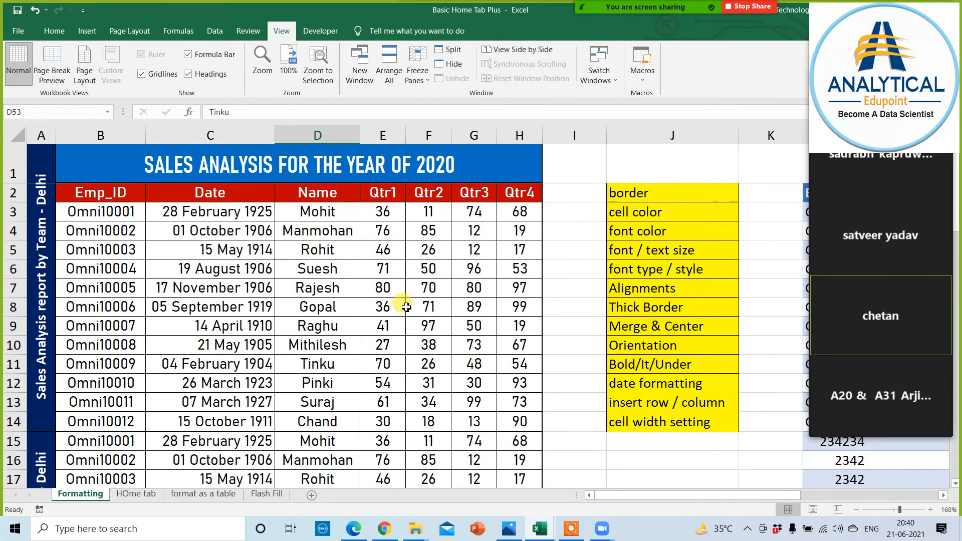
{"action": "scroll", "coordinate": [477, 231], "scroll_direction": "down", "scroll_amount": 1}
{"action": "scroll", "coordinate": [477, 231], "scroll_direction": "down", "scroll_amount": 2}
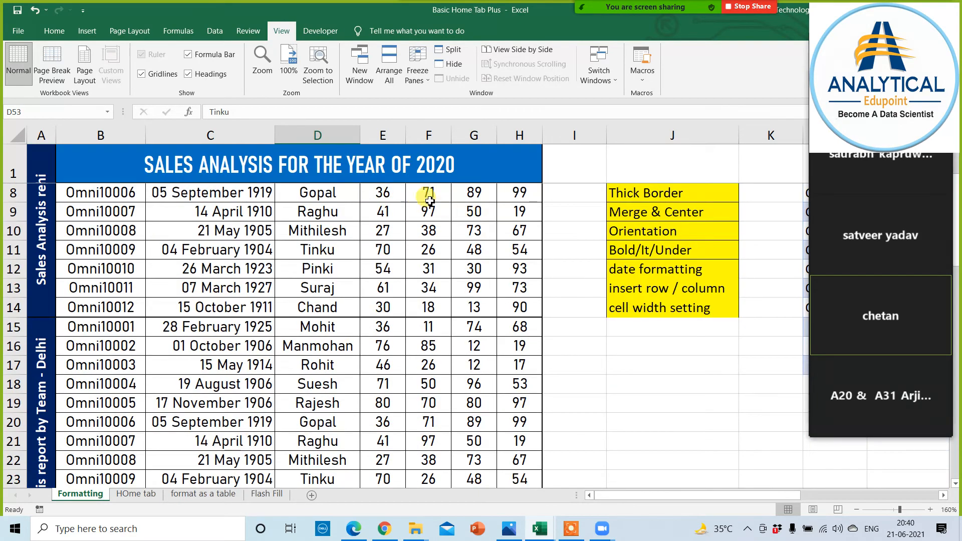
{"action": "left_click_drag", "start_coordinate": [509, 208], "coordinate": [226, 278]}
{"action": "left_click", "coordinate": [383, 306]}
{"action": "scroll", "coordinate": [393, 295], "scroll_direction": "up", "scroll_amount": 2}
{"action": "scroll", "coordinate": [388, 310], "scroll_direction": "down", "scroll_amount": 1}
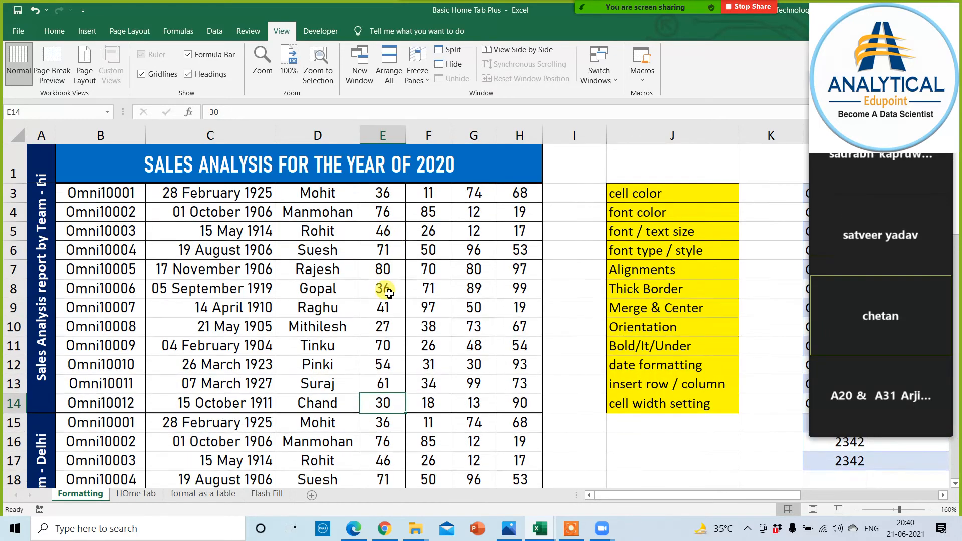
{"action": "scroll", "coordinate": [387, 320], "scroll_direction": "up", "scroll_amount": 1}
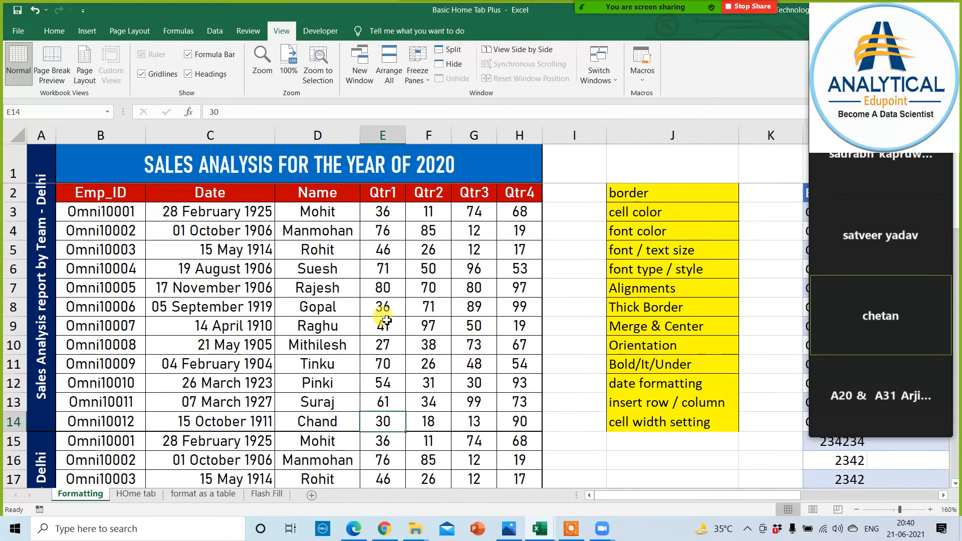
Unfreeze the panes to release the frozen title row
{"action": "left_click", "coordinate": [415, 64]}
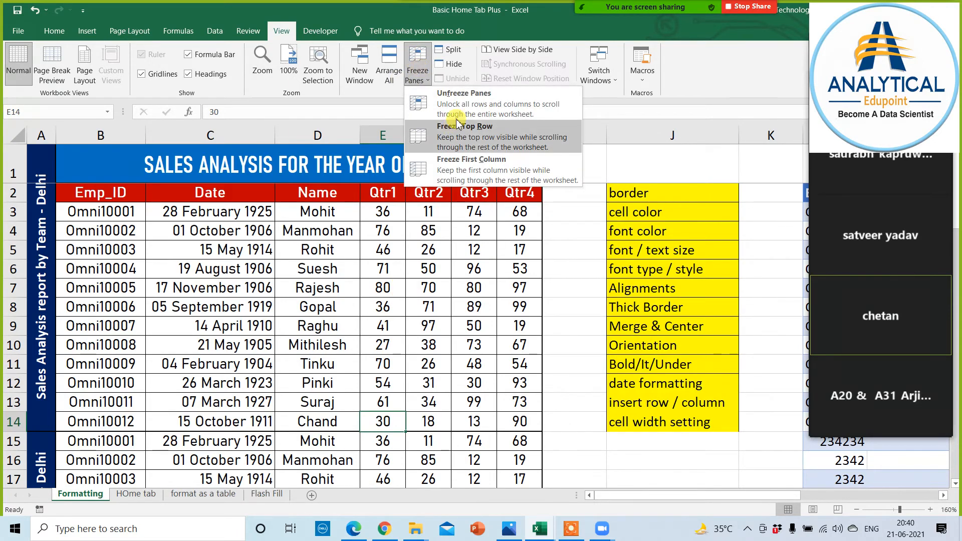
{"action": "left_click", "coordinate": [463, 104]}
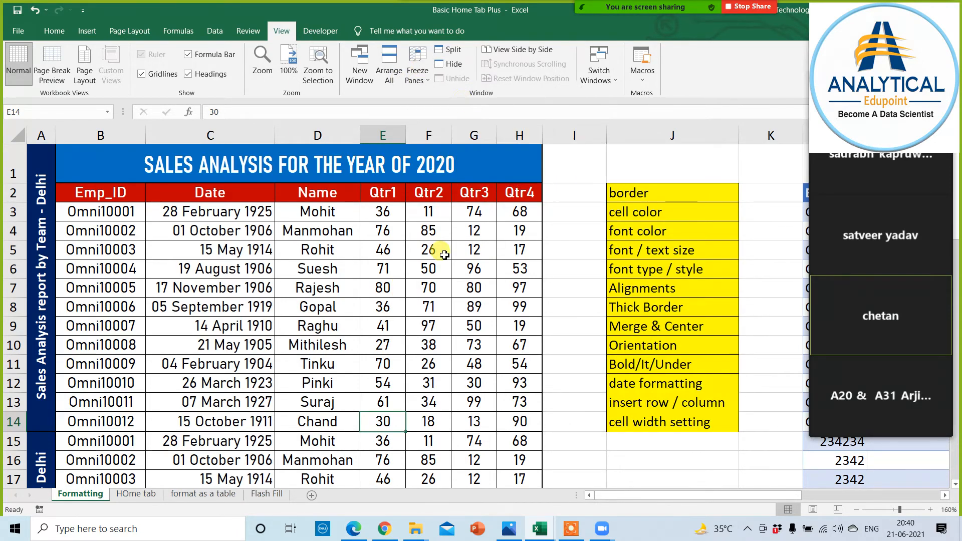
{"action": "scroll", "coordinate": [427, 284], "scroll_direction": "down", "scroll_amount": 6}
{"action": "scroll", "coordinate": [429, 291], "scroll_direction": "up", "scroll_amount": 6}
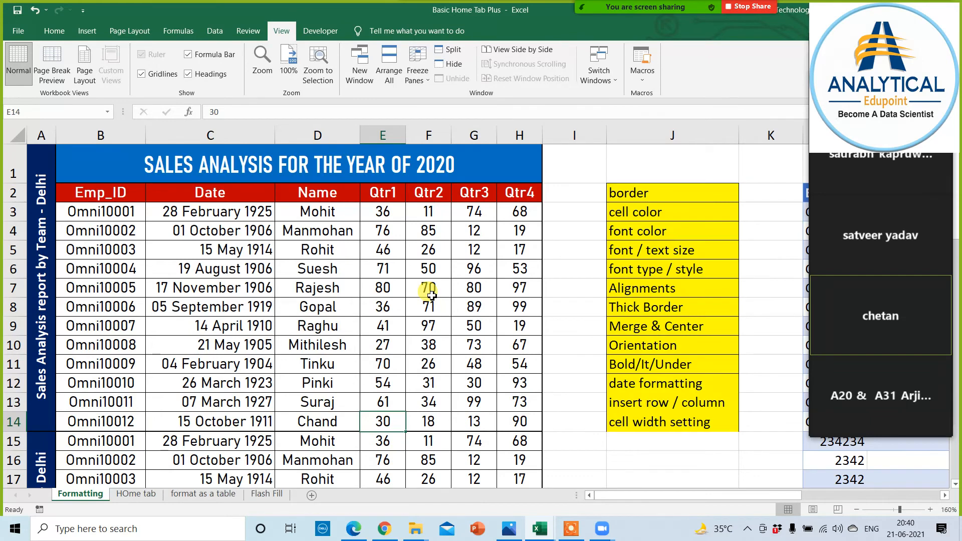
Freeze the first column holding the vertical Sales Analysis label
{"action": "left_click", "coordinate": [418, 75]}
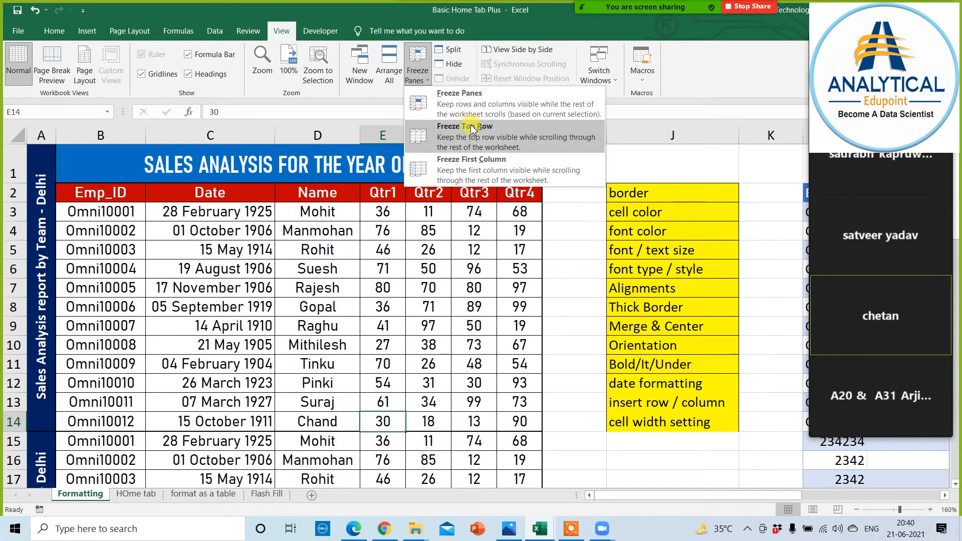
{"action": "left_click", "coordinate": [463, 173]}
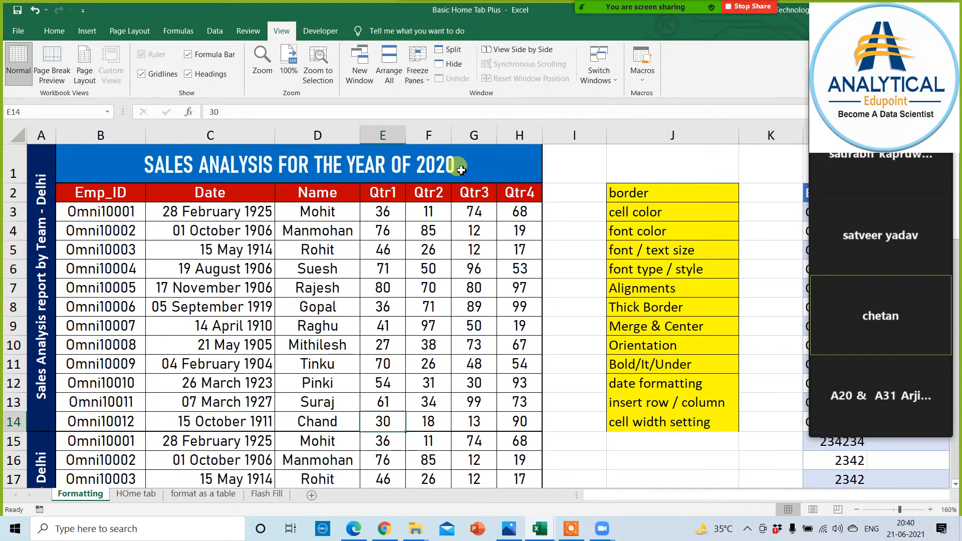
{"action": "scroll", "coordinate": [295, 280], "scroll_direction": "down", "scroll_amount": 6}
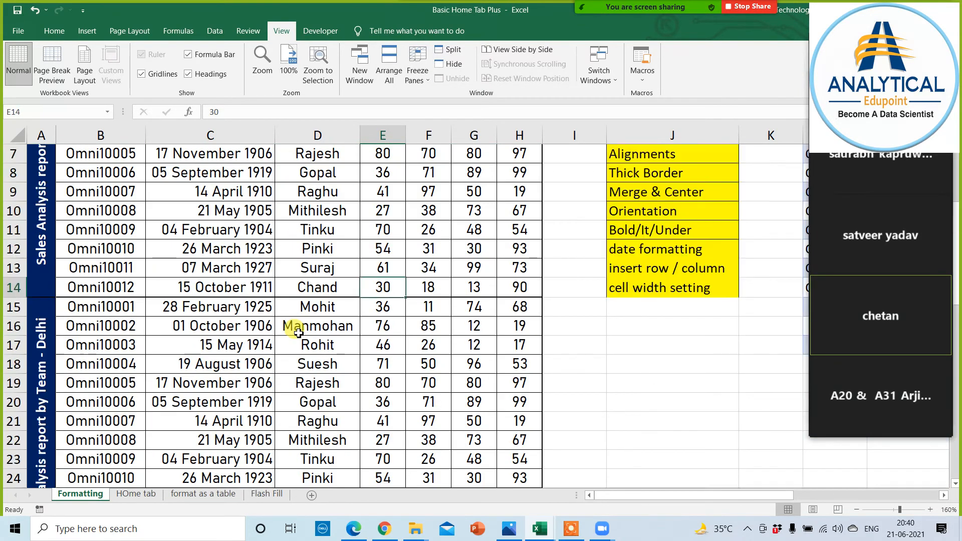
{"action": "scroll", "coordinate": [286, 325], "scroll_direction": "up", "scroll_amount": 6}
Move right along row 5 to test the frozen column, then return to A1
{"action": "left_click", "coordinate": [223, 257]}
{"action": "key", "text": "Right"}
{"action": "key", "text": "Right"}
{"action": "key", "text": "Right"}
{"action": "key", "text": "Right"}
{"action": "key", "text": "Right"}
{"action": "key", "text": "Right"}
{"action": "key", "text": "Right"}
{"action": "key", "text": "Right"}
{"action": "key", "text": "Right"}
{"action": "key", "text": "Right"}
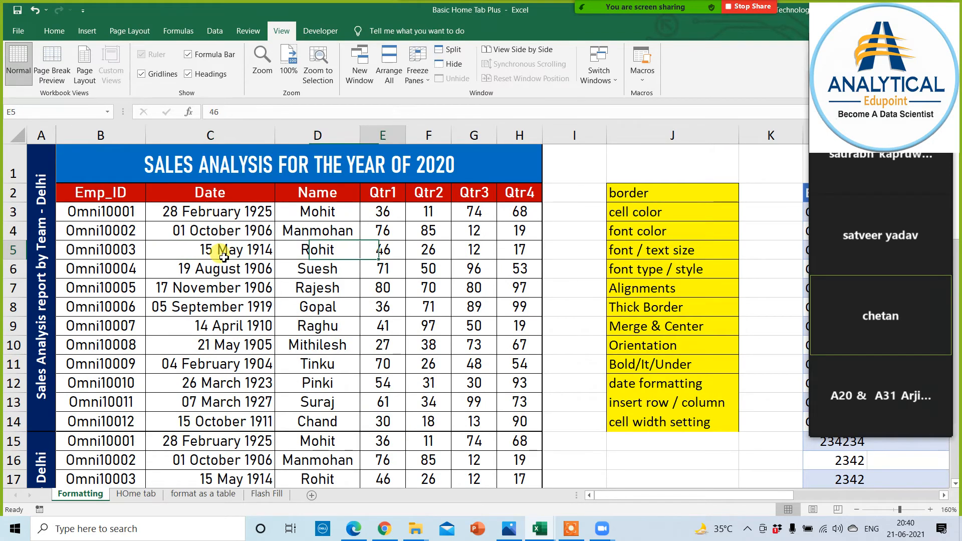
{"action": "key", "text": "Right"}
{"action": "key", "text": "Right"}
{"action": "key", "text": "Right"}
{"action": "key", "text": "Right"}
{"action": "key", "text": "Right"}
{"action": "key", "text": "Right"}
{"action": "key", "text": "Right"}
{"action": "key", "text": "Right"}
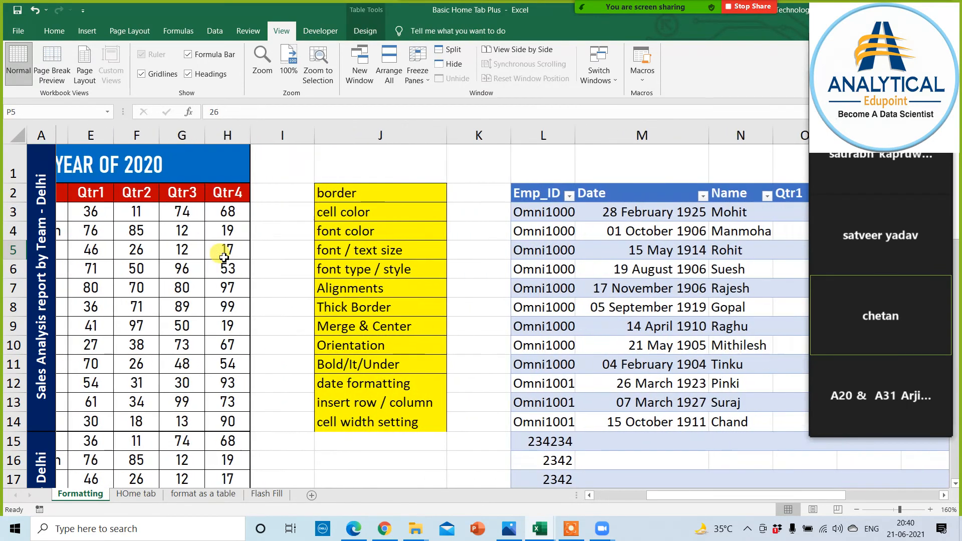
{"action": "key", "text": "Right"}
{"action": "key", "text": "Right"}
{"action": "key", "text": "Right"}
{"action": "key", "text": "Right"}
{"action": "key", "text": "Right"}
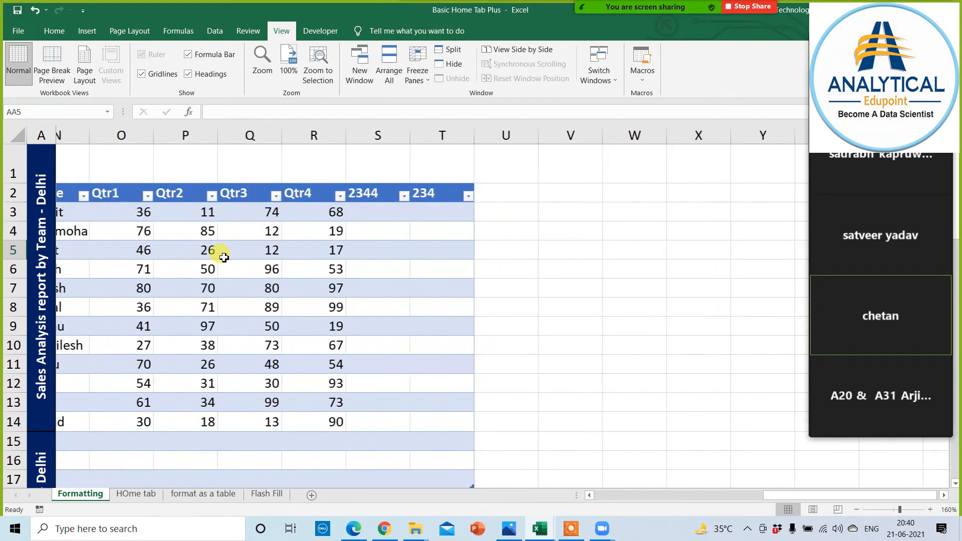
{"action": "key", "text": "Left"}
{"action": "key", "text": "Left"}
{"action": "left_click", "coordinate": [223, 257]}
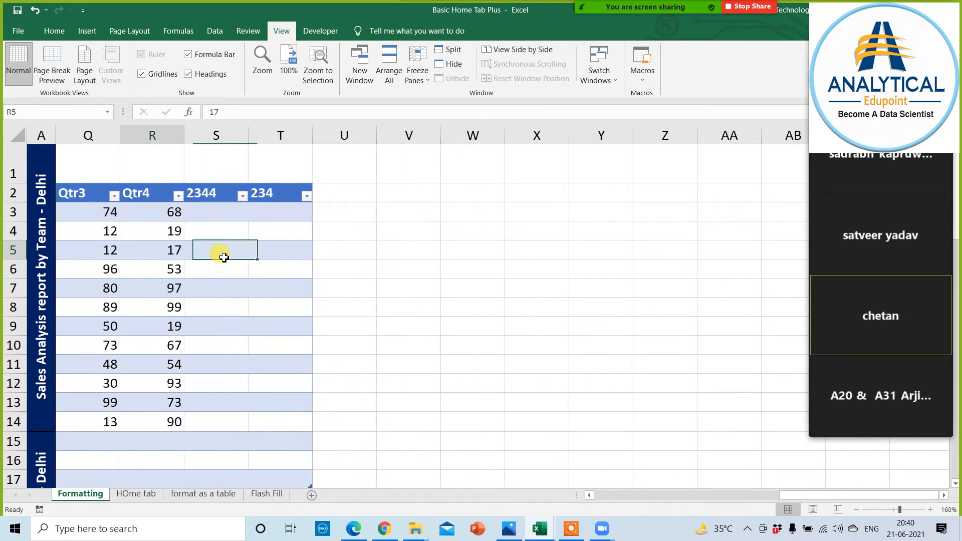
{"action": "key", "text": "ctrl+Home"}
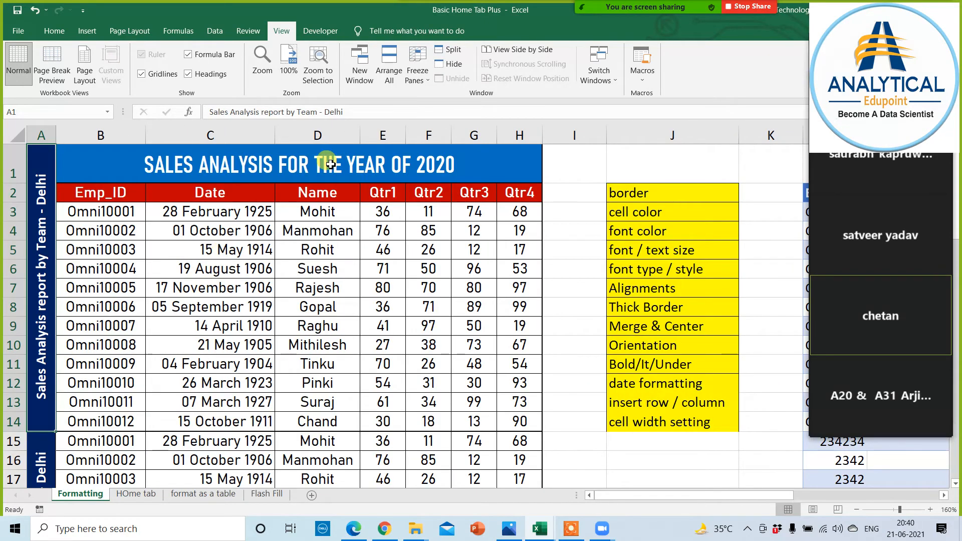
Unfreeze the panes on the Formatting sheet and scroll to confirm the table moves freely
{"action": "left_click", "coordinate": [417, 67]}
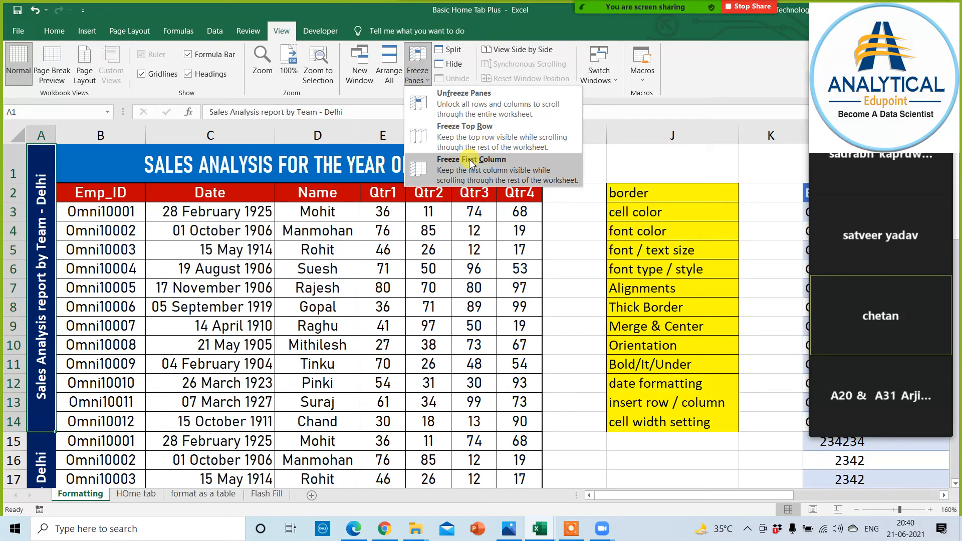
{"action": "left_click", "coordinate": [463, 103]}
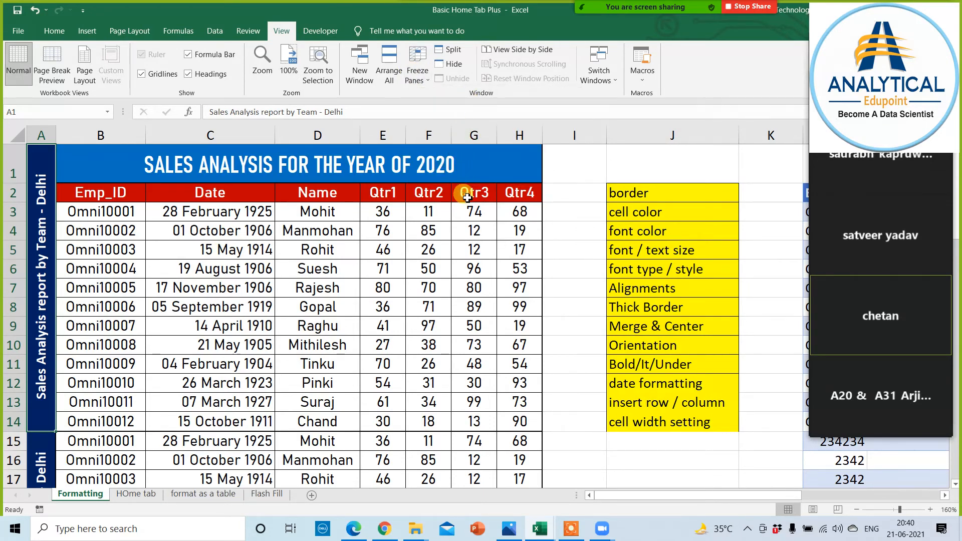
{"action": "scroll", "coordinate": [281, 354], "scroll_direction": "down", "scroll_amount": 3}
{"action": "scroll", "coordinate": [281, 354], "scroll_direction": "up", "scroll_amount": 3}
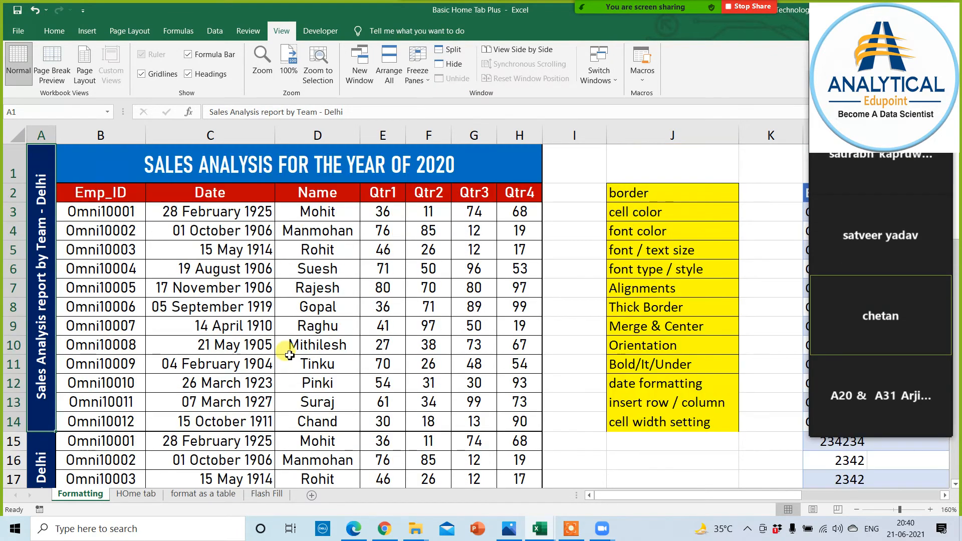
Select the report title, the header row B2:H2, then settle on cell C3
{"action": "left_click", "coordinate": [154, 159]}
{"action": "left_click_drag", "start_coordinate": [103, 193], "coordinate": [519, 192]}
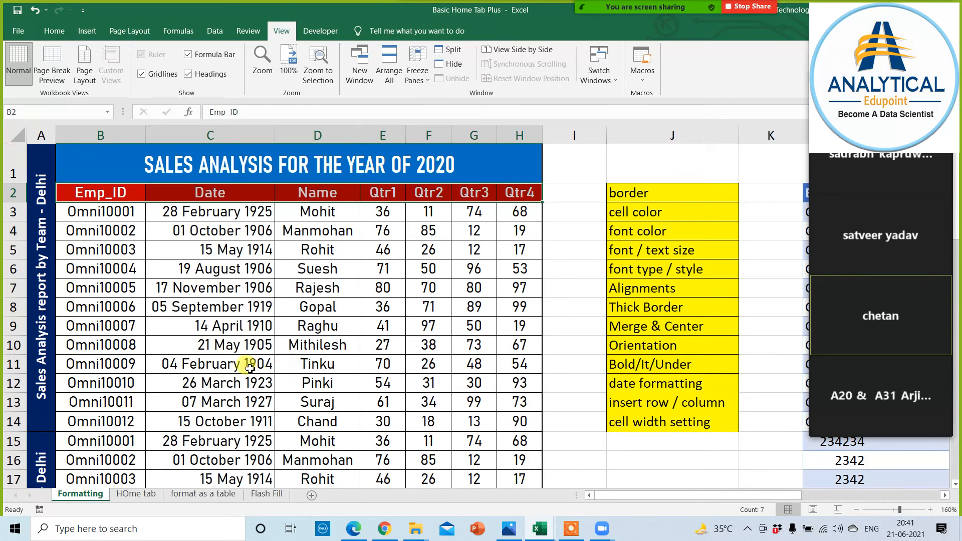
{"action": "left_click", "coordinate": [94, 193]}
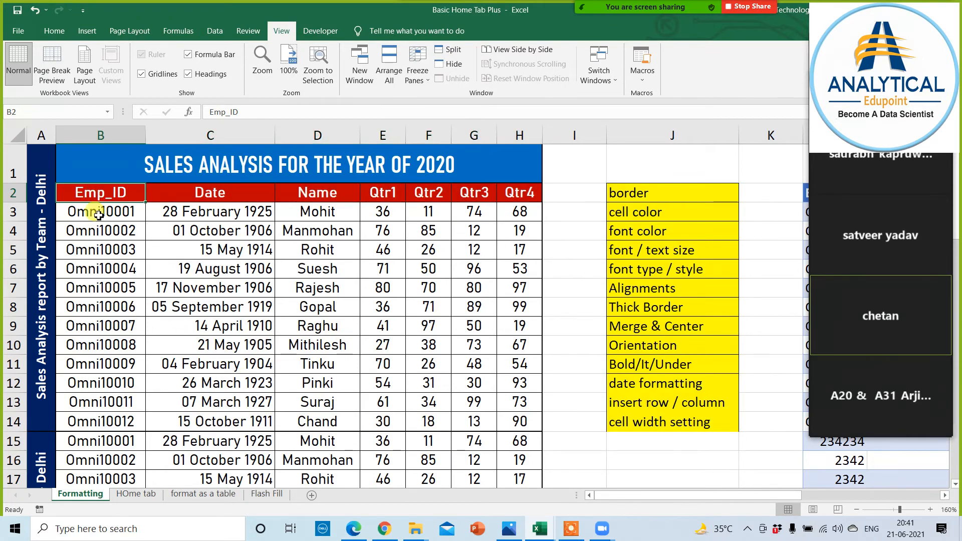
{"action": "left_click", "coordinate": [177, 215]}
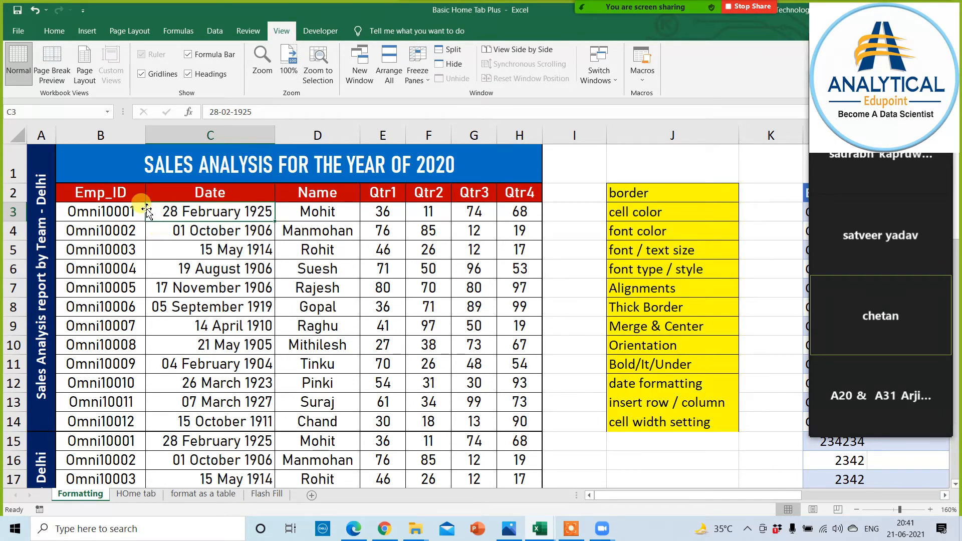
{"action": "key", "text": "Left"}
{"action": "key", "text": "Left"}
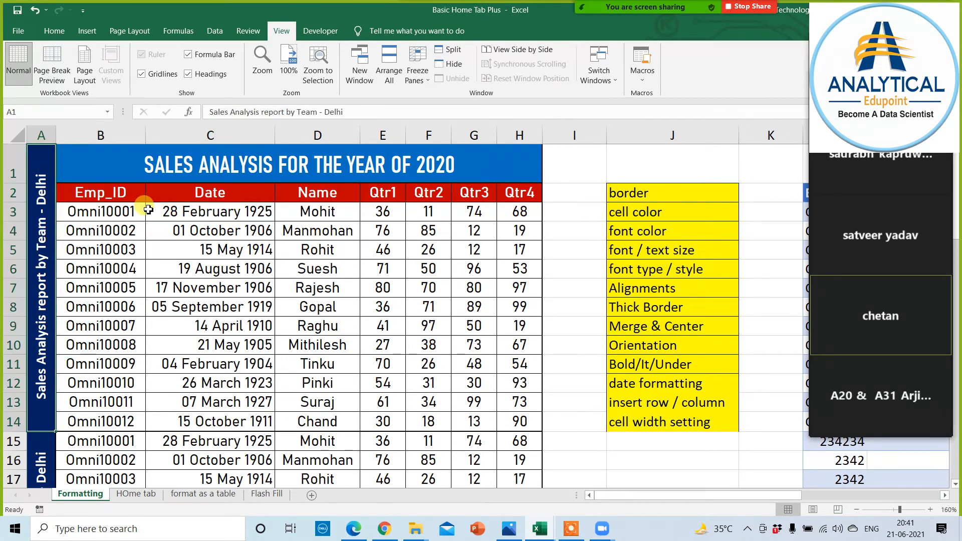
{"action": "key", "text": "Right"}
{"action": "key", "text": "Right"}
{"action": "key", "text": "Right"}
{"action": "key", "text": "Right"}
{"action": "key", "text": "Right"}
{"action": "key", "text": "Right"}
{"action": "key", "text": "Right"}
{"action": "key", "text": "Right"}
{"action": "key", "text": "Right"}
{"action": "key", "text": "Right"}
{"action": "key", "text": "Right"}
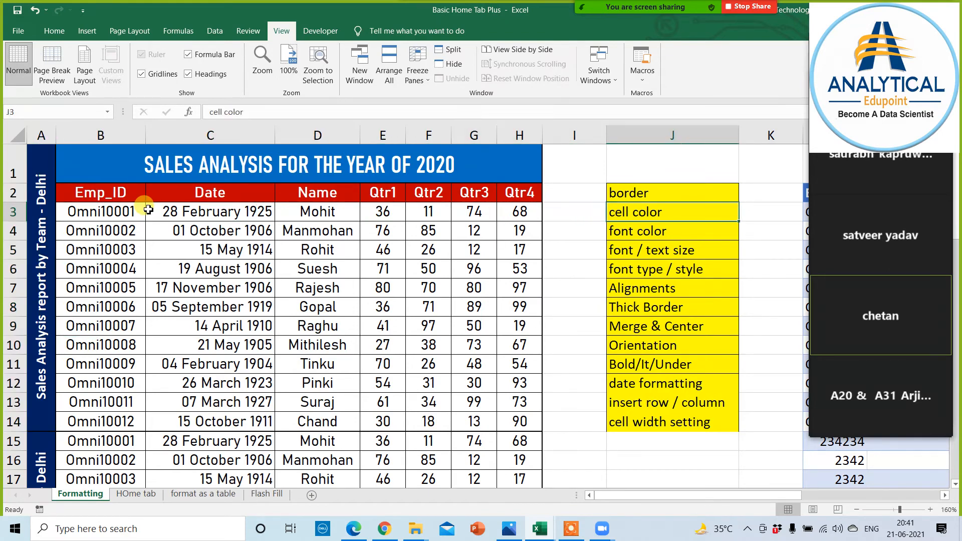
{"action": "key", "text": "Left"}
{"action": "key", "text": "Left"}
{"action": "key", "text": "Left"}
{"action": "key", "text": "Left"}
{"action": "key", "text": "Left"}
{"action": "key", "text": "Left"}
{"action": "key", "text": "Left"}
{"action": "key", "text": "Left"}
{"action": "key", "text": "Left"}
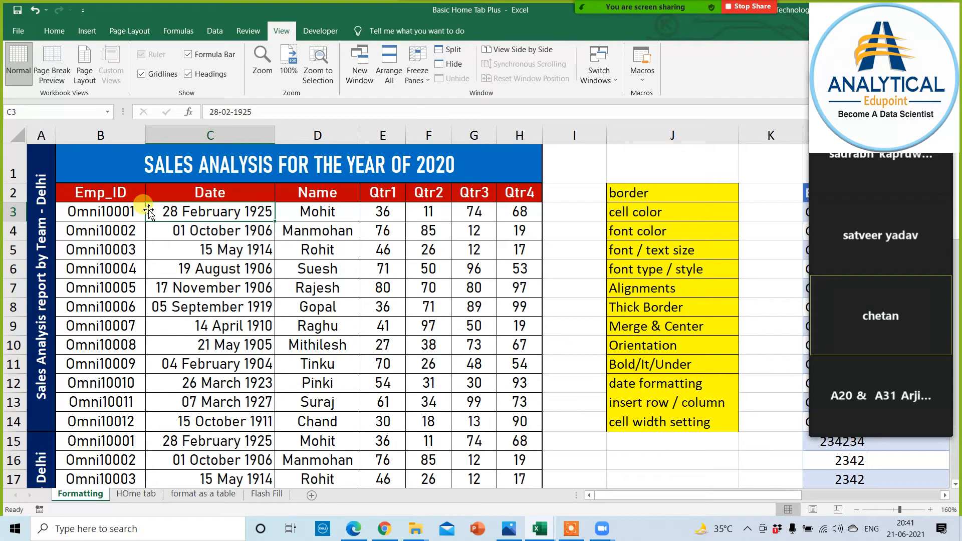
Fill cell C3 with yellow
{"action": "left_click", "coordinate": [80, 33]}
{"action": "left_click", "coordinate": [54, 31]}
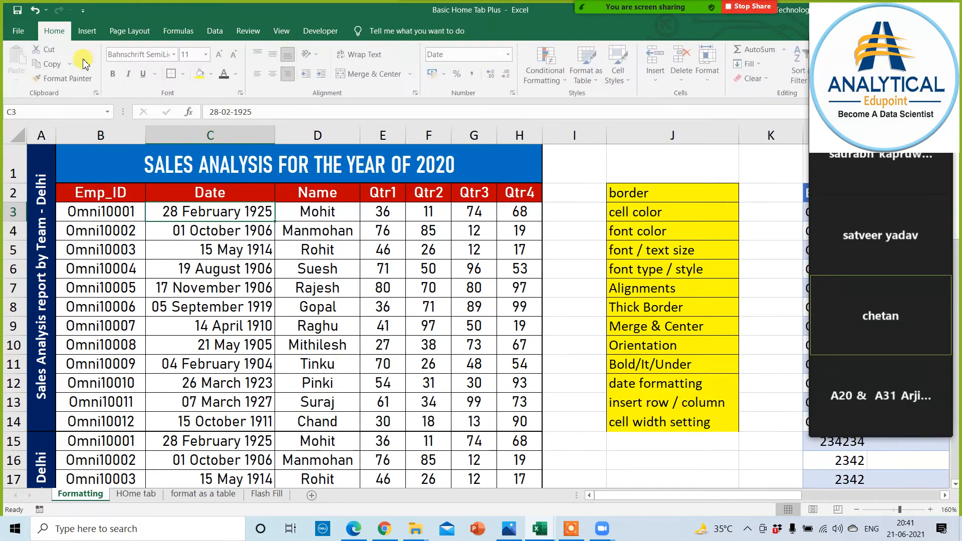
{"action": "left_click", "coordinate": [201, 74]}
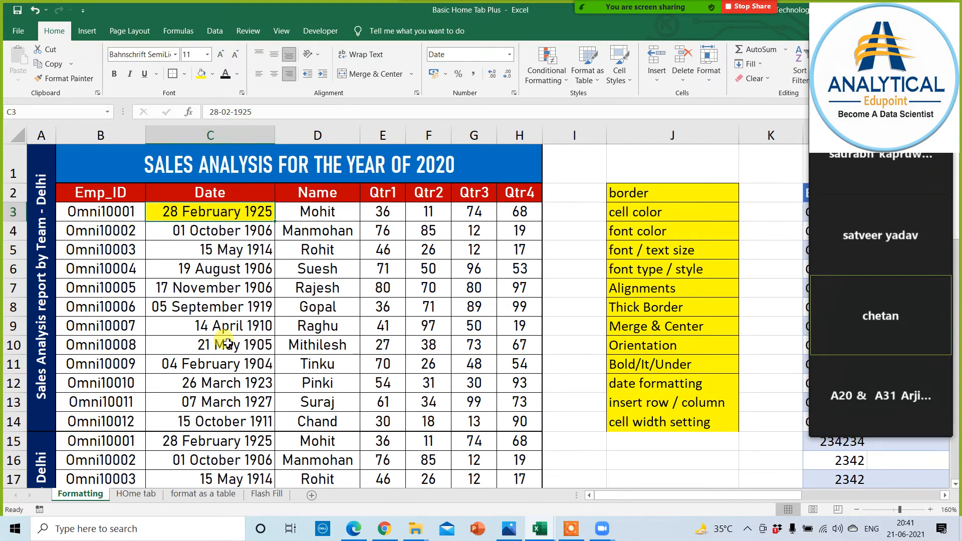
Freeze panes at C3 so rows 1–2 and columns A–B stay fixed, then scroll to test
{"action": "left_click", "coordinate": [281, 30]}
{"action": "left_click", "coordinate": [425, 81]}
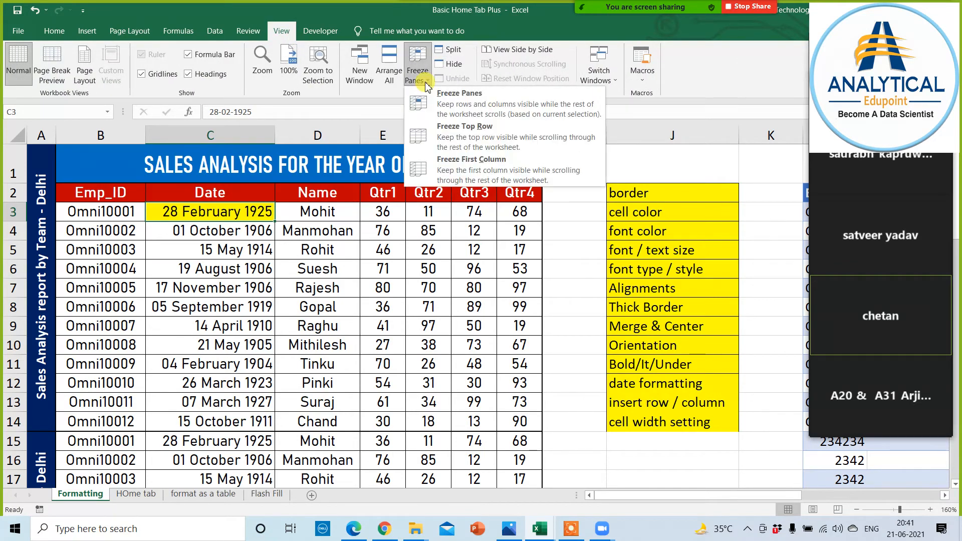
{"action": "left_click", "coordinate": [460, 110]}
{"action": "scroll", "coordinate": [348, 321], "scroll_direction": "down", "scroll_amount": 7}
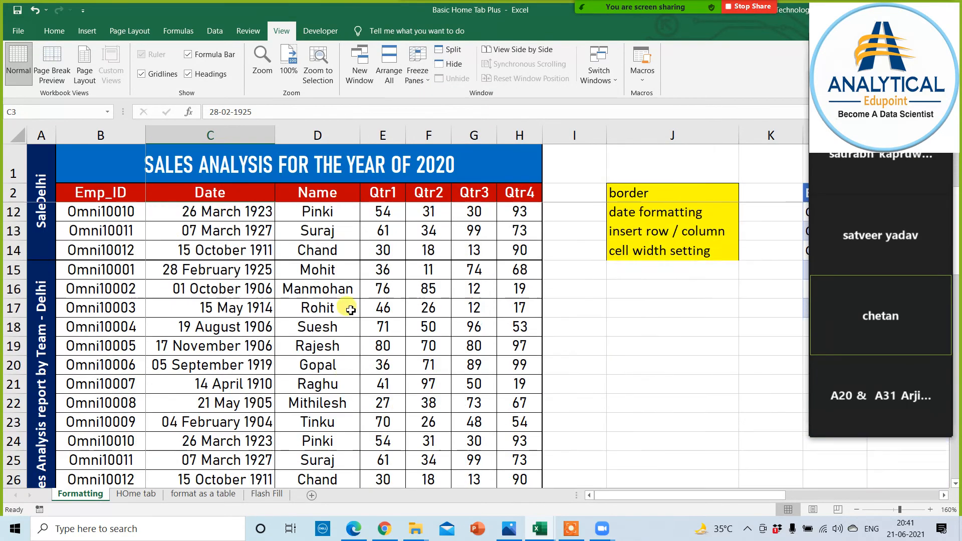
{"action": "scroll", "coordinate": [347, 328], "scroll_direction": "down", "scroll_amount": 7}
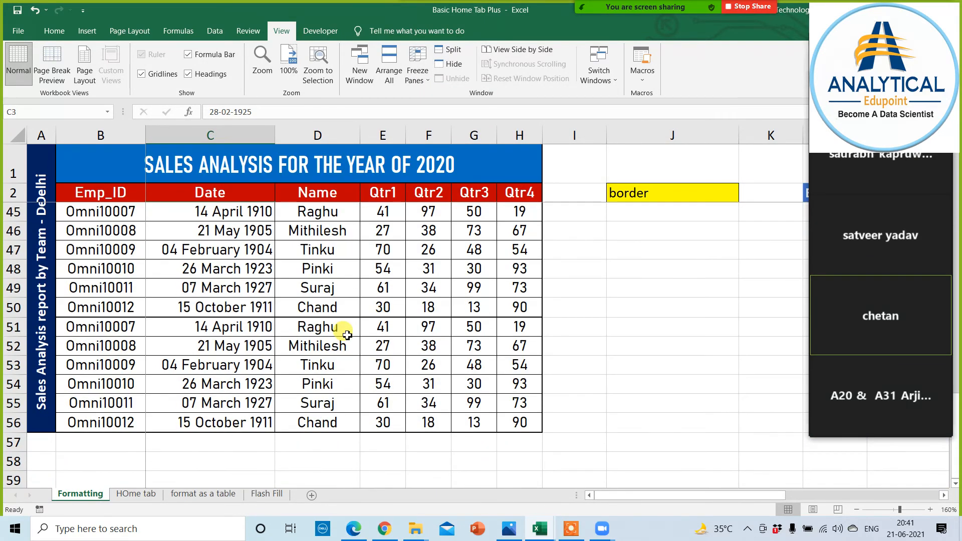
{"action": "scroll", "coordinate": [347, 333], "scroll_direction": "up", "scroll_amount": 7}
{"action": "scroll", "coordinate": [347, 335], "scroll_direction": "up", "scroll_amount": 7}
Move from C6 across the header row and to I16 to check the frozen columns
{"action": "left_click", "coordinate": [236, 268]}
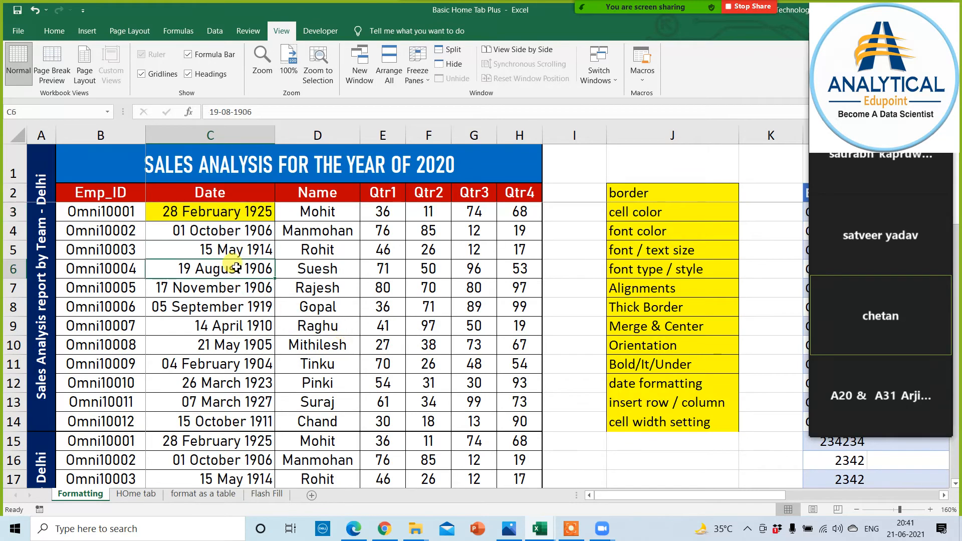
{"action": "key", "text": "Up"}
{"action": "key", "text": "Up"}
{"action": "key", "text": "Up"}
{"action": "key", "text": "Up"}
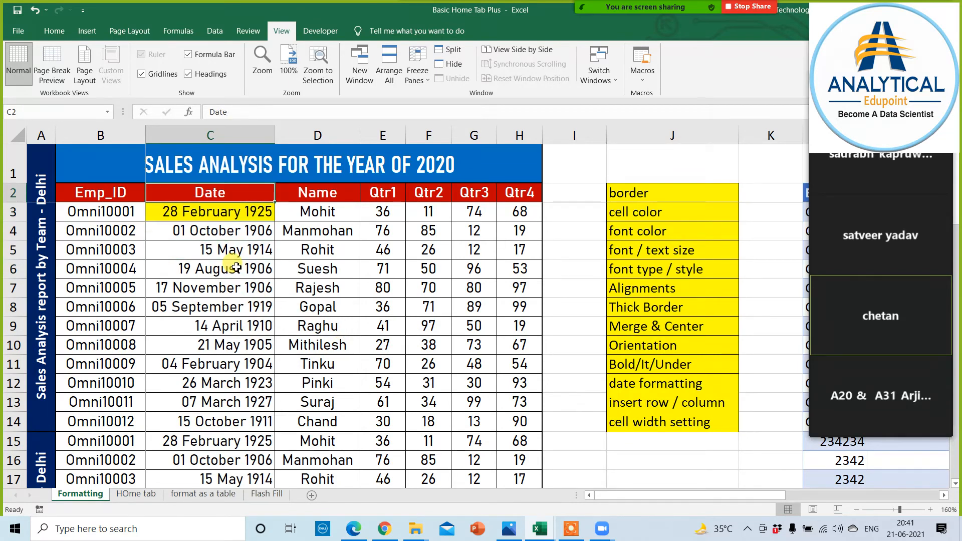
{"action": "key", "text": "Right"}
{"action": "key", "text": "Right"}
{"action": "key", "text": "Right"}
{"action": "key", "text": "Right"}
{"action": "key", "text": "Right"}
{"action": "key", "text": "Right"}
{"action": "key", "text": "Right"}
{"action": "key", "text": "Right"}
{"action": "key", "text": "Right"}
{"action": "key", "text": "Right"}
{"action": "key", "text": "Right"}
{"action": "key", "text": "Right"}
{"action": "key", "text": "Right"}
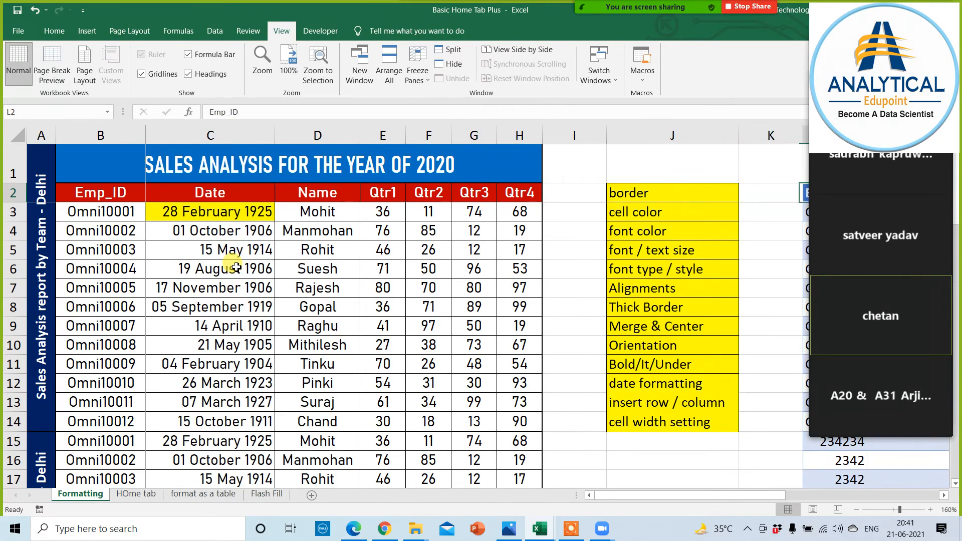
{"action": "key", "text": "Right"}
{"action": "key", "text": "Right"}
{"action": "key", "text": "Right"}
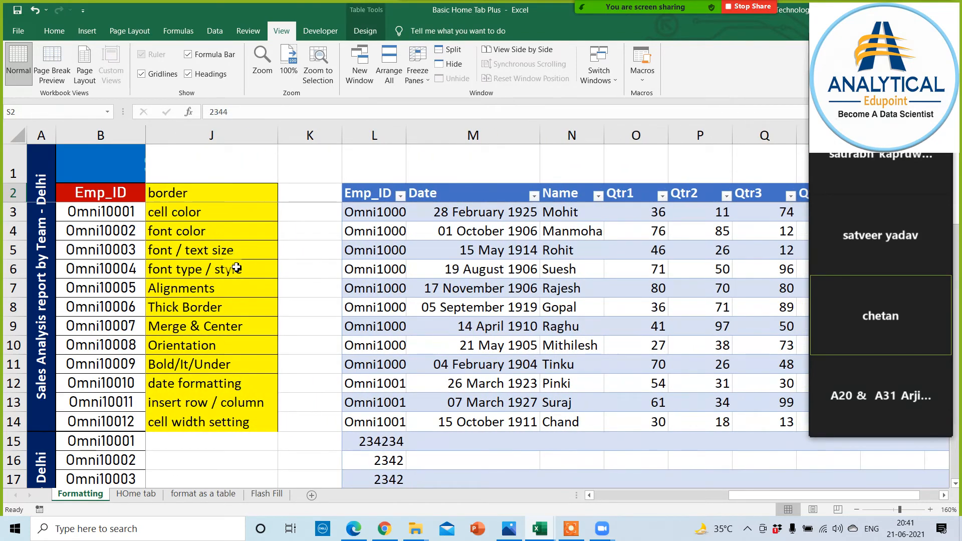
{"action": "key", "text": "Right"}
{"action": "key", "text": "Right"}
{"action": "key", "text": "Right"}
{"action": "key", "text": "Right"}
{"action": "key", "text": "Right"}
{"action": "key", "text": "Right"}
{"action": "key", "text": "Right"}
{"action": "key", "text": "Right"}
{"action": "key", "text": "Right"}
{"action": "key", "text": "Right"}
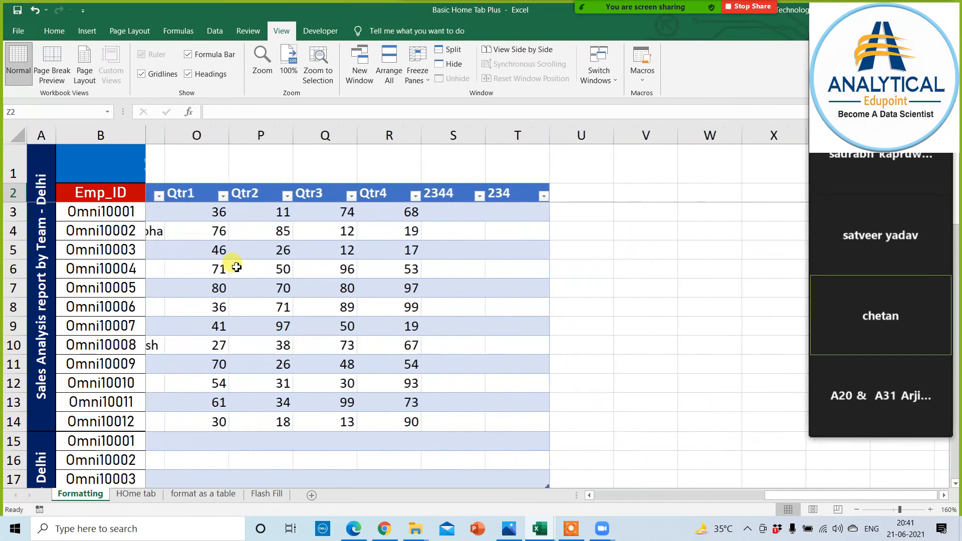
{"action": "key", "text": "Right"}
{"action": "key", "text": "Left"}
{"action": "key", "text": "Left"}
{"action": "key", "text": "Left"}
{"action": "key", "text": "Left"}
{"action": "key", "text": "Left"}
{"action": "key", "text": "Left"}
{"action": "key", "text": "Left"}
{"action": "key", "text": "Left"}
{"action": "key", "text": "Left"}
{"action": "key", "text": "Left"}
{"action": "key", "text": "Left"}
{"action": "key", "text": "Left"}
{"action": "key", "text": "Left"}
{"action": "key", "text": "Left"}
{"action": "key", "text": "Left"}
{"action": "key", "text": "Left"}
{"action": "key", "text": "Left"}
{"action": "key", "text": "Left"}
{"action": "key", "text": "Left"}
{"action": "key", "text": "Left"}
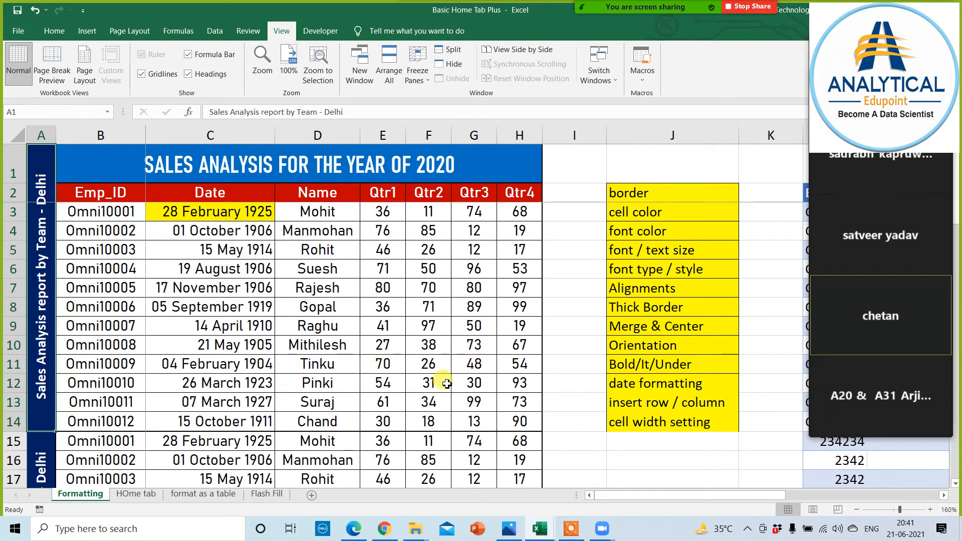
{"action": "left_click", "coordinate": [580, 459]}
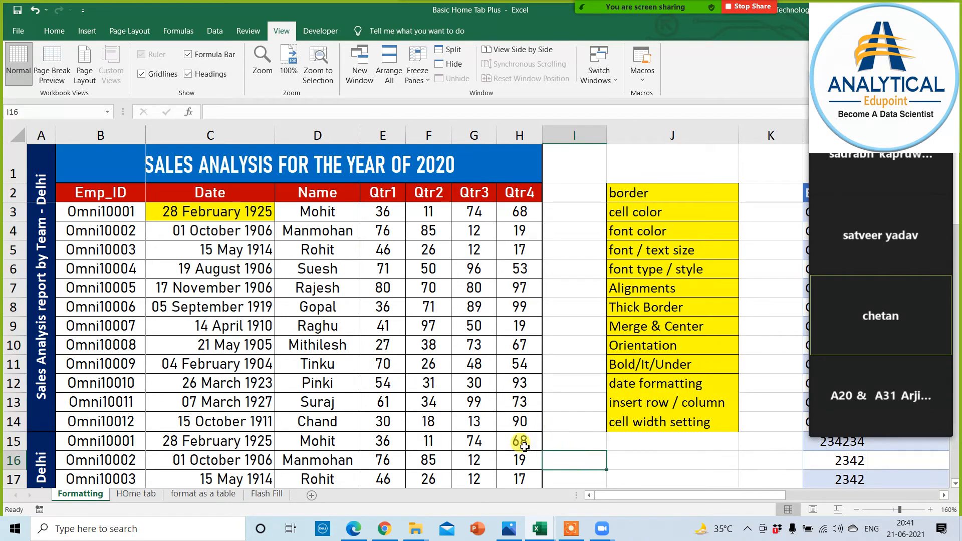
Switch to the Tab Options Wise workbook and highlight the freeze-pane topics G9:G13
{"action": "mouse_move", "coordinate": [548, 531]}
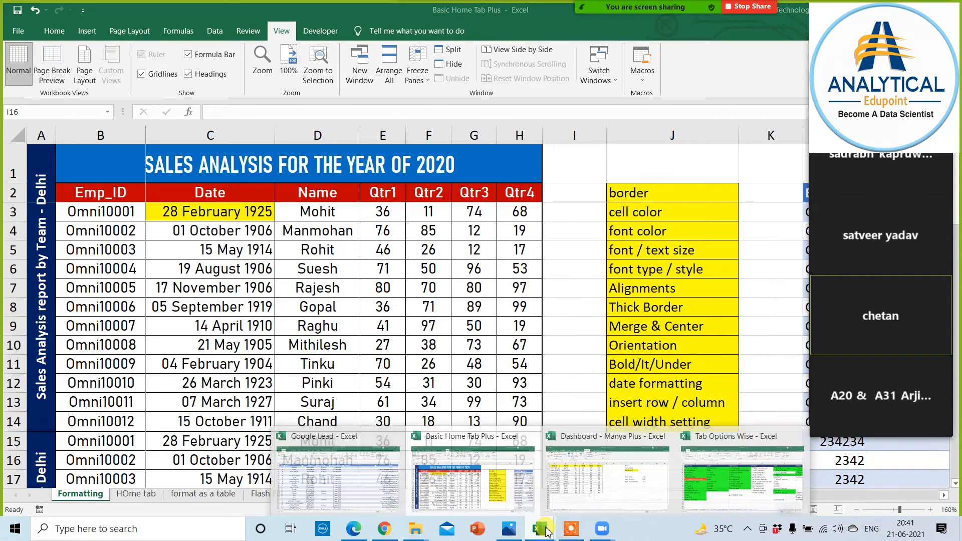
{"action": "left_click", "coordinate": [748, 499]}
{"action": "left_click", "coordinate": [550, 398]}
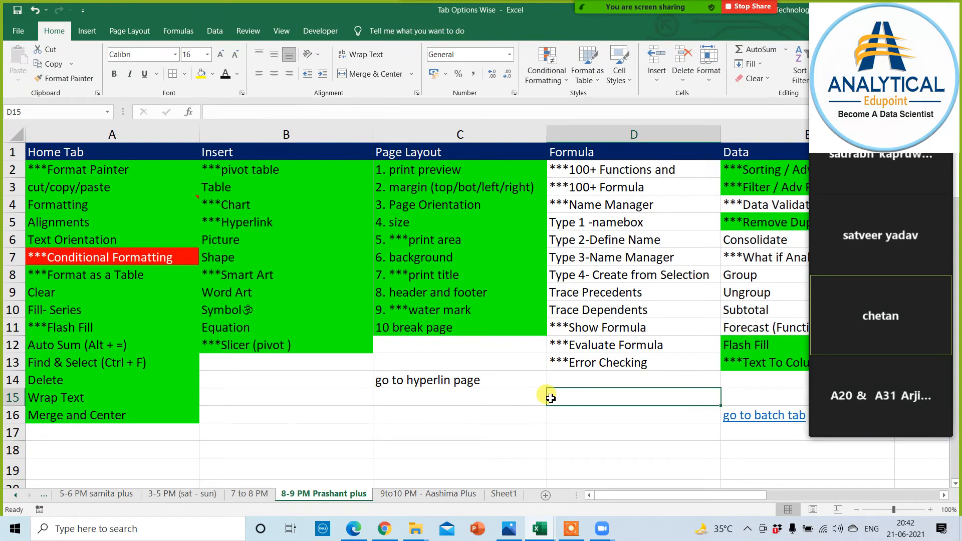
{"action": "key", "text": "Right"}
{"action": "key", "text": "Right"}
{"action": "key", "text": "Right"}
{"action": "key", "text": "Right"}
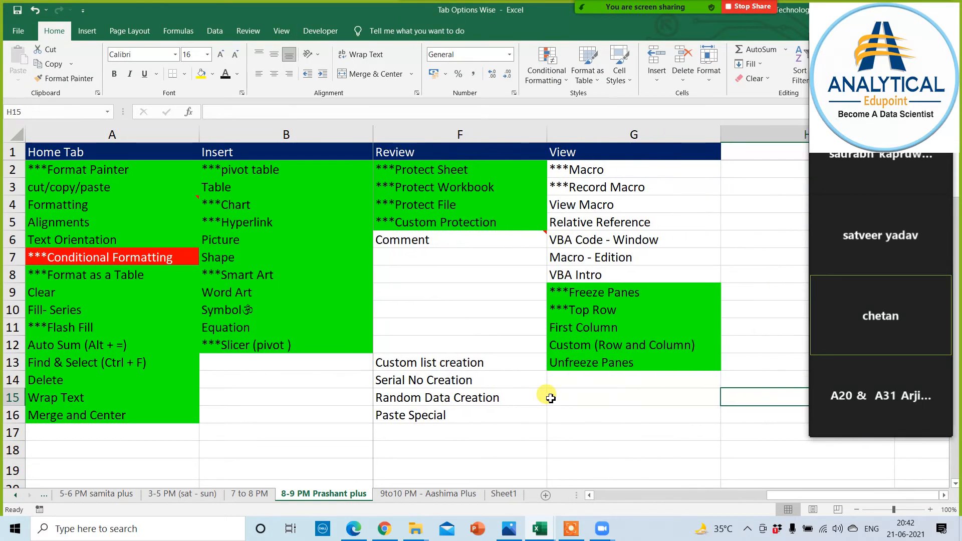
{"action": "left_click", "coordinate": [626, 294]}
{"action": "left_click_drag", "start_coordinate": [626, 317], "coordinate": [611, 363]}
{"action": "left_click", "coordinate": [542, 433]}
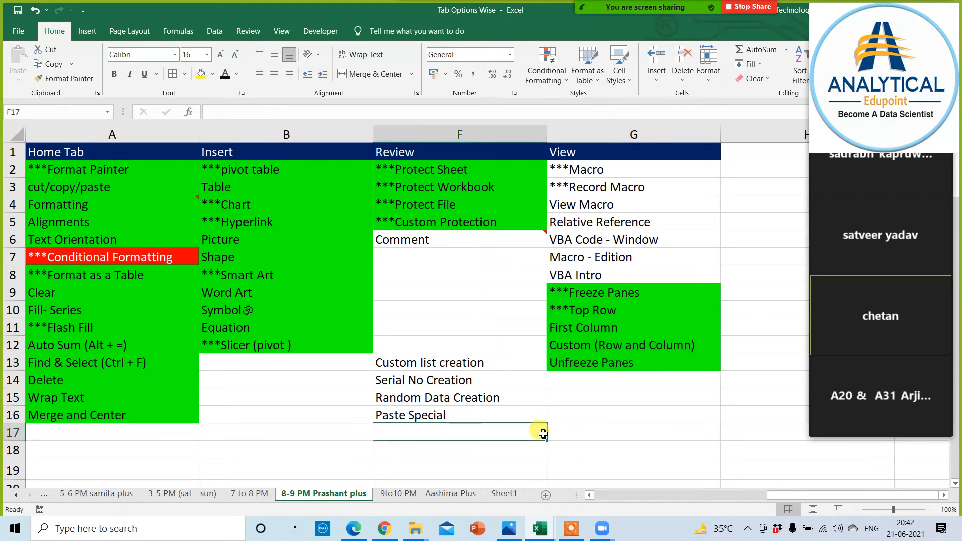
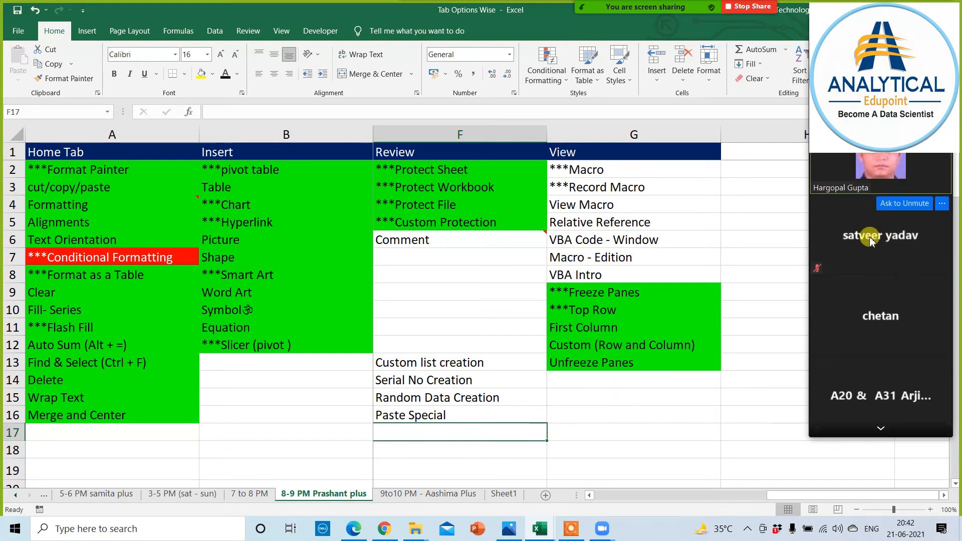
Select G16, scroll the checklist back left, and switch to the Basic Home Tab Plus workbook
{"action": "left_click", "coordinate": [633, 418]}
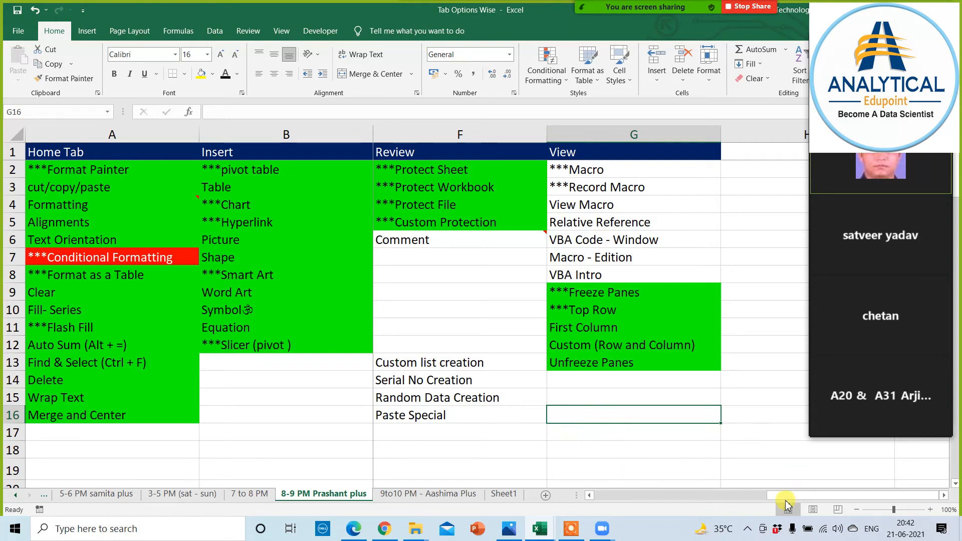
{"action": "left_click_drag", "start_coordinate": [798, 498], "coordinate": [608, 494]}
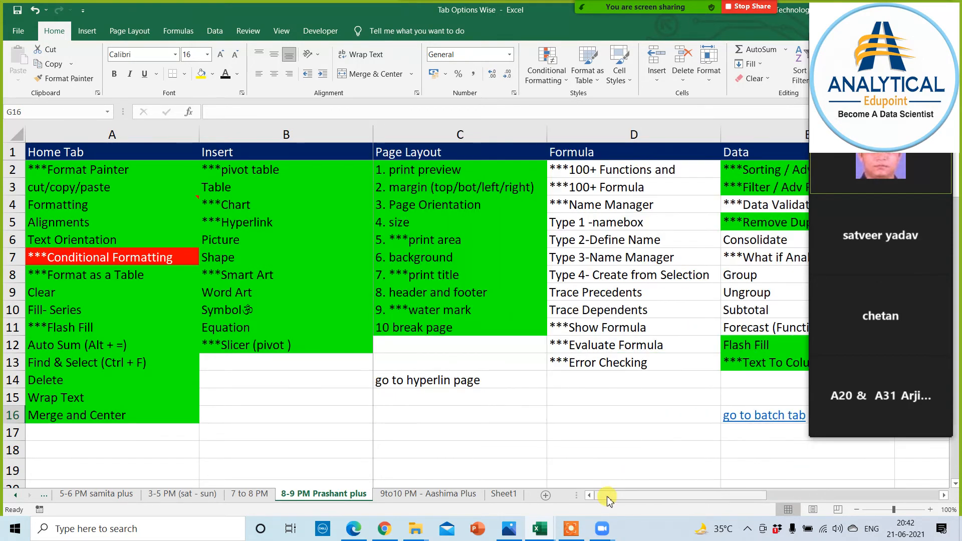
{"action": "key", "text": "alt+Tab"}
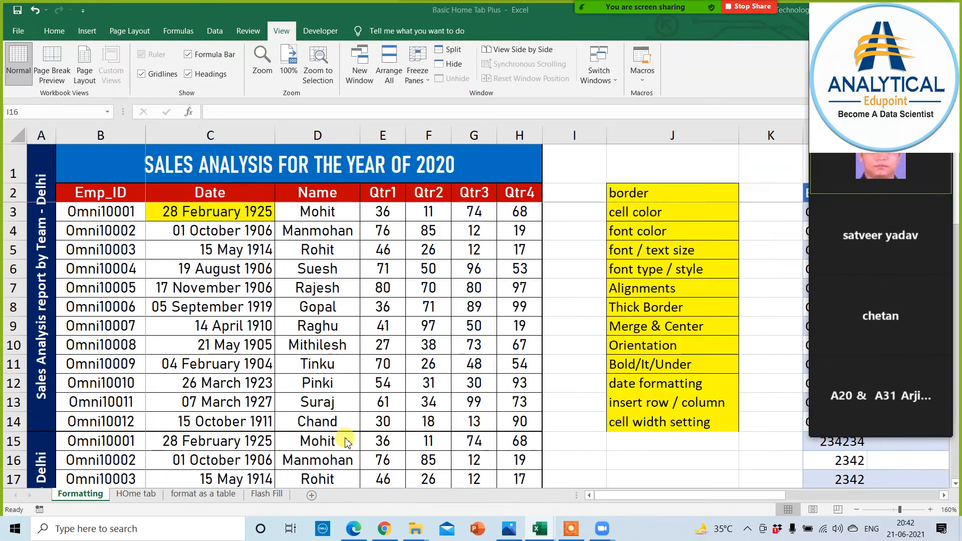
Select the first sales date, then go back to the Tab Options Wise workbook
{"action": "left_click", "coordinate": [200, 214]}
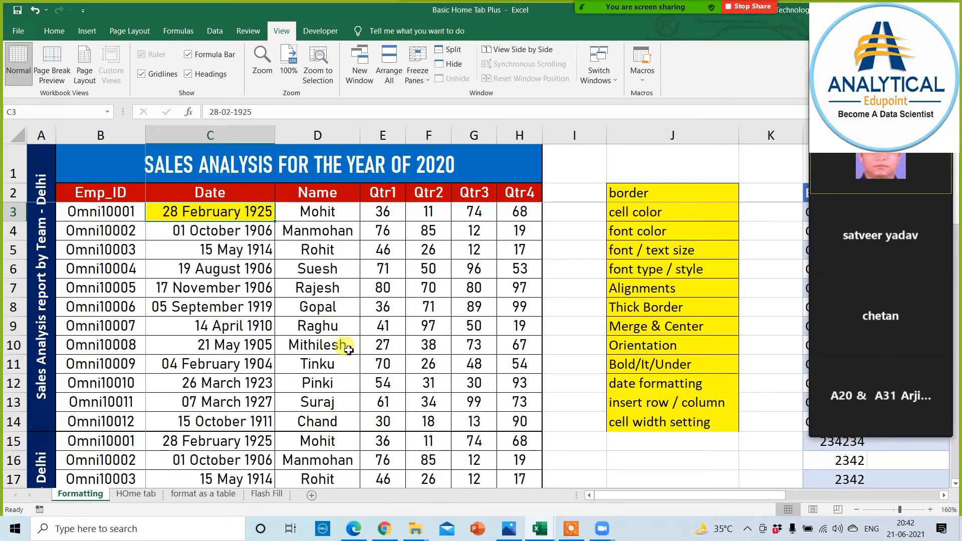
{"action": "key", "text": "alt+Tab"}
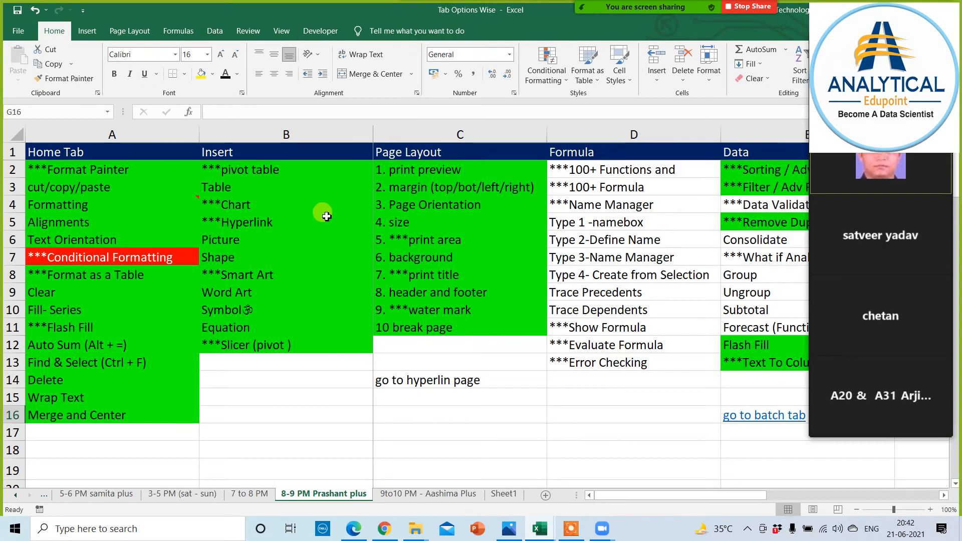
{"action": "left_click", "coordinate": [109, 174]}
{"action": "left_click", "coordinate": [268, 202]}
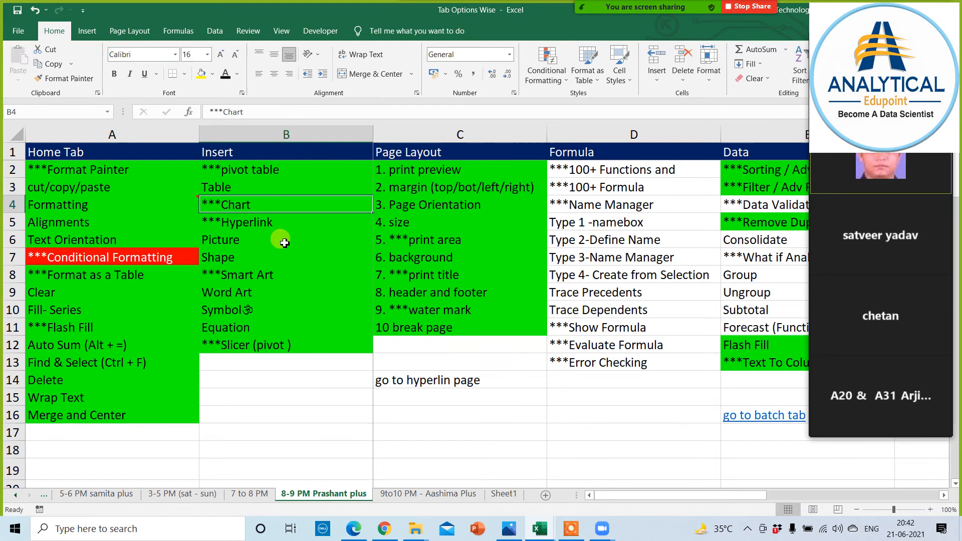
{"action": "left_click", "coordinate": [416, 260]}
{"action": "left_click", "coordinate": [413, 166]}
{"action": "key", "text": "Right"}
{"action": "key", "text": "Right"}
{"action": "key", "text": "Right"}
{"action": "key", "text": "Right"}
{"action": "key", "text": "Right"}
{"action": "key", "text": "Right"}
{"action": "key", "text": "Right"}
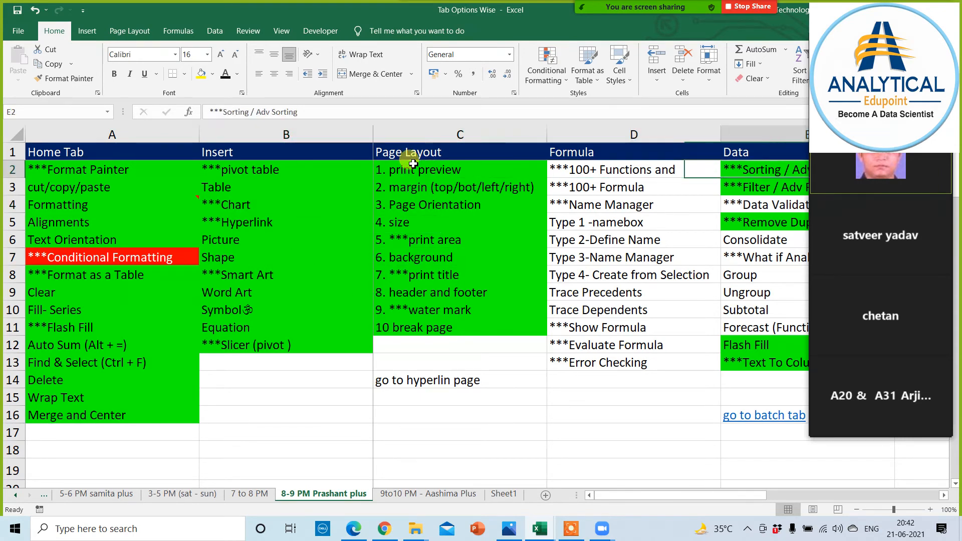
{"action": "key", "text": "Left"}
{"action": "key", "text": "Left"}
{"action": "key", "text": "Left"}
{"action": "key", "text": "Left"}
{"action": "key", "text": "Left"}
{"action": "key", "text": "Left"}
{"action": "key", "text": "Left"}
{"action": "key", "text": "Left"}
{"action": "key", "text": "Left"}
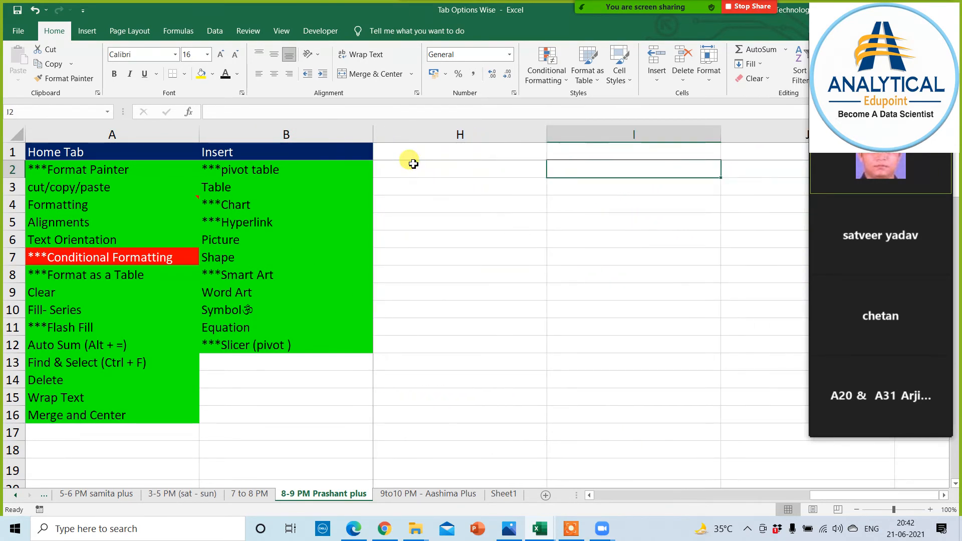
{"action": "key", "text": "Down"}
{"action": "key", "text": "Down"}
{"action": "key", "text": "Down"}
{"action": "key", "text": "Down"}
{"action": "key", "text": "Down"}
{"action": "key", "text": "Down"}
{"action": "key", "text": "Down"}
{"action": "key", "text": "Down"}
{"action": "key", "text": "Down"}
{"action": "key", "text": "Down"}
{"action": "key", "text": "Down"}
{"action": "key", "text": "Down"}
{"action": "key", "text": "Down"}
{"action": "key", "text": "Down"}
{"action": "key", "text": "Down"}
{"action": "key", "text": "Down"}
{"action": "key", "text": "Down"}
{"action": "key", "text": "Down"}
{"action": "key", "text": "Down"}
{"action": "key", "text": "Down"}
{"action": "key", "text": "Down"}
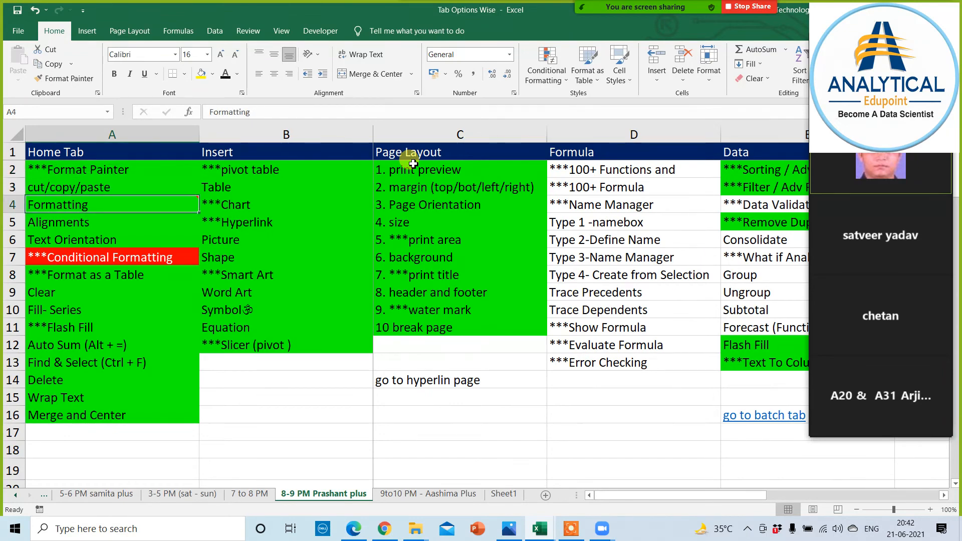
{"action": "key", "text": "Up"}
{"action": "key", "text": "Up"}
{"action": "key", "text": "Up"}
{"action": "key", "text": "Up"}
{"action": "key", "text": "Up"}
{"action": "key", "text": "Up"}
{"action": "key", "text": "Up"}
{"action": "key", "text": "Up"}
{"action": "key", "text": "Up"}
{"action": "key", "text": "Up"}
{"action": "key", "text": "Up"}
{"action": "key", "text": "Up"}
{"action": "key", "text": "Up"}
{"action": "key", "text": "Up"}
{"action": "key", "text": "Up"}
{"action": "key", "text": "Up"}
{"action": "key", "text": "Up"}
{"action": "key", "text": "Up"}
{"action": "key", "text": "Up"}
{"action": "key", "text": "Up"}
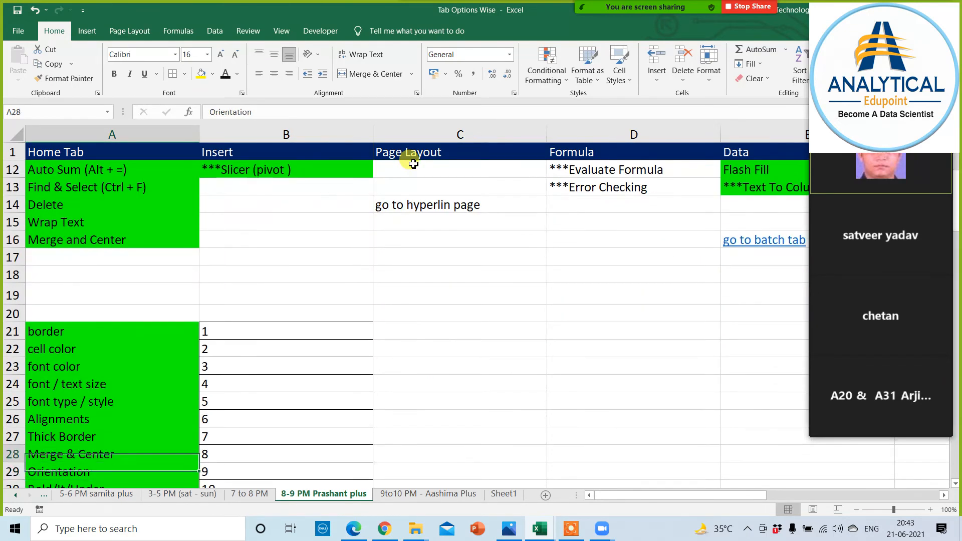
{"action": "key", "text": "Up"}
{"action": "key", "text": "Up"}
{"action": "key", "text": "Up"}
{"action": "key", "text": "Up"}
{"action": "key", "text": "Up"}
{"action": "key", "text": "Up"}
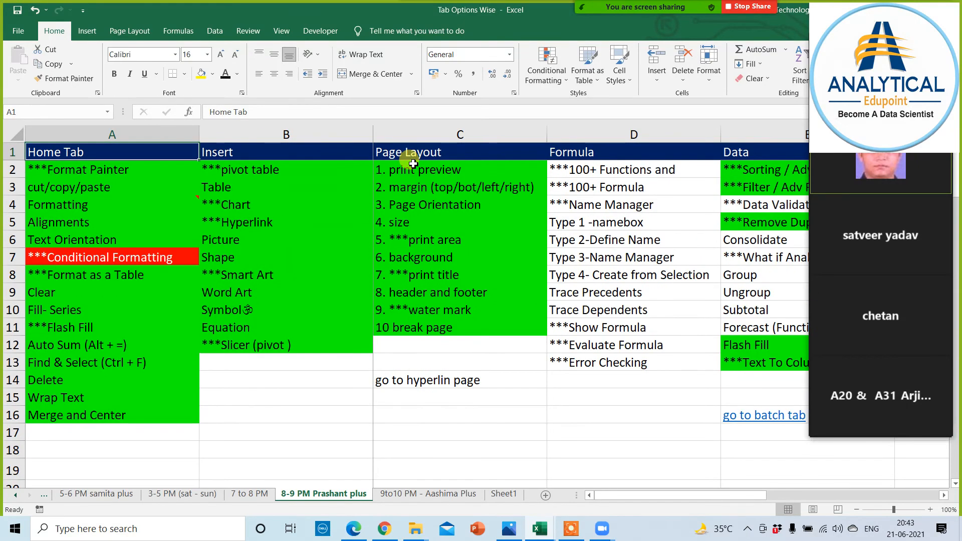
{"action": "key", "text": "Down"}
{"action": "key", "text": "Down"}
{"action": "key", "text": "Right"}
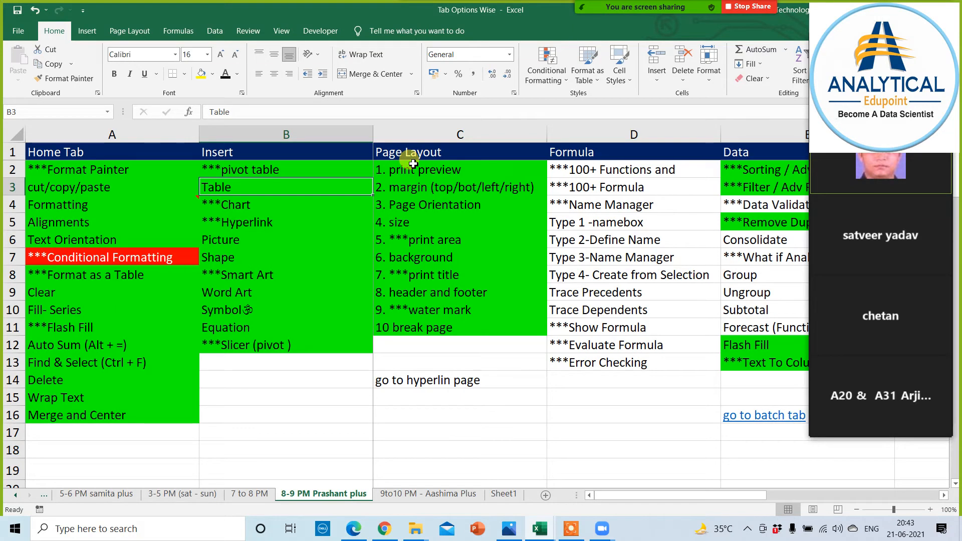
{"action": "key", "text": "Right"}
{"action": "key", "text": "Right"}
{"action": "key", "text": "Right"}
{"action": "key", "text": "Right"}
{"action": "key", "text": "Right"}
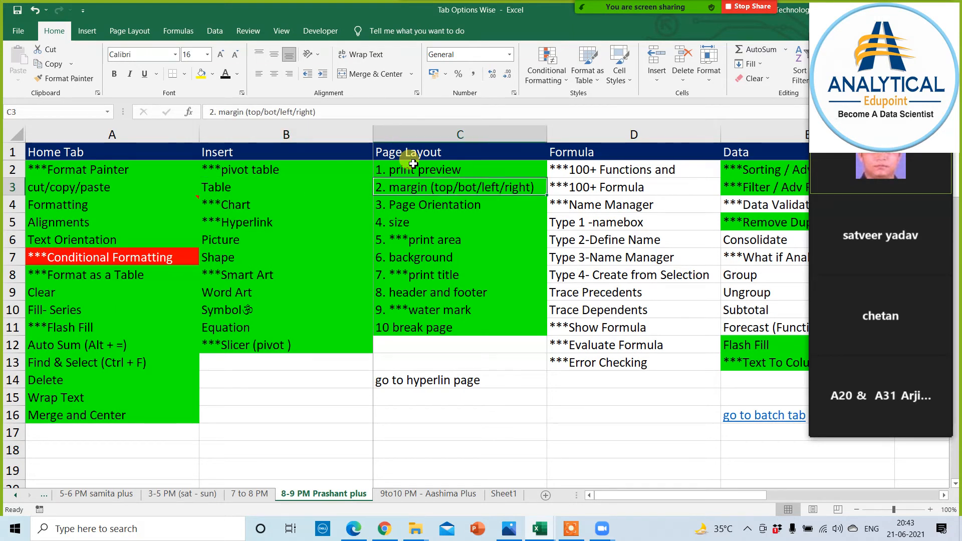
{"action": "key", "text": "Right"}
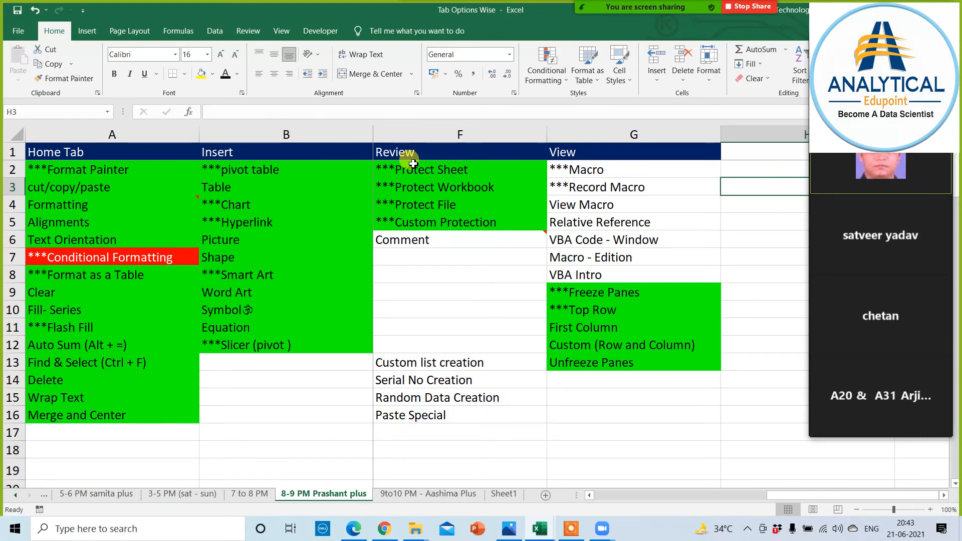
{"action": "key", "text": "Left"}
{"action": "key", "text": "Left"}
{"action": "key", "text": "Left"}
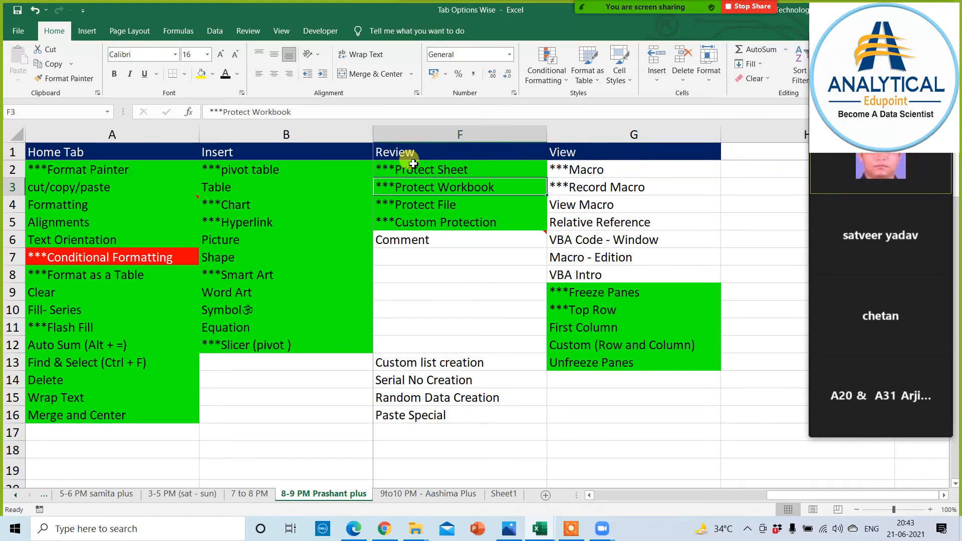
{"action": "key", "text": "Right"}
{"action": "key", "text": "Right"}
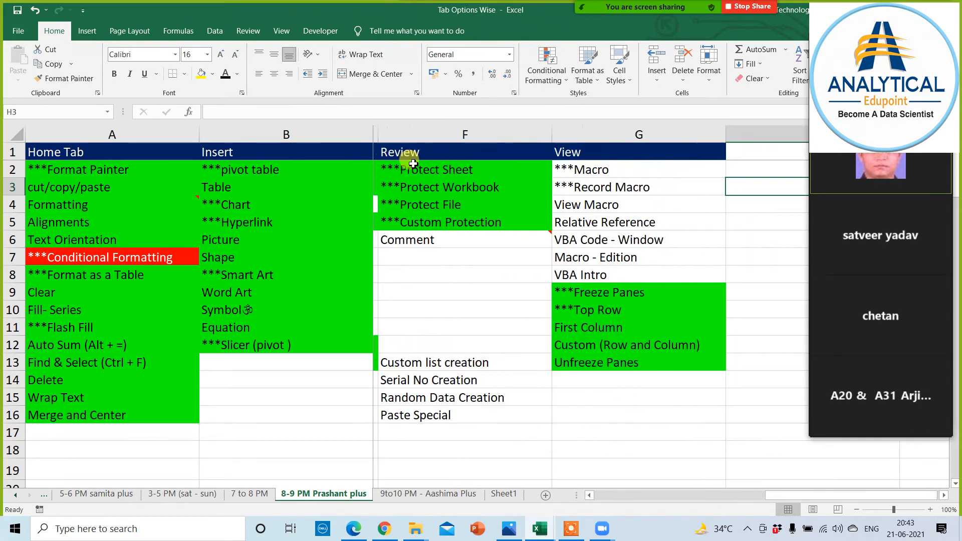
{"action": "key", "text": "Down"}
{"action": "key", "text": "Down"}
{"action": "key", "text": "Down"}
{"action": "key", "text": "Down"}
{"action": "key", "text": "Down"}
{"action": "key", "text": "Down"}
{"action": "key", "text": "Down"}
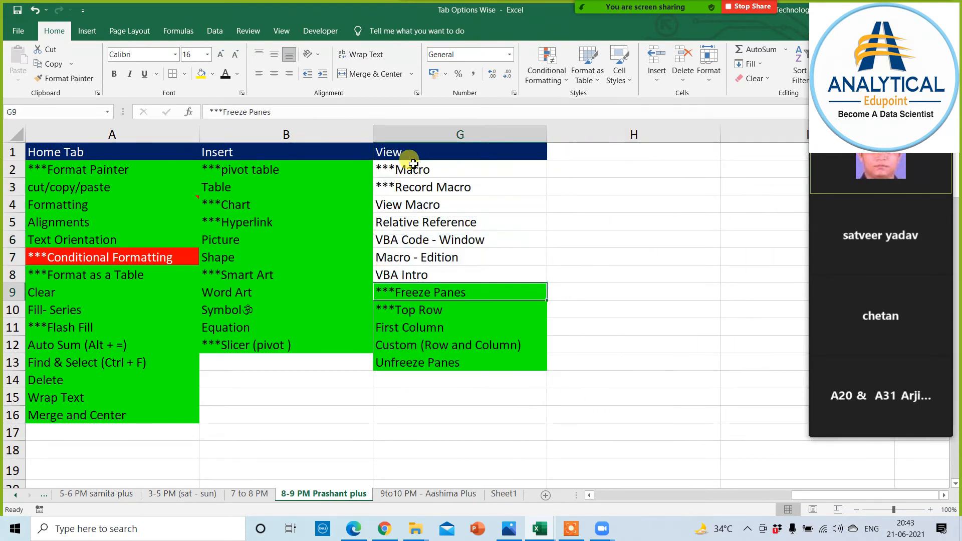
{"action": "key", "text": "Left"}
{"action": "key", "text": "Left"}
{"action": "key", "text": "Left"}
{"action": "key", "text": "Right"}
{"action": "key", "text": "Right"}
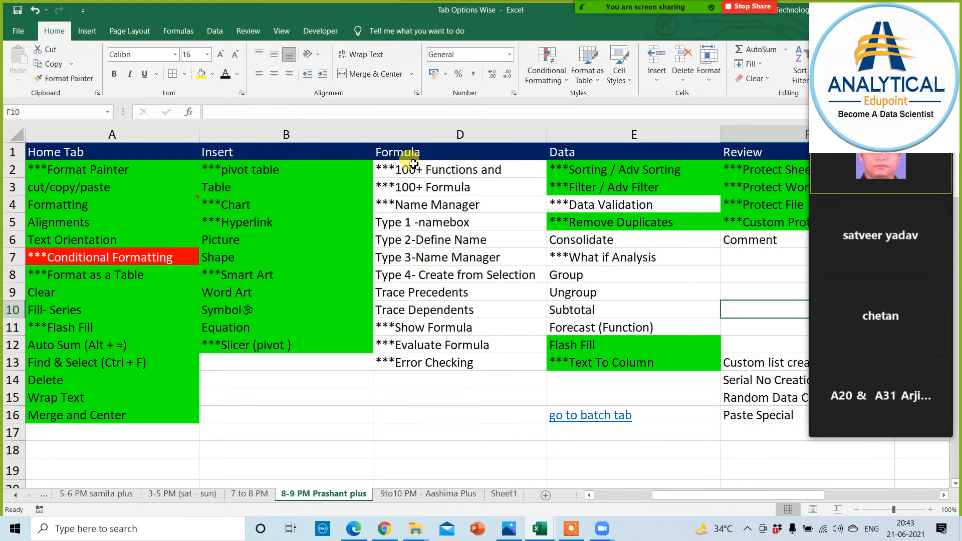
{"action": "key", "text": "Right"}
{"action": "key", "text": "Right"}
{"action": "key", "text": "Left"}
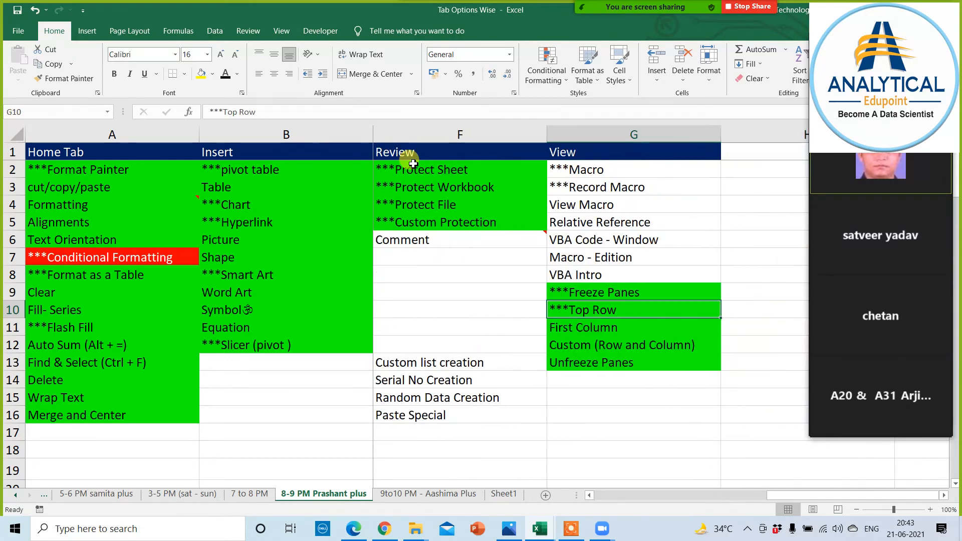
{"action": "key", "text": "Left"}
{"action": "key", "text": "Down"}
{"action": "key", "text": "Down"}
{"action": "key", "text": "Down"}
{"action": "key", "text": "shift+Down"}
{"action": "key", "text": "shift+Down"}
{"action": "key", "text": "shift+Down"}
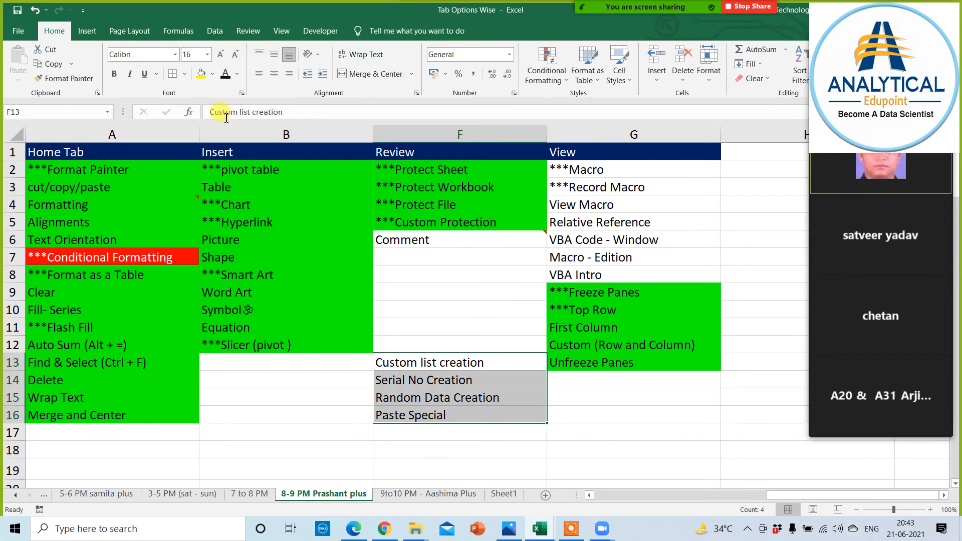
Give Protect File in F4 the green fill copied from Protect Workbook in F3
{"action": "left_click", "coordinate": [398, 213]}
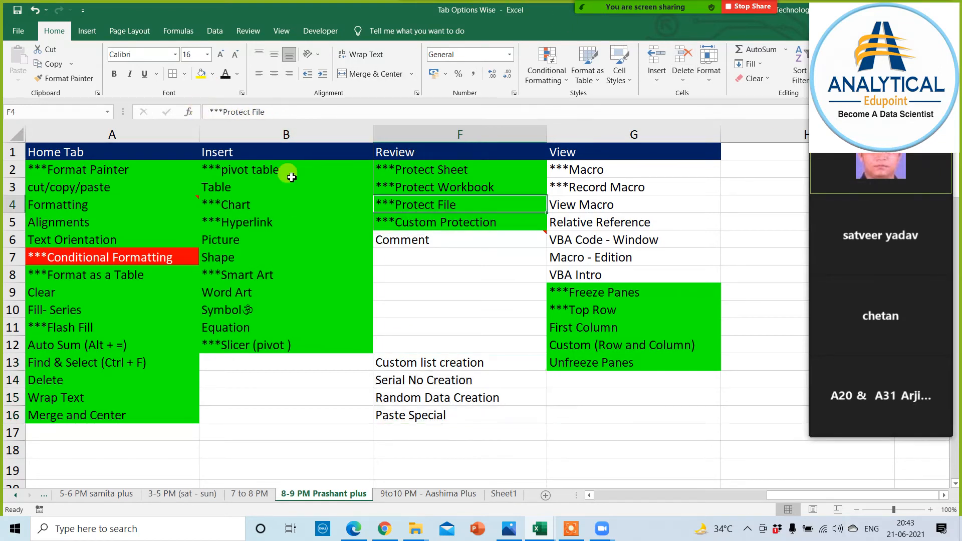
{"action": "left_click", "coordinate": [201, 73]}
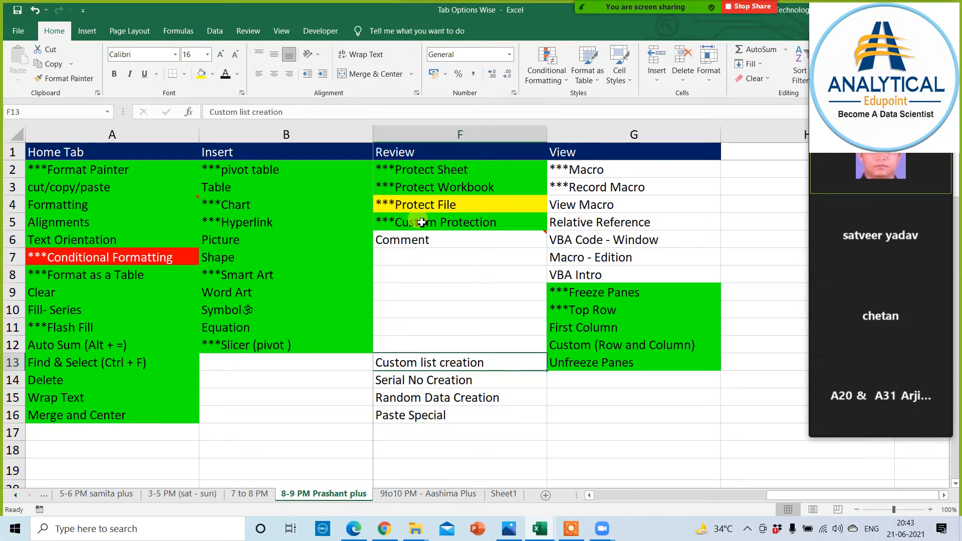
{"action": "left_click", "coordinate": [424, 186]}
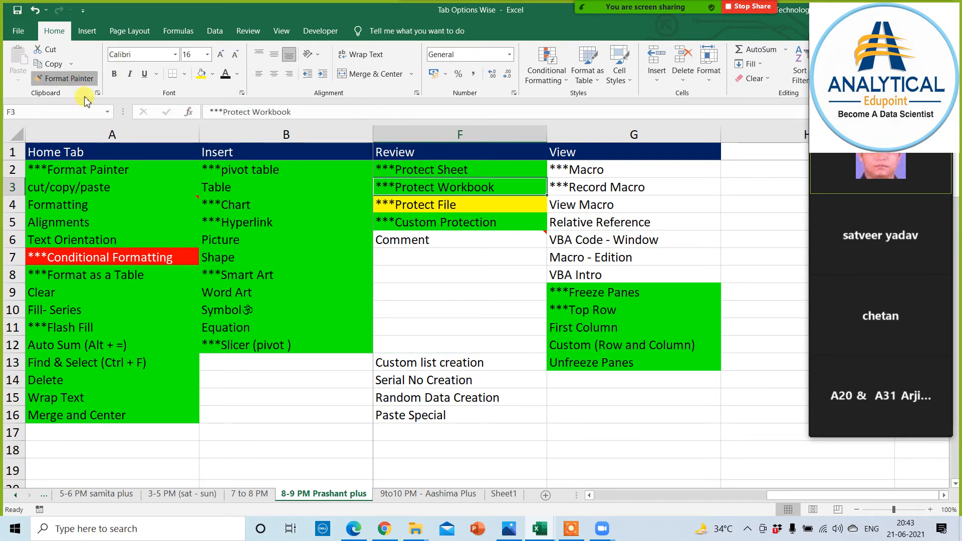
{"action": "left_click", "coordinate": [64, 79]}
{"action": "left_click", "coordinate": [426, 207]}
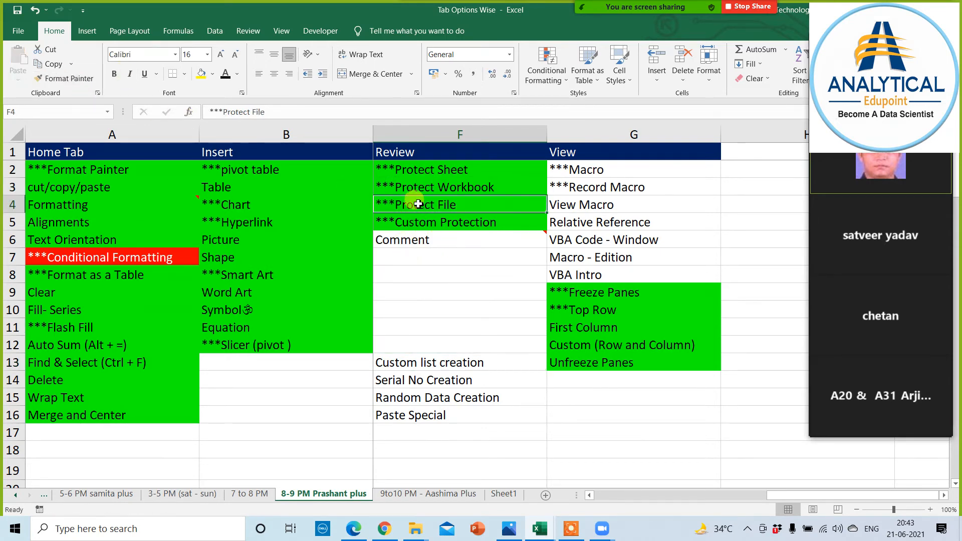
Paint F4's green fill onto F13:F16, Custom list creation through Paste Special
{"action": "left_click", "coordinate": [86, 80]}
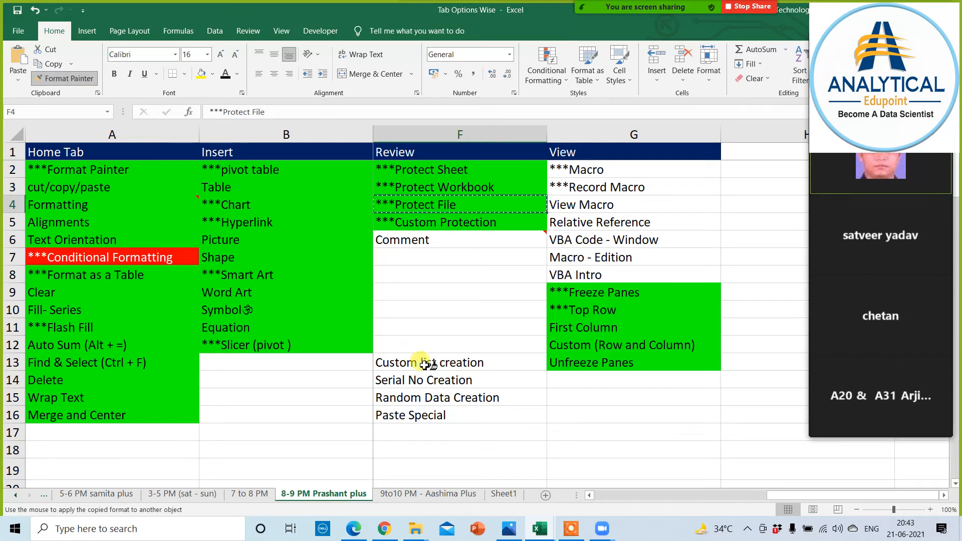
{"action": "left_click_drag", "start_coordinate": [418, 365], "coordinate": [411, 416]}
{"action": "left_click", "coordinate": [333, 434]}
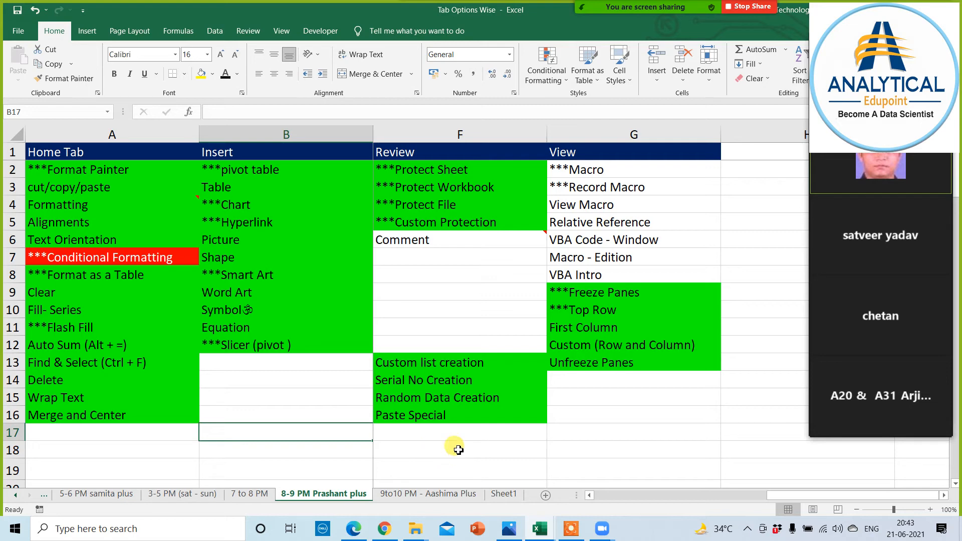
{"action": "left_click", "coordinate": [440, 360]}
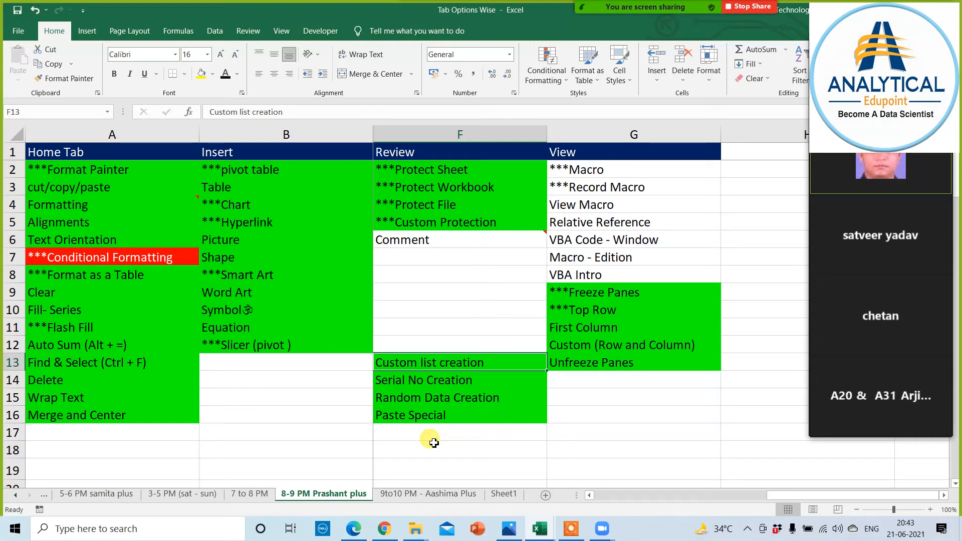
Step down past Serial No Creation, Random Data Creation and Paste Special, then reveal the Data column
{"action": "key", "text": "Down"}
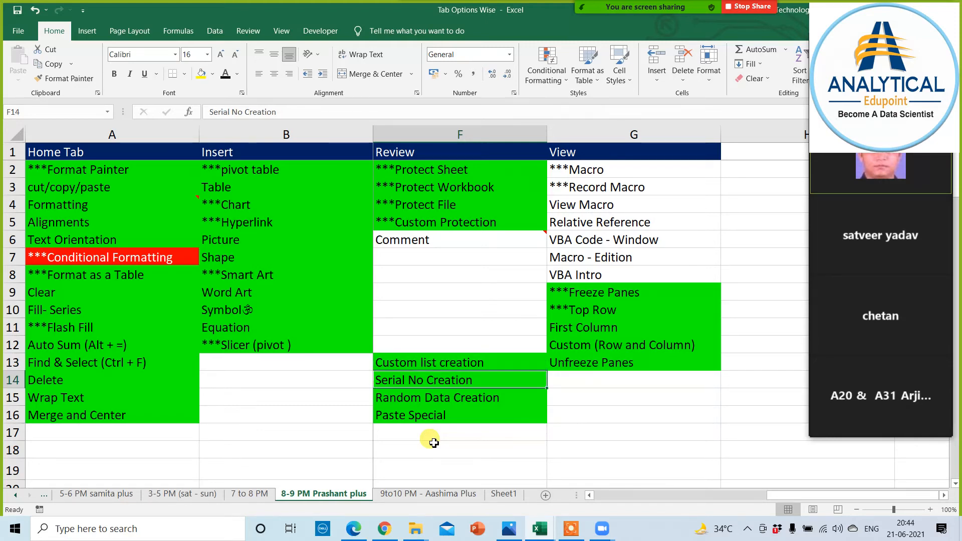
{"action": "key", "text": "Down"}
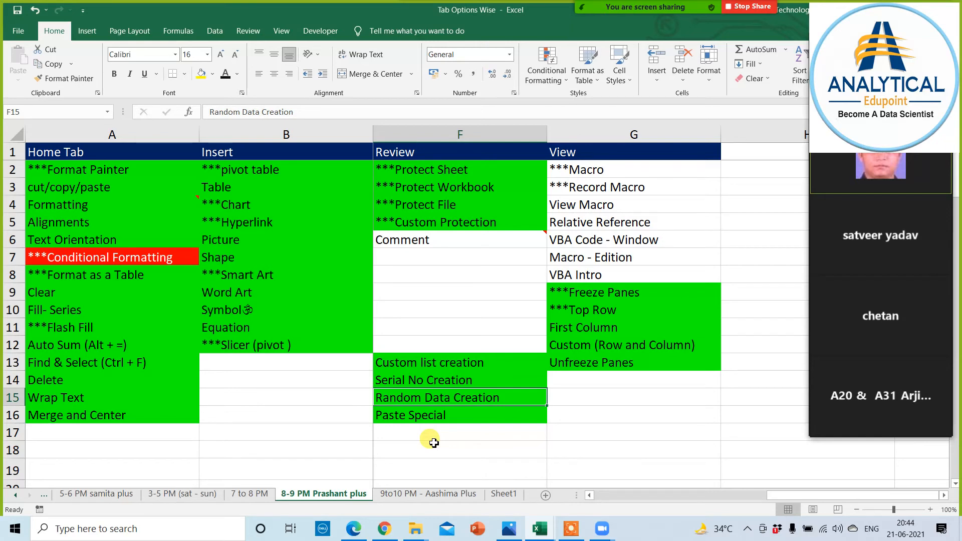
{"action": "key", "text": "Down"}
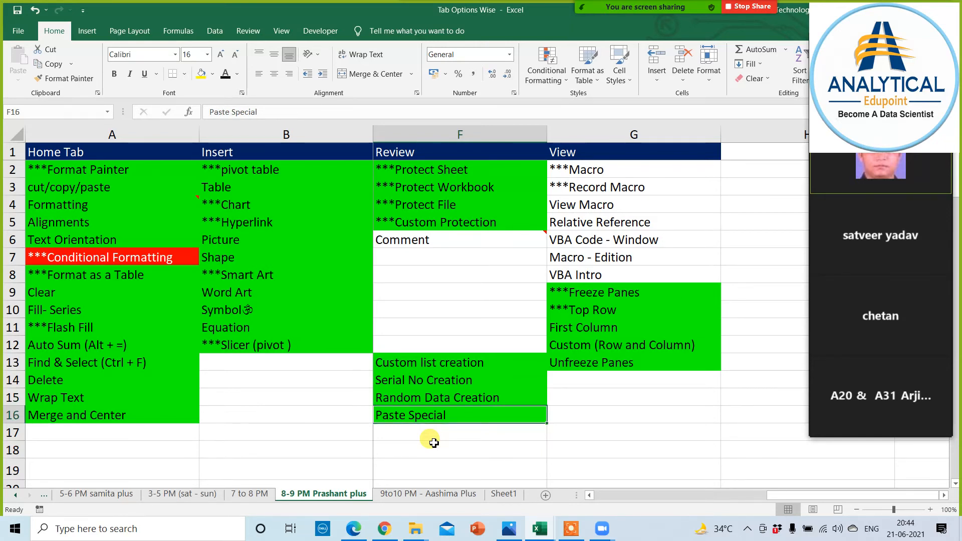
{"action": "key", "text": "Left"}
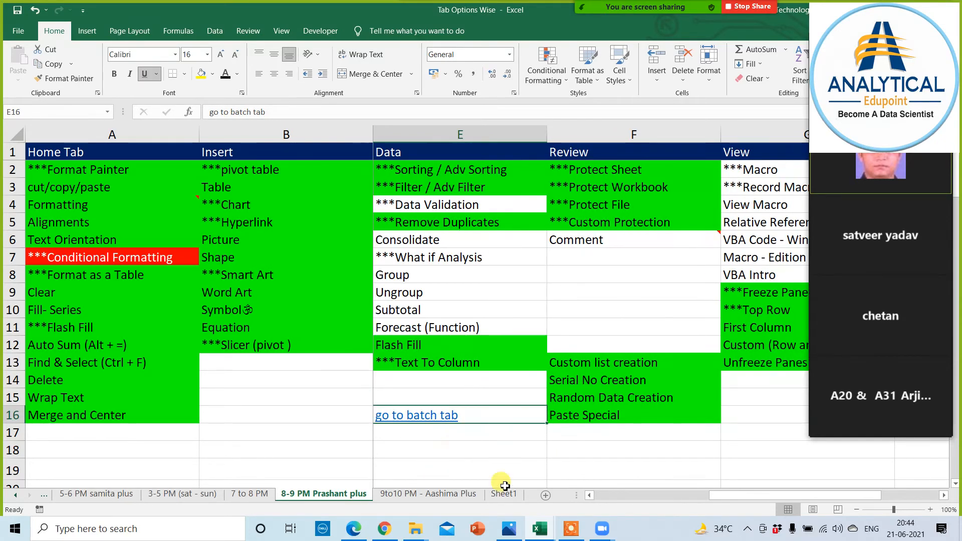
{"action": "left_click", "coordinate": [592, 234]}
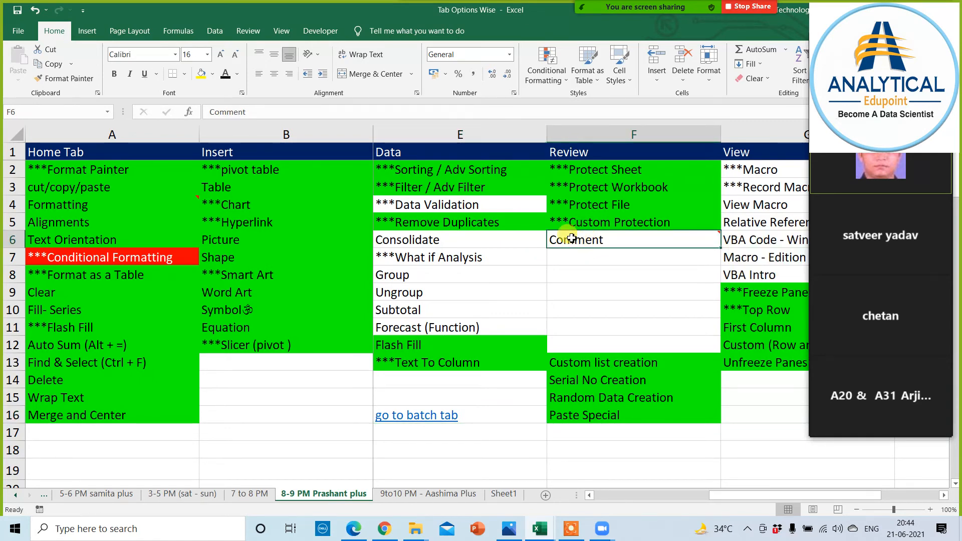
Copy Custom Protection's green fill onto the Comment entry with Format Painter
{"action": "left_click", "coordinate": [213, 73]}
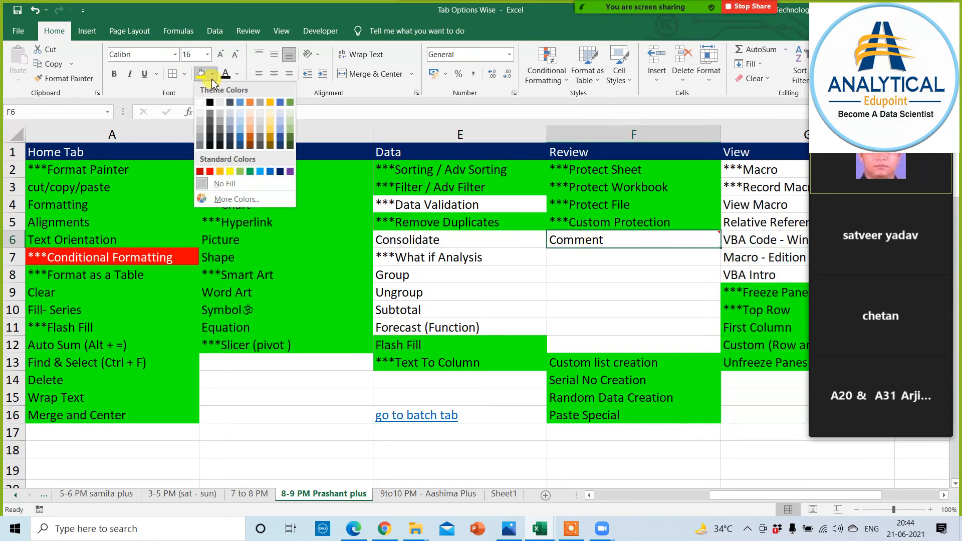
{"action": "left_click", "coordinate": [638, 227]}
{"action": "left_click", "coordinate": [639, 223]}
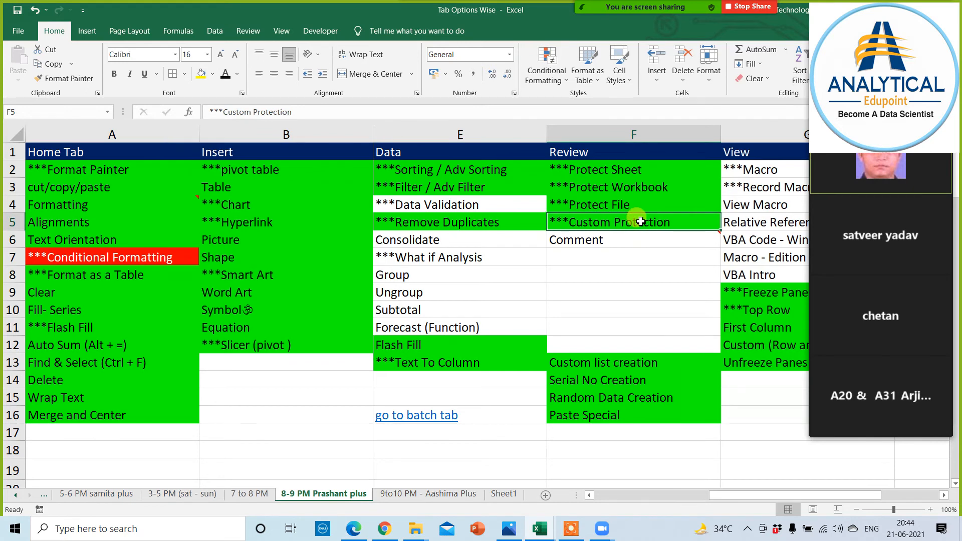
{"action": "left_click", "coordinate": [212, 74]}
{"action": "left_click", "coordinate": [64, 79]}
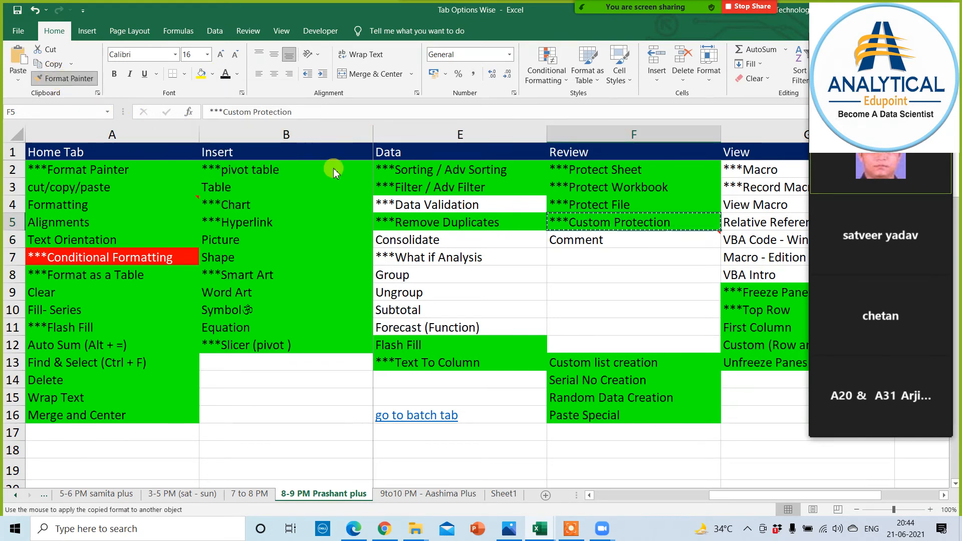
{"action": "left_click", "coordinate": [620, 238]}
{"action": "left_click", "coordinate": [590, 290]}
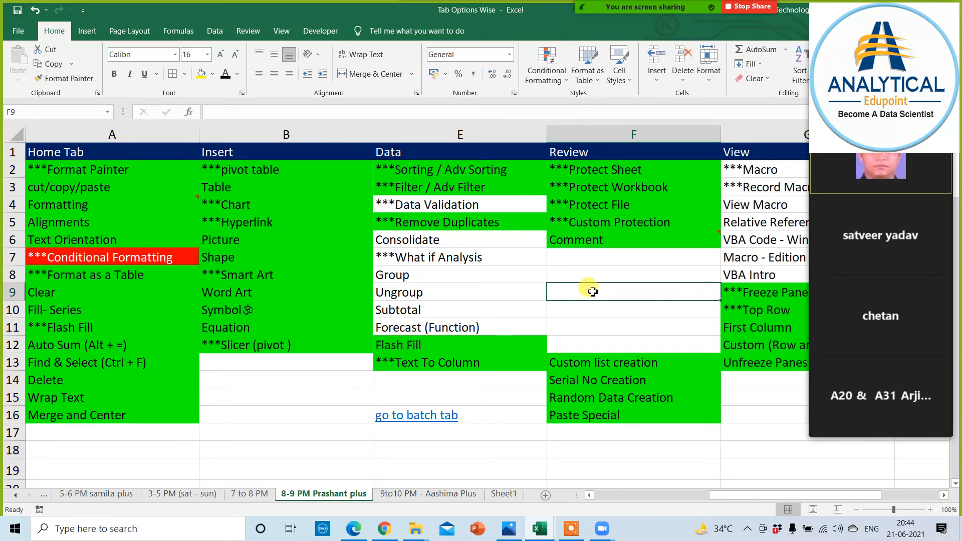
Review the Data Validation, Format as a Table, Conditional Formatting and What if Analysis entries
{"action": "left_click", "coordinate": [476, 205]}
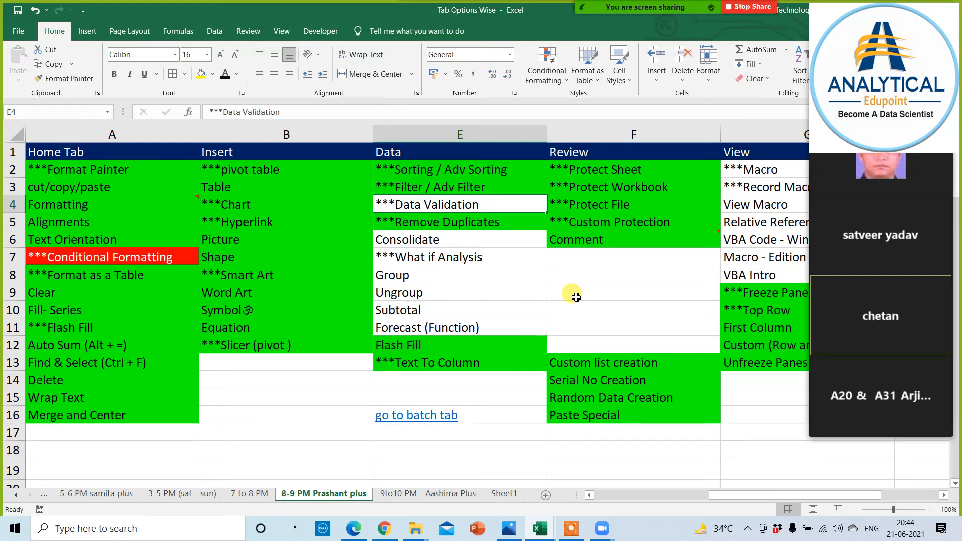
{"action": "left_click", "coordinate": [91, 269]}
{"action": "left_click", "coordinate": [93, 257]}
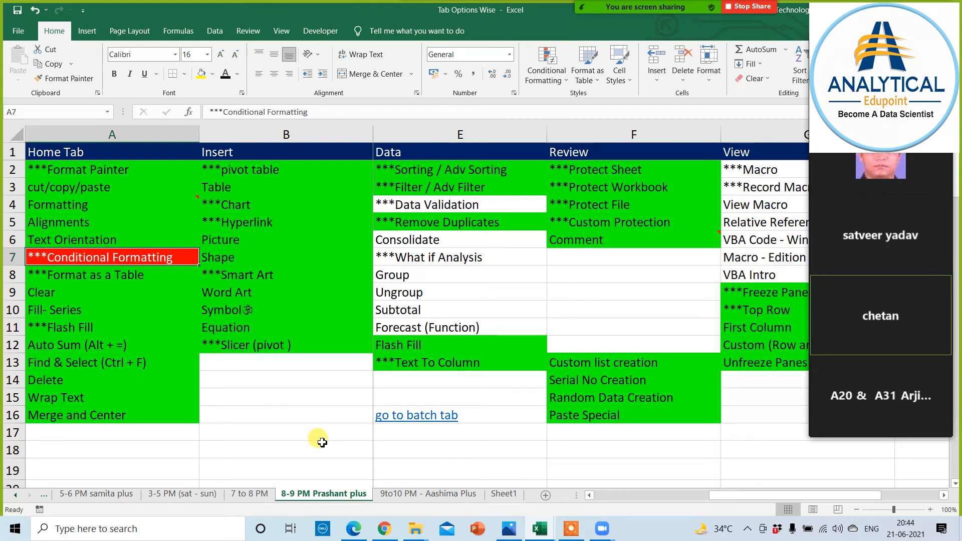
{"action": "left_click", "coordinate": [445, 207]}
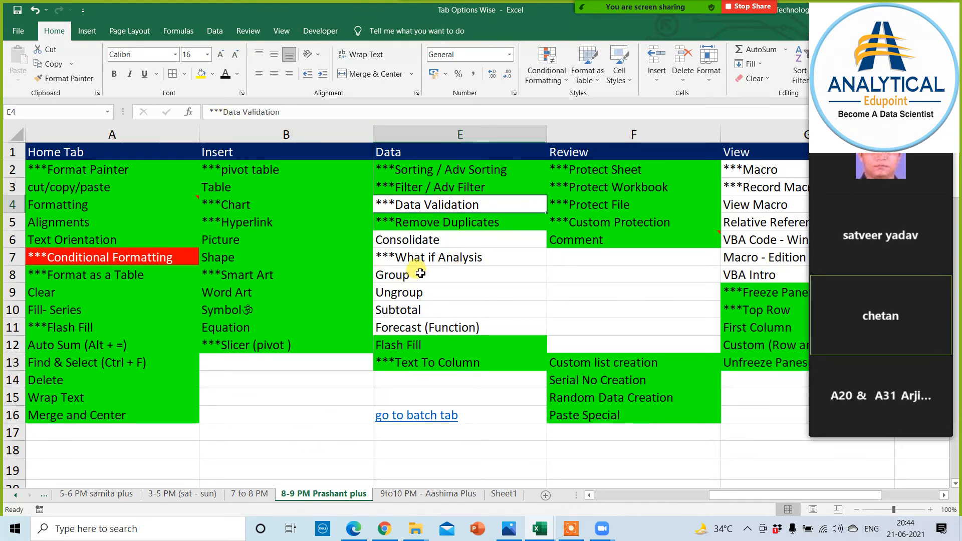
{"action": "left_click", "coordinate": [433, 257]}
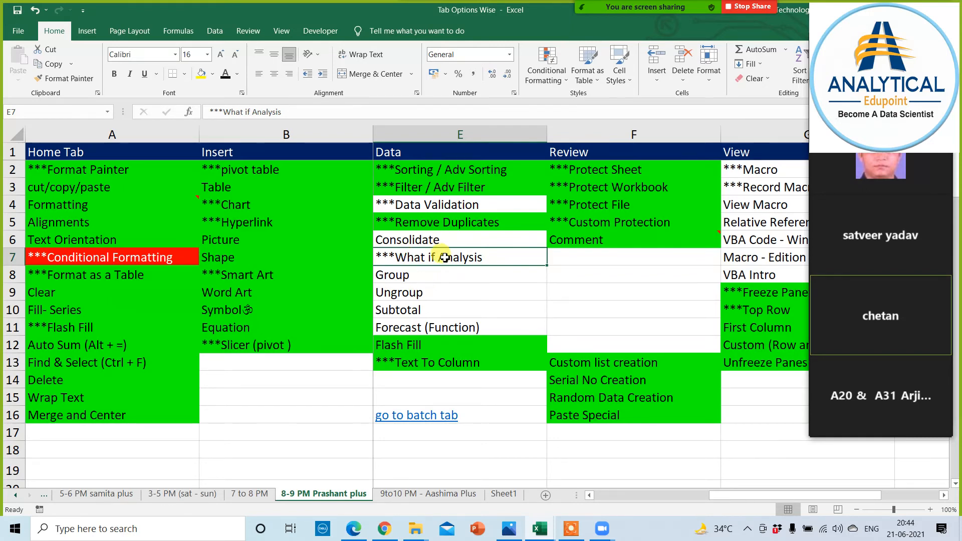
Copy Filter / Adv Filter's green fill onto What if Analysis with Format Painter
{"action": "left_click", "coordinate": [212, 74]}
{"action": "left_click", "coordinate": [501, 182]}
{"action": "left_click", "coordinate": [501, 182]}
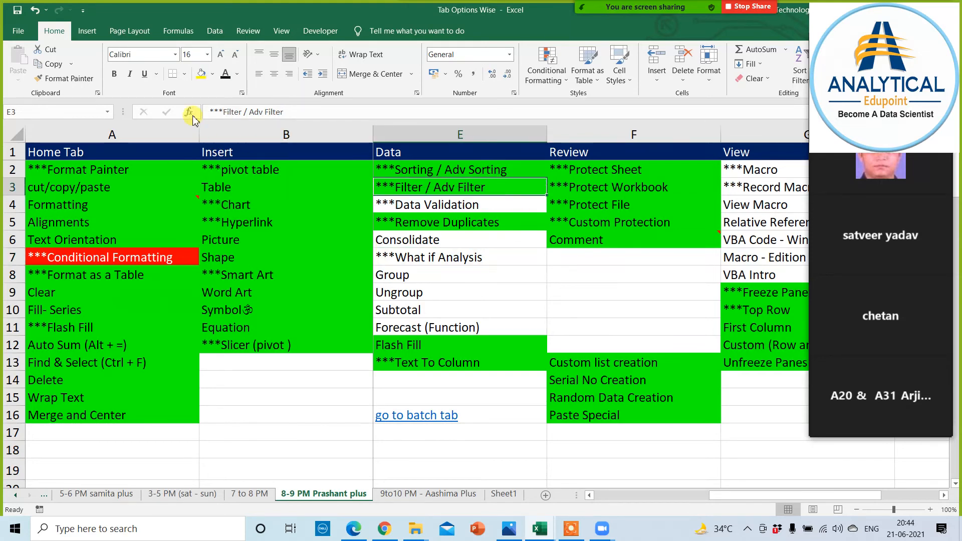
{"action": "left_click", "coordinate": [55, 79]}
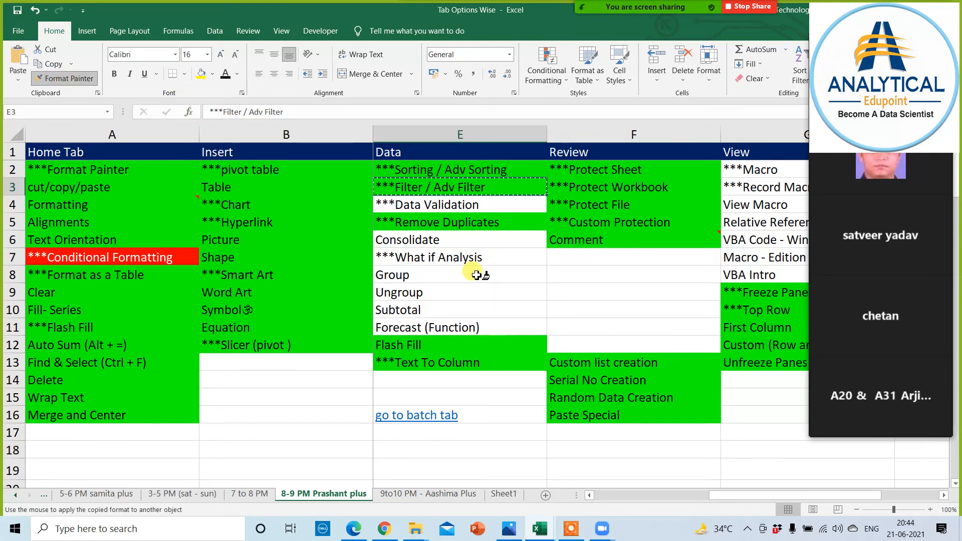
{"action": "left_click", "coordinate": [457, 257]}
{"action": "left_click", "coordinate": [257, 400]}
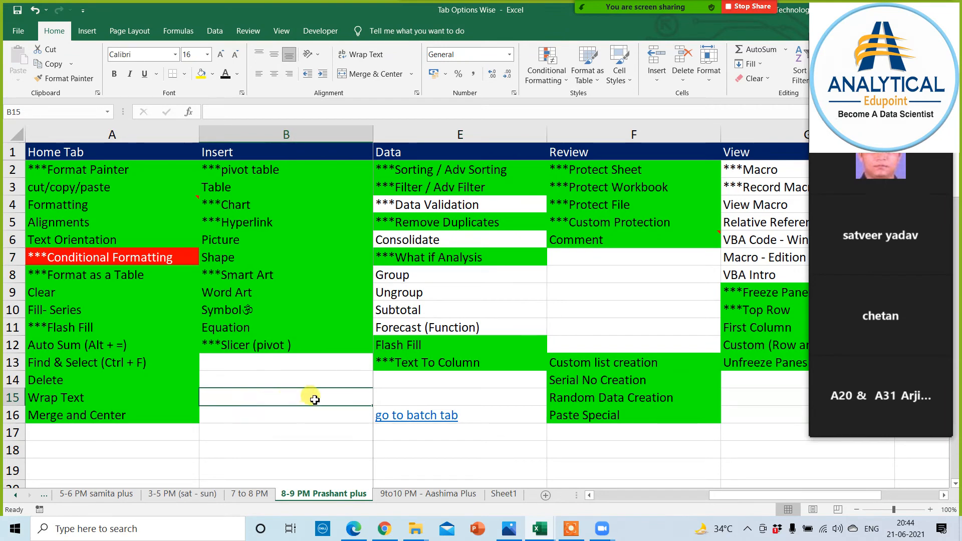
Highlight Data Validation, Consolidate through Group, Forecast, and View's Macro through VBA Intro for review
{"action": "left_click", "coordinate": [423, 205]}
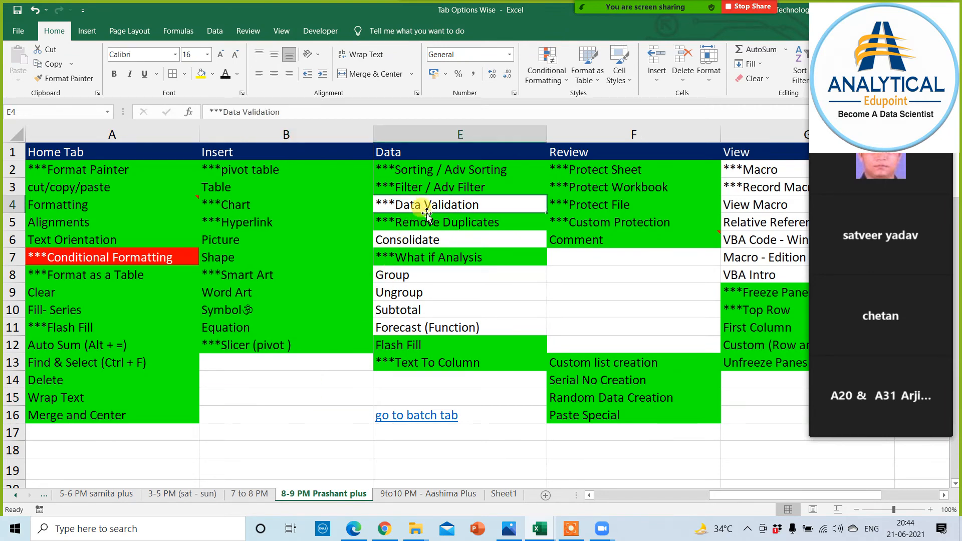
{"action": "left_click_drag", "start_coordinate": [421, 240], "coordinate": [440, 323]}
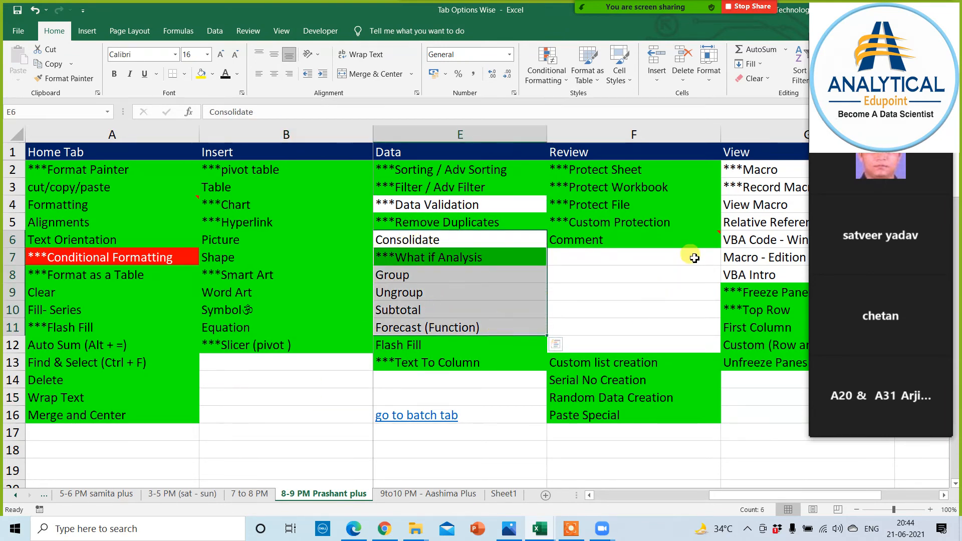
{"action": "left_click", "coordinate": [759, 204]}
{"action": "left_click_drag", "start_coordinate": [751, 170], "coordinate": [756, 273]}
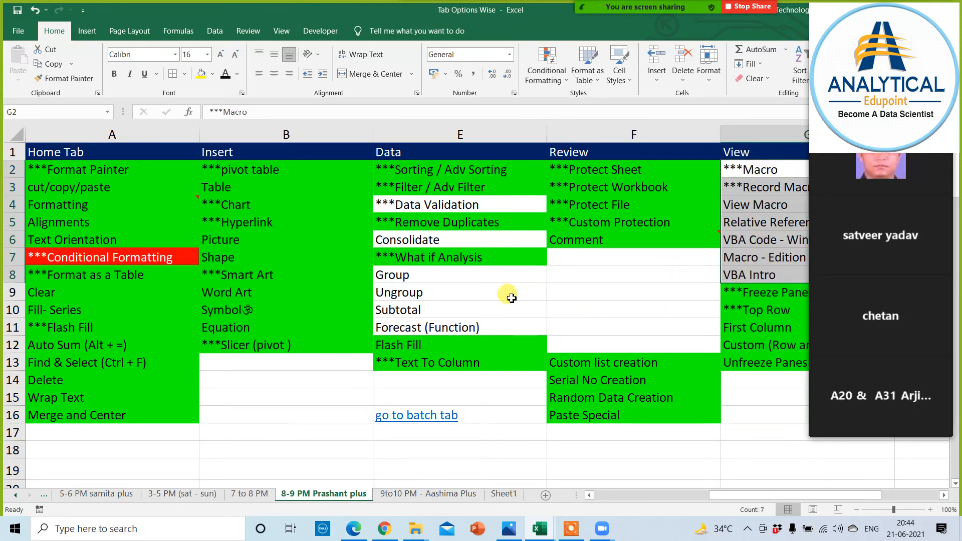
{"action": "left_click", "coordinate": [439, 213]}
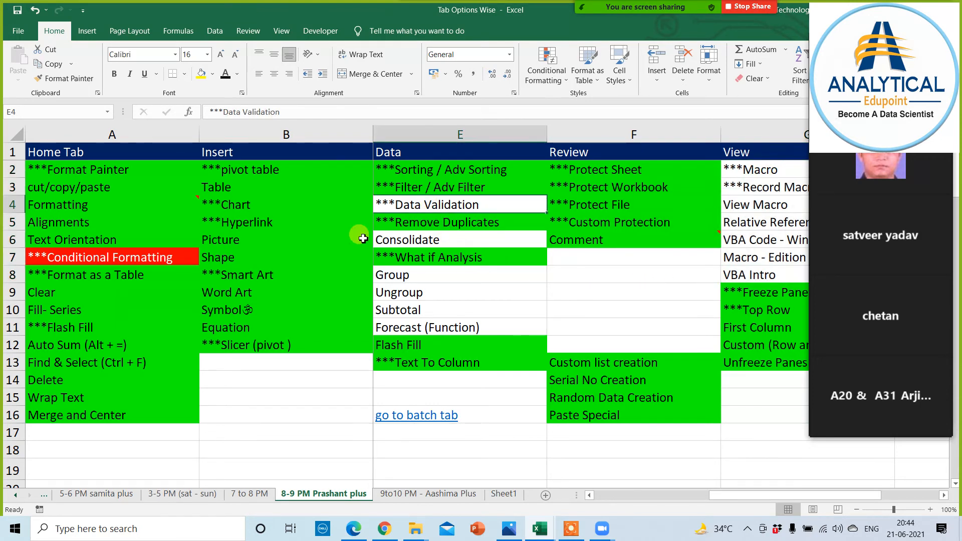
Check Format as a Table and Find & Select, then switch to the Basic Home Tab Plus workbook
{"action": "left_click", "coordinate": [185, 271]}
{"action": "left_click", "coordinate": [243, 362]}
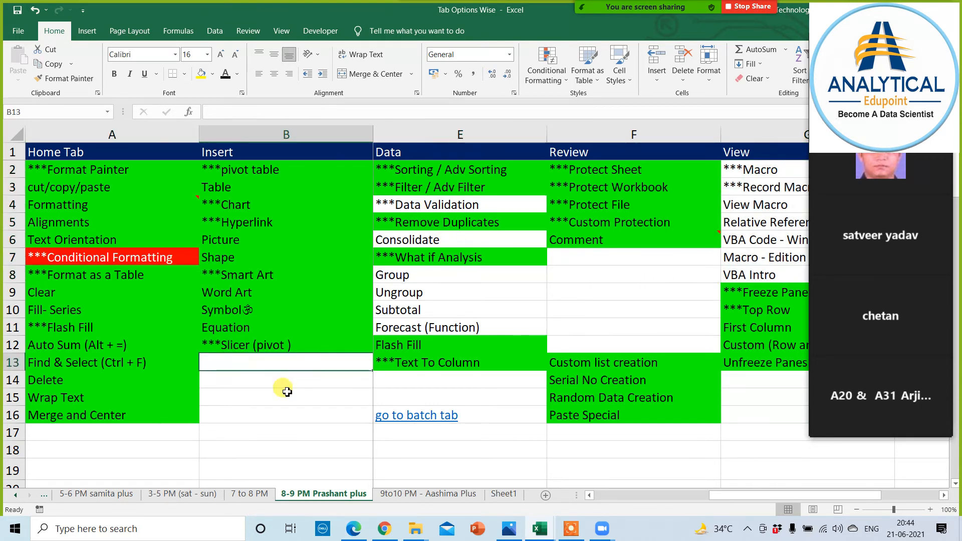
{"action": "key", "text": "Left"}
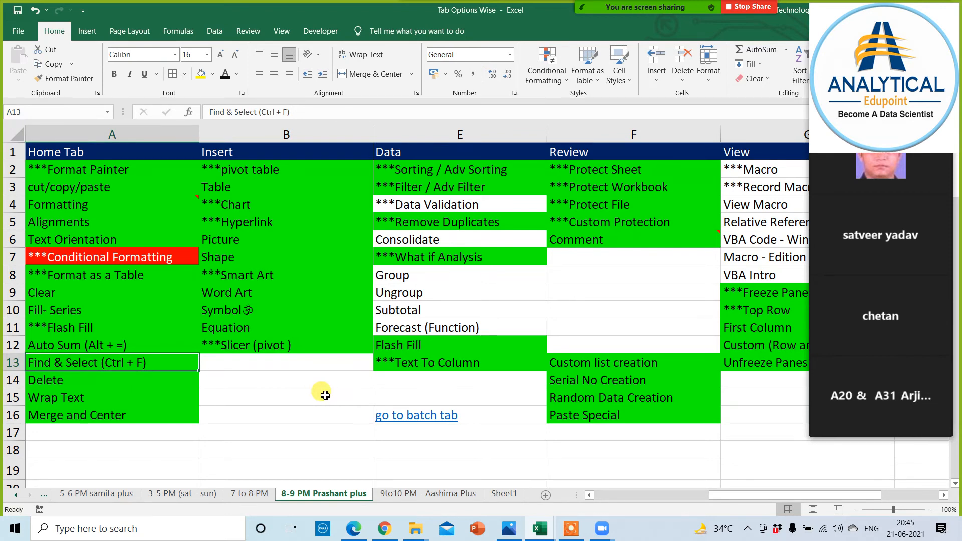
{"action": "key", "text": "alt+Tab"}
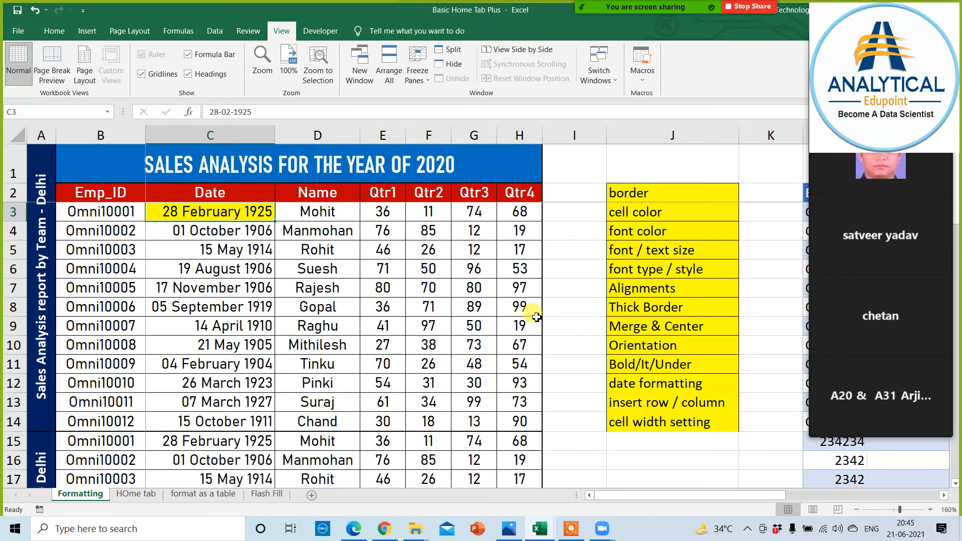
Show the desktop, open the function List file, and scroll its sheet tabs to Batch Timing
{"action": "key", "text": "super+d"}
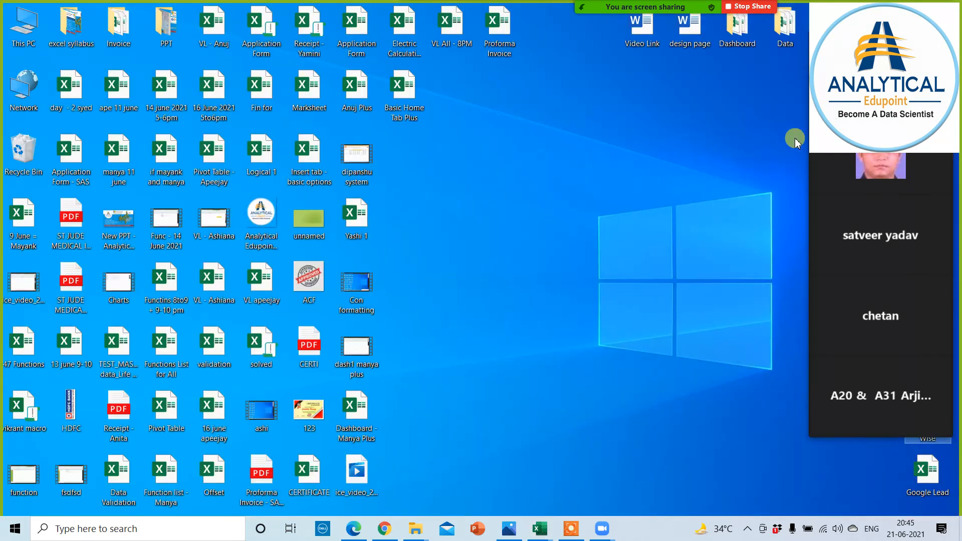
{"action": "left_click_drag", "start_coordinate": [891, 27], "coordinate": [607, 60]}
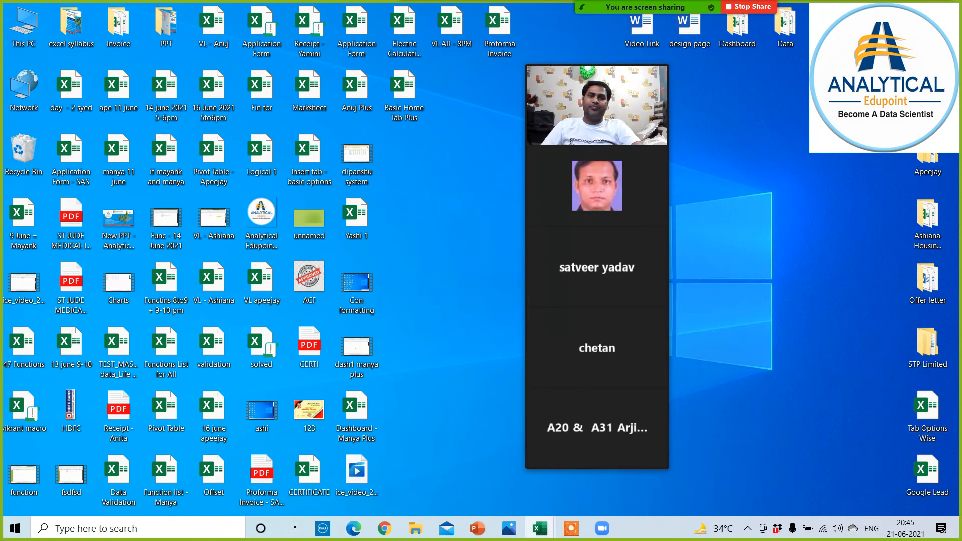
{"action": "double_click", "coordinate": [880, 85]}
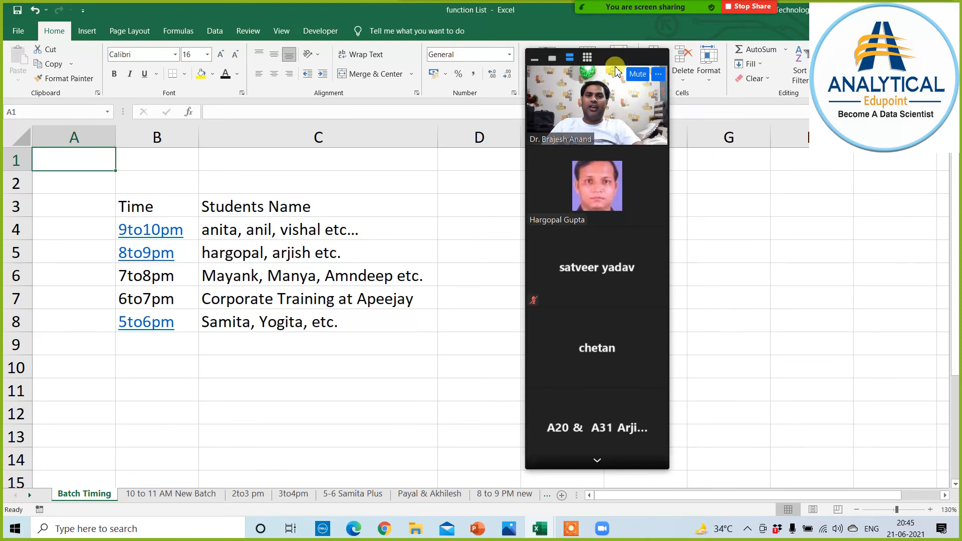
{"action": "left_click_drag", "start_coordinate": [615, 72], "coordinate": [890, 70]}
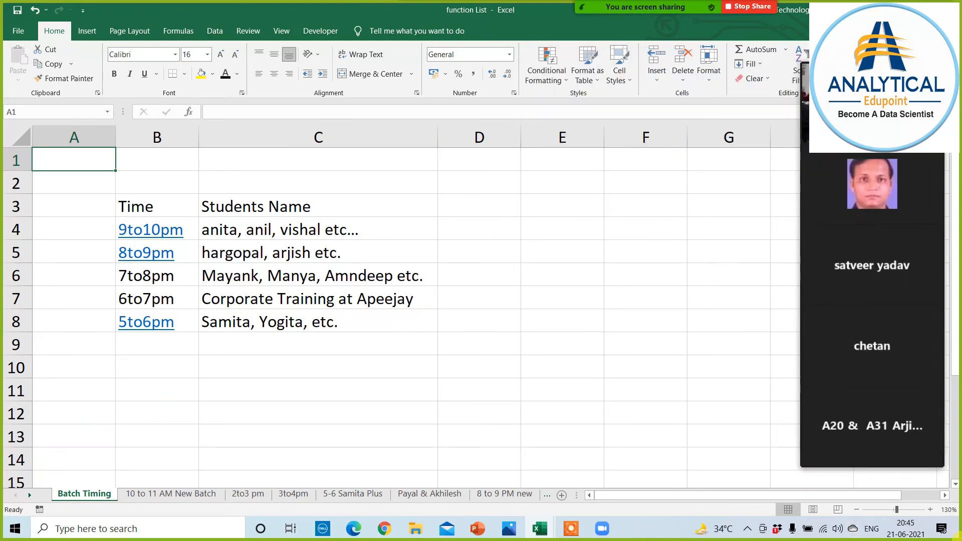
{"action": "left_click", "coordinate": [29, 495]}
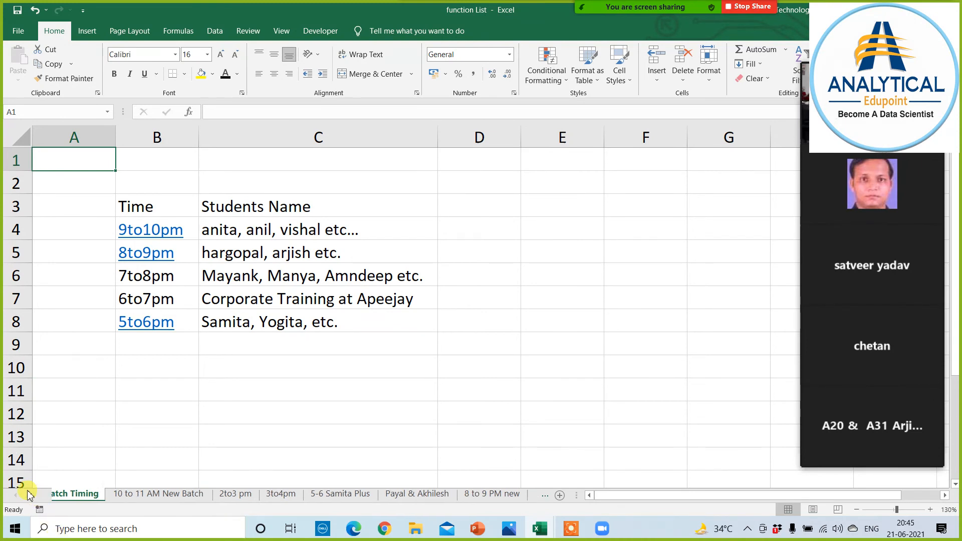
{"action": "left_click", "coordinate": [29, 495]}
{"action": "left_click", "coordinate": [273, 420]}
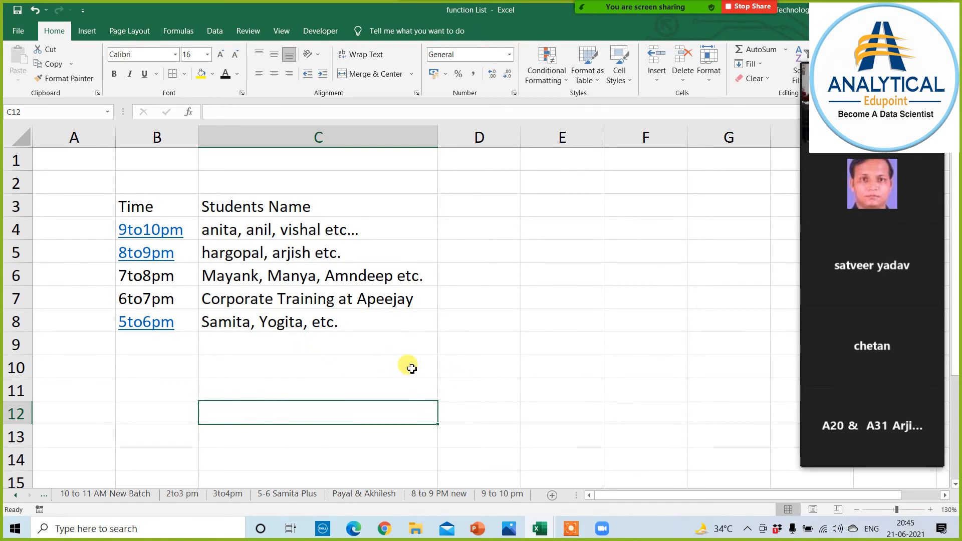
Open the 8 to 9 PM new sheet and move across its header row to K1 and back to G1
{"action": "left_click", "coordinate": [436, 494]}
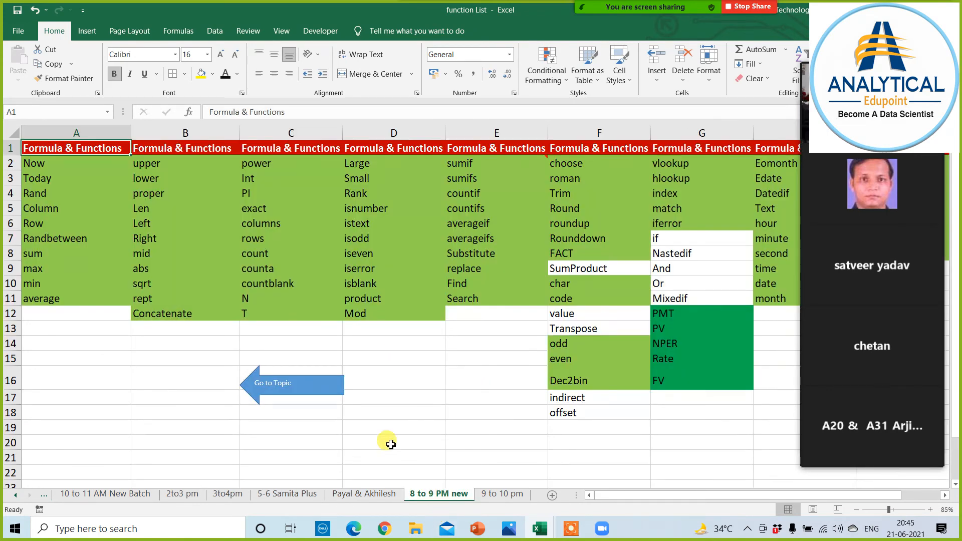
{"action": "left_click", "coordinate": [315, 413]}
{"action": "left_click", "coordinate": [170, 379]}
{"action": "left_click", "coordinate": [93, 361]}
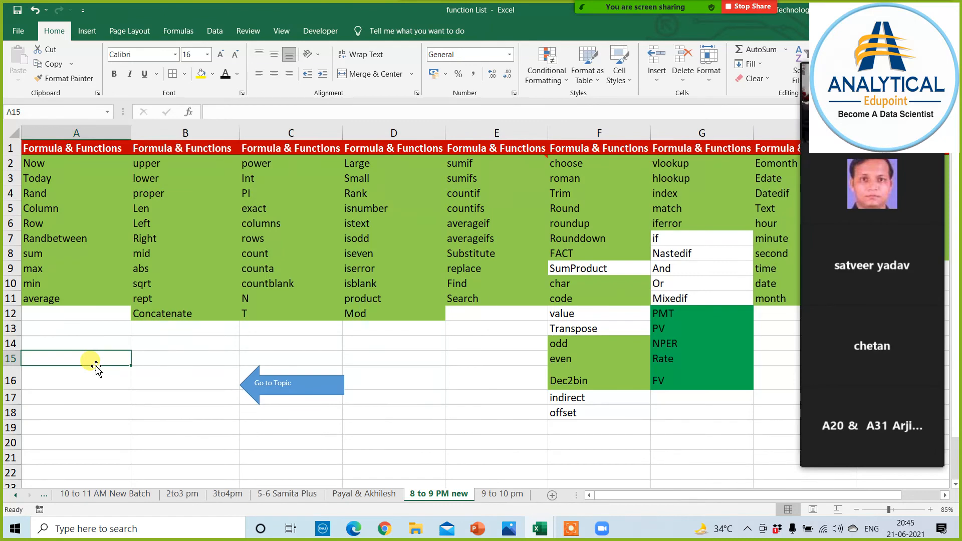
{"action": "key", "text": "Up"}
{"action": "key", "text": "Up"}
{"action": "key", "text": "Up"}
{"action": "key", "text": "Up"}
{"action": "key", "text": "Up"}
{"action": "key", "text": "Up"}
{"action": "key", "text": "Up"}
{"action": "key", "text": "Up"}
{"action": "key", "text": "Up"}
{"action": "key", "text": "Up"}
{"action": "key", "text": "Up"}
{"action": "key", "text": "Up"}
{"action": "key", "text": "Up"}
{"action": "key", "text": "Up"}
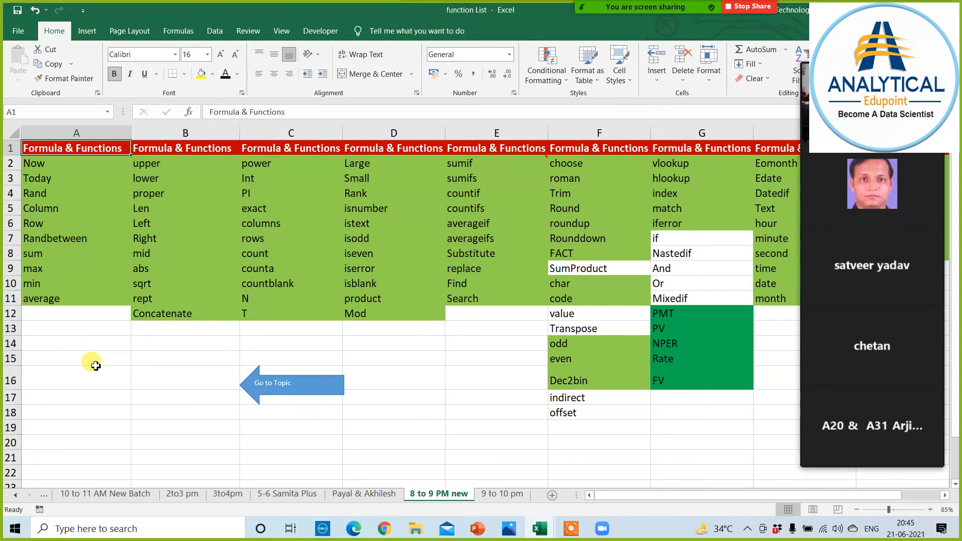
{"action": "key", "text": "Right"}
{"action": "key", "text": "Right"}
{"action": "key", "text": "Right"}
{"action": "key", "text": "Right"}
{"action": "key", "text": "Right"}
{"action": "key", "text": "Right"}
{"action": "key", "text": "Right"}
{"action": "key", "text": "Right"}
{"action": "key", "text": "Right"}
{"action": "key", "text": "Right"}
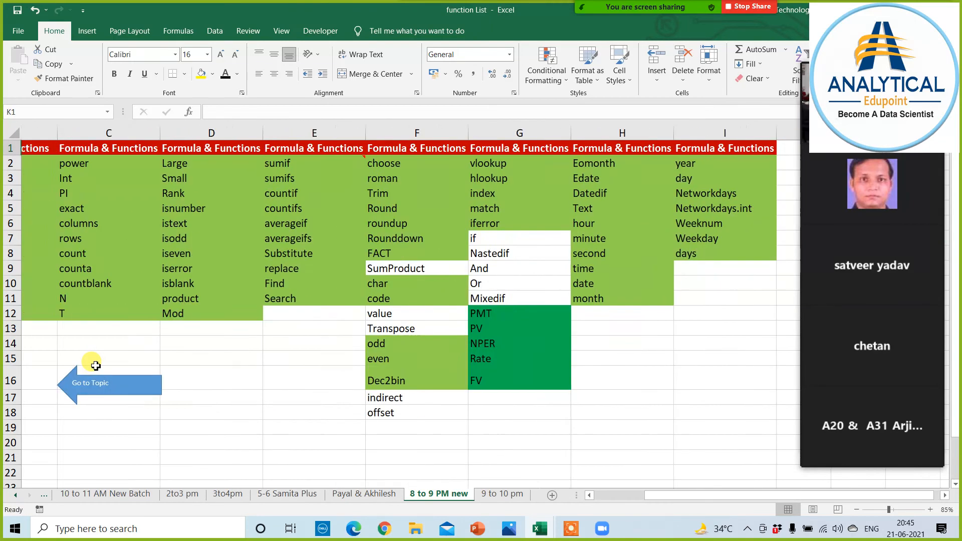
{"action": "key", "text": "Left"}
{"action": "key", "text": "Left"}
{"action": "key", "text": "Left"}
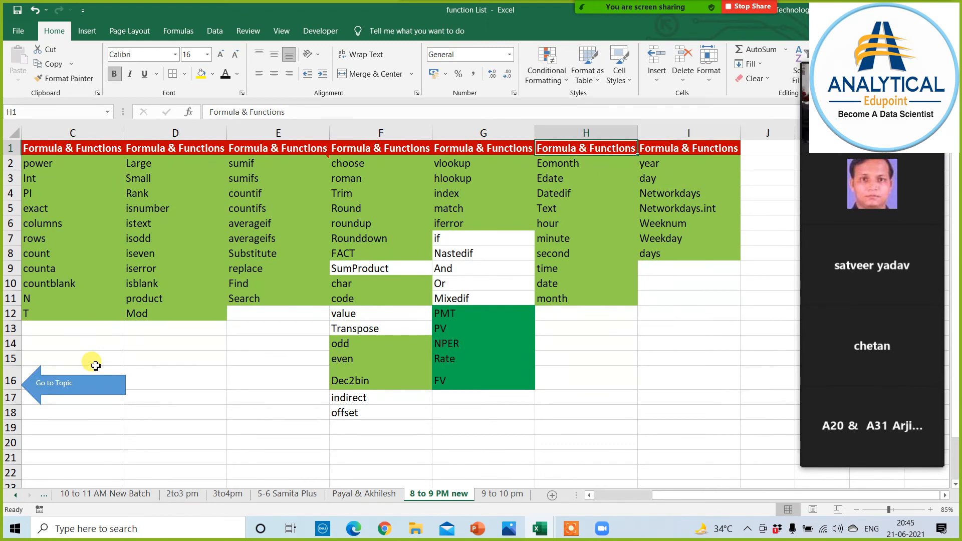
{"action": "key", "text": "Left"}
Browse column G, selecting the logical functions if through Mixedif, then columns F and E
{"action": "key", "text": "Down"}
{"action": "key", "text": "Down"}
{"action": "key", "text": "Down"}
{"action": "key", "text": "Down"}
{"action": "key", "text": "Down"}
{"action": "key", "text": "Down"}
{"action": "key", "text": "Down"}
{"action": "key", "text": "Down"}
{"action": "key", "text": "Down"}
{"action": "key", "text": "Down"}
{"action": "key", "text": "Down"}
{"action": "key", "text": "Down"}
{"action": "key", "text": "Down"}
{"action": "key", "text": "Down"}
{"action": "key", "text": "Down"}
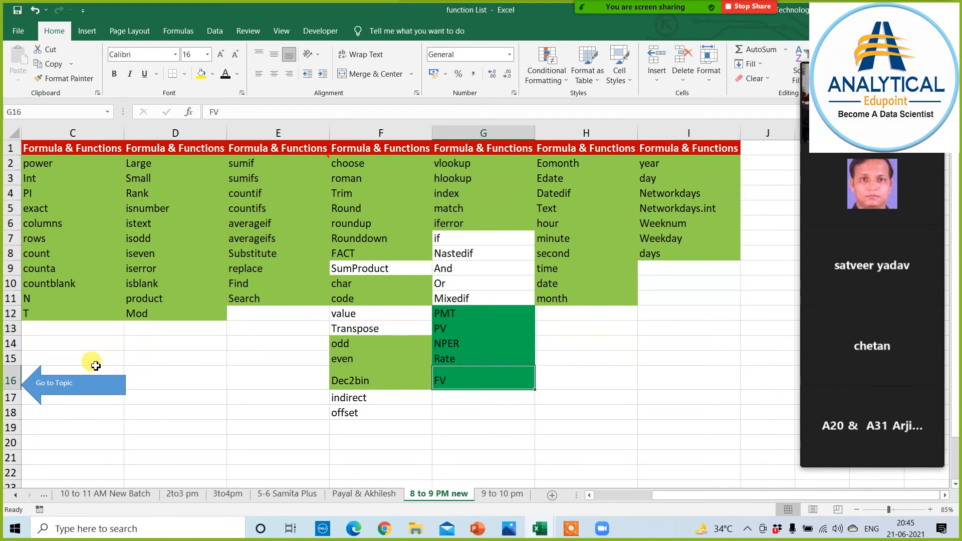
{"action": "key", "text": "Down"}
{"action": "key", "text": "Down"}
{"action": "key", "text": "Up"}
{"action": "key", "text": "Up"}
{"action": "key", "text": "Up"}
{"action": "key", "text": "Up"}
{"action": "key", "text": "Up"}
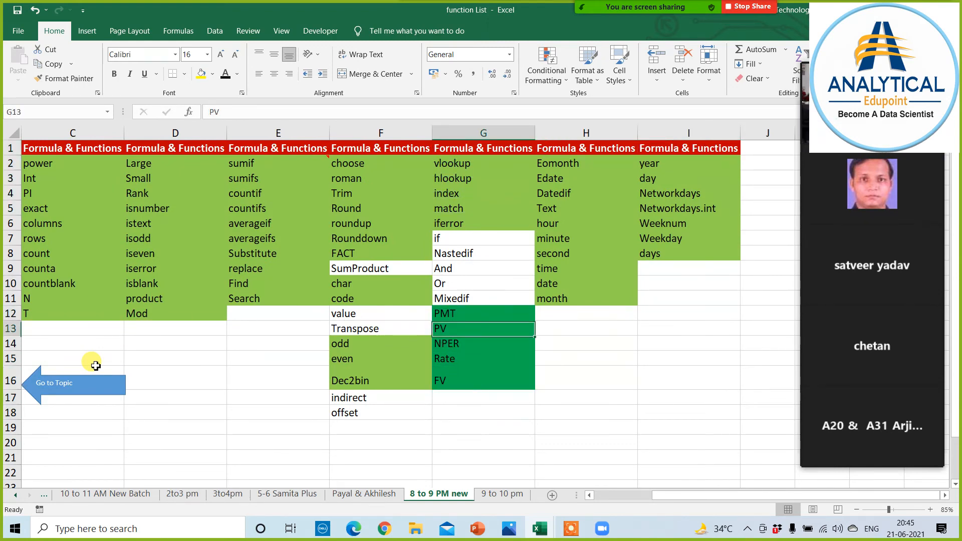
{"action": "key", "text": "Up"}
{"action": "key", "text": "Up"}
{"action": "key", "text": "Up"}
{"action": "key", "text": "Up"}
{"action": "key", "text": "Up"}
{"action": "key", "text": "Up"}
{"action": "key", "text": "shift+Down"}
{"action": "key", "text": "shift+Down"}
{"action": "key", "text": "shift+Down"}
{"action": "key", "text": "shift+Down"}
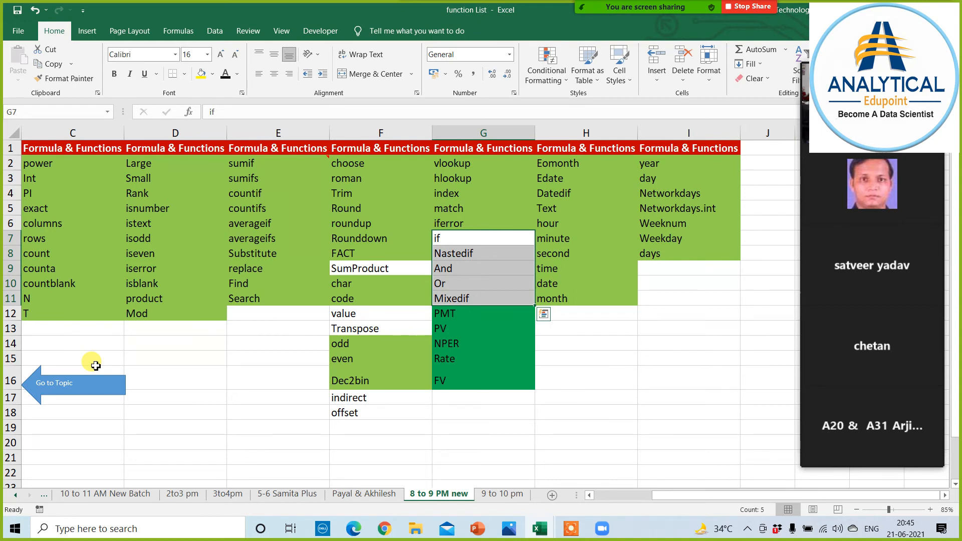
{"action": "key", "text": "Down"}
{"action": "key", "text": "Down"}
{"action": "key", "text": "Down"}
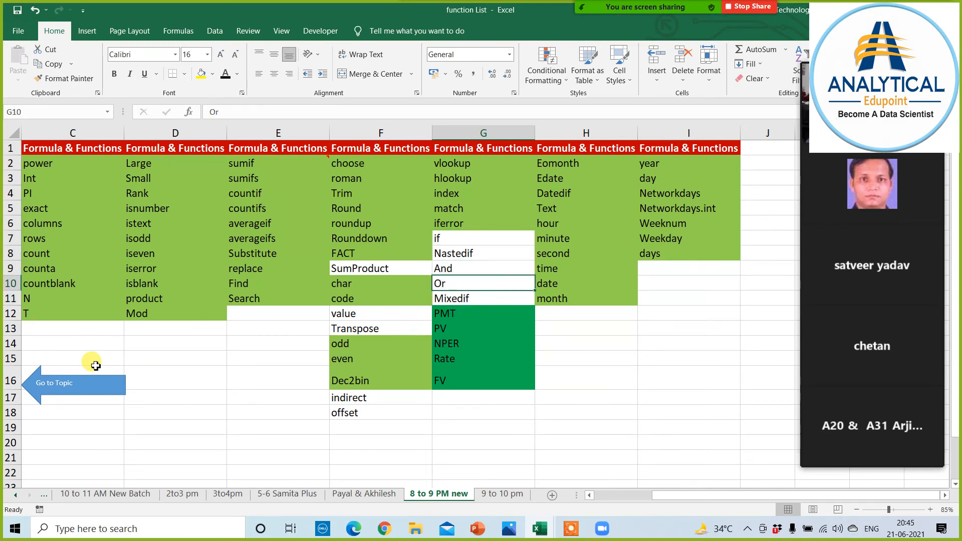
{"action": "key", "text": "Left"}
{"action": "key", "text": "Down"}
{"action": "key", "text": "Down"}
{"action": "key", "text": "Down"}
{"action": "key", "text": "Down"}
{"action": "key", "text": "Down"}
{"action": "key", "text": "Down"}
{"action": "key", "text": "Down"}
{"action": "key", "text": "Down"}
{"action": "key", "text": "Down"}
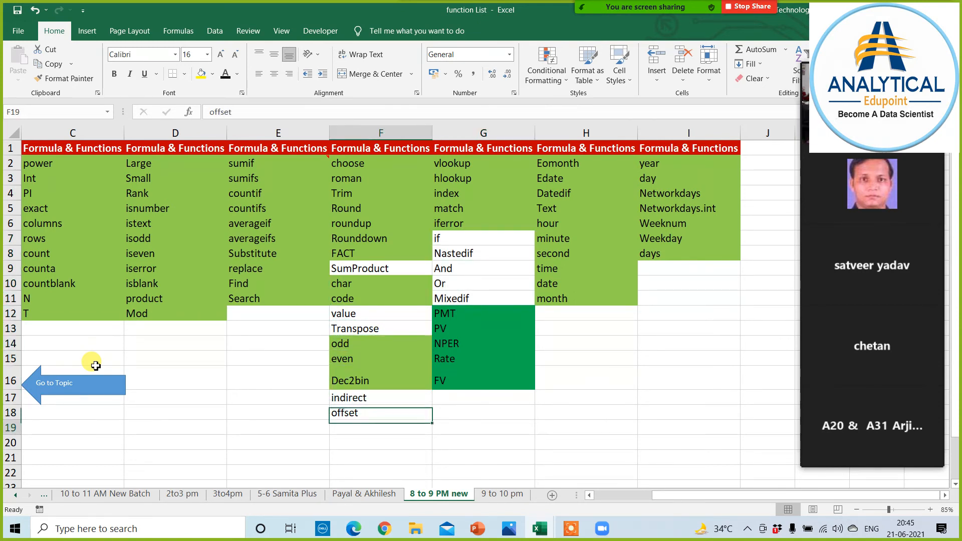
{"action": "key", "text": "Up"}
{"action": "key", "text": "Up"}
{"action": "key", "text": "Up"}
{"action": "key", "text": "Up"}
{"action": "key", "text": "Up"}
{"action": "key", "text": "Up"}
{"action": "key", "text": "Up"}
{"action": "key", "text": "Up"}
{"action": "key", "text": "Up"}
{"action": "key", "text": "Up"}
{"action": "key", "text": "Up"}
{"action": "key", "text": "Up"}
{"action": "key", "text": "Up"}
{"action": "key", "text": "Up"}
{"action": "key", "text": "Up"}
{"action": "key", "text": "Up"}
{"action": "key", "text": "Up"}
{"action": "key", "text": "Up"}
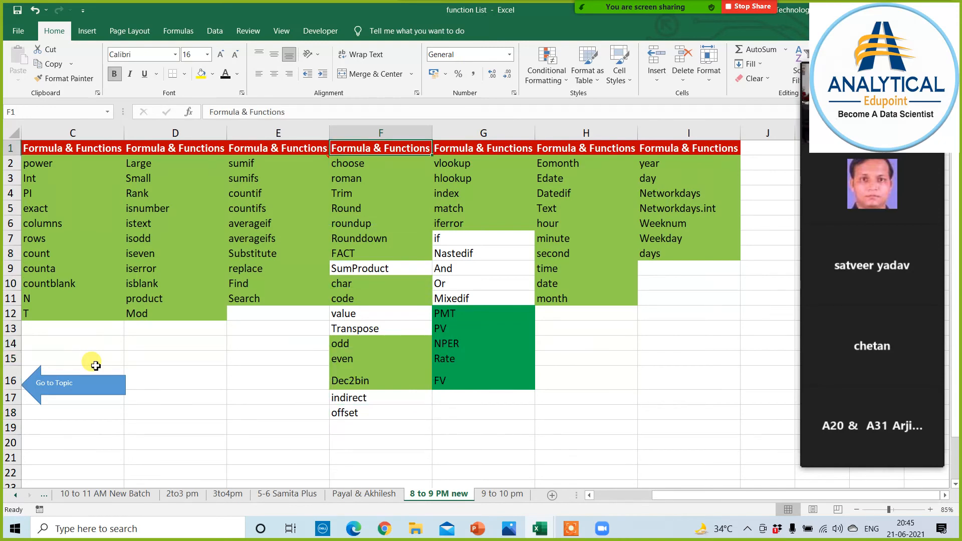
{"action": "key", "text": "Left"}
{"action": "key", "text": "Left"}
{"action": "key", "text": "Left"}
{"action": "key", "text": "Left"}
{"action": "key", "text": "Left"}
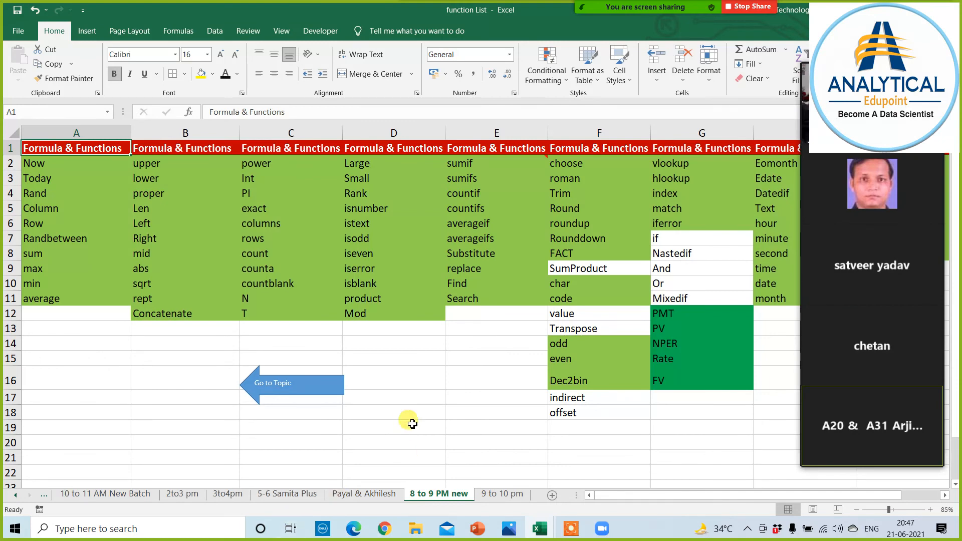
{"action": "scroll", "coordinate": [408, 421], "scroll_direction": "down", "scroll_amount": 2}
{"action": "left_click", "coordinate": [254, 369]}
{"action": "left_click", "coordinate": [157, 356]}
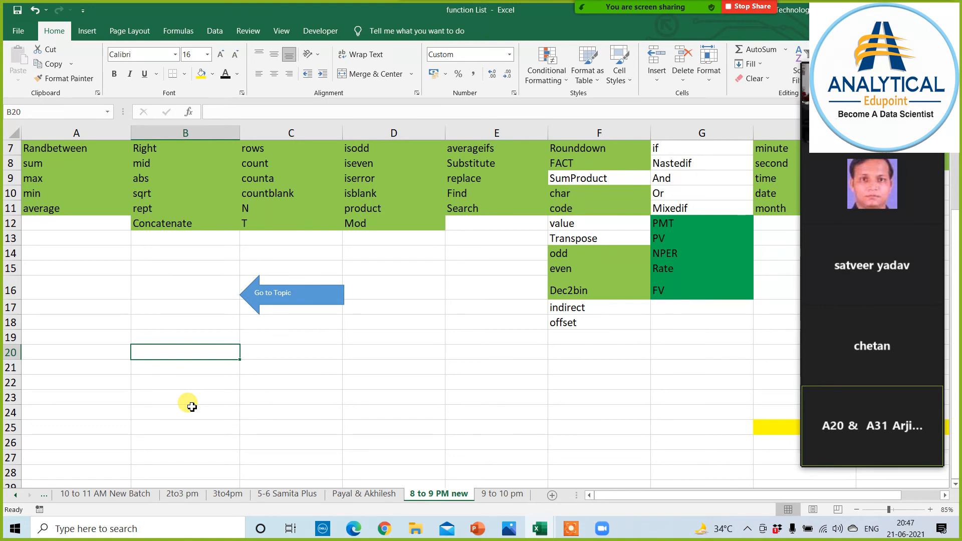
{"action": "type", "text": "5-"}
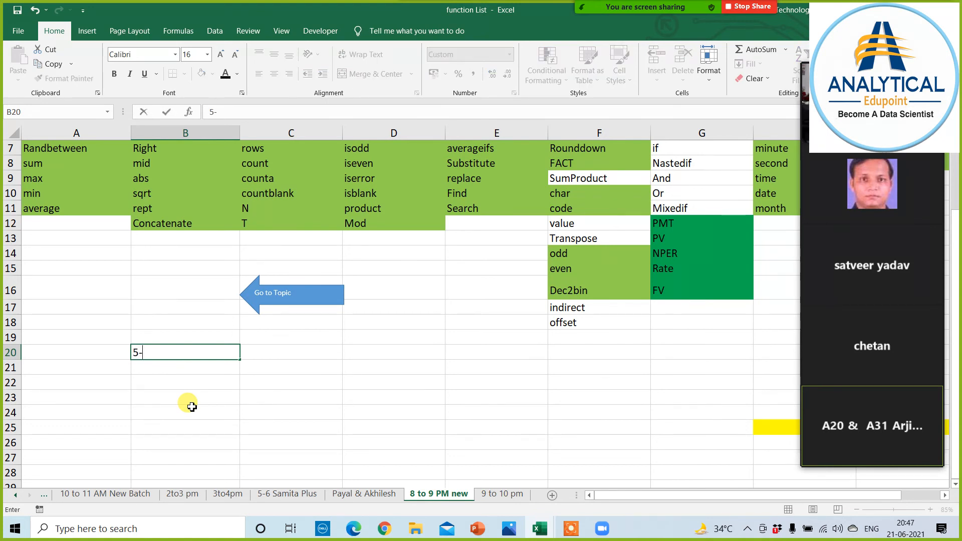
{"action": "type", "text": "6 pm"}
{"action": "key", "text": "Return"}
{"action": "key", "text": "Return"}
{"action": "key", "text": "Return"}
{"action": "type", "text": "9"}
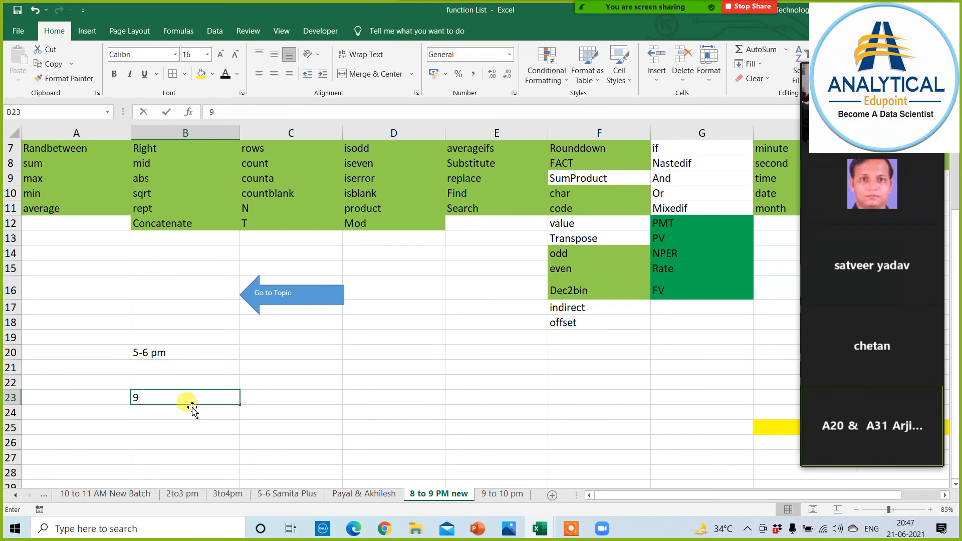
{"action": "type", "text": "-10"}
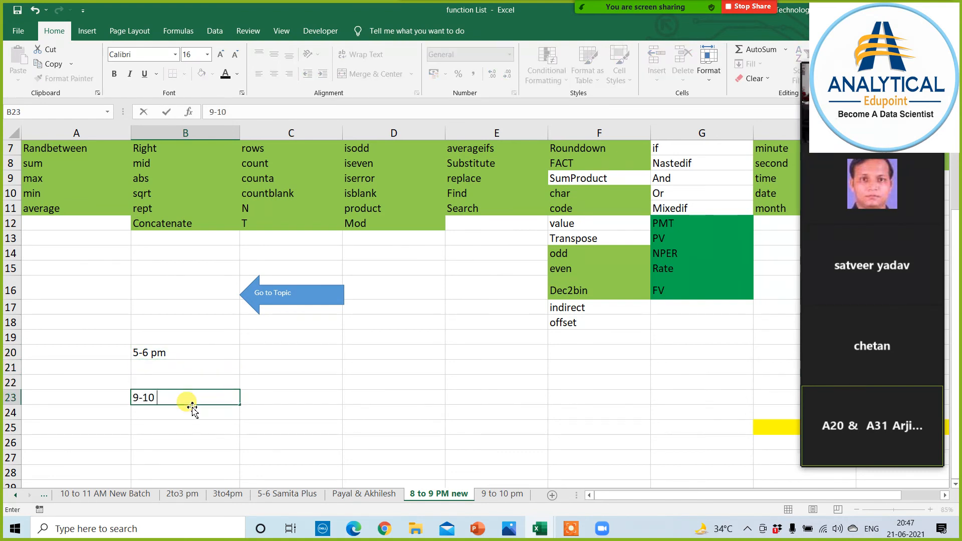
{"action": "type", "text": " pm"}
{"action": "key", "text": "Up"}
{"action": "key", "text": "Up"}
{"action": "key", "text": "Down"}
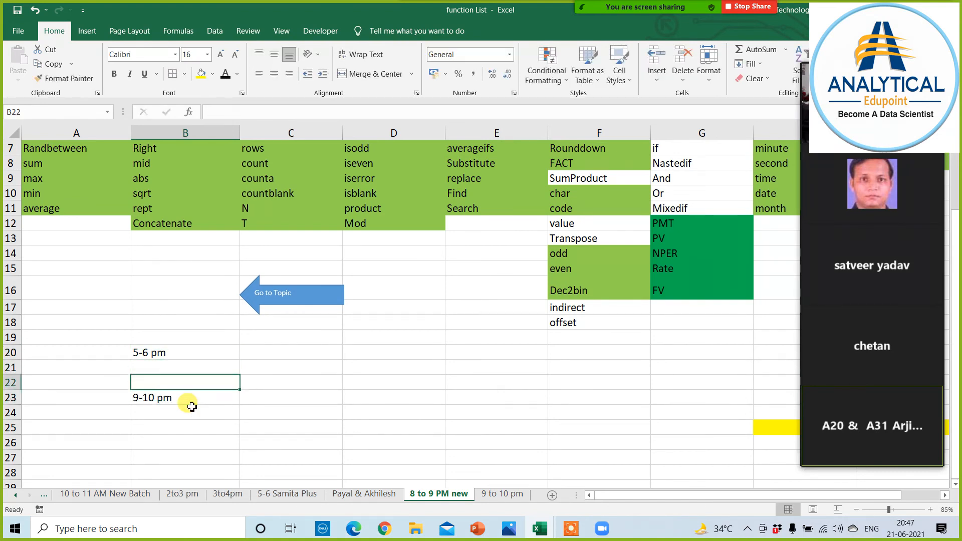
{"action": "key", "text": "Up"}
{"action": "key", "text": "Up"}
{"action": "key", "text": "Down"}
{"action": "key", "text": "Down"}
{"action": "key", "text": "Down"}
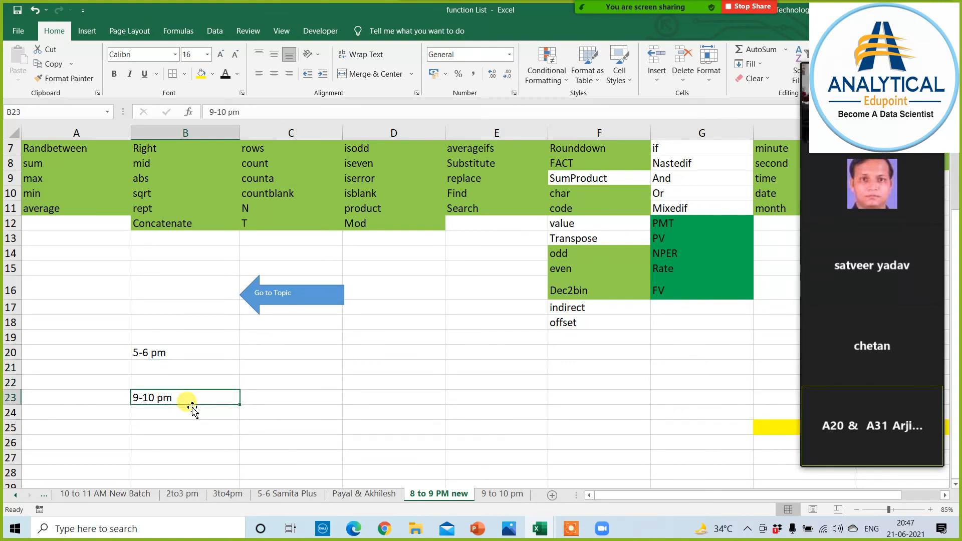
{"action": "key", "text": "Right"}
{"action": "type", "text": "2-"}
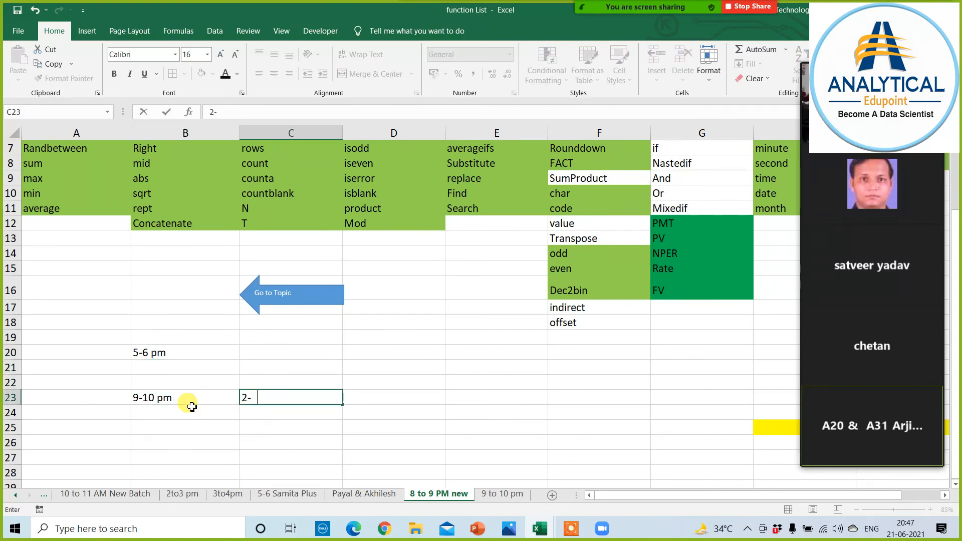
{"action": "type", "text": "03"}
{"action": "key", "text": "ctrl+Return"}
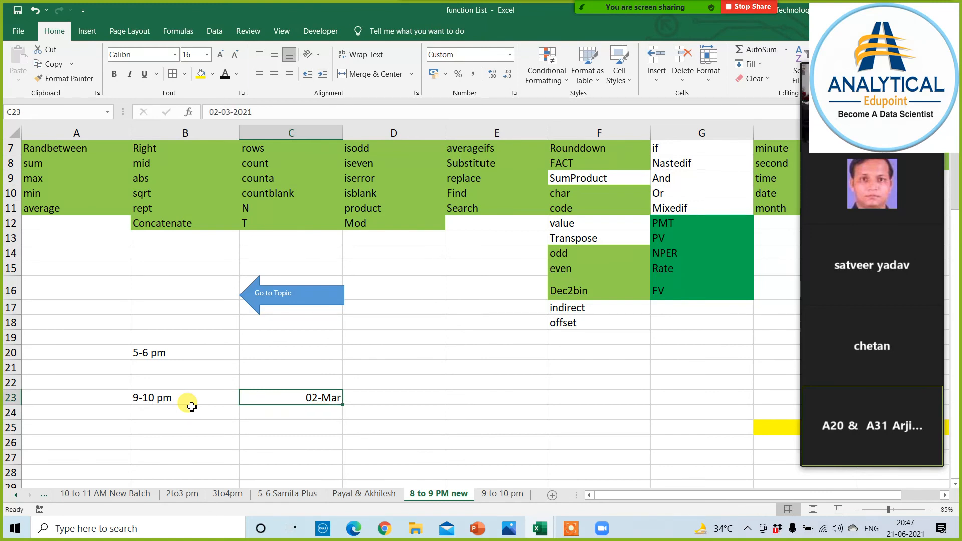
{"action": "key", "text": "Delete"}
{"action": "key", "text": "Left"}
{"action": "key", "text": "Up"}
{"action": "key", "text": "Up"}
{"action": "key", "text": "Up"}
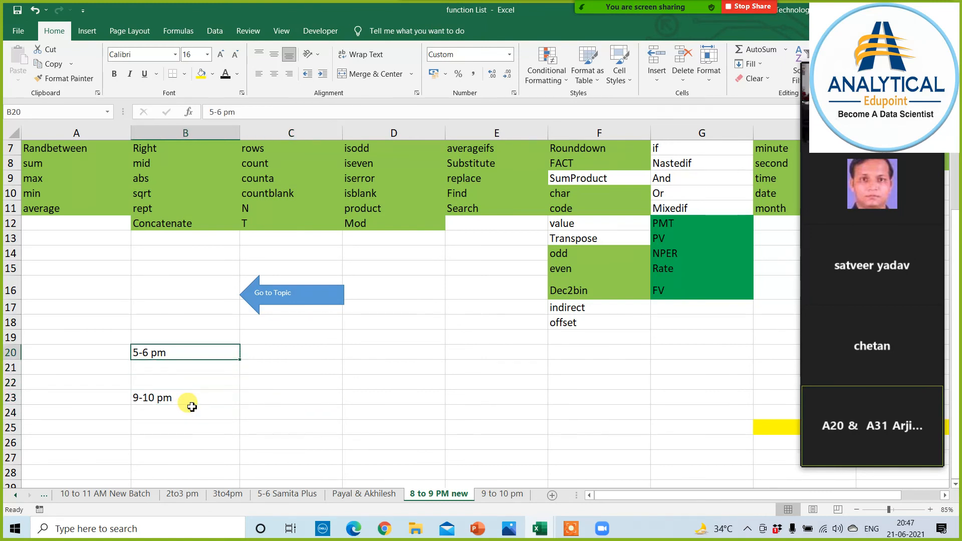
{"action": "key", "text": "Right"}
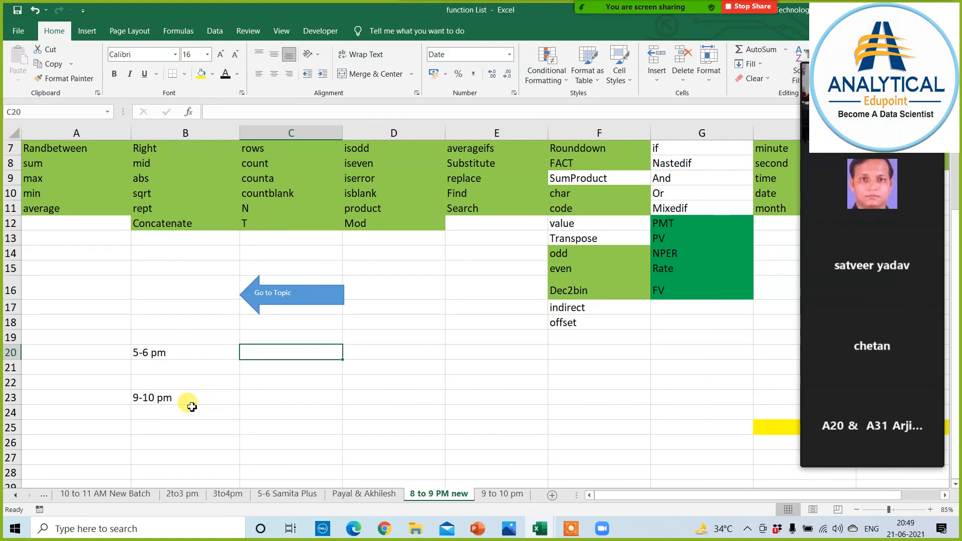
{"action": "key", "text": "Up"}
{"action": "key", "text": "Up"}
{"action": "key", "text": "Up"}
{"action": "key", "text": "Up"}
{"action": "key", "text": "Up"}
{"action": "key", "text": "Up"}
{"action": "key", "text": "Up"}
{"action": "key", "text": "Up"}
{"action": "key", "text": "Up"}
{"action": "key", "text": "Up"}
{"action": "key", "text": "Up"}
{"action": "key", "text": "Up"}
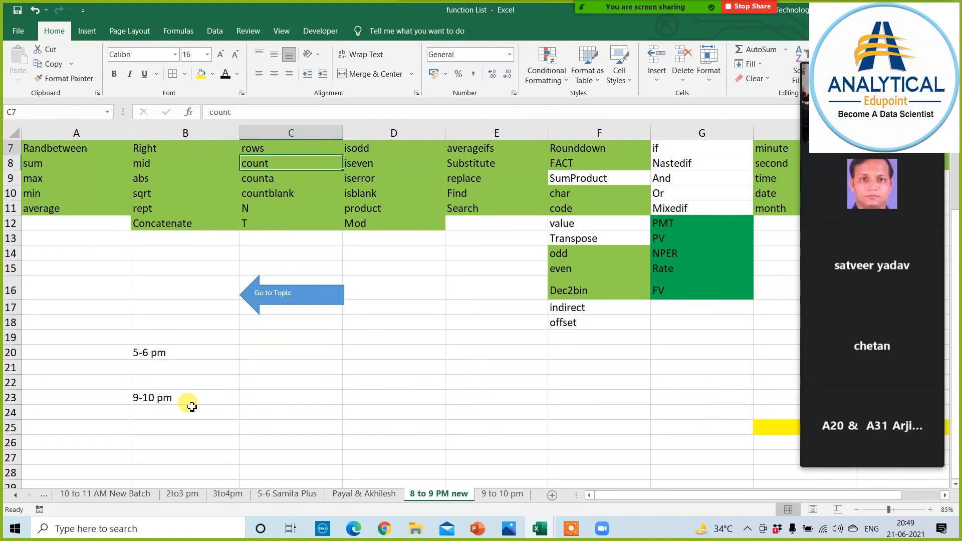
{"action": "key", "text": "Up"}
{"action": "key", "text": "Up"}
{"action": "key", "text": "Up"}
{"action": "key", "text": "Up"}
{"action": "key", "text": "Up"}
{"action": "key", "text": "Up"}
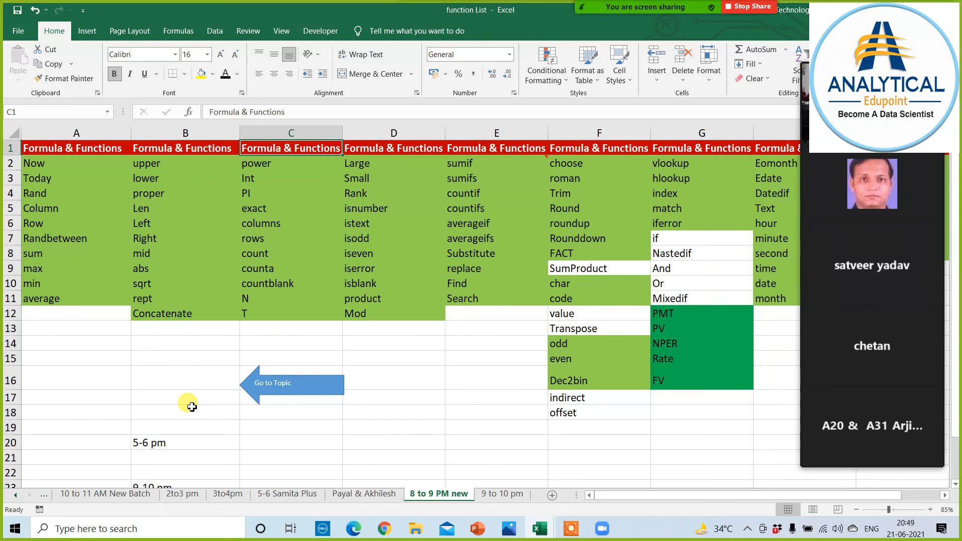
{"action": "key", "text": "Left"}
{"action": "key", "text": "Left"}
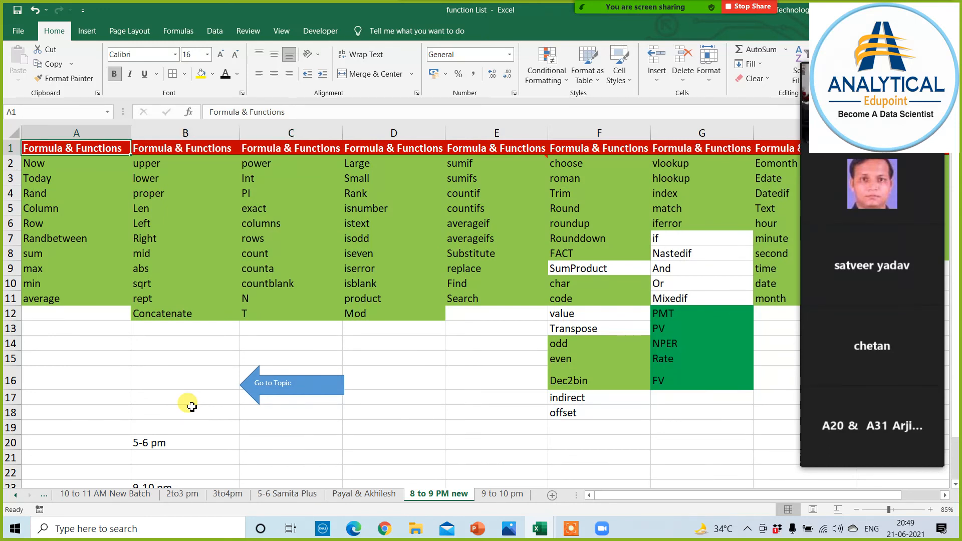
{"action": "key", "text": "alt+Tab"}
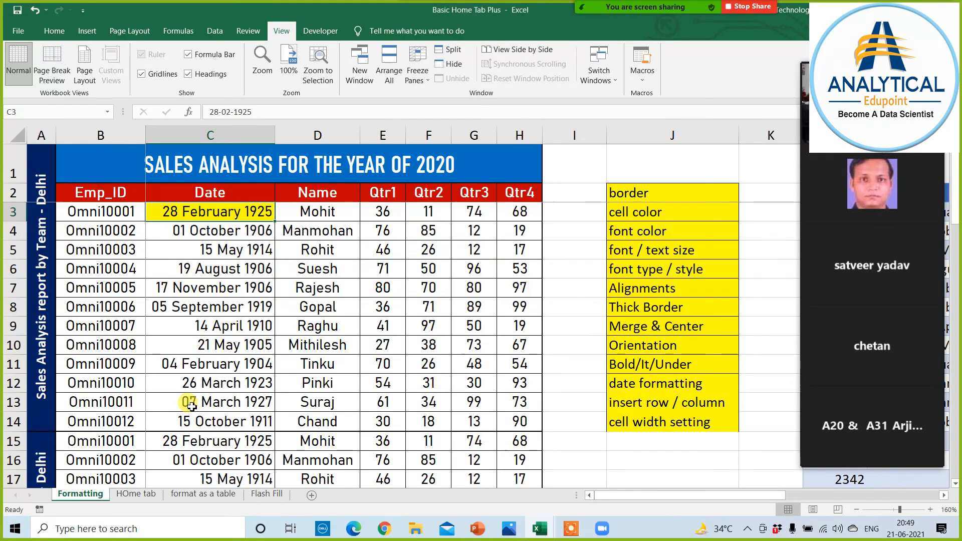
{"action": "key", "text": "alt+Tab"}
{"action": "left_click", "coordinate": [247, 429]}
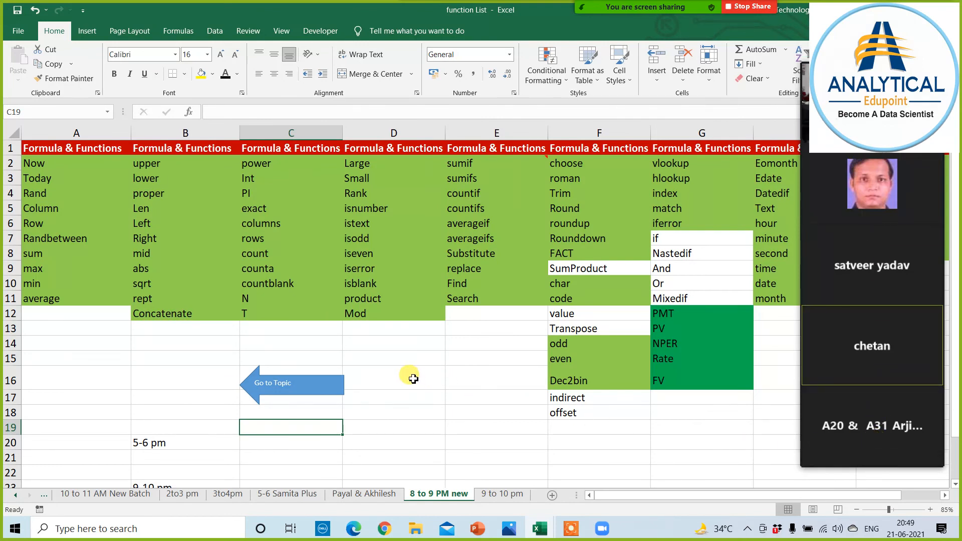
{"action": "left_click", "coordinate": [394, 345]}
{"action": "key", "text": "Right"}
{"action": "key", "text": "Right"}
{"action": "key", "text": "Right"}
{"action": "key", "text": "Right"}
{"action": "key", "text": "Right"}
{"action": "key", "text": "Right"}
{"action": "key", "text": "Right"}
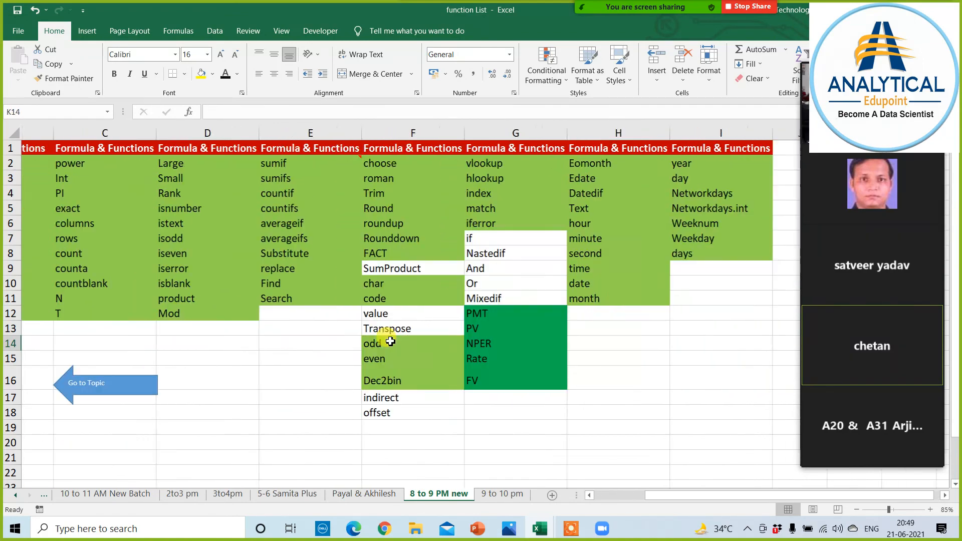
{"action": "key", "text": "Right"}
{"action": "key", "text": "Home"}
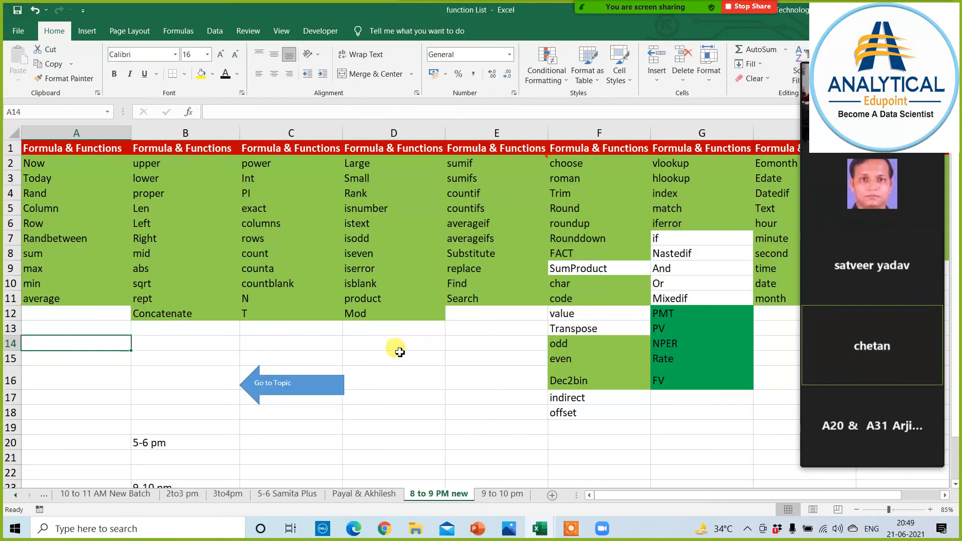
{"action": "mouse_move", "coordinate": [539, 529]}
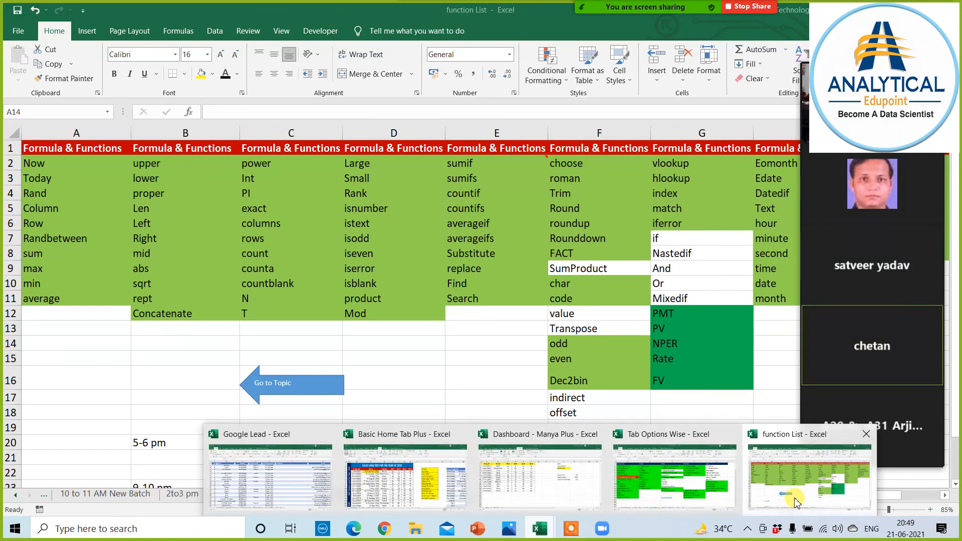
In the Tab Options Wise workbook, enter 'Short Keys' into cell C19
{"action": "left_click", "coordinate": [671, 502]}
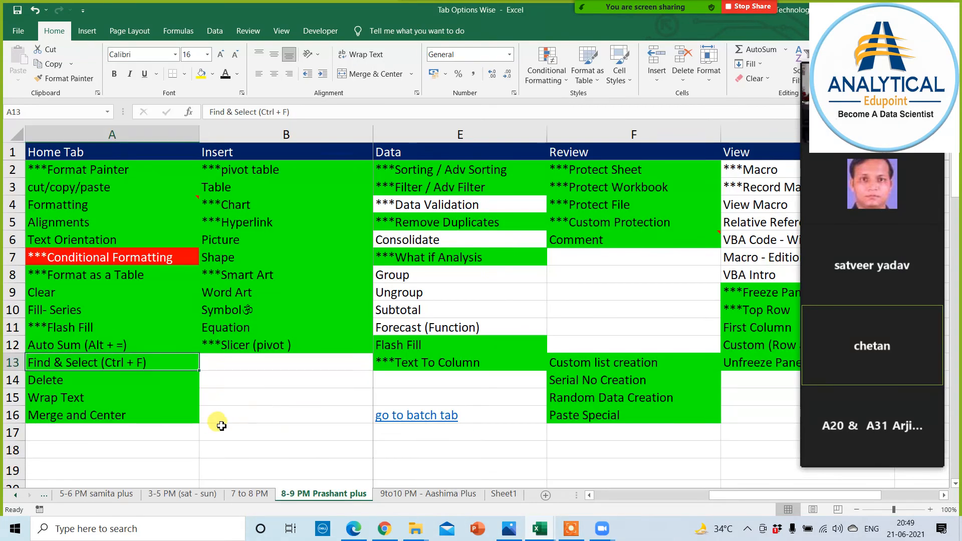
{"action": "scroll", "coordinate": [261, 431], "scroll_direction": "down", "scroll_amount": 3}
{"action": "left_click", "coordinate": [407, 351]}
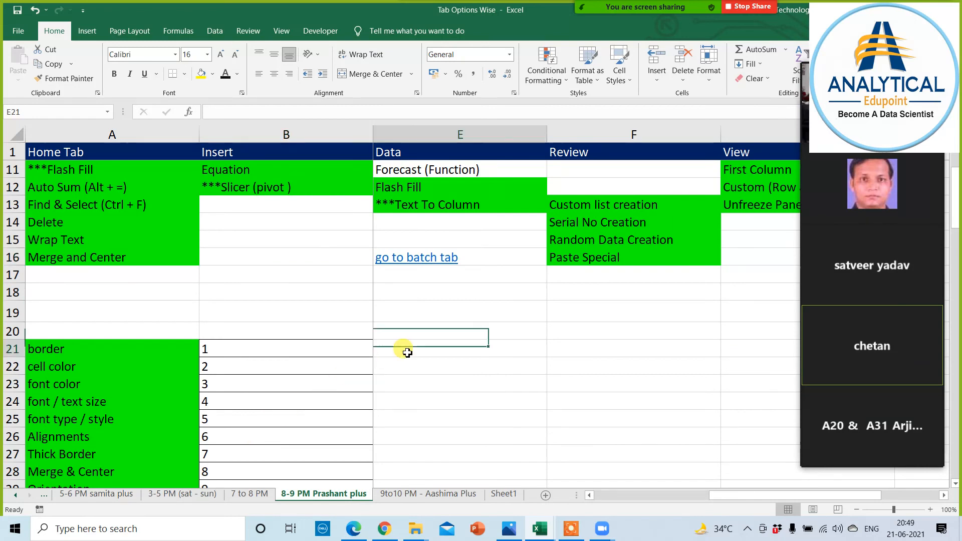
{"action": "key", "text": "Right"}
{"action": "key", "text": "Right"}
{"action": "key", "text": "Right"}
{"action": "key", "text": "Right"}
{"action": "key", "text": "Right"}
{"action": "key", "text": "Right"}
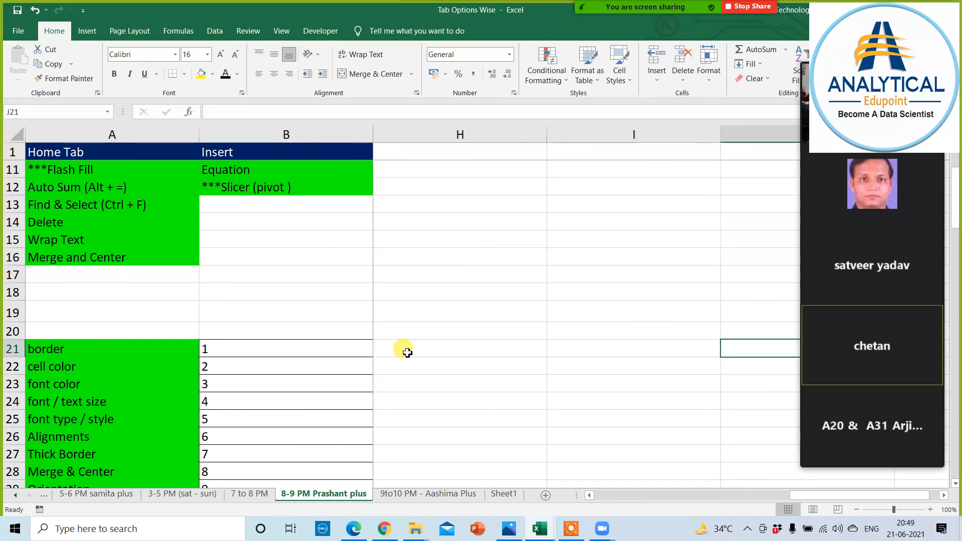
{"action": "key", "text": "Left"}
{"action": "key", "text": "Left"}
{"action": "key", "text": "Left"}
{"action": "key", "text": "Left"}
{"action": "key", "text": "Left"}
{"action": "key", "text": "Left"}
{"action": "key", "text": "Left"}
{"action": "key", "text": "Left"}
{"action": "key", "text": "Left"}
{"action": "key", "text": "Left"}
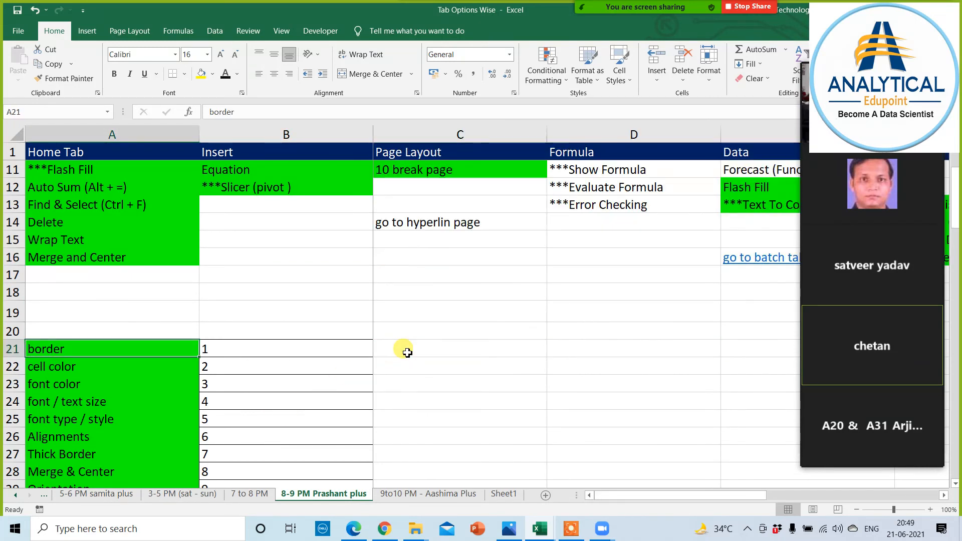
{"action": "key", "text": "Right"}
{"action": "key", "text": "Right"}
{"action": "key", "text": "Up"}
{"action": "key", "text": "Up"}
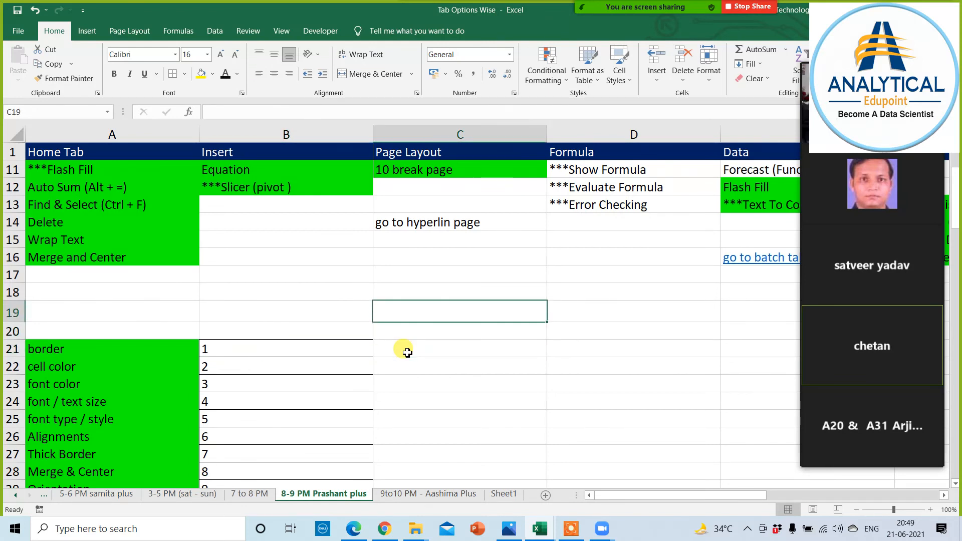
{"action": "type", "text": "Short "}
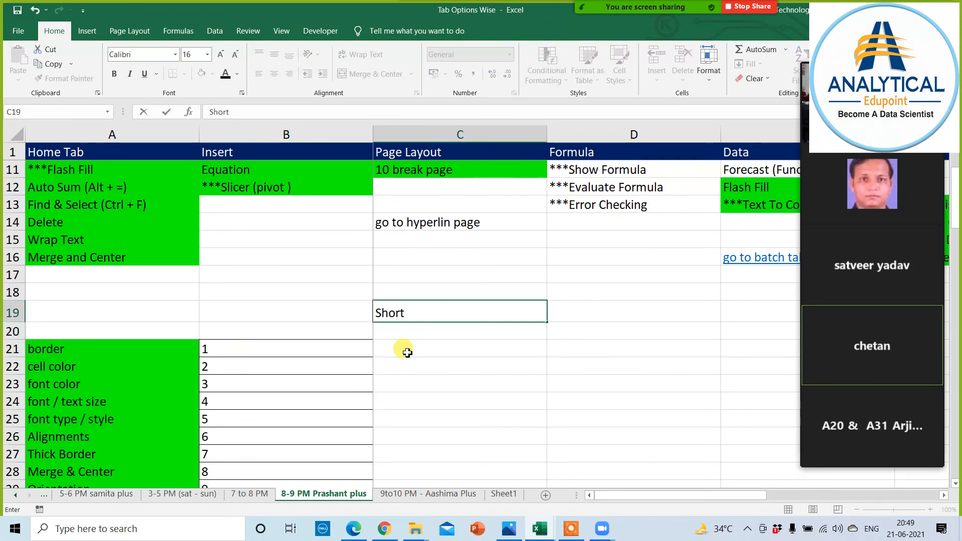
{"action": "type", "text": "Keys"}
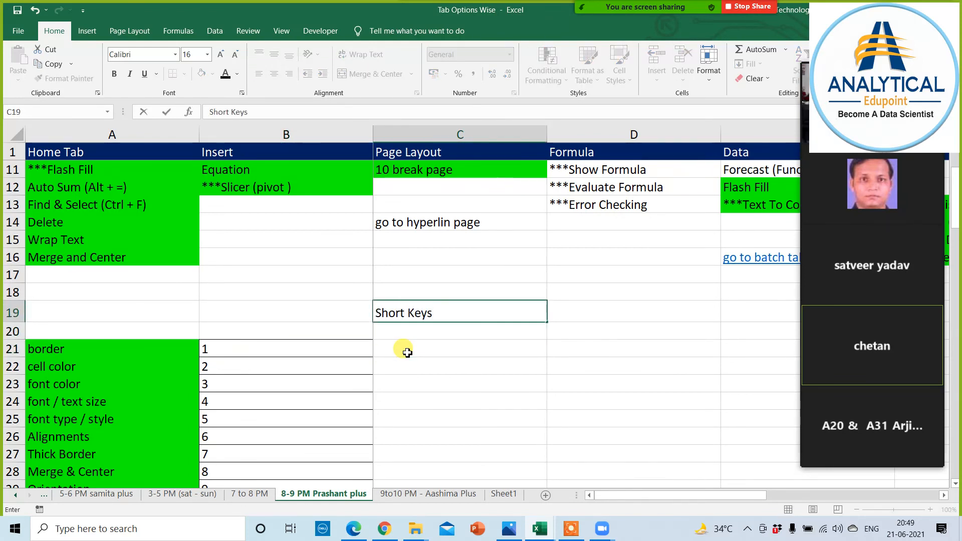
{"action": "key", "text": "Return"}
Move the Short Keys entry into D16, below Error Checking in the Formula column
{"action": "left_click", "coordinate": [479, 349]}
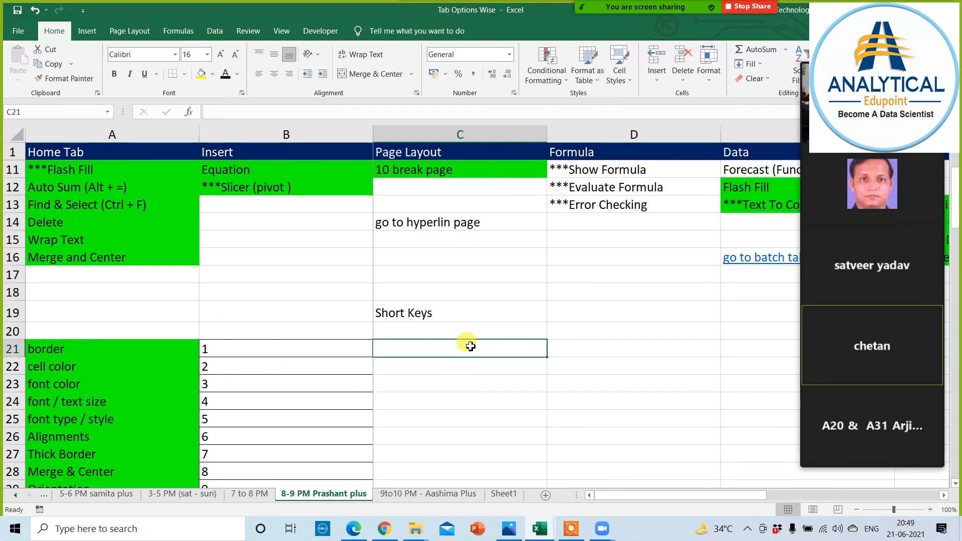
{"action": "scroll", "coordinate": [469, 345], "scroll_direction": "up", "scroll_amount": 3}
{"action": "left_click", "coordinate": [396, 469]}
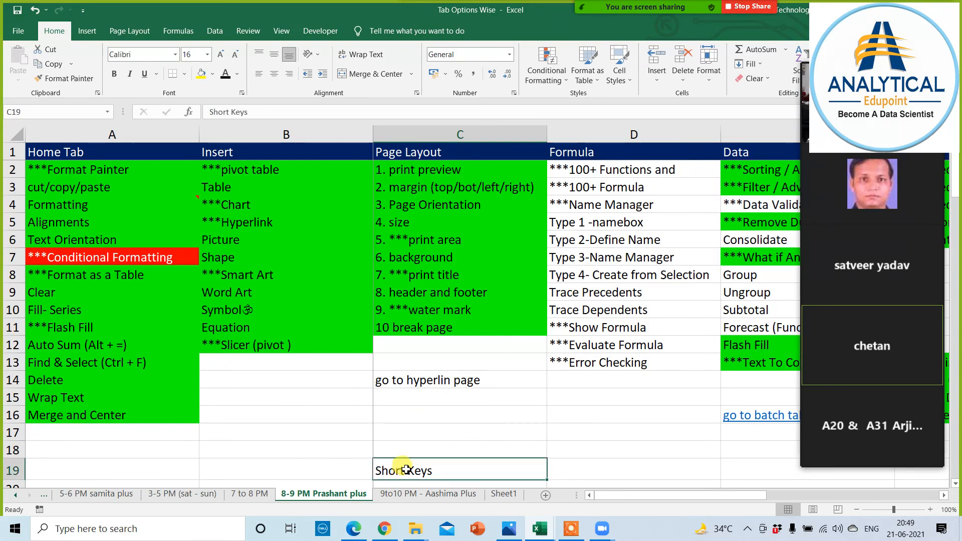
{"action": "left_click_drag", "start_coordinate": [405, 470], "coordinate": [591, 409]}
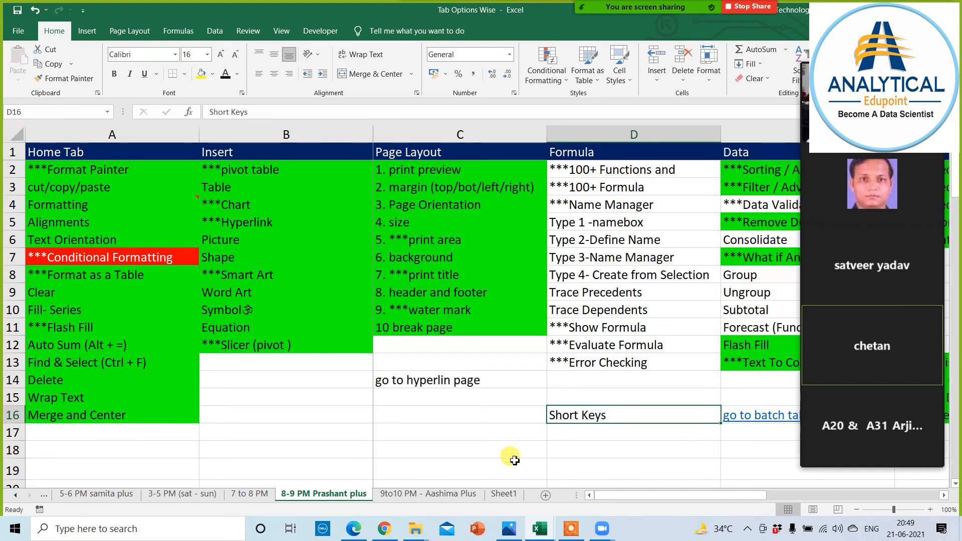
{"action": "left_click", "coordinate": [514, 460]}
{"action": "left_click", "coordinate": [480, 445]}
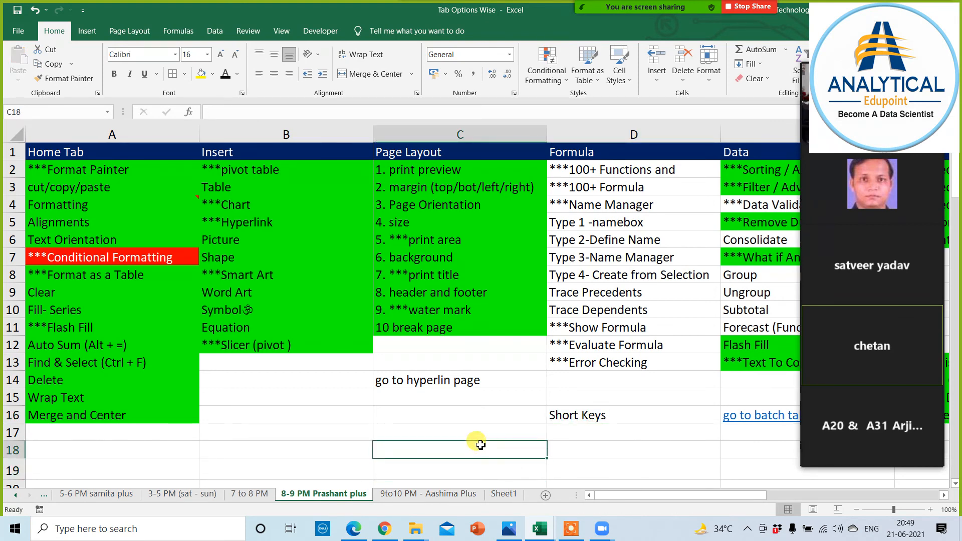